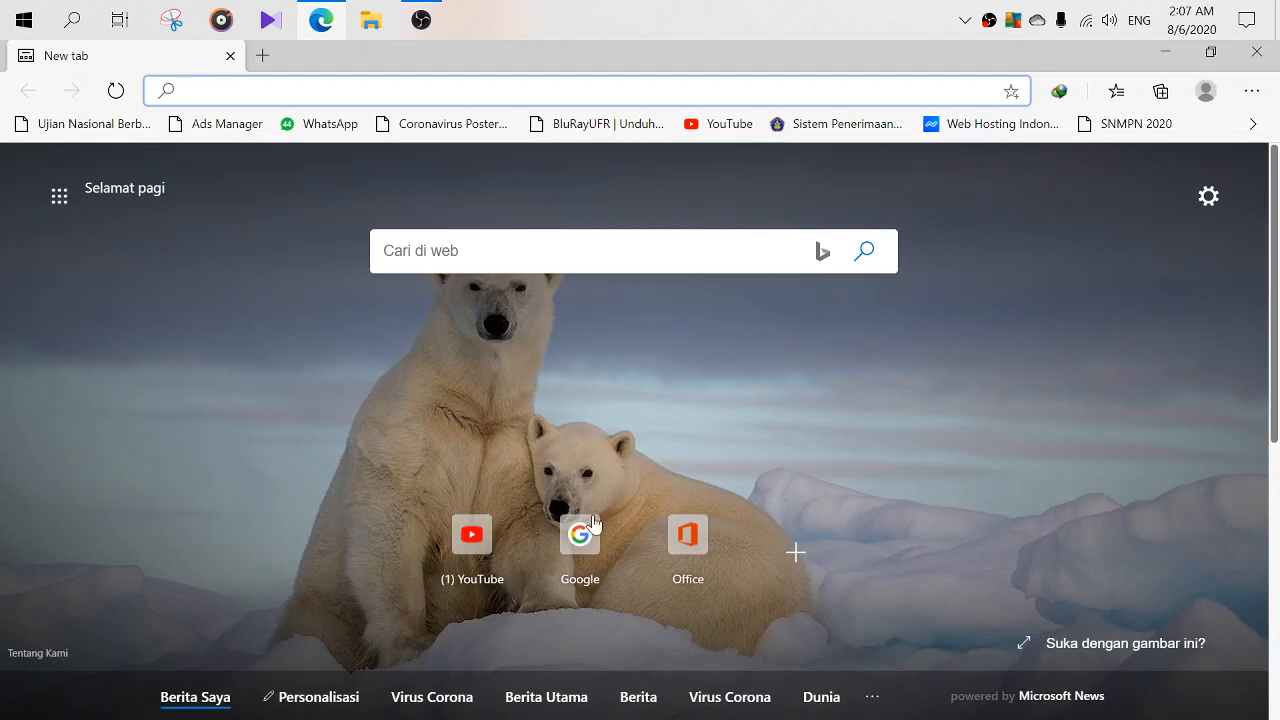
# - Go to Google's home page and launch Classroom from the Google apps grid
pyautogui.click(594, 523)
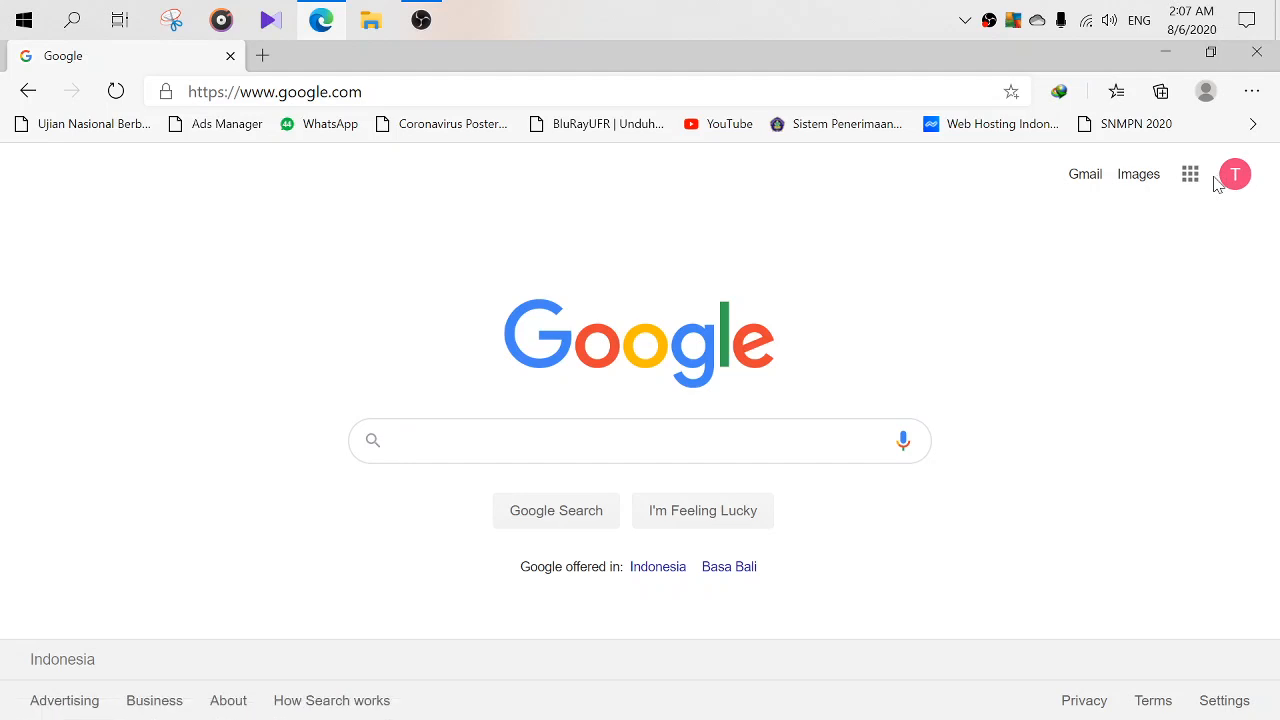
pyautogui.click(1190, 187)
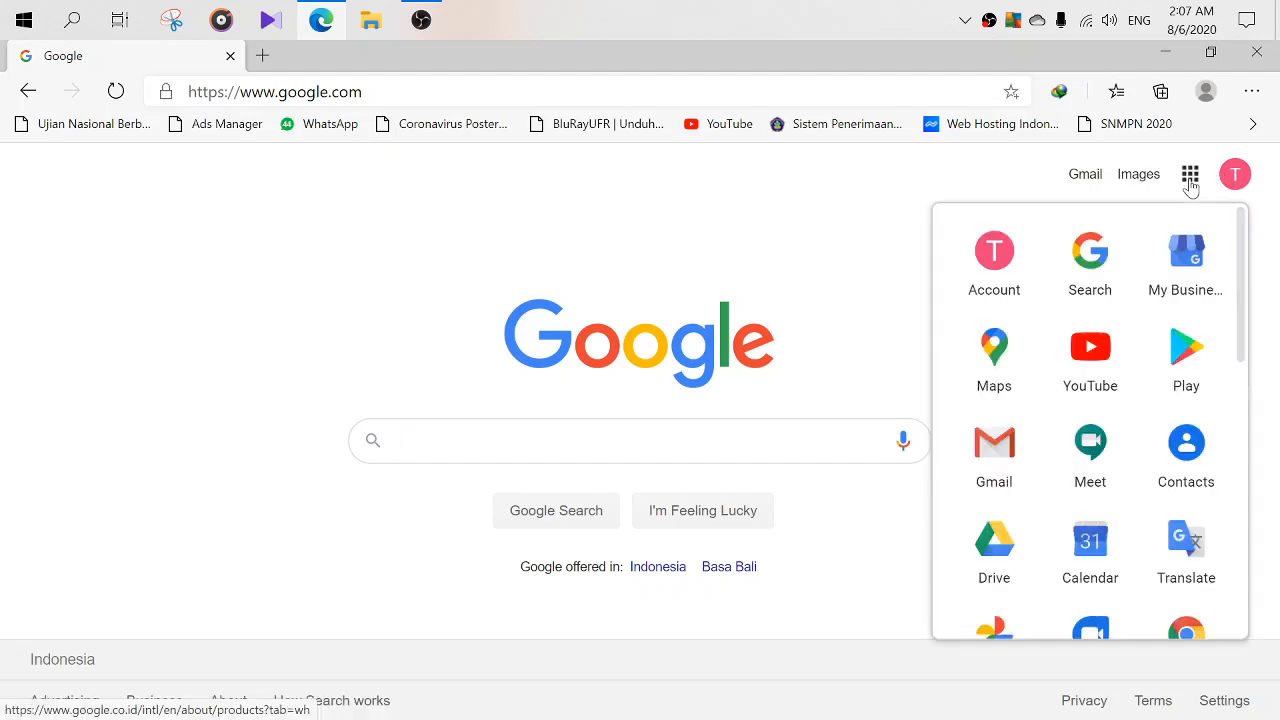
pyautogui.scroll(-4, 1094, 334)
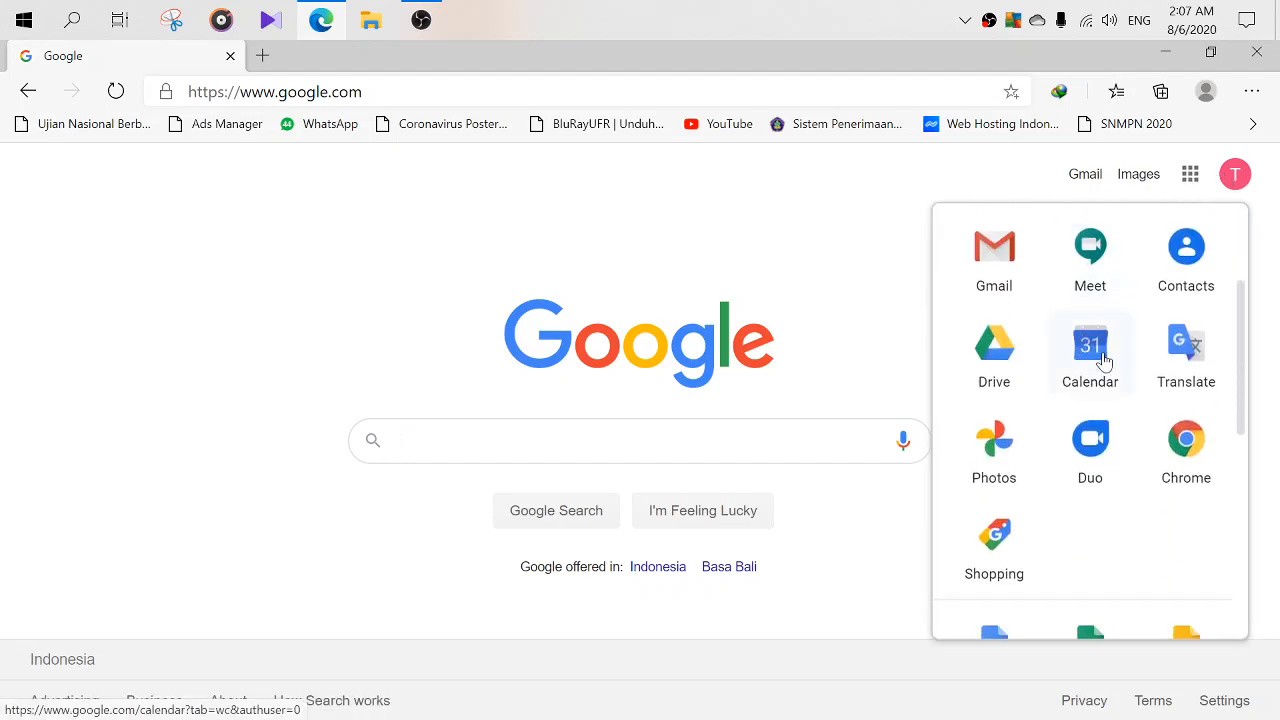
pyautogui.scroll(-3, 1108, 362)
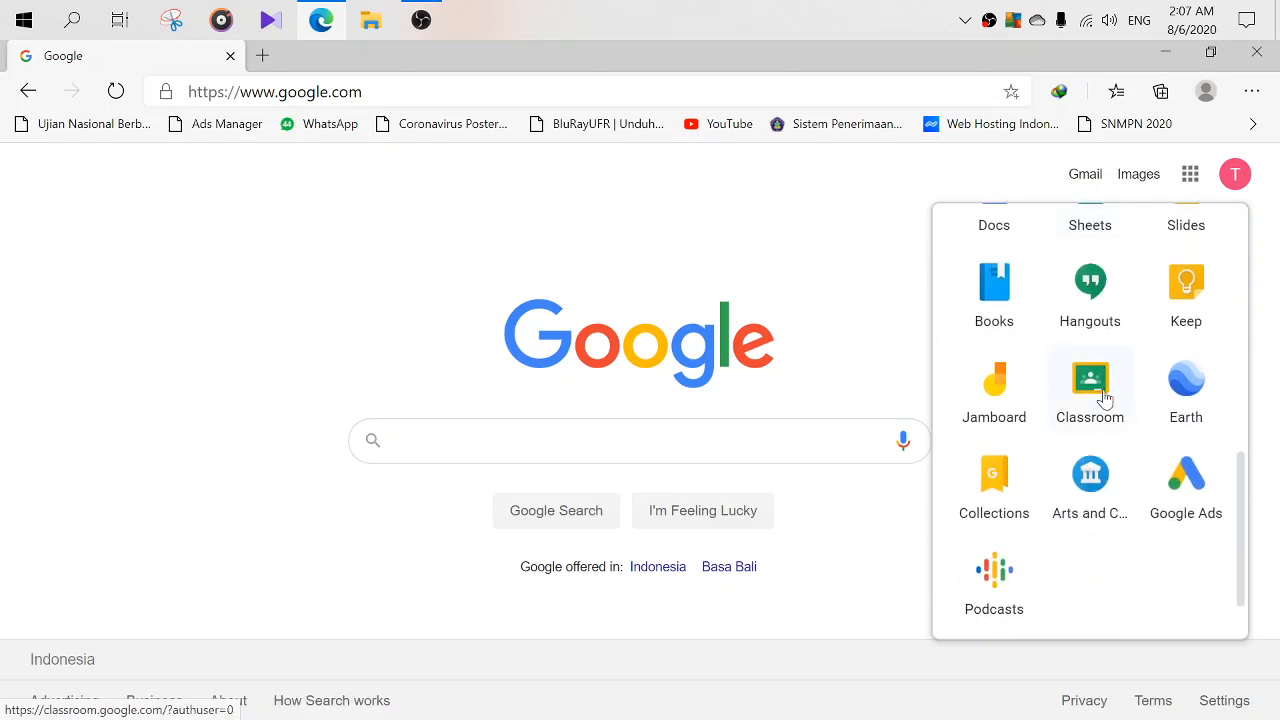
pyautogui.scroll(-1, 1098, 362)
pyautogui.click(1094, 322)
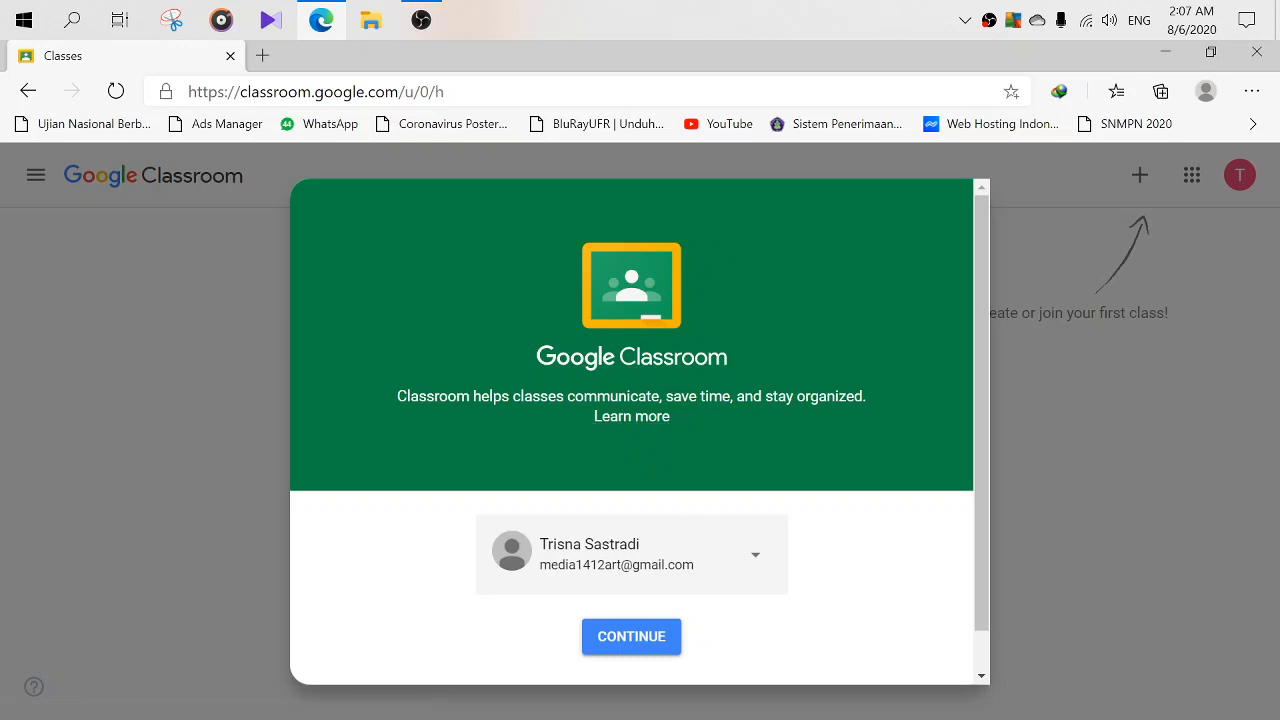
# - Sign into Classroom with the first listed account, then switch to the second signed-in account
pyautogui.click(753, 556)
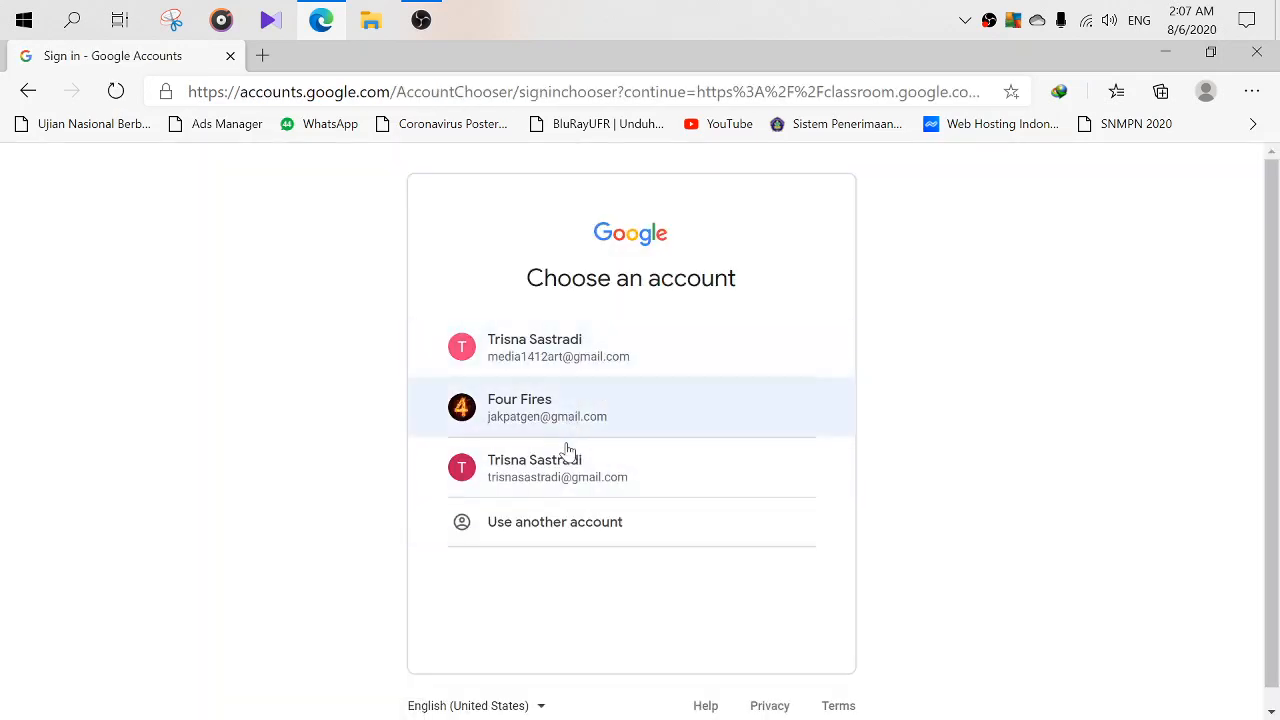
pyautogui.click(560, 350)
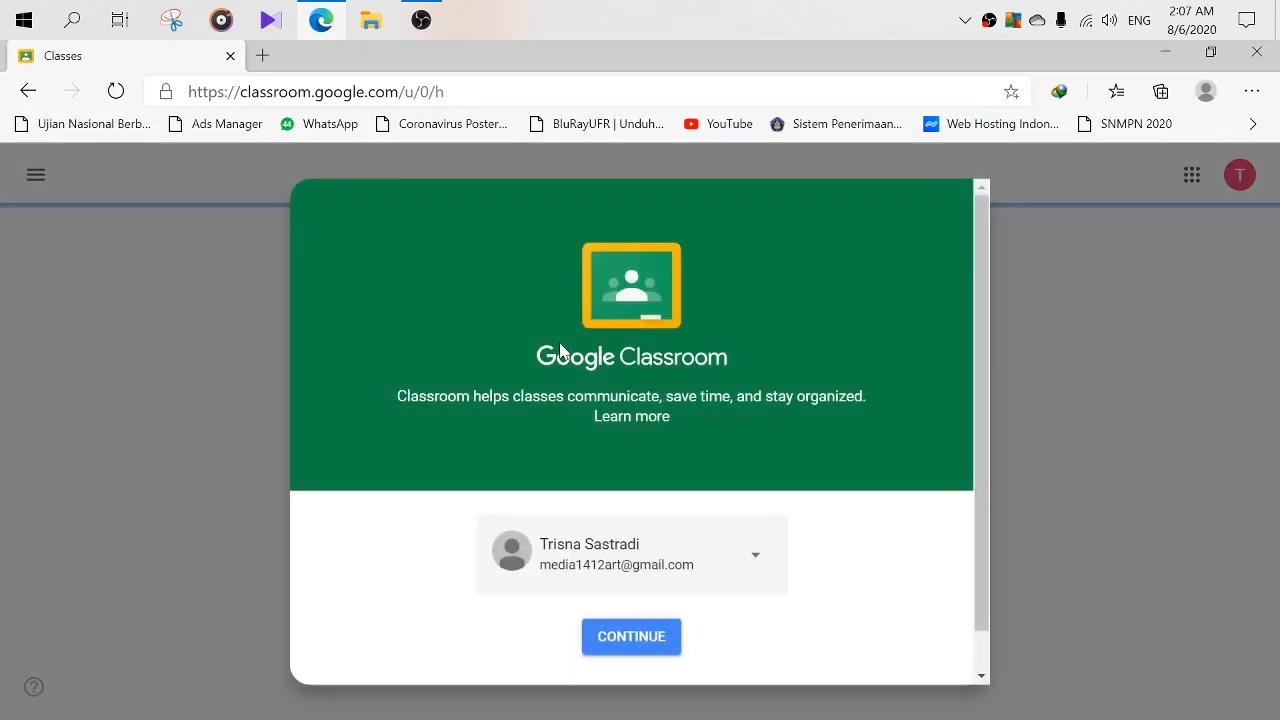
pyautogui.click(638, 648)
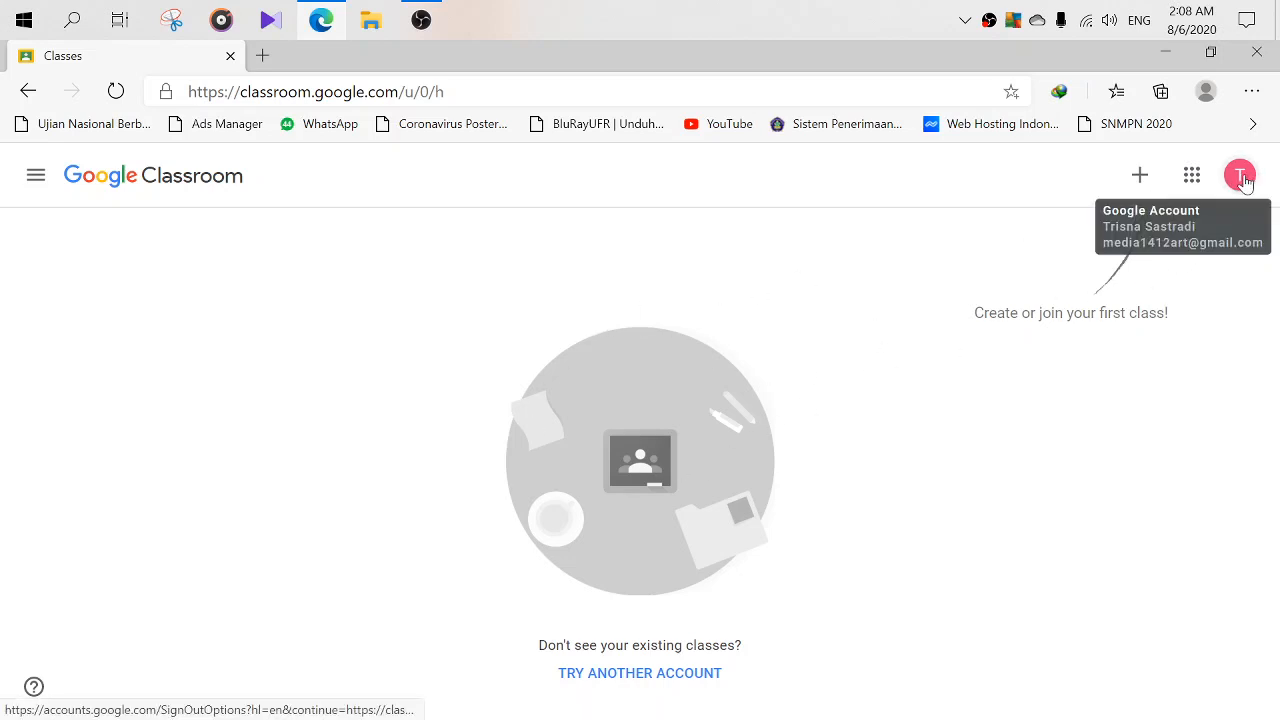
pyautogui.click(1240, 177)
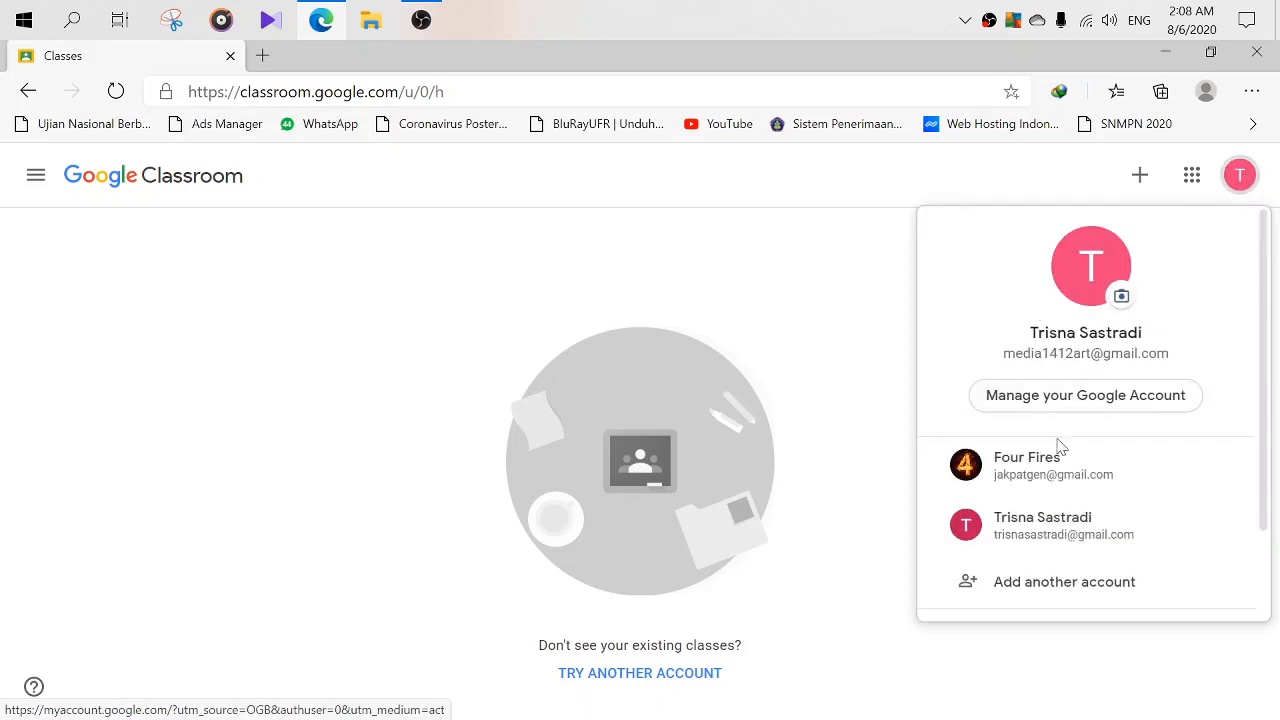
pyautogui.click(1043, 535)
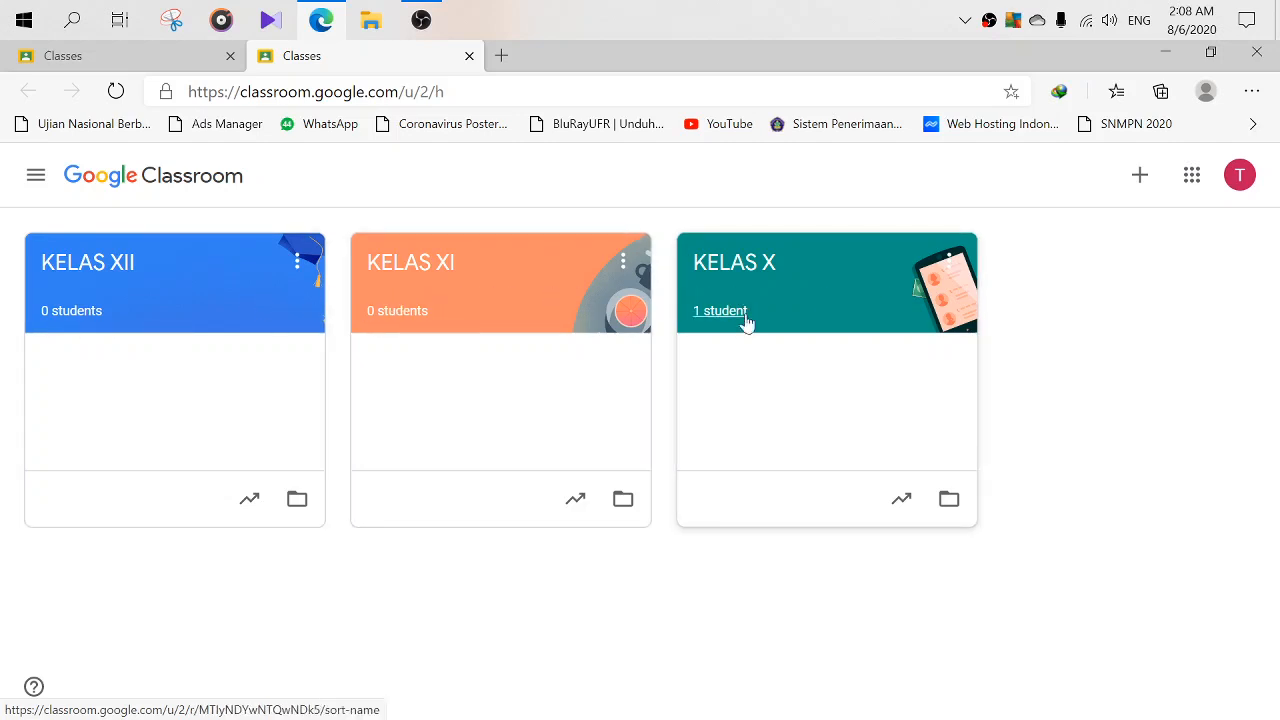
# - Open the KELAS XII class card and show its empty Classwork page
pyautogui.click(194, 317)
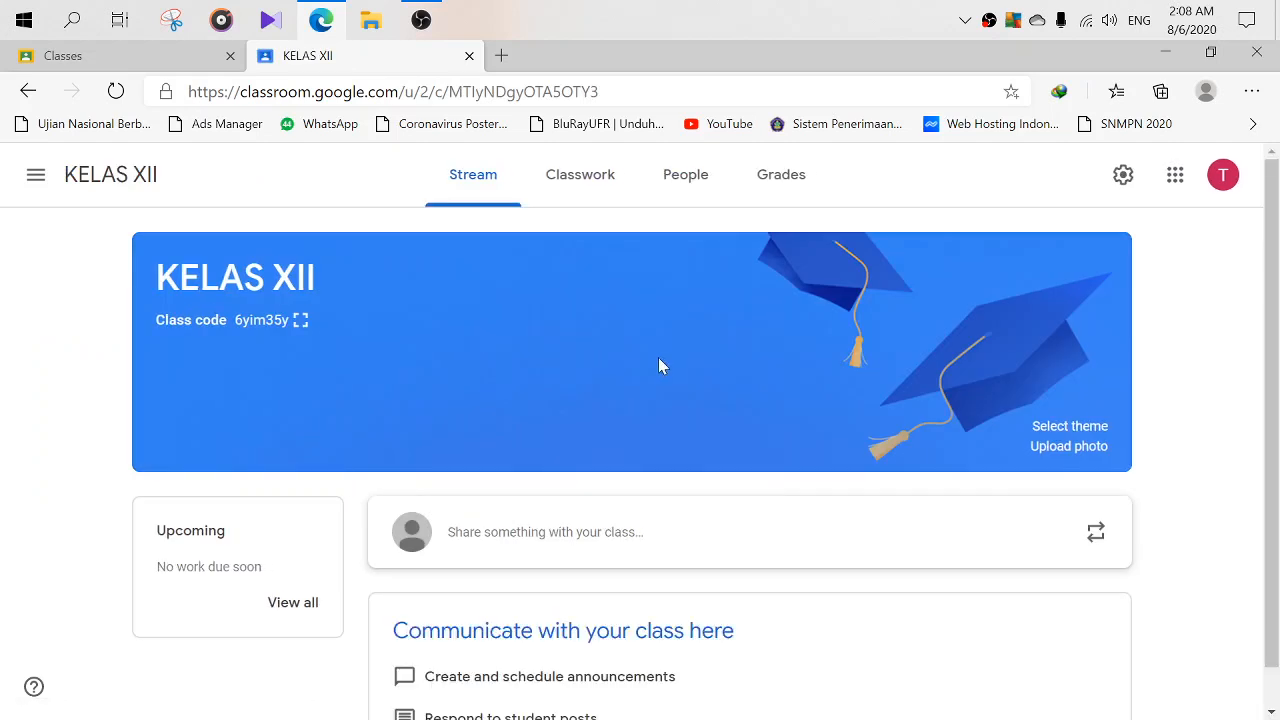
pyautogui.scroll(-1, 660, 365)
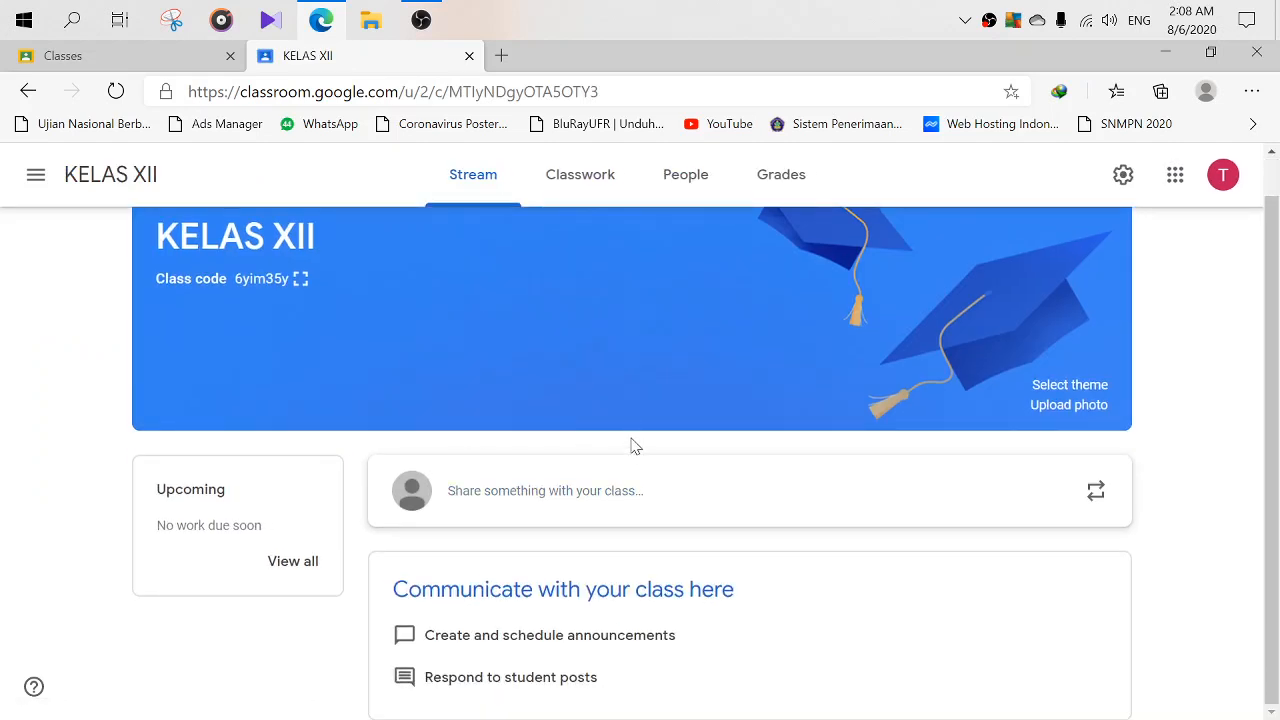
pyautogui.scroll(1, 603, 317)
pyautogui.click(580, 190)
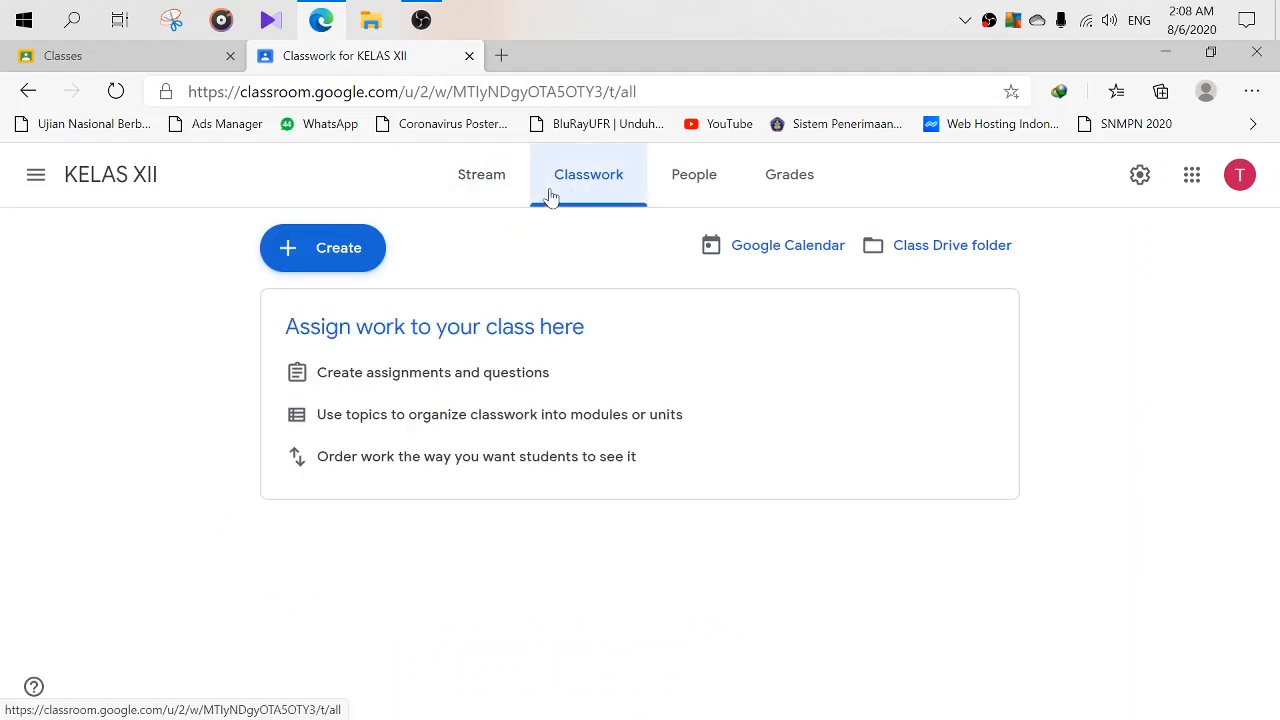
pyautogui.click(500, 190)
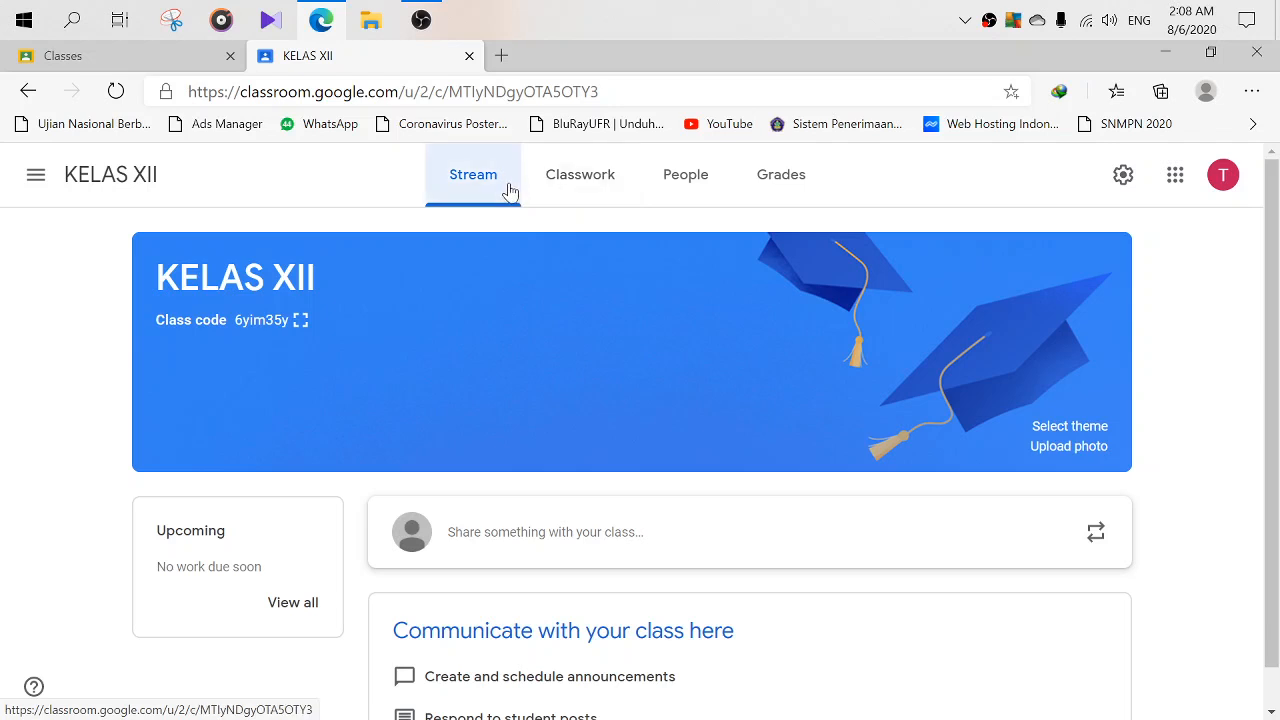
pyautogui.click(585, 189)
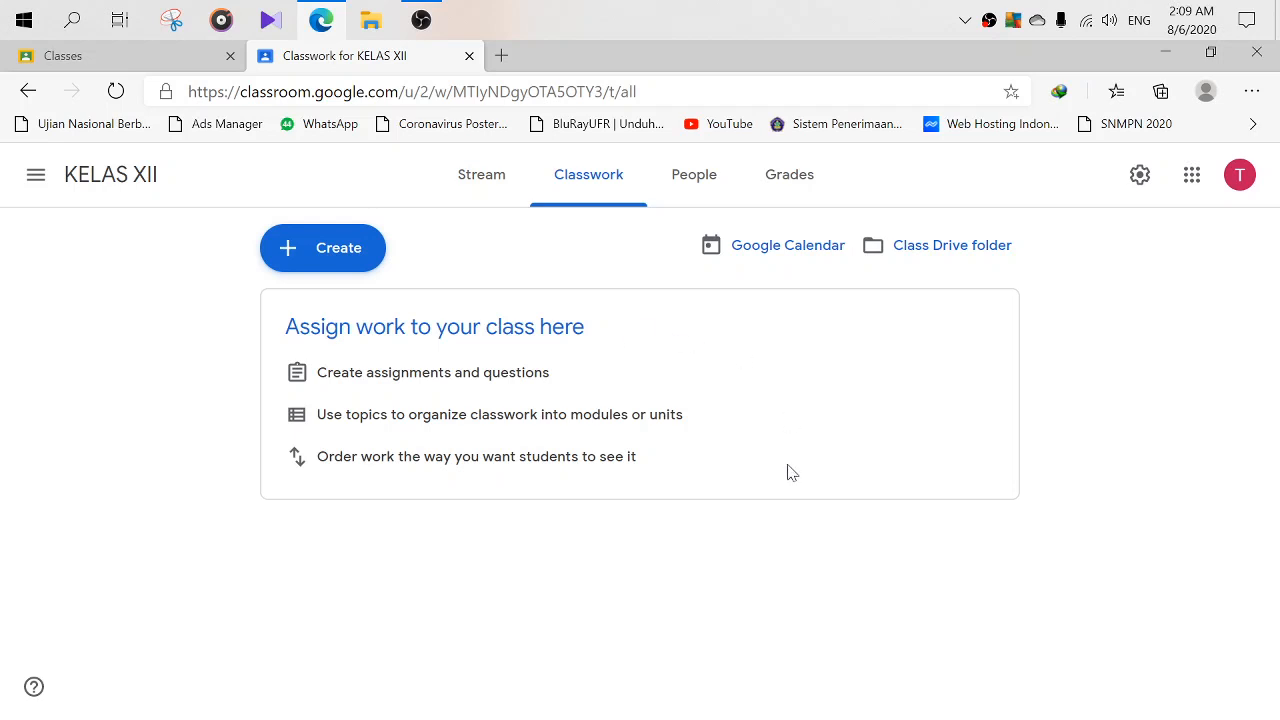
# - Create a topic named ABSEN in KELAS XII Classwork, then switch to the other Classroom tab
pyautogui.click(351, 256)
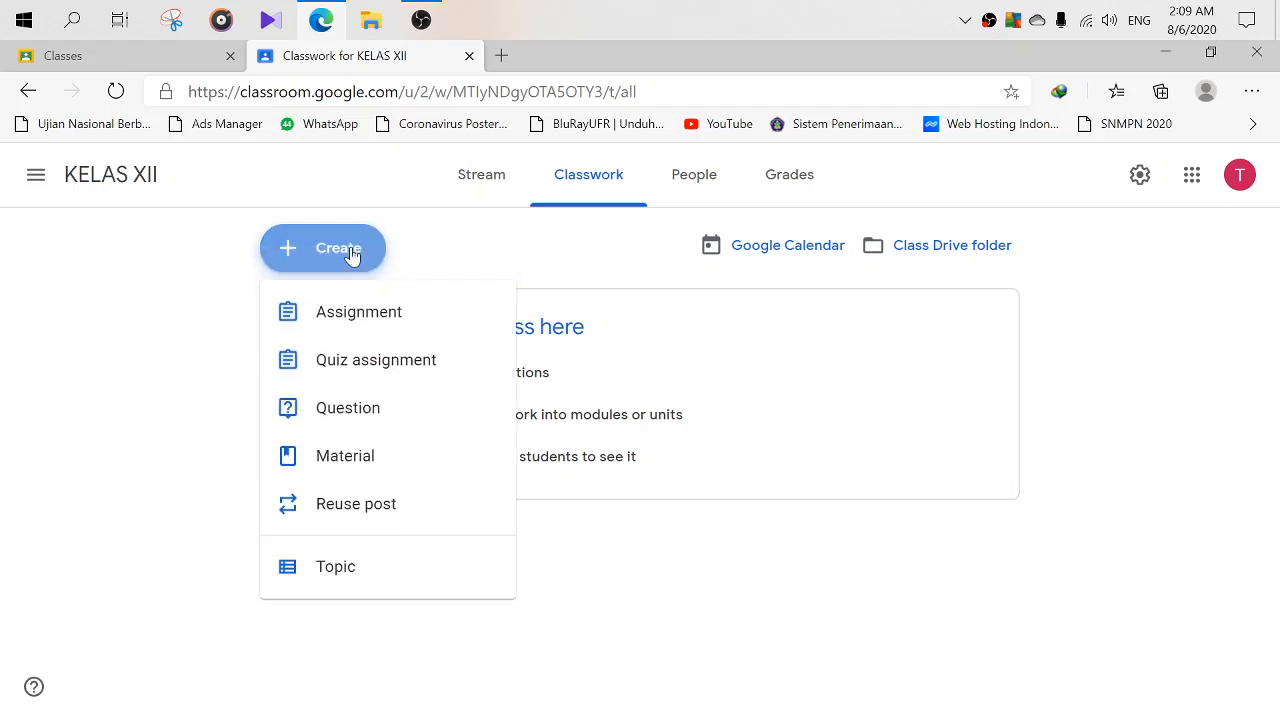
pyautogui.click(336, 566)
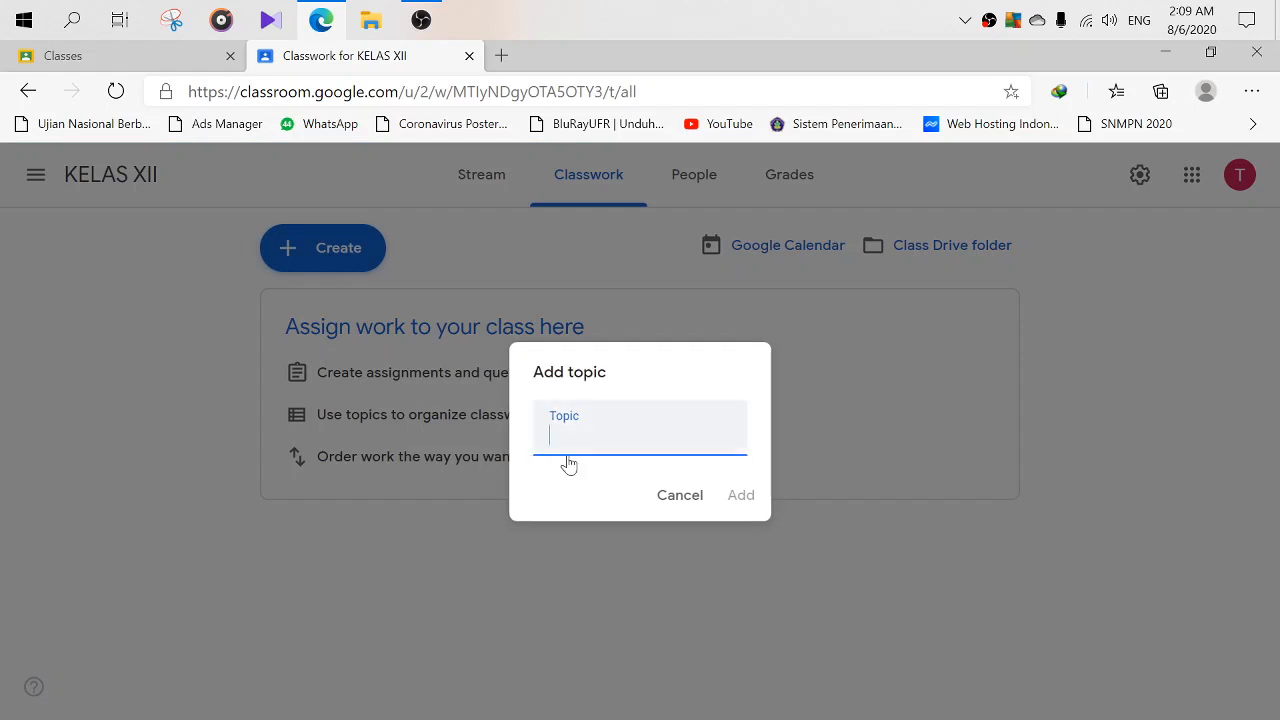
pyautogui.write('ABSEN')
pyautogui.click(755, 499)
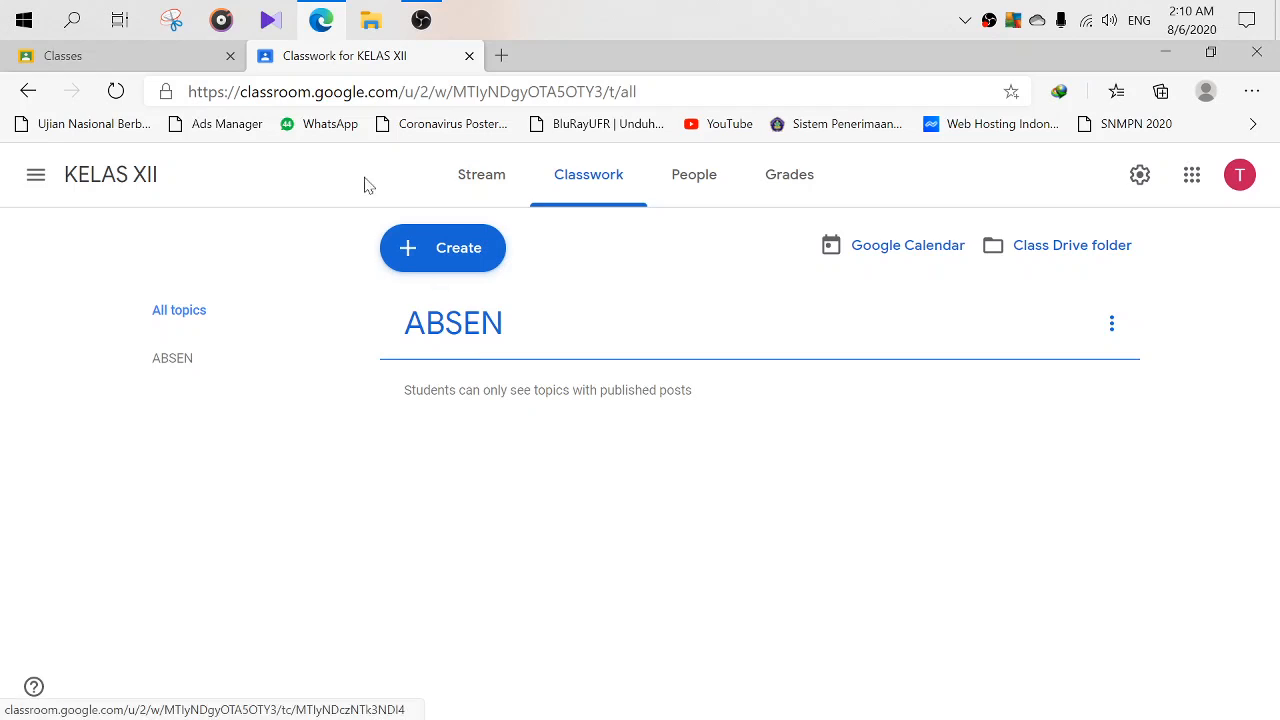
pyautogui.click(140, 58)
# - Open KELAS X from the navigation drawer and dismiss the stream customisation tip
pyautogui.click(38, 175)
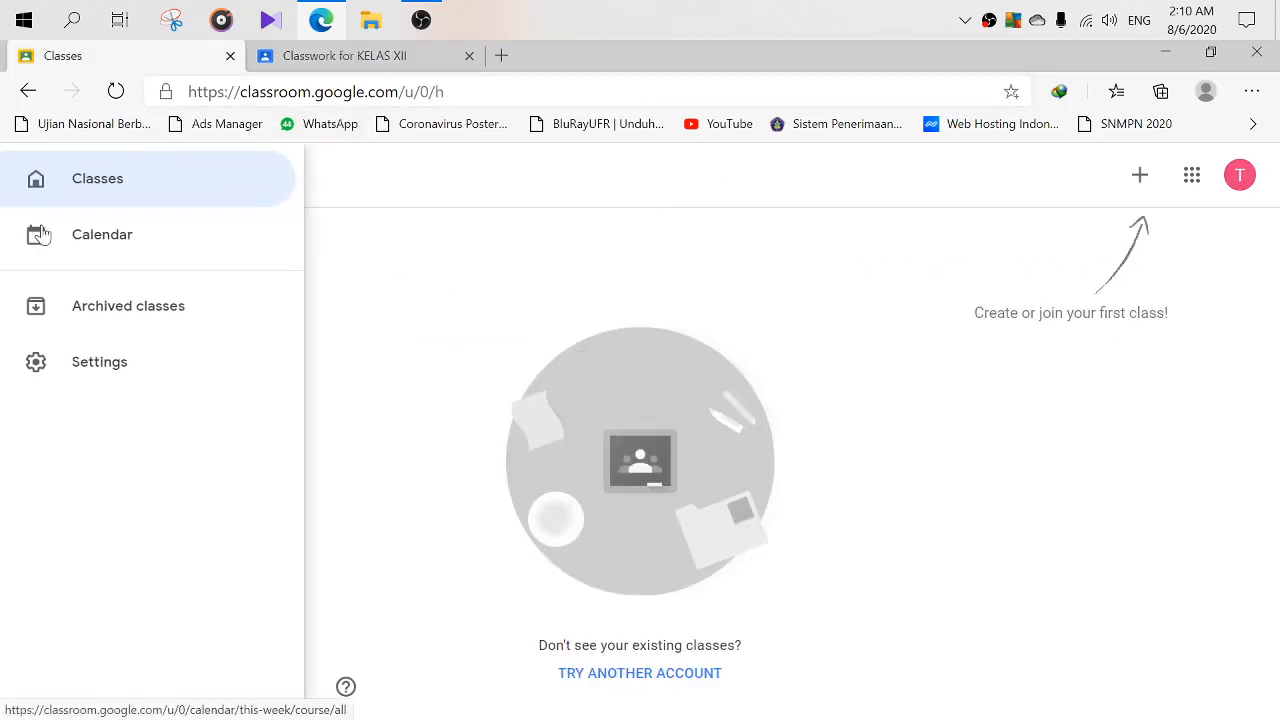
pyautogui.click(370, 368)
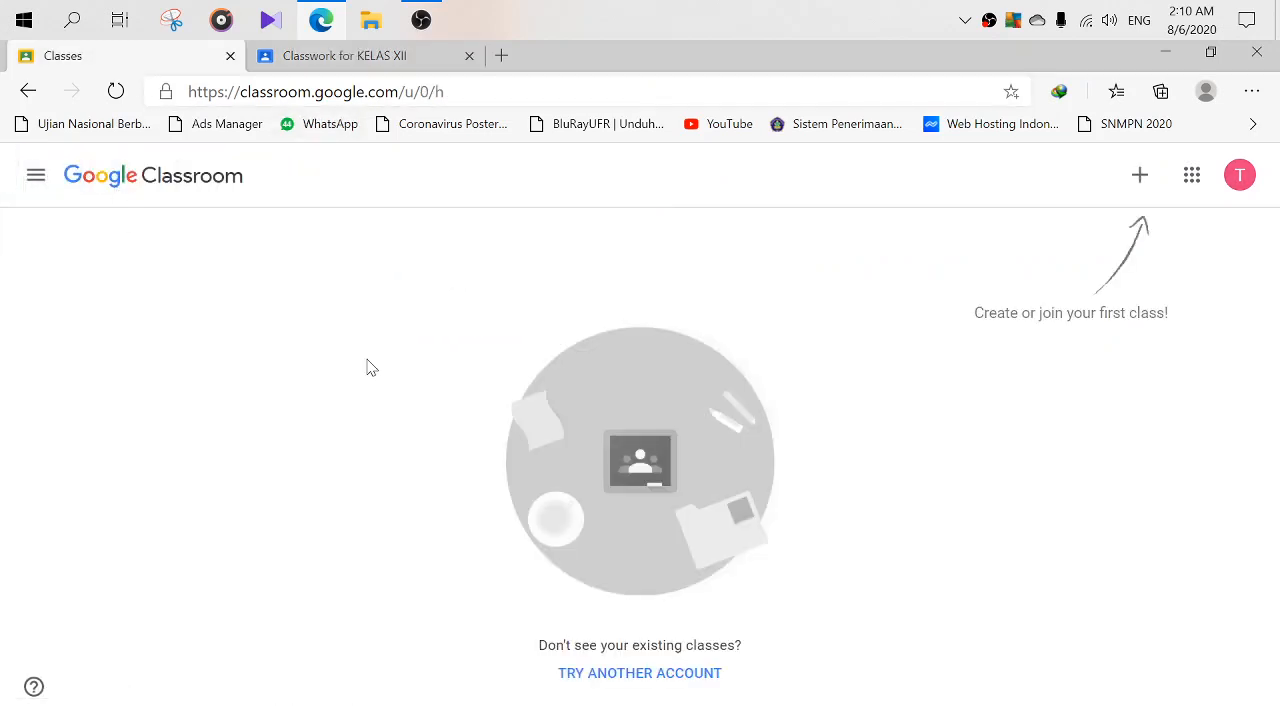
pyautogui.click(45, 172)
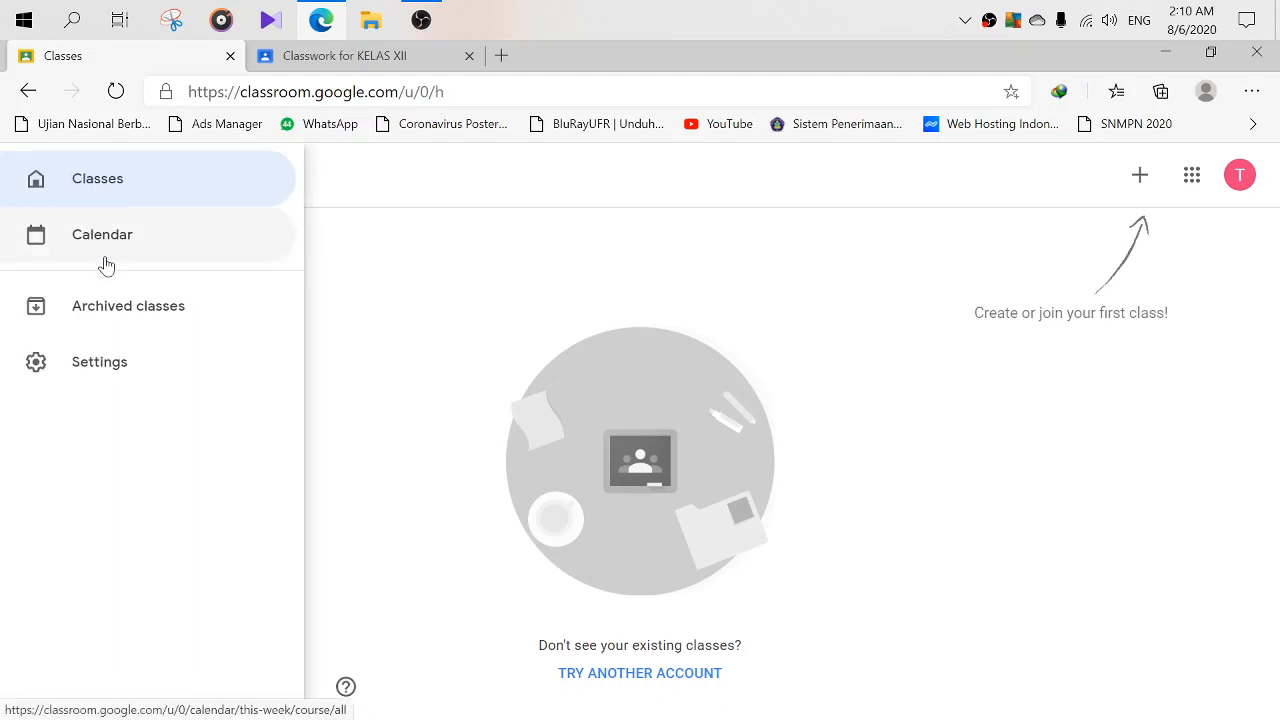
pyautogui.click(358, 60)
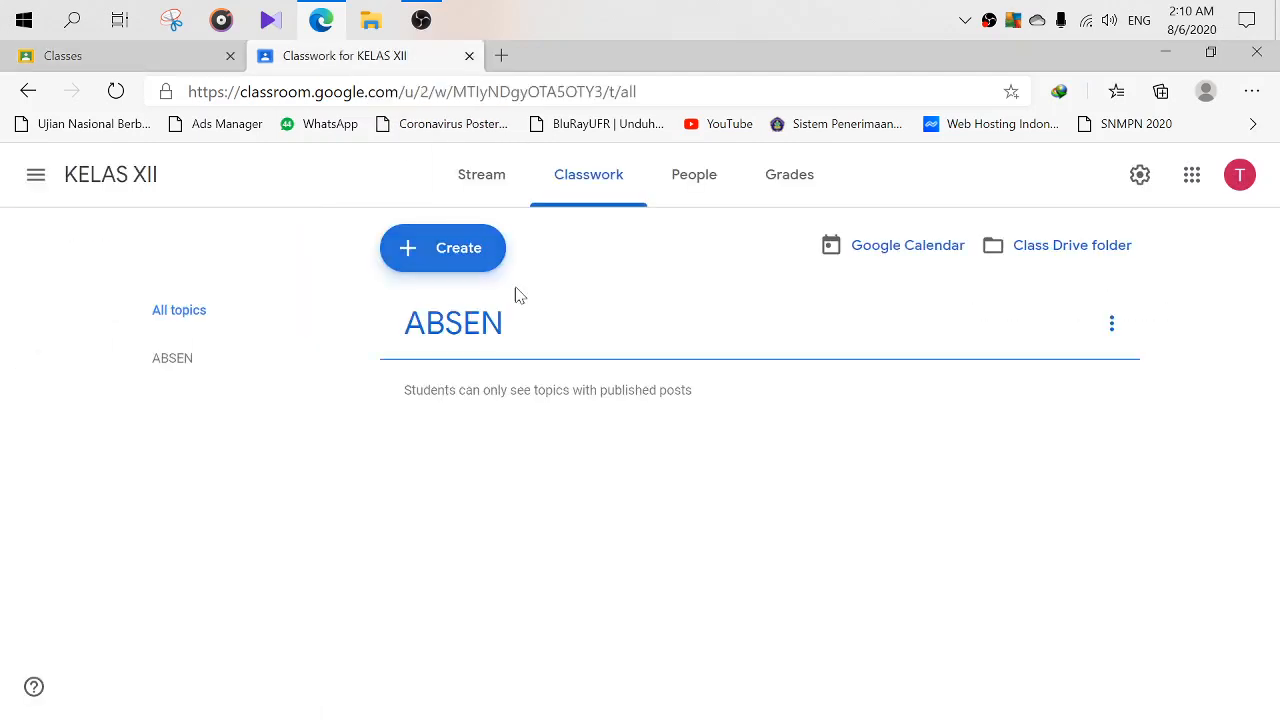
pyautogui.click(40, 180)
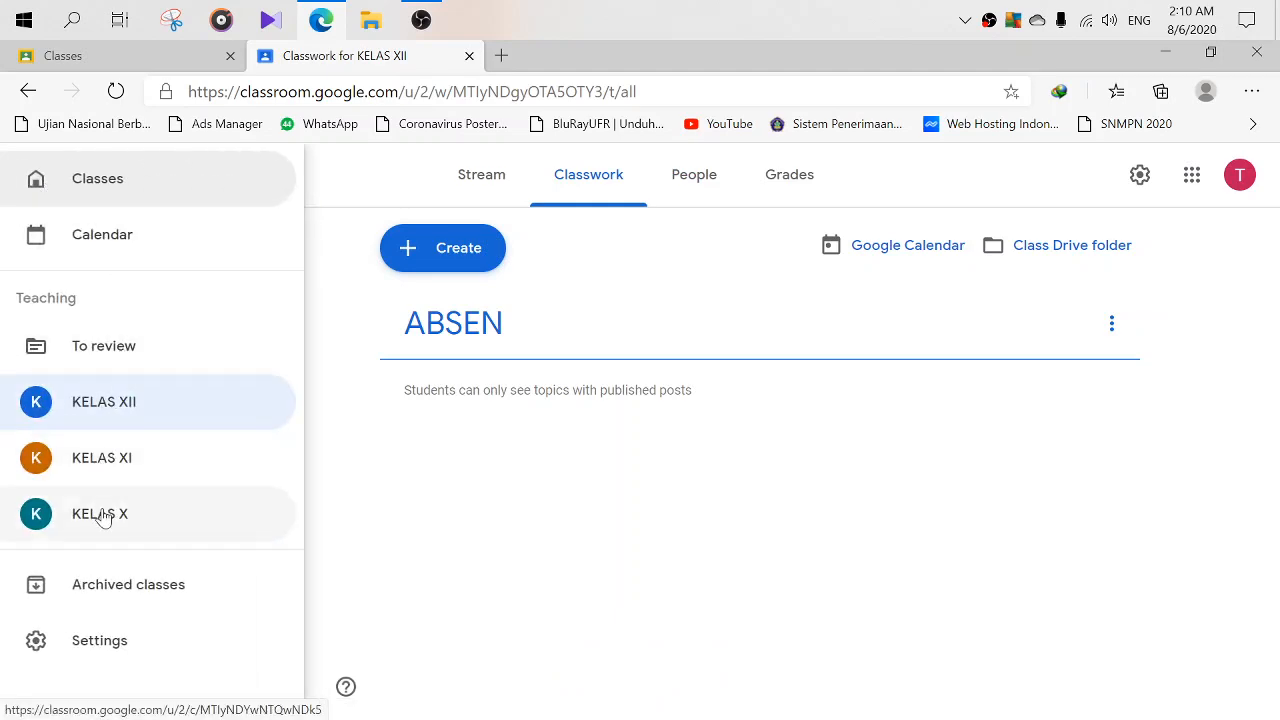
pyautogui.click(103, 517)
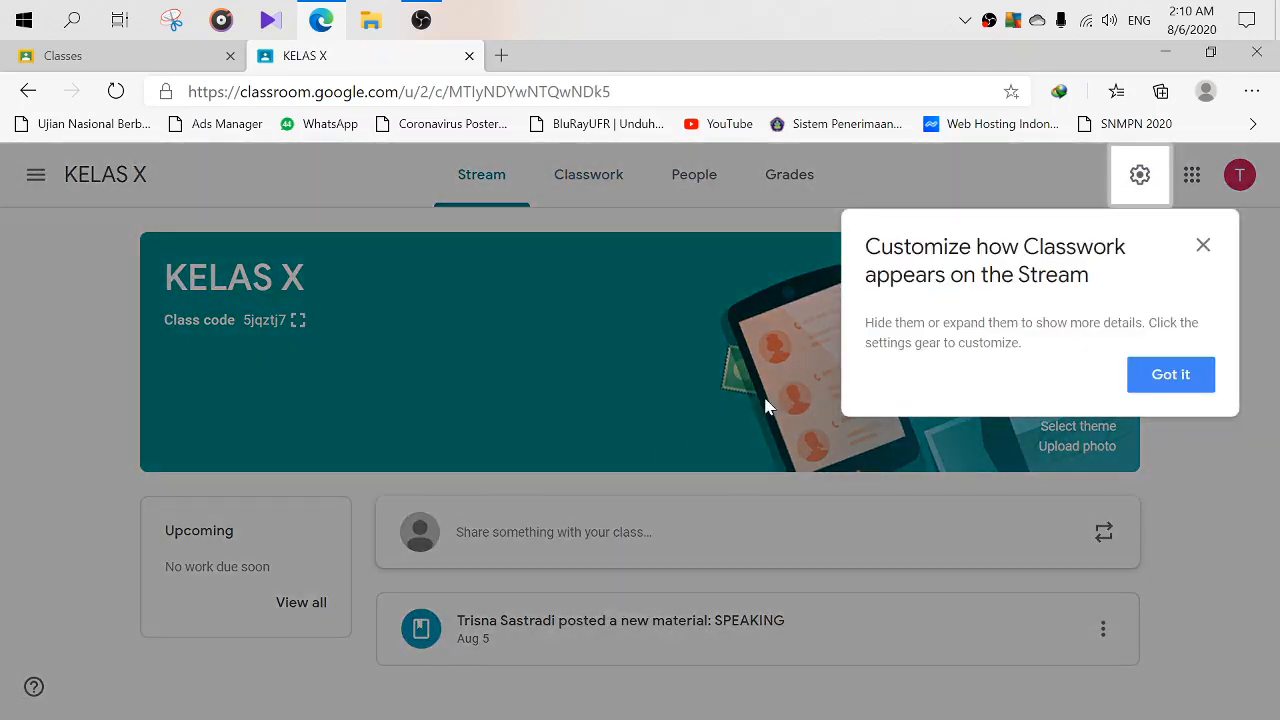
pyautogui.click(1203, 246)
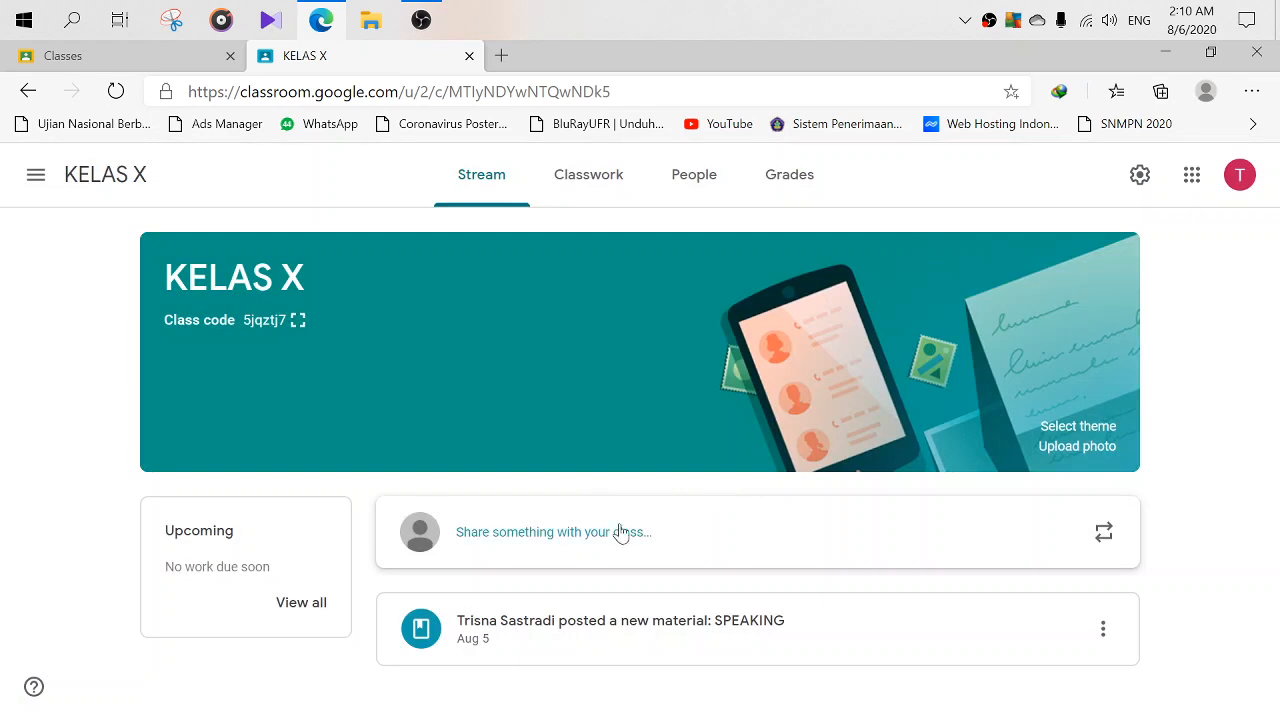
pyautogui.click(572, 184)
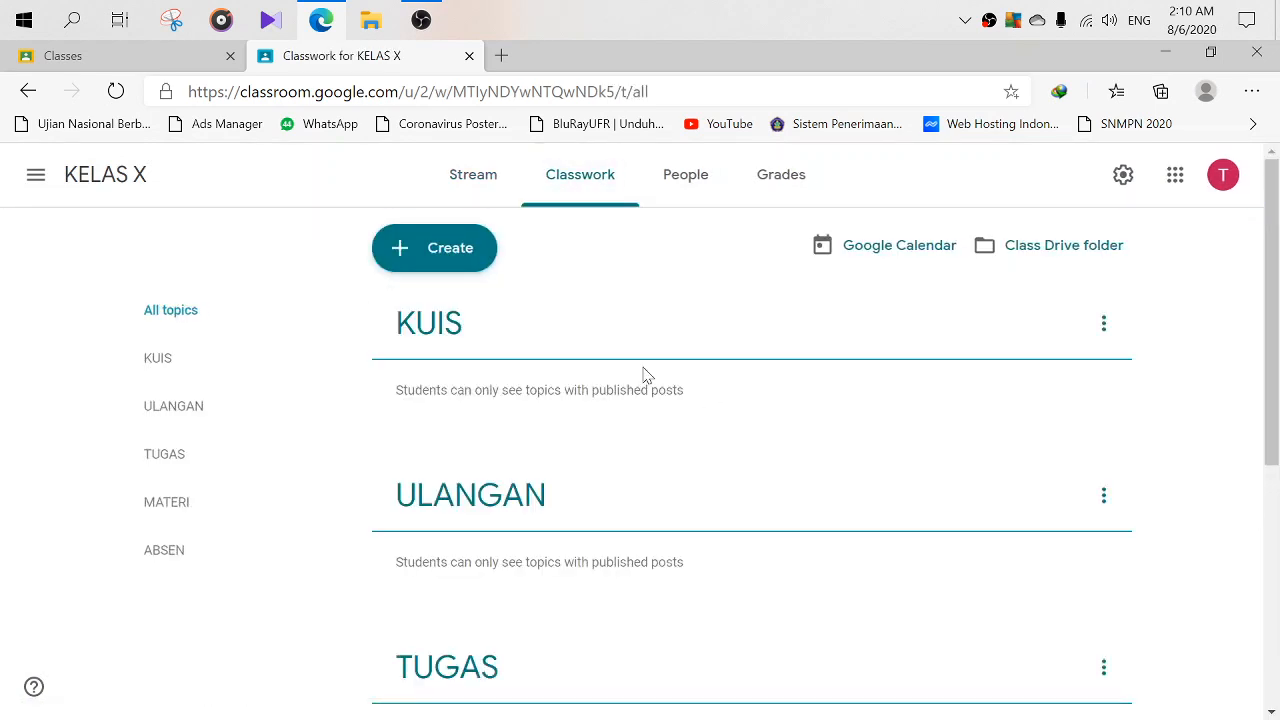
pyautogui.scroll(-5, 563, 335)
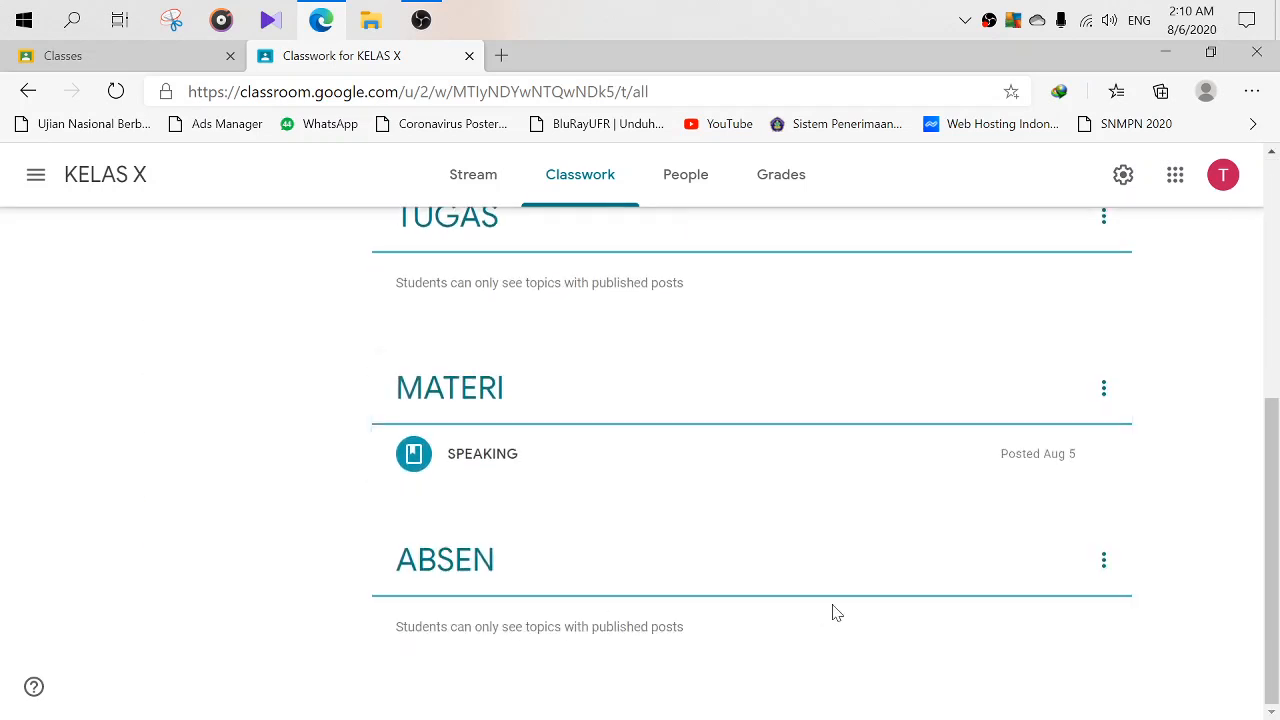
pyautogui.scroll(5, 700, 457)
pyautogui.scroll(-5, 614, 417)
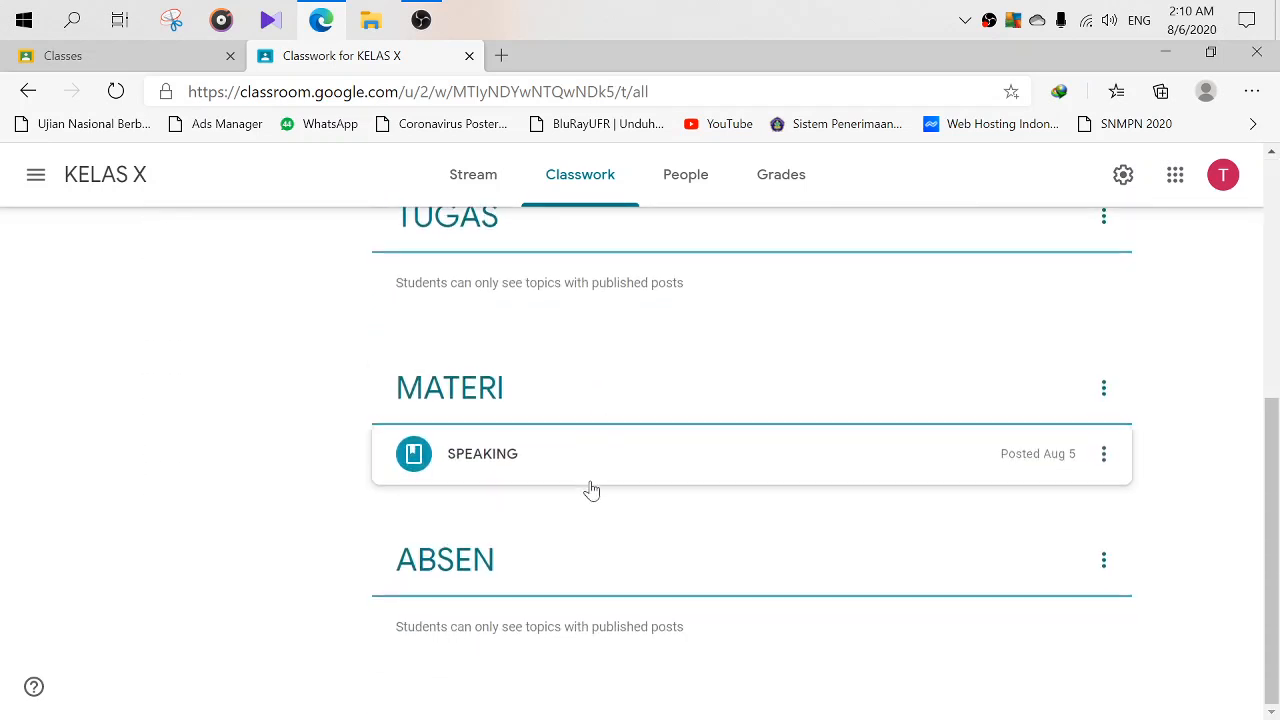
pyautogui.scroll(4, 589, 489)
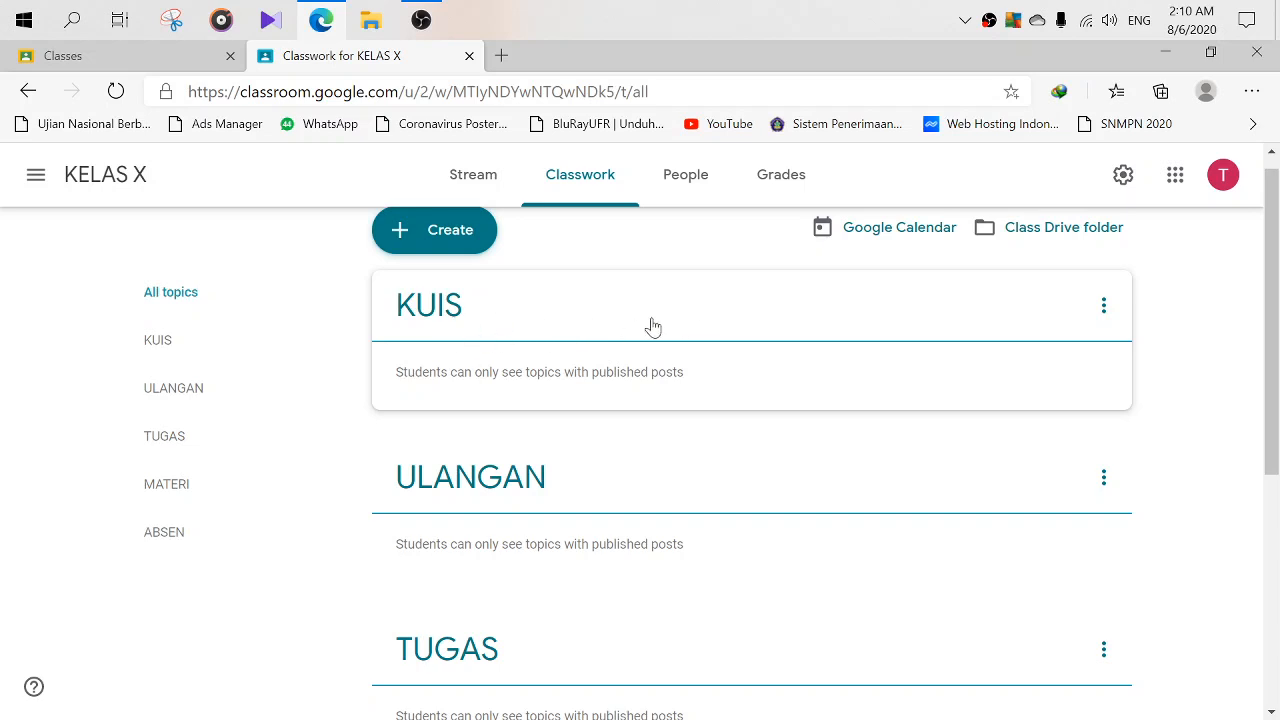
pyautogui.scroll(-3, 652, 327)
pyautogui.scroll(1, 400, 317)
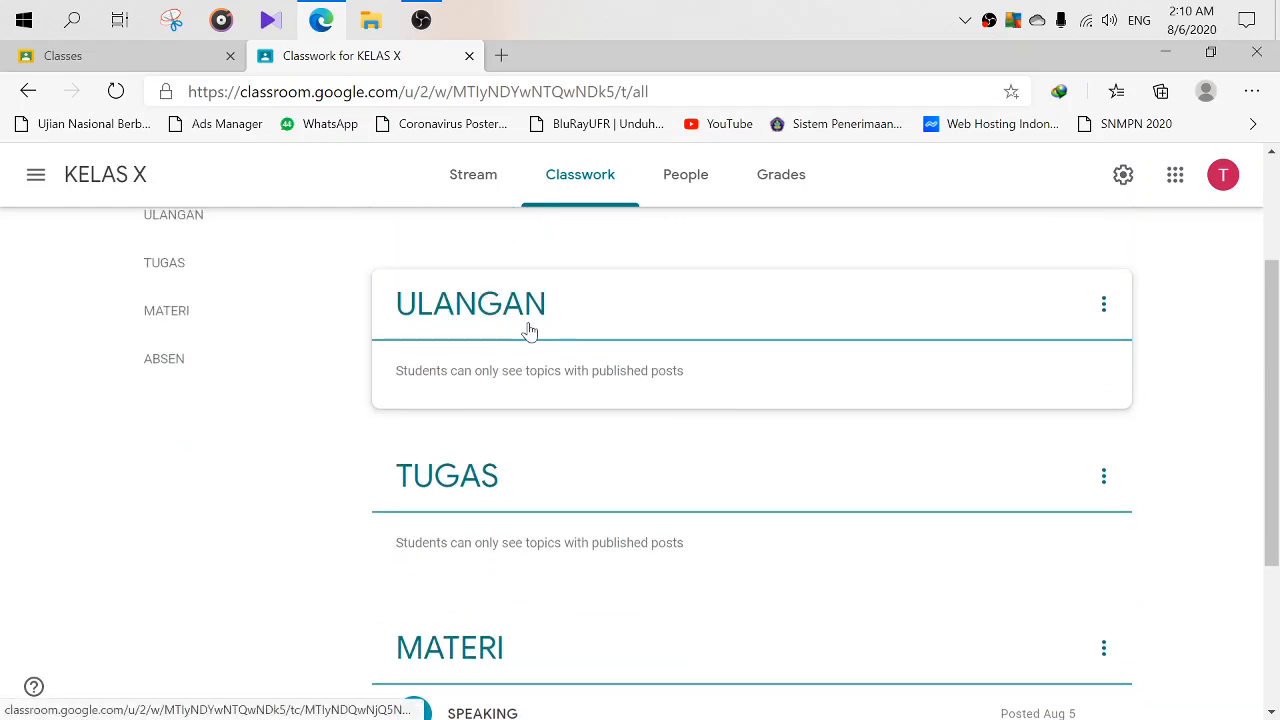
pyautogui.scroll(-3, 460, 315)
pyautogui.scroll(1, 471, 286)
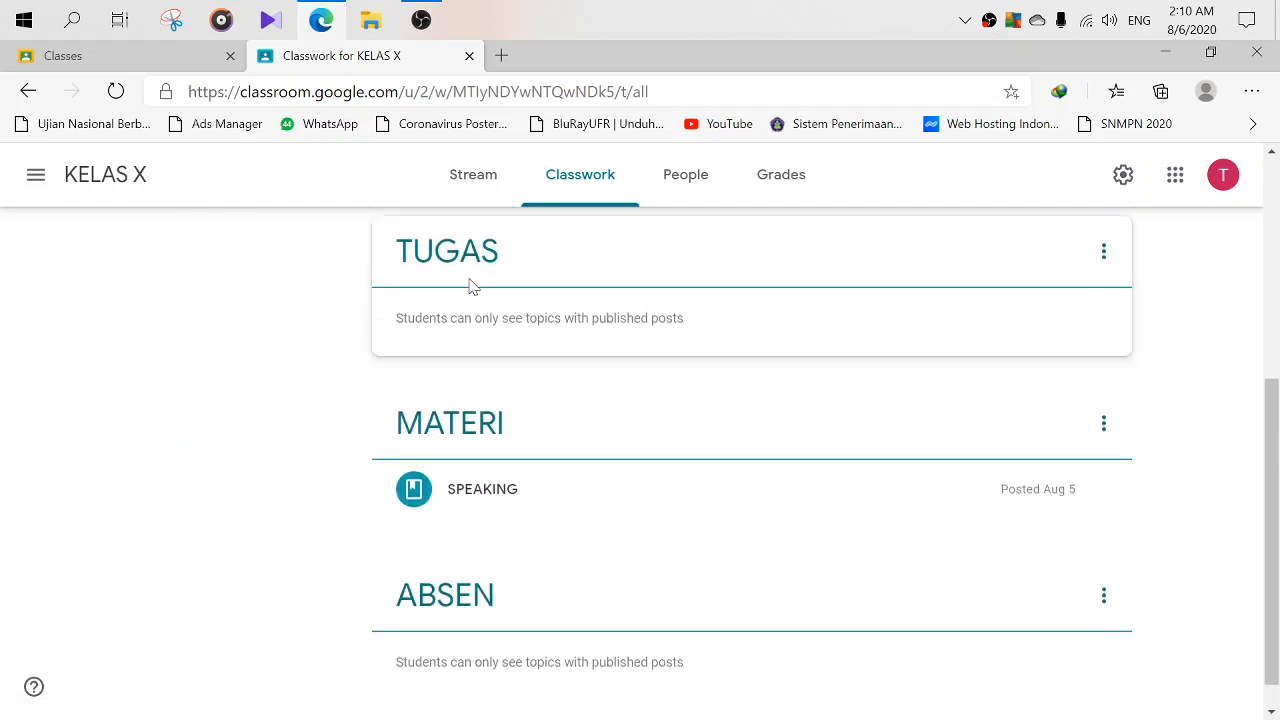
pyautogui.scroll(-1, 449, 383)
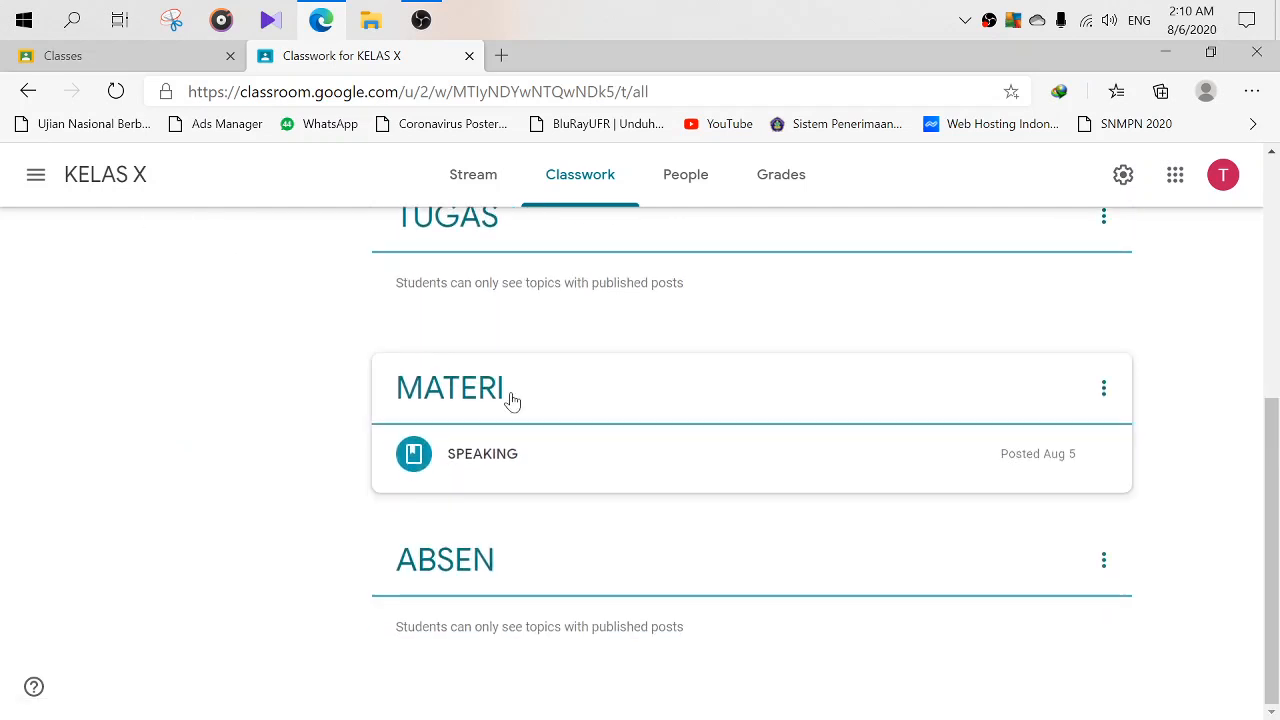
pyautogui.scroll(4, 486, 372)
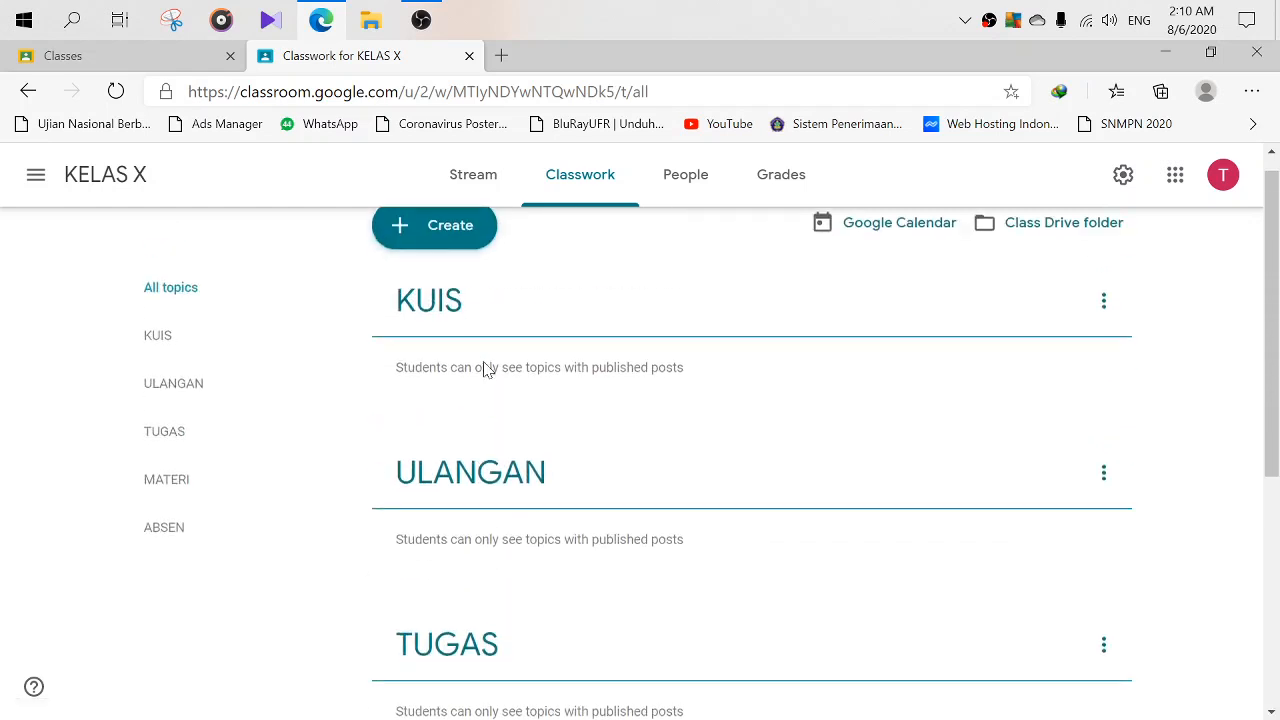
pyautogui.scroll(-4, 460, 345)
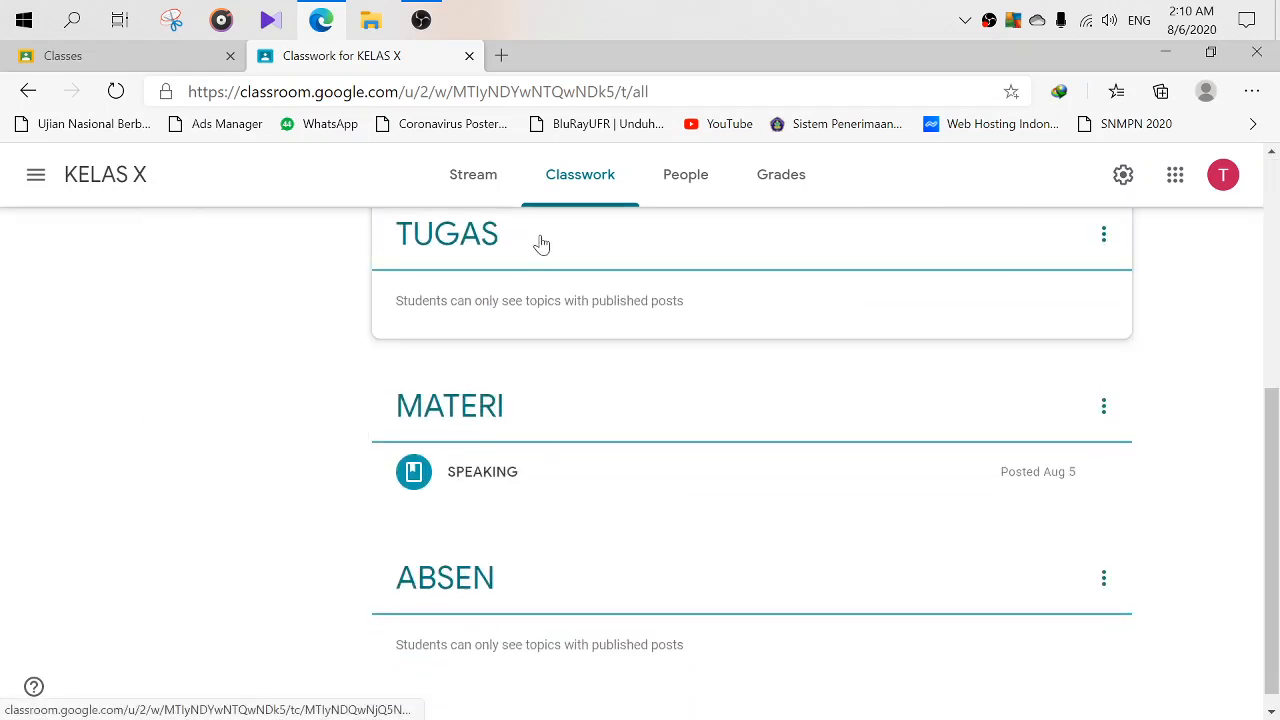
pyautogui.scroll(2, 523, 334)
pyautogui.scroll(-2, 523, 334)
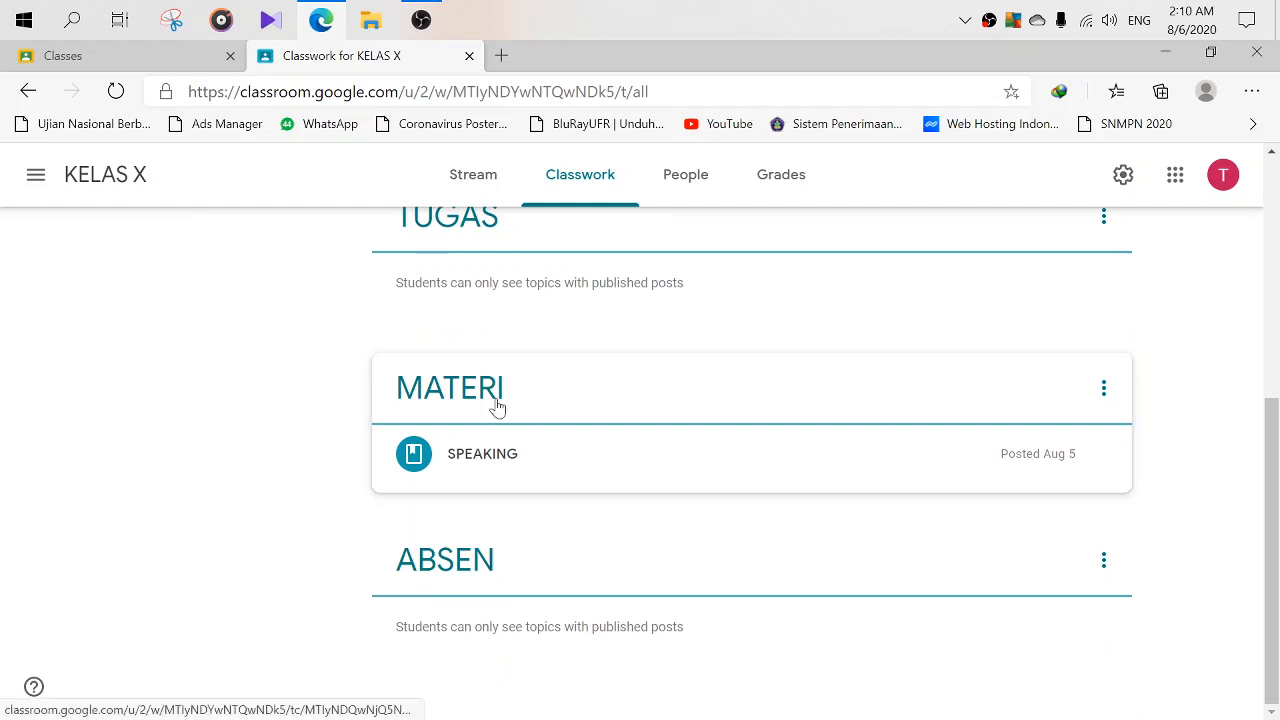
pyautogui.click(497, 407)
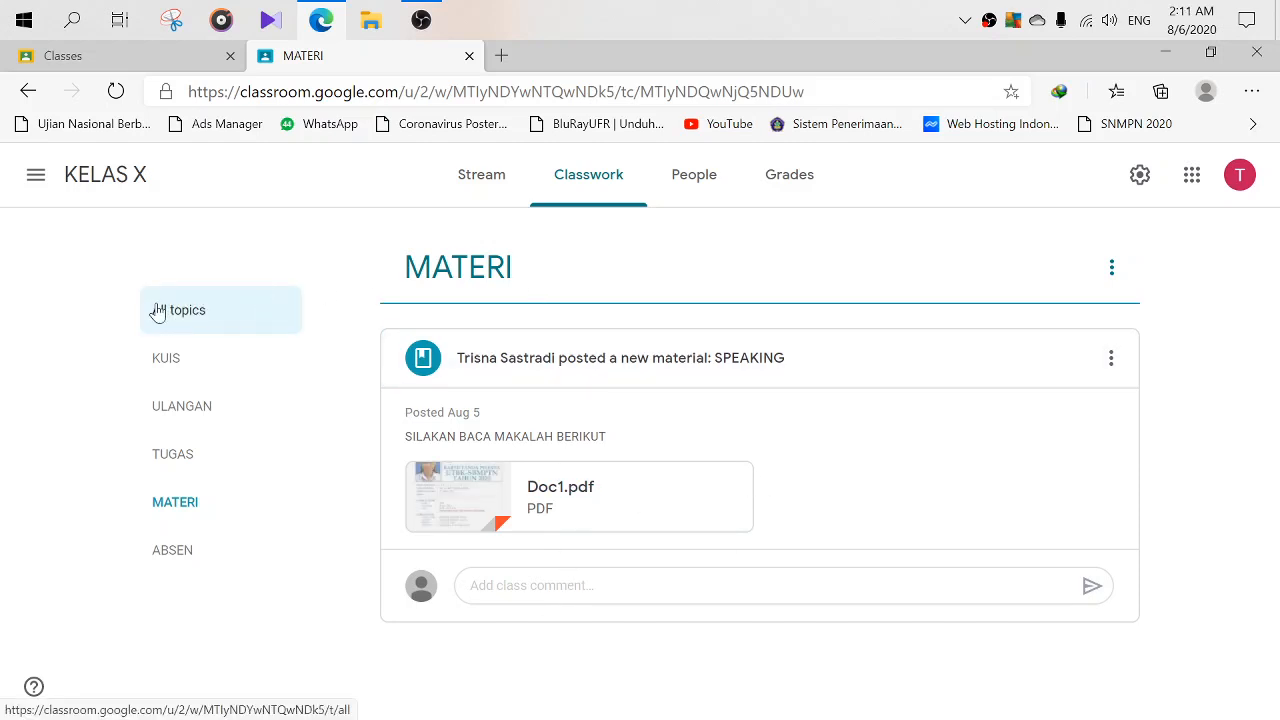
pyautogui.click(28, 91)
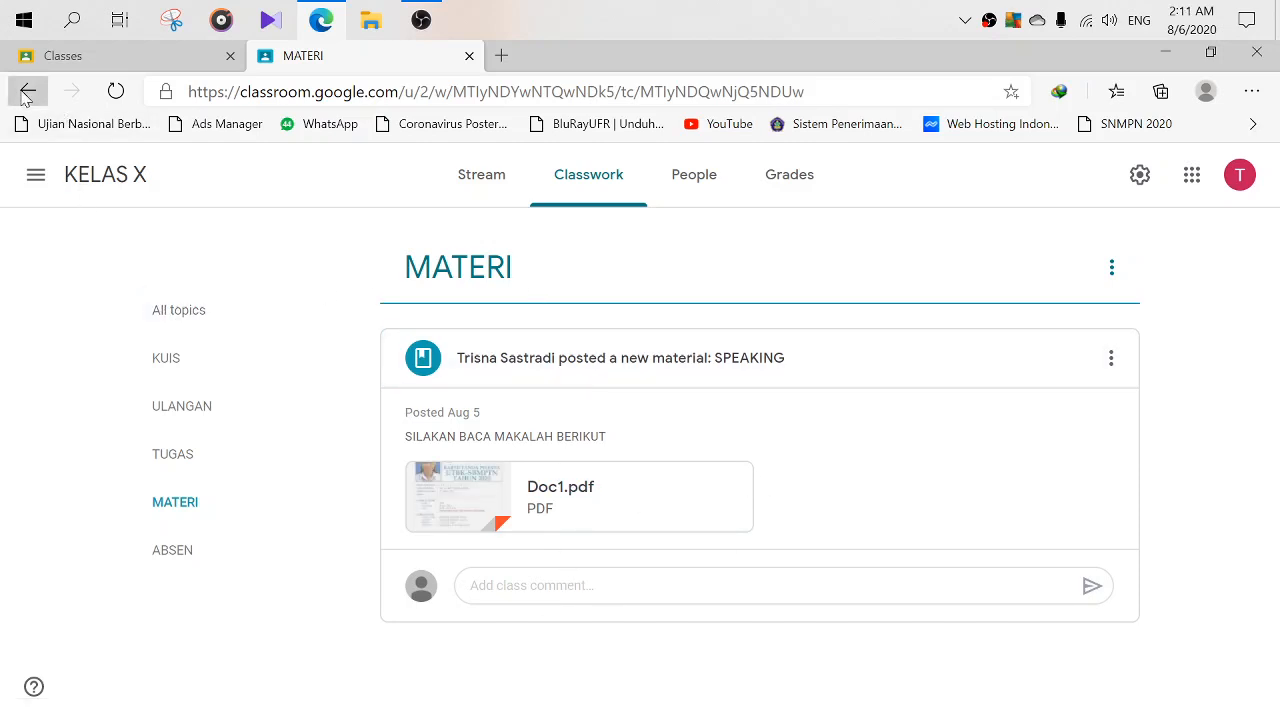
pyautogui.scroll(-2, 600, 430)
pyautogui.scroll(-2, 600, 430)
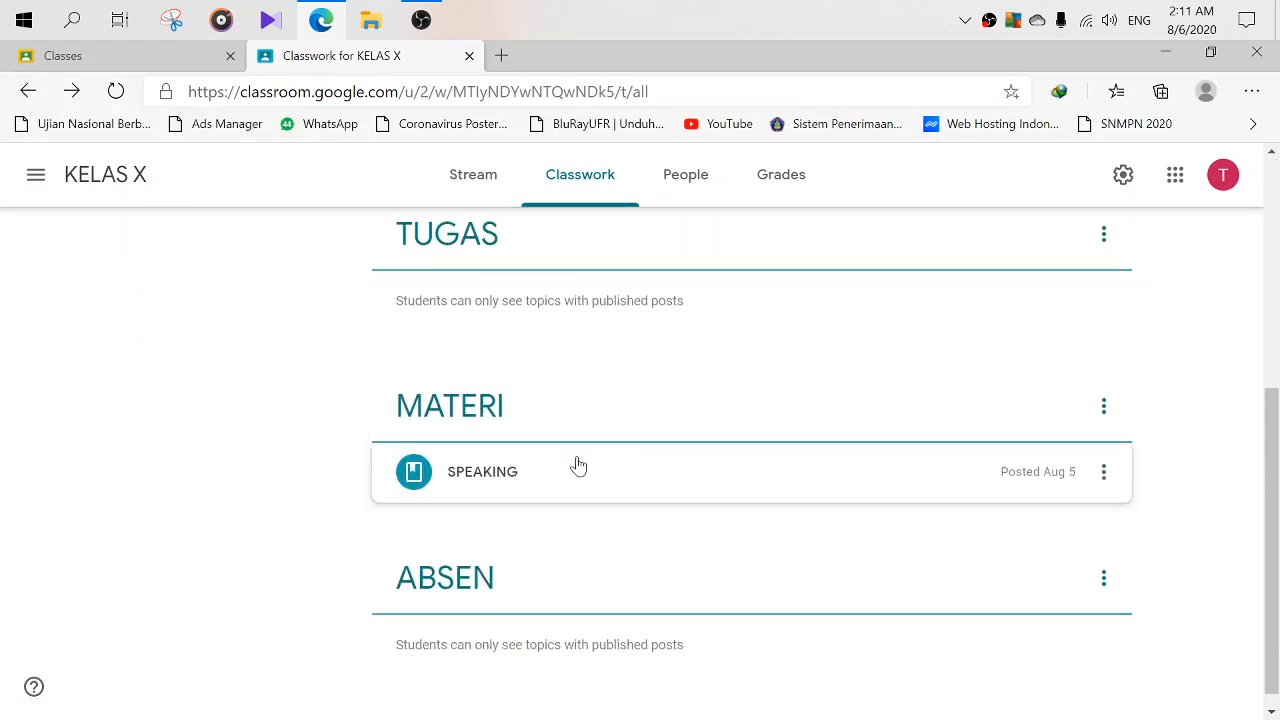
pyautogui.scroll(4, 527, 573)
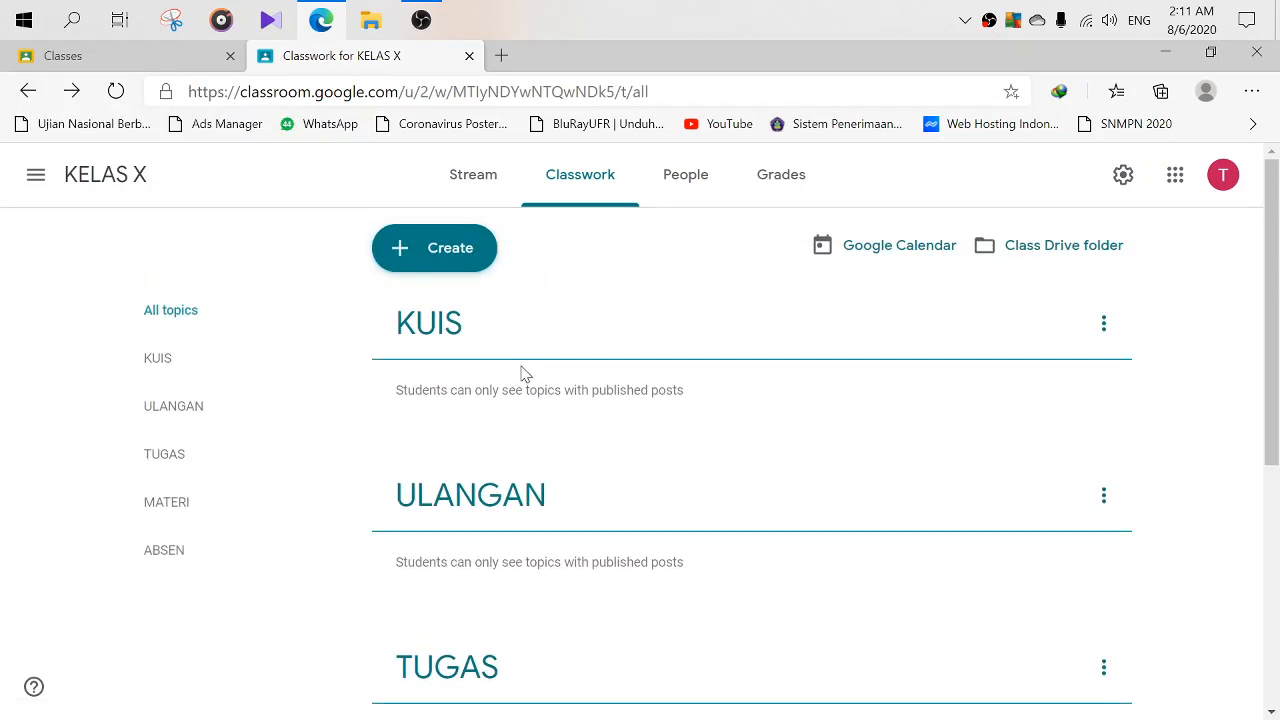
pyautogui.scroll(-4, 523, 374)
pyautogui.scroll(5, 630, 425)
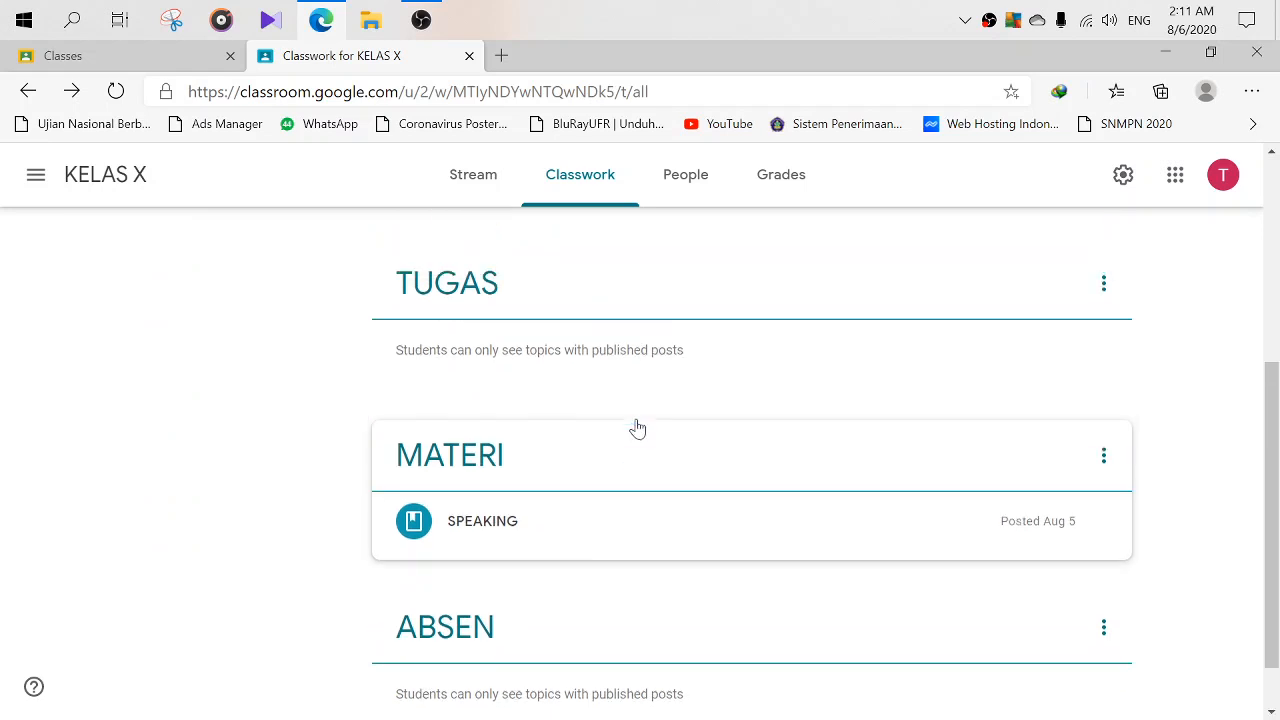
pyautogui.scroll(-5, 570, 370)
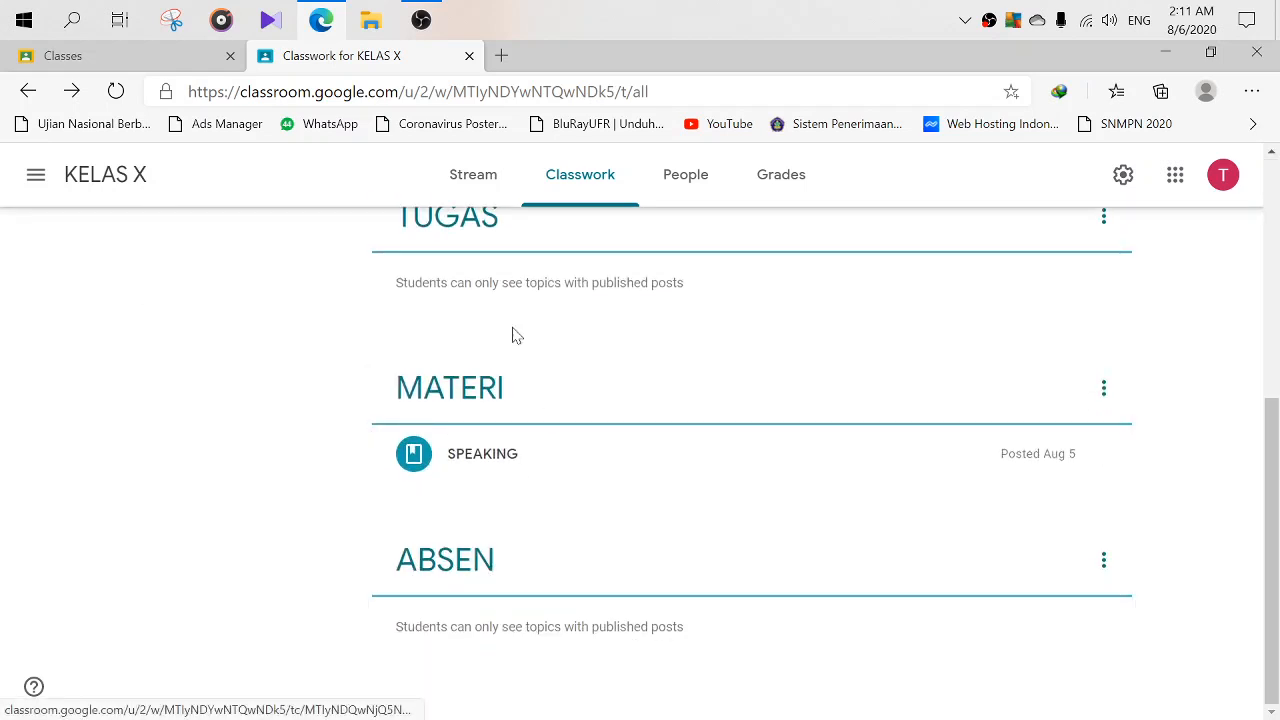
pyautogui.scroll(3, 510, 330)
pyautogui.scroll(1, 512, 322)
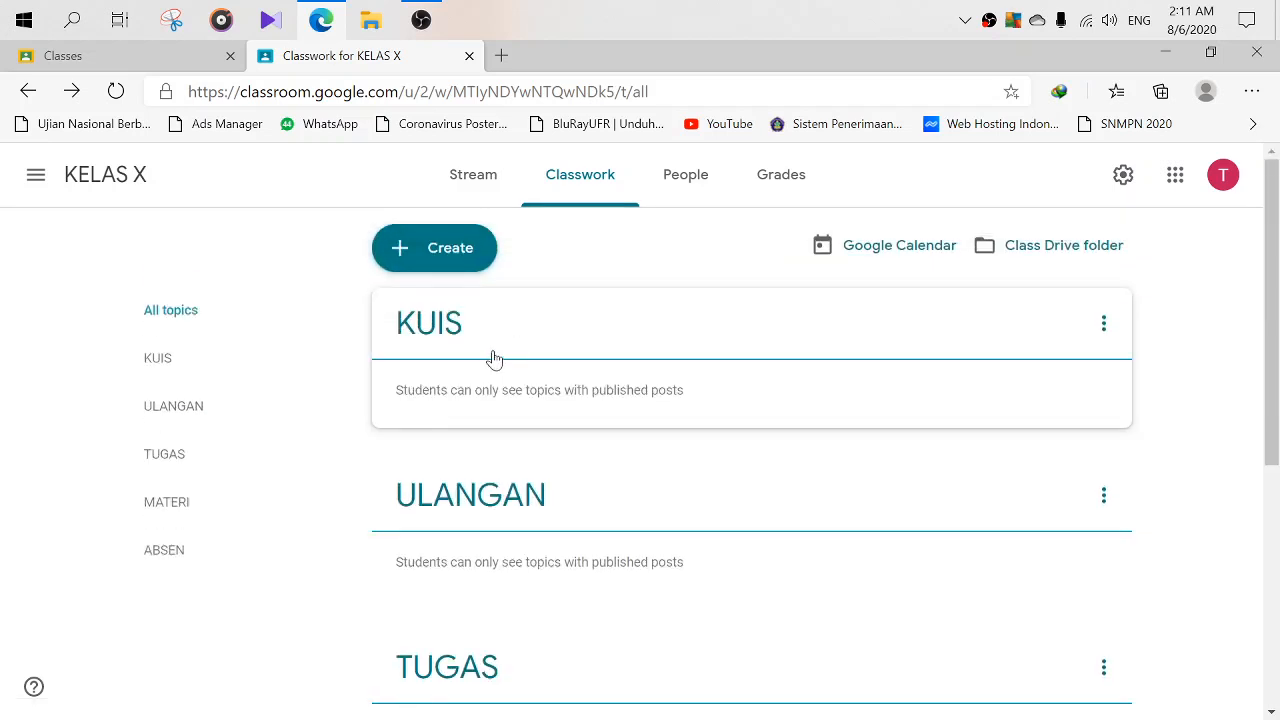
pyautogui.scroll(-1, 474, 336)
pyautogui.scroll(-1, 490, 430)
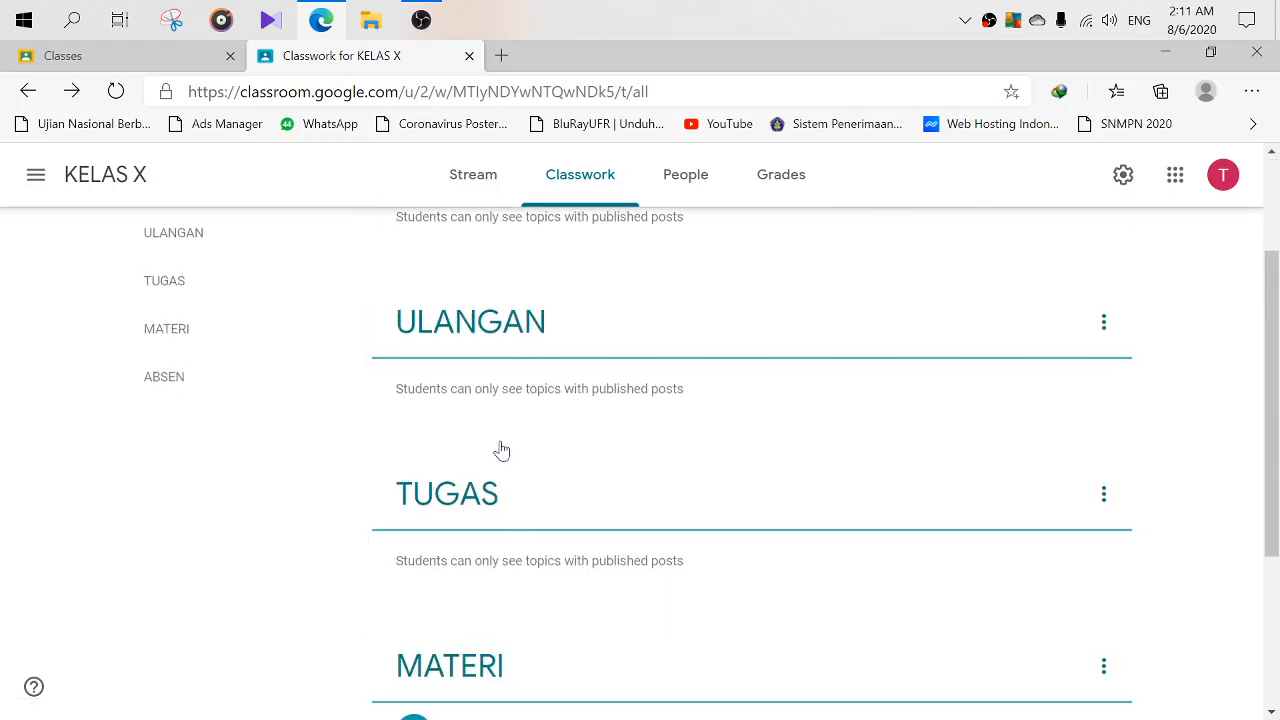
pyautogui.scroll(2, 510, 400)
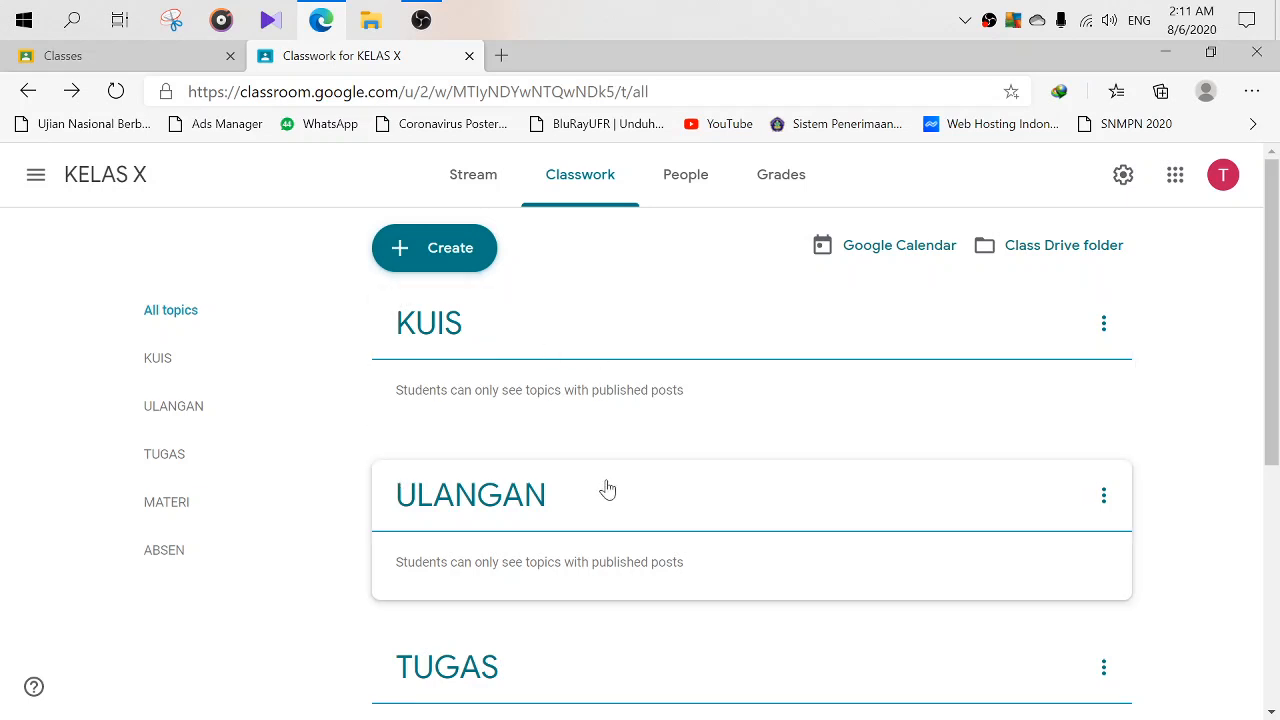
pyautogui.scroll(-2, 603, 489)
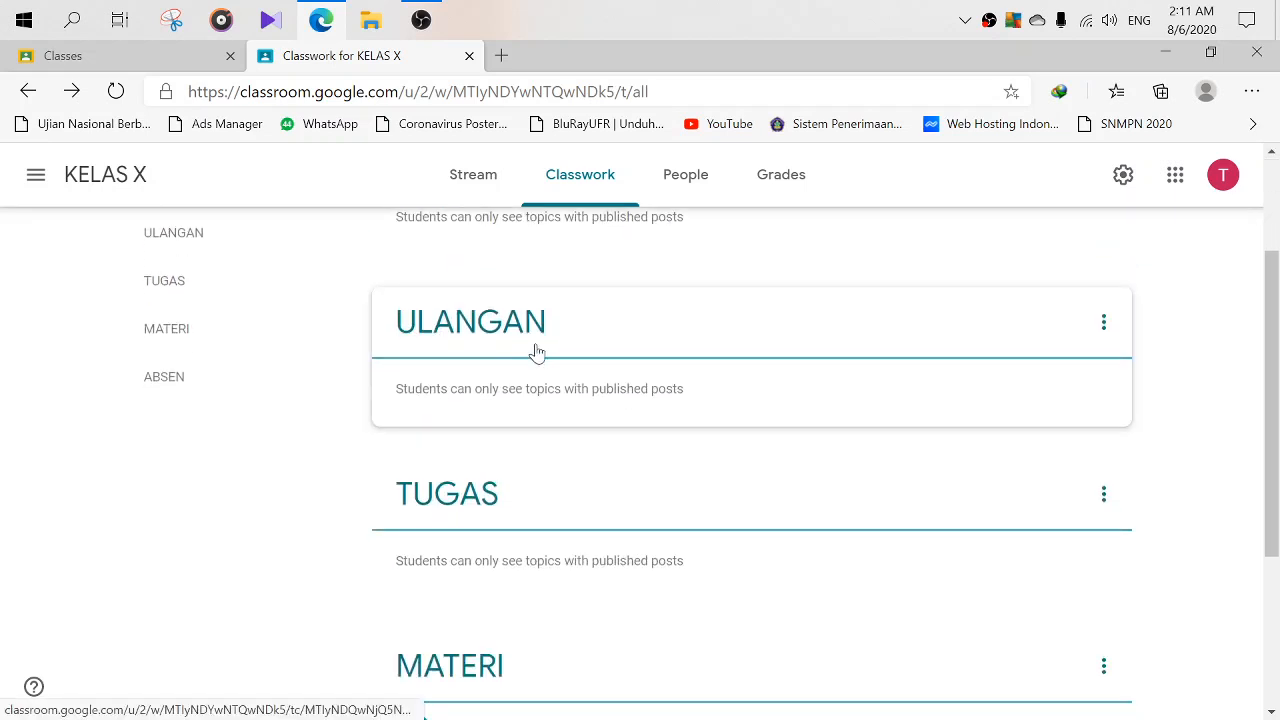
pyautogui.scroll(-1, 411, 451)
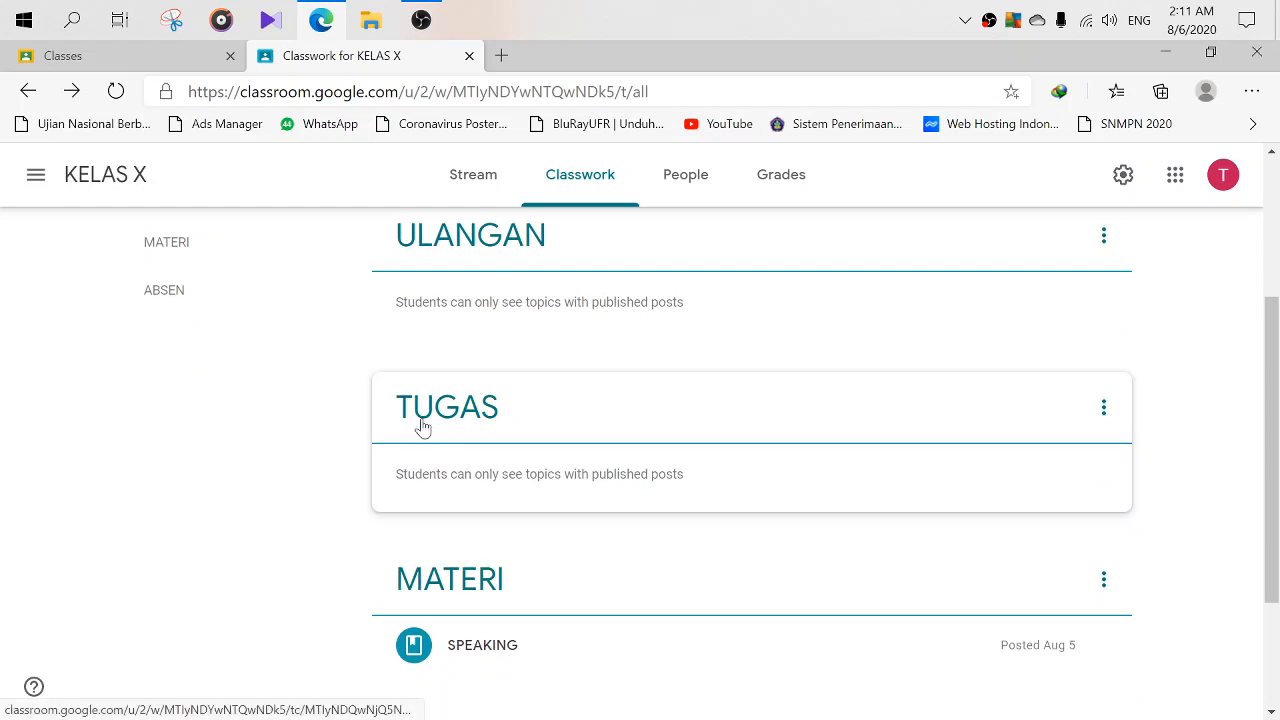
pyautogui.scroll(3, 551, 397)
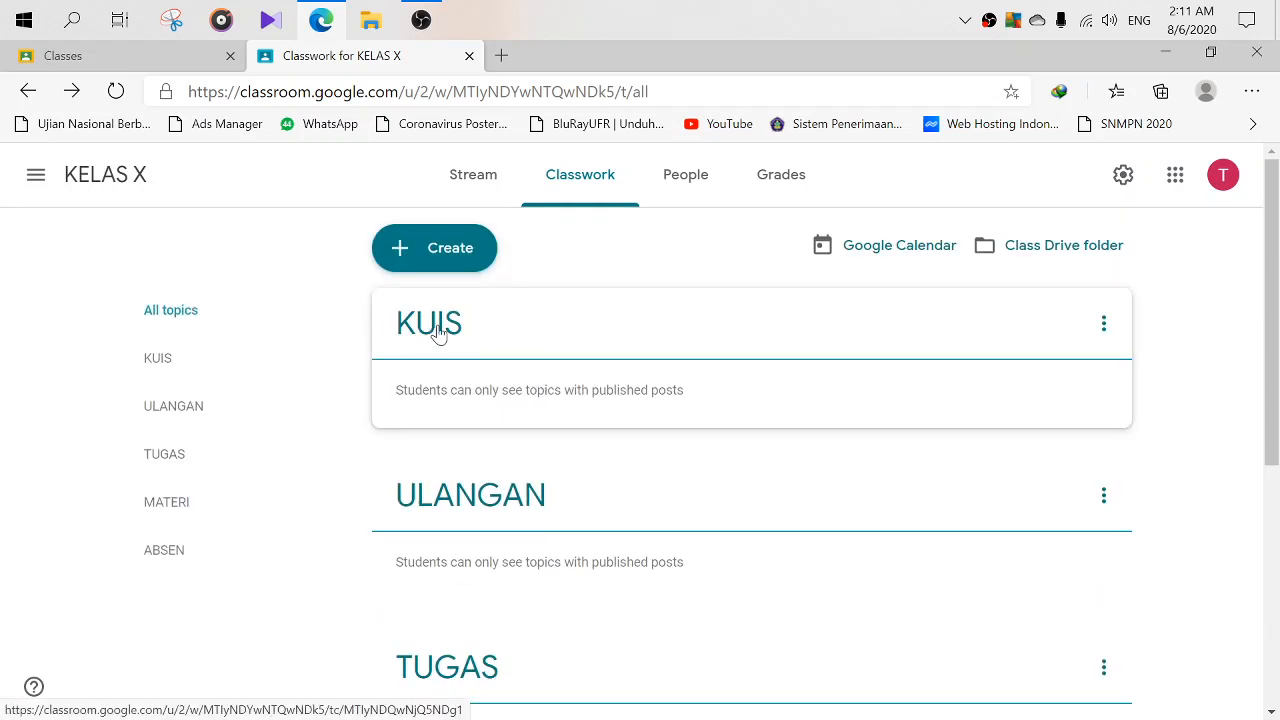
pyautogui.click(1103, 325)
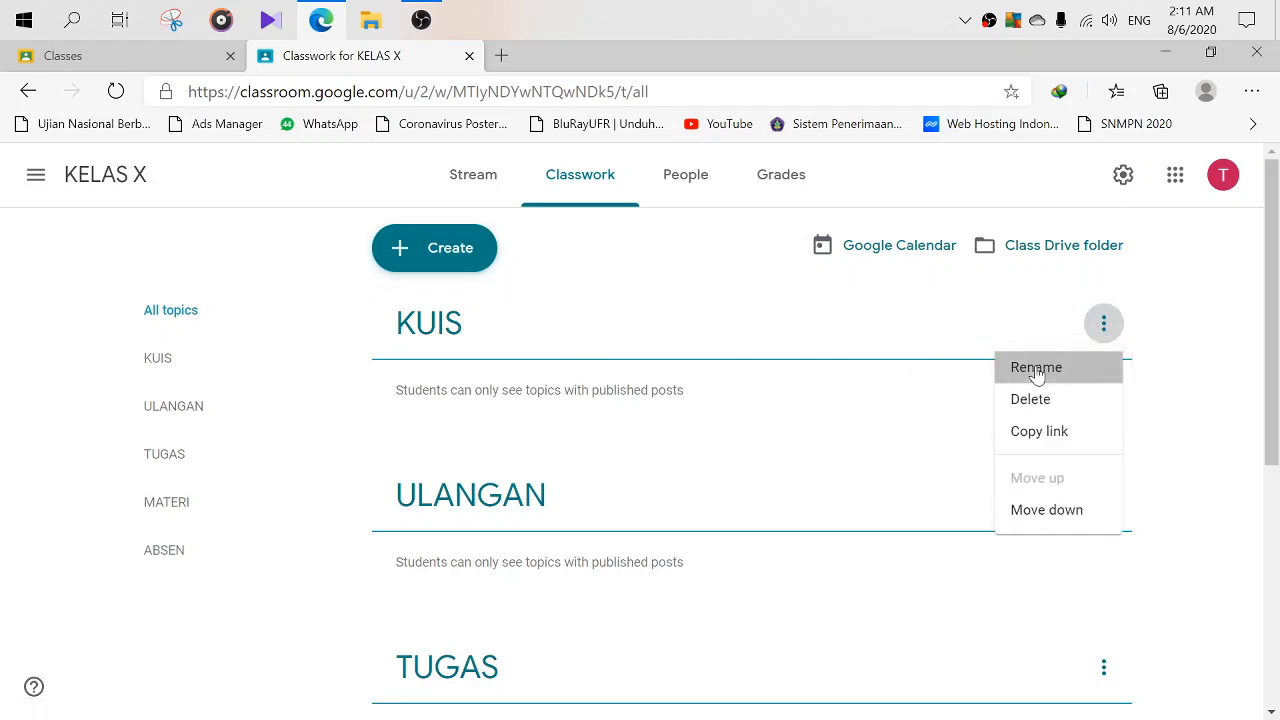
pyautogui.click(1036, 368)
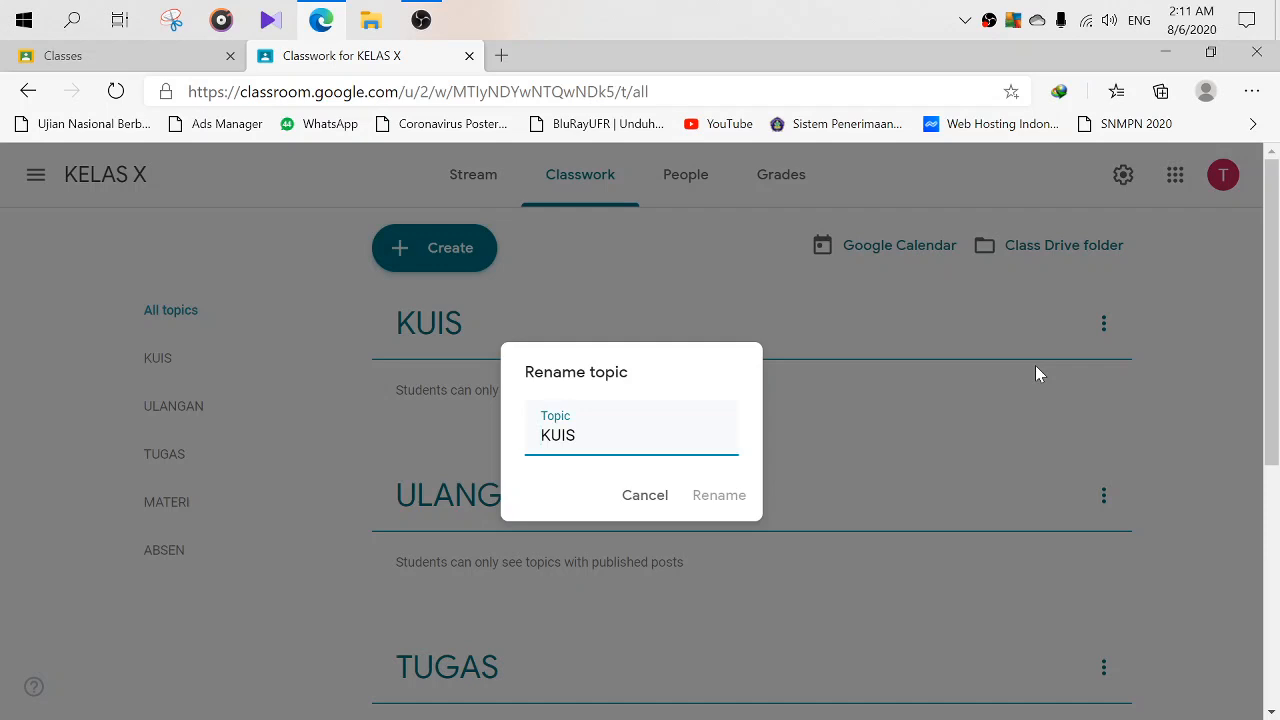
pyautogui.press('Delete')
pyautogui.press('Delete')
pyautogui.press('Delete')
pyautogui.press('Delete')
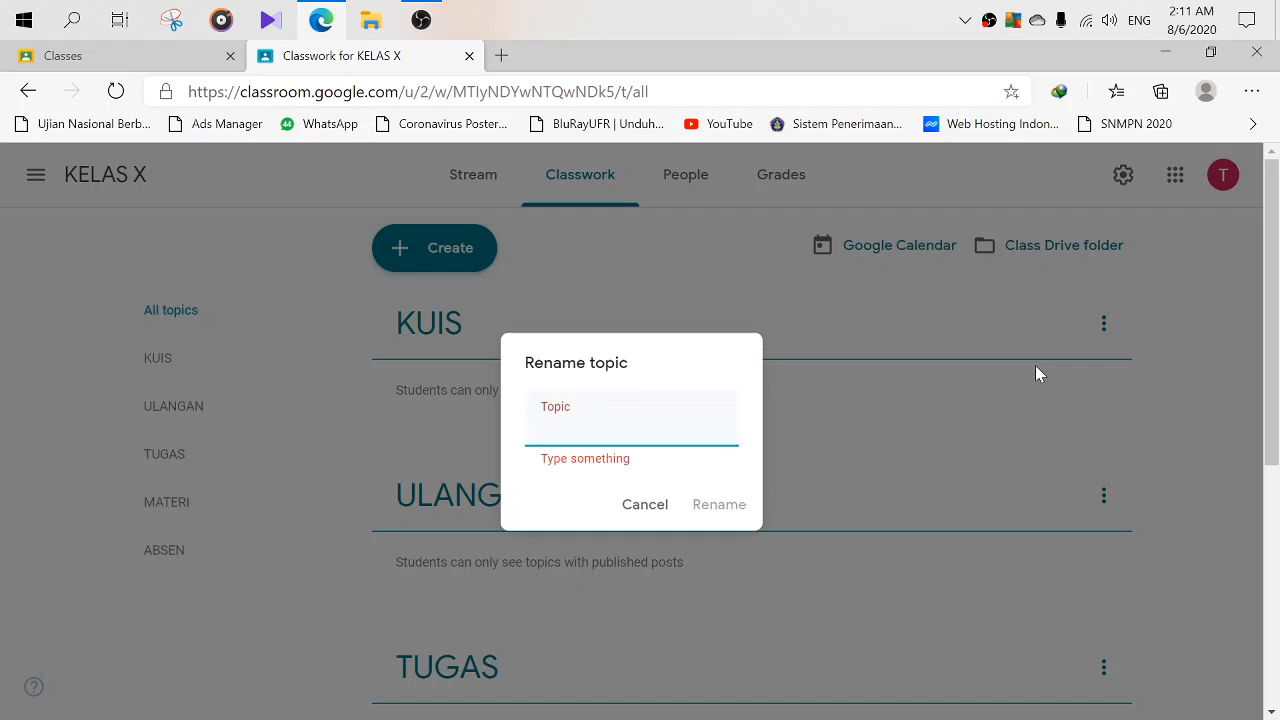
pyautogui.write('KD 1')
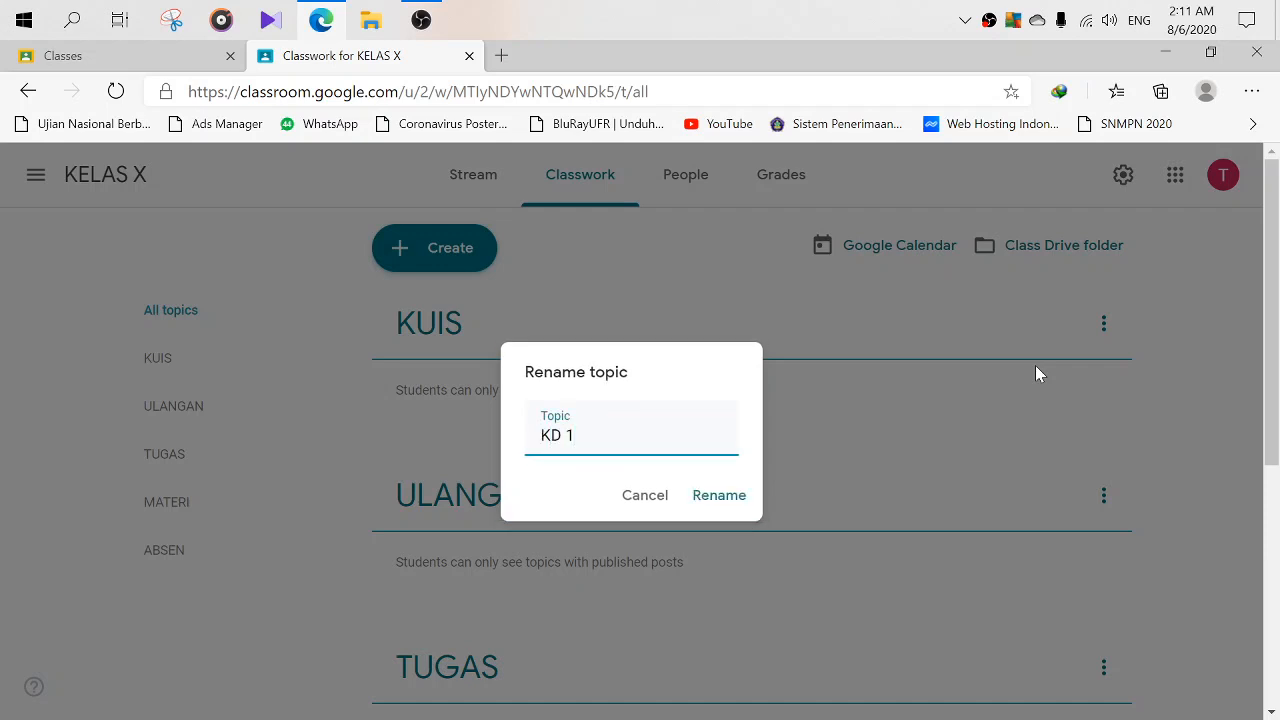
pyautogui.click(735, 503)
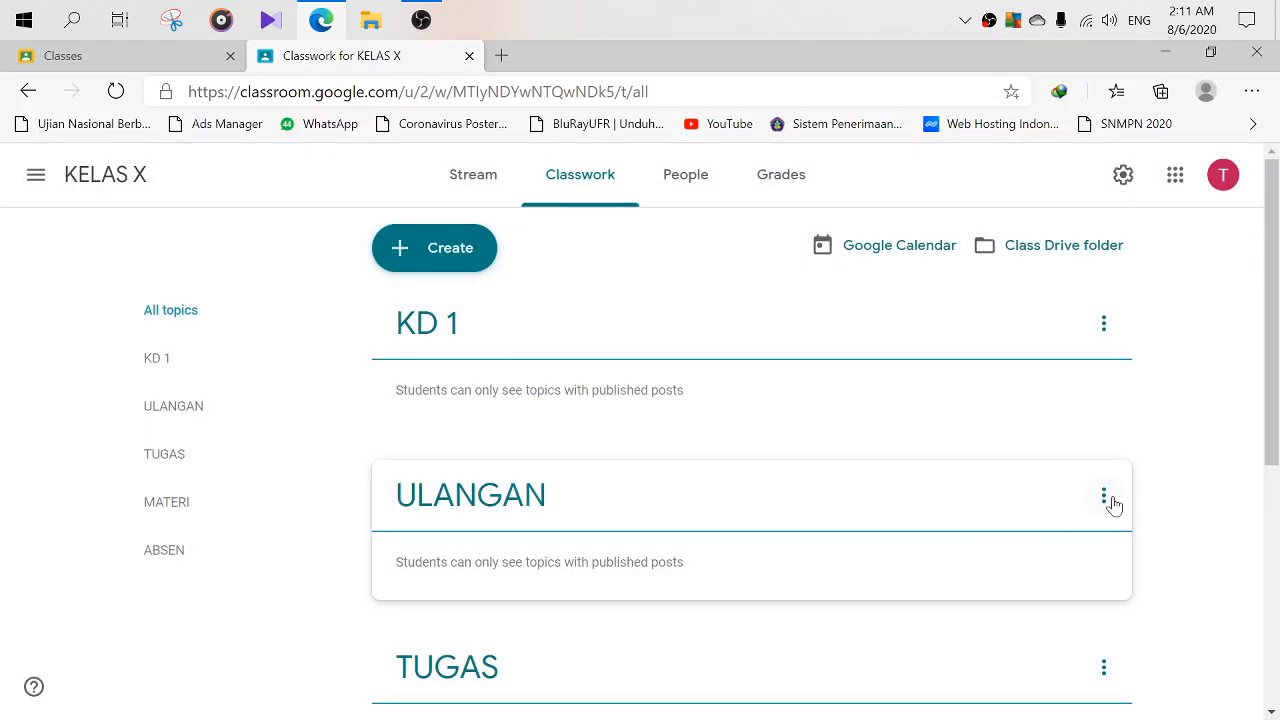
pyautogui.click(1106, 498)
pyautogui.click(1045, 538)
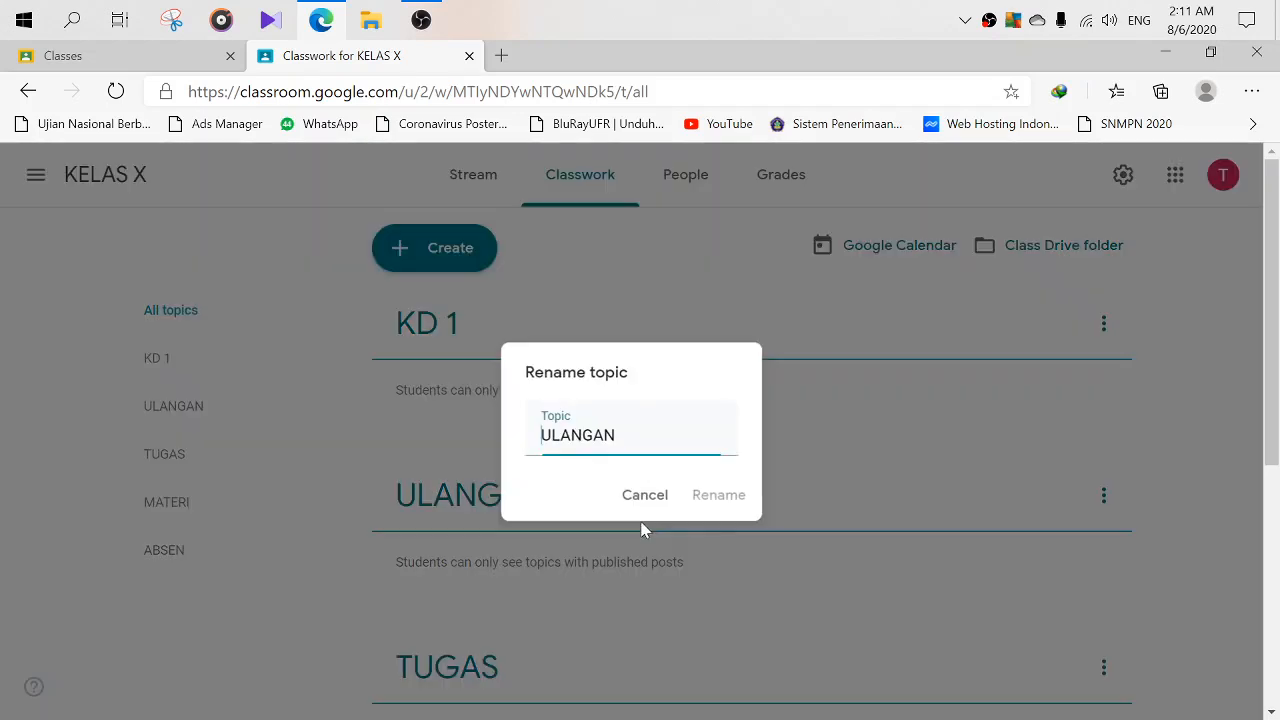
pyautogui.moveTo(622, 436); pyautogui.dragTo(551, 436)
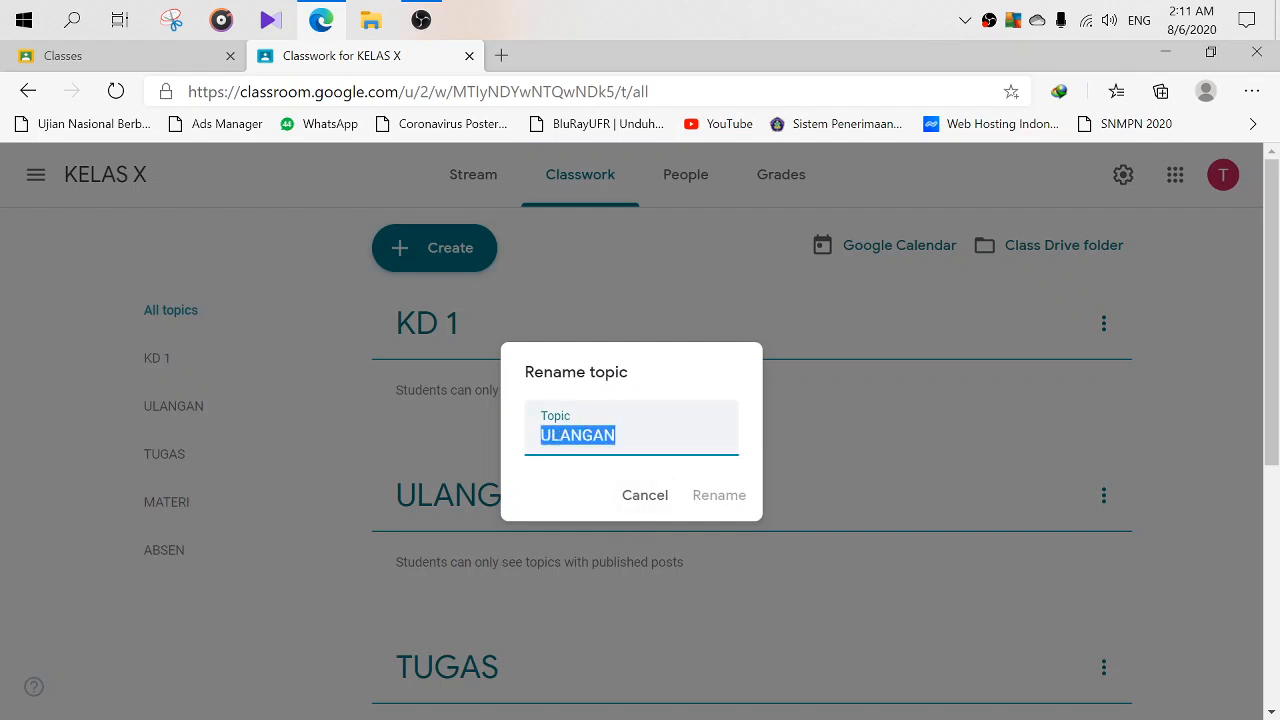
pyautogui.write('KD 2')
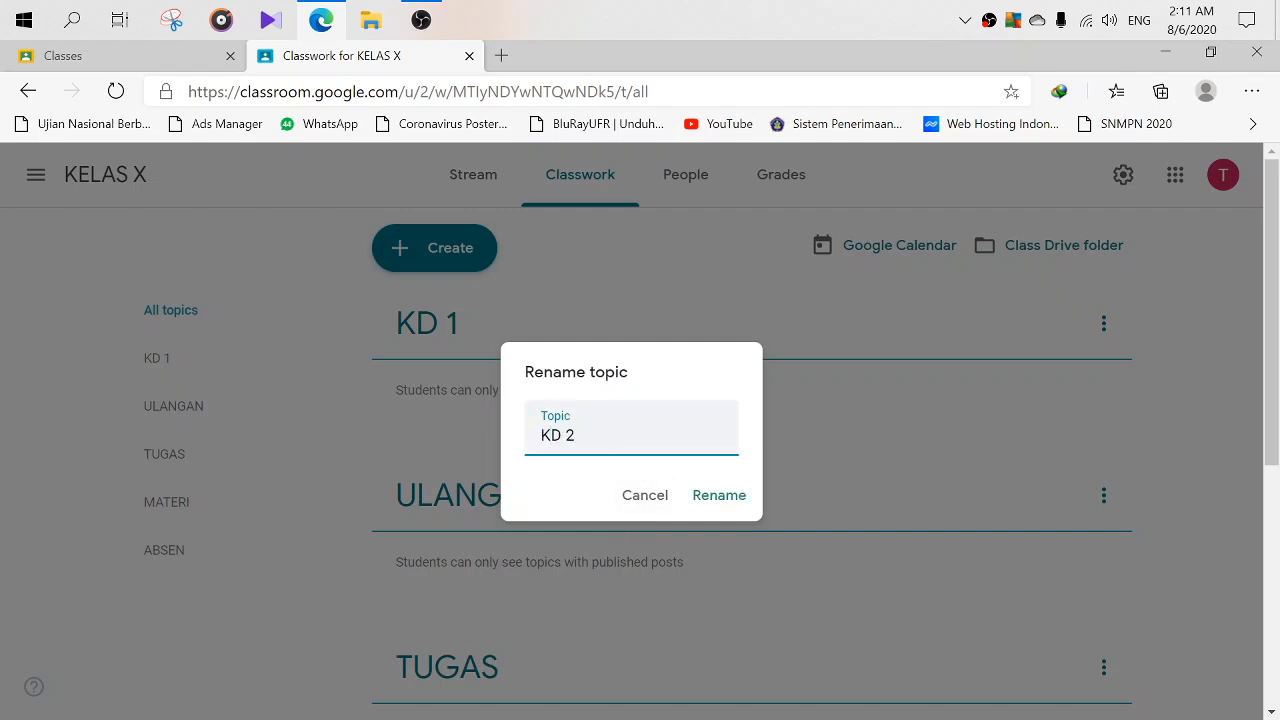
pyautogui.click(710, 502)
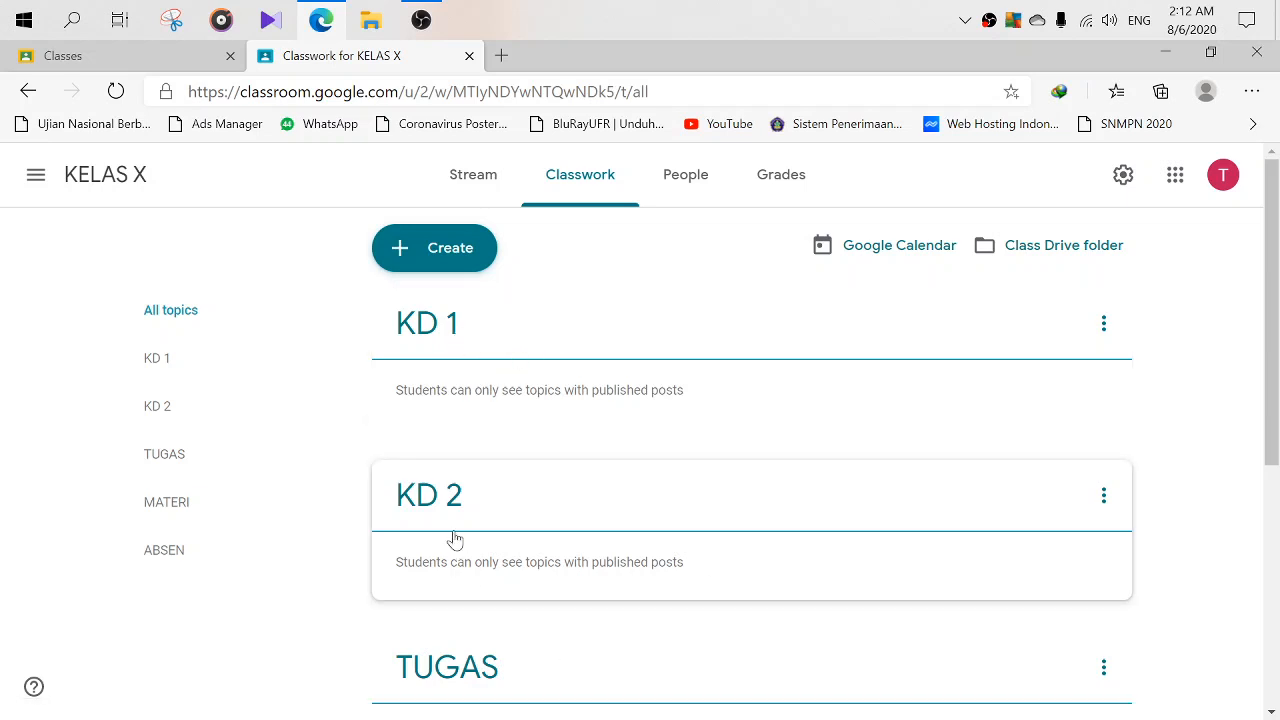
pyautogui.scroll(-2, 493, 537)
pyautogui.scroll(2, 491, 530)
pyautogui.scroll(-3, 557, 543)
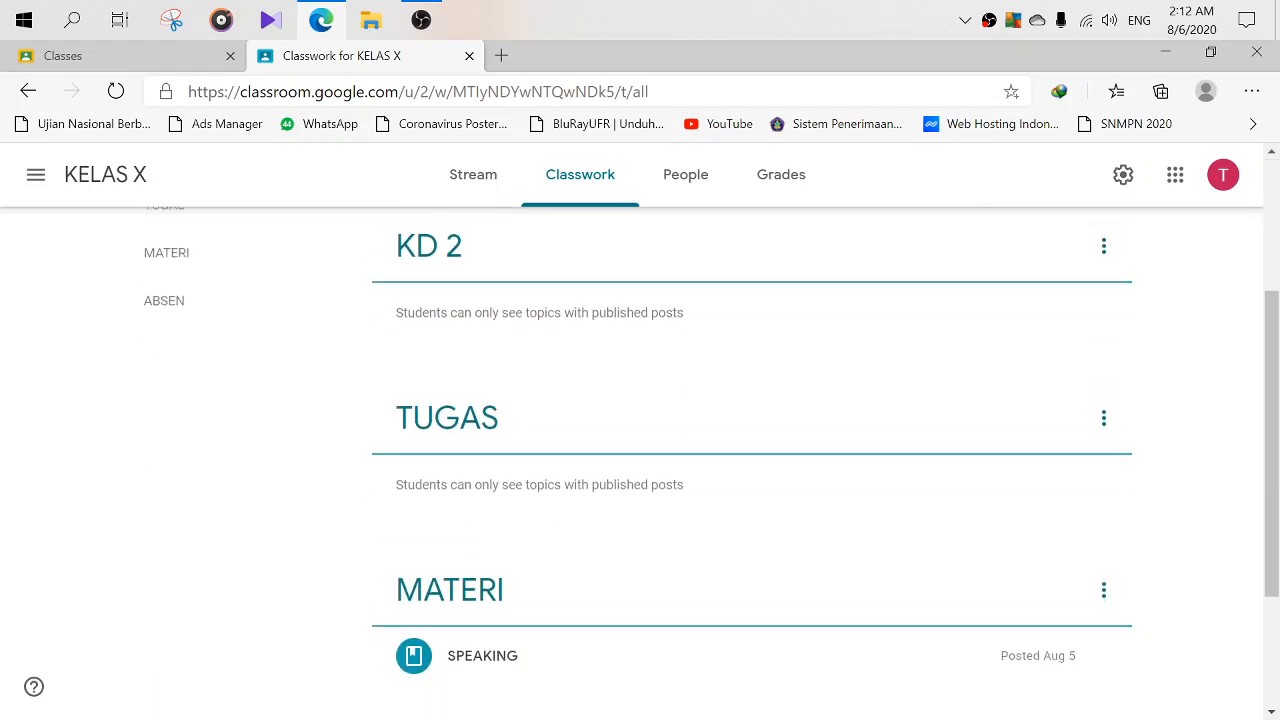
pyautogui.scroll(-1, 871, 537)
pyautogui.scroll(5, 871, 537)
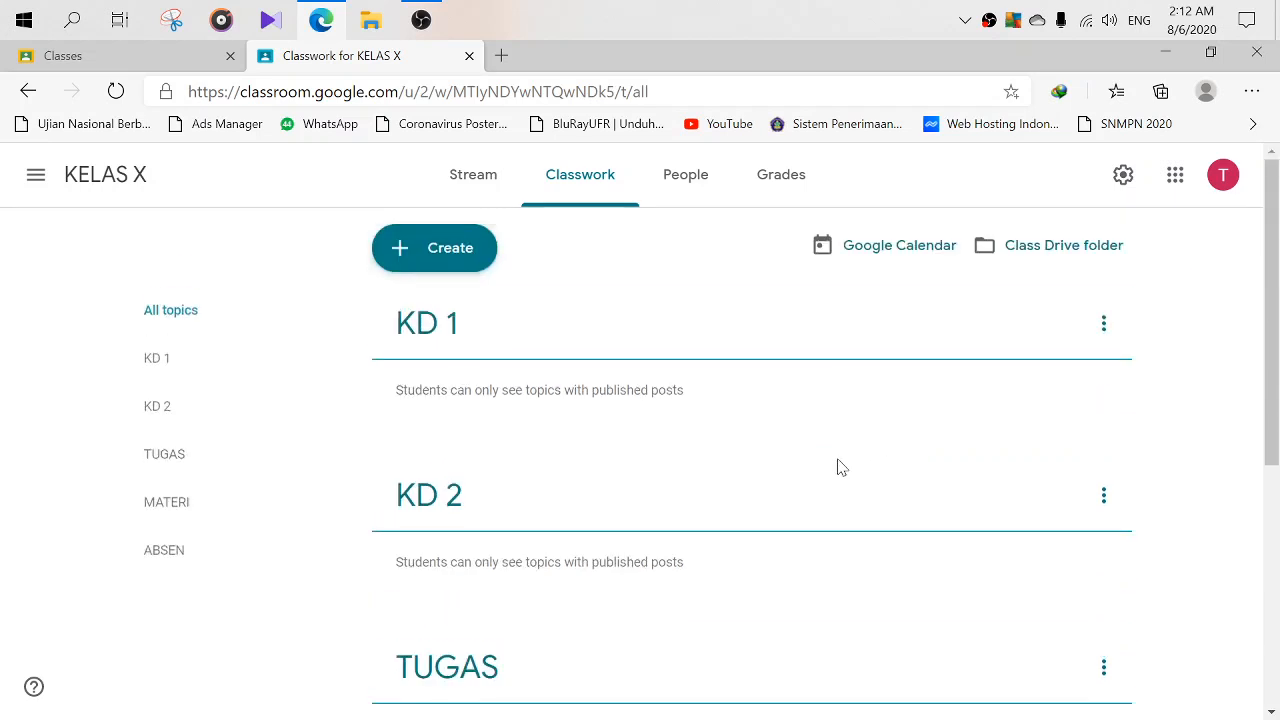
pyautogui.scroll(-4, 460, 426)
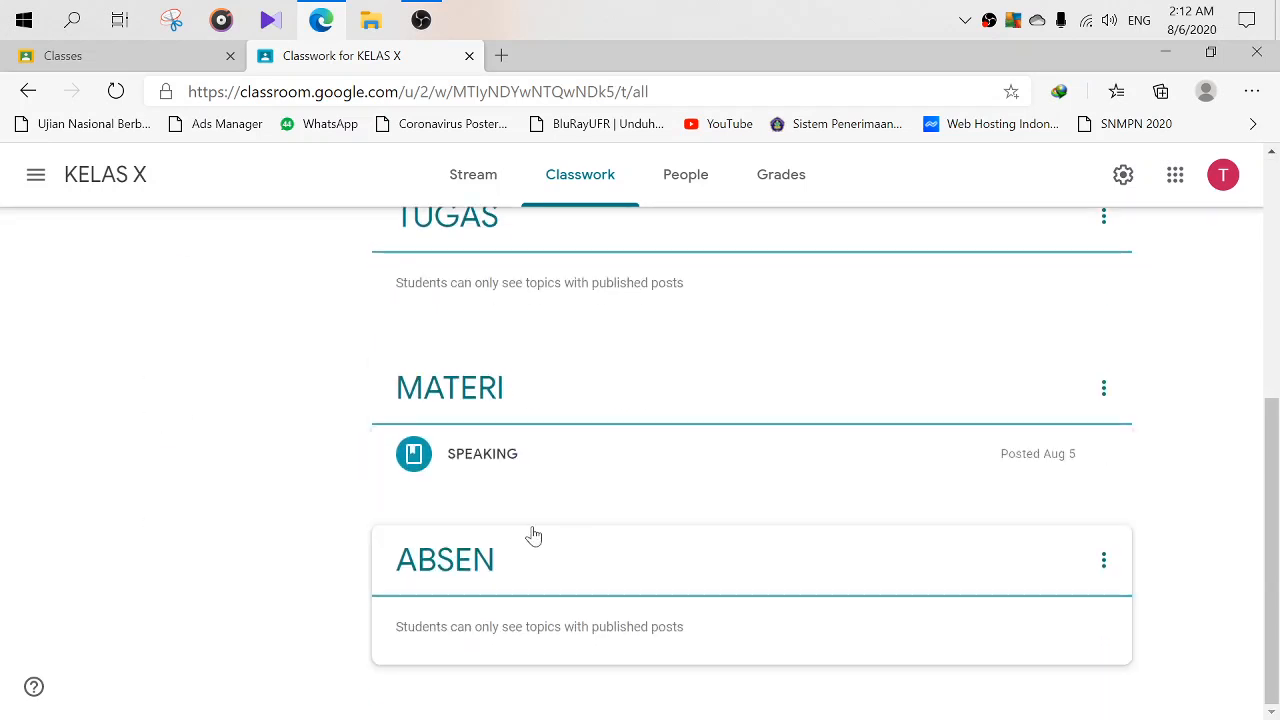
pyautogui.scroll(4, 500, 450)
pyautogui.scroll(-4, 452, 371)
pyautogui.scroll(3, 520, 520)
pyautogui.scroll(-3, 448, 577)
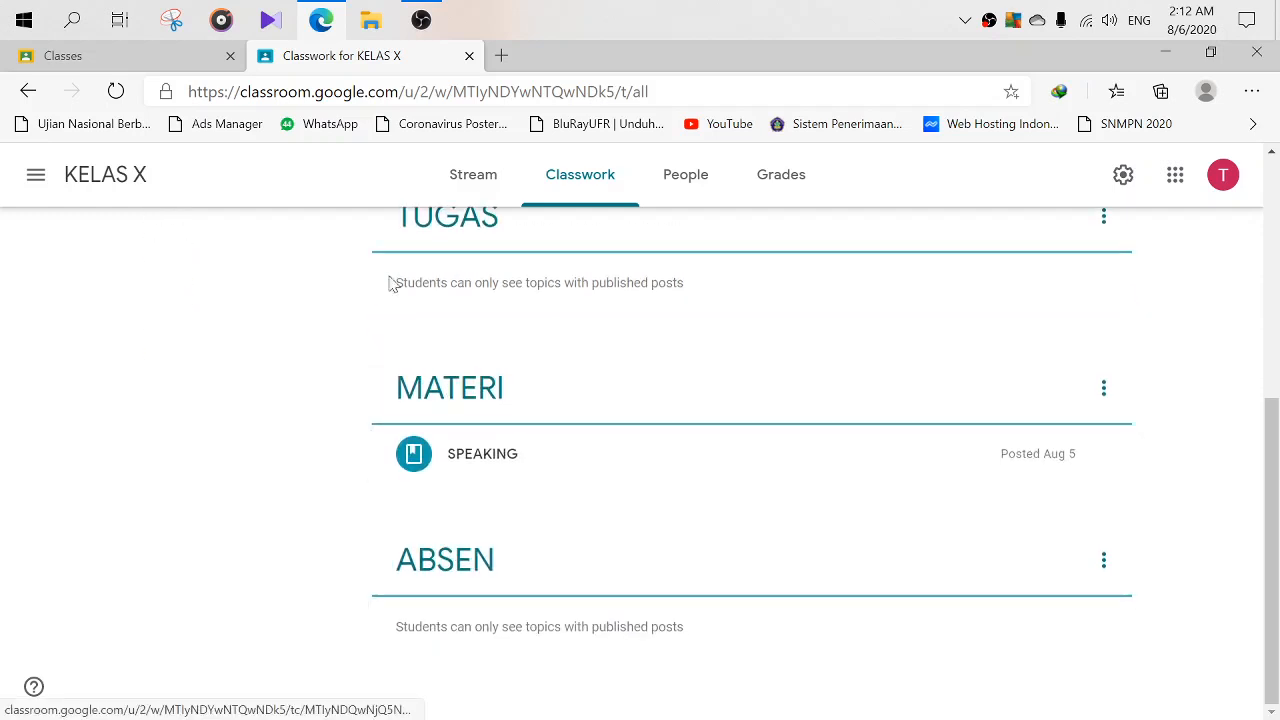
pyautogui.scroll(1, 300, 250)
pyautogui.scroll(-1, 460, 600)
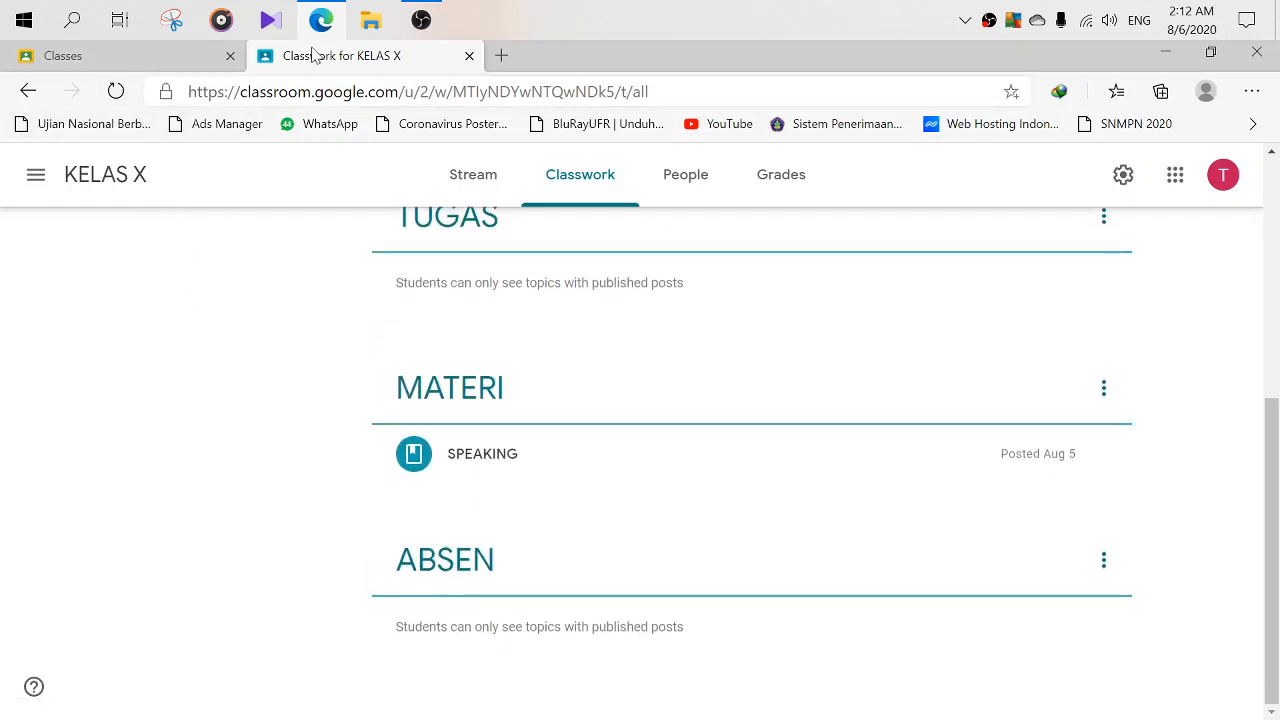
# - Open KELAS XI from the class list and view its Classwork topics
pyautogui.click(35, 174)
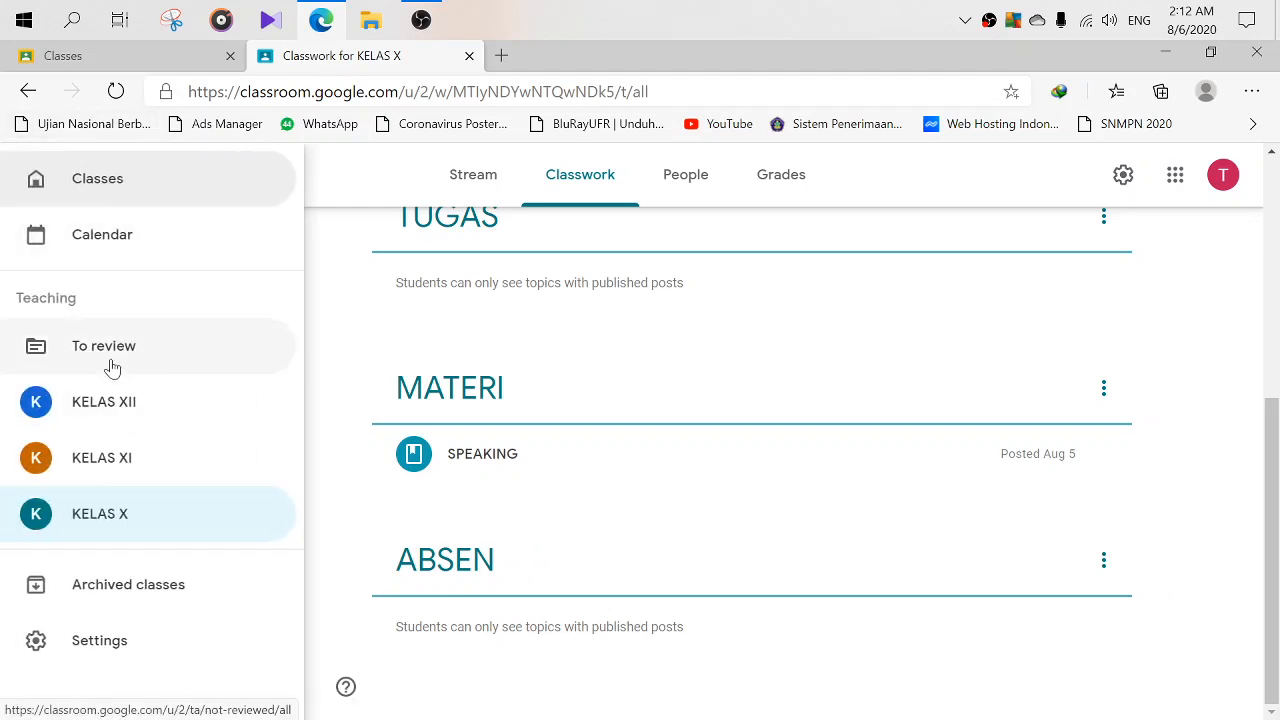
pyautogui.click(85, 180)
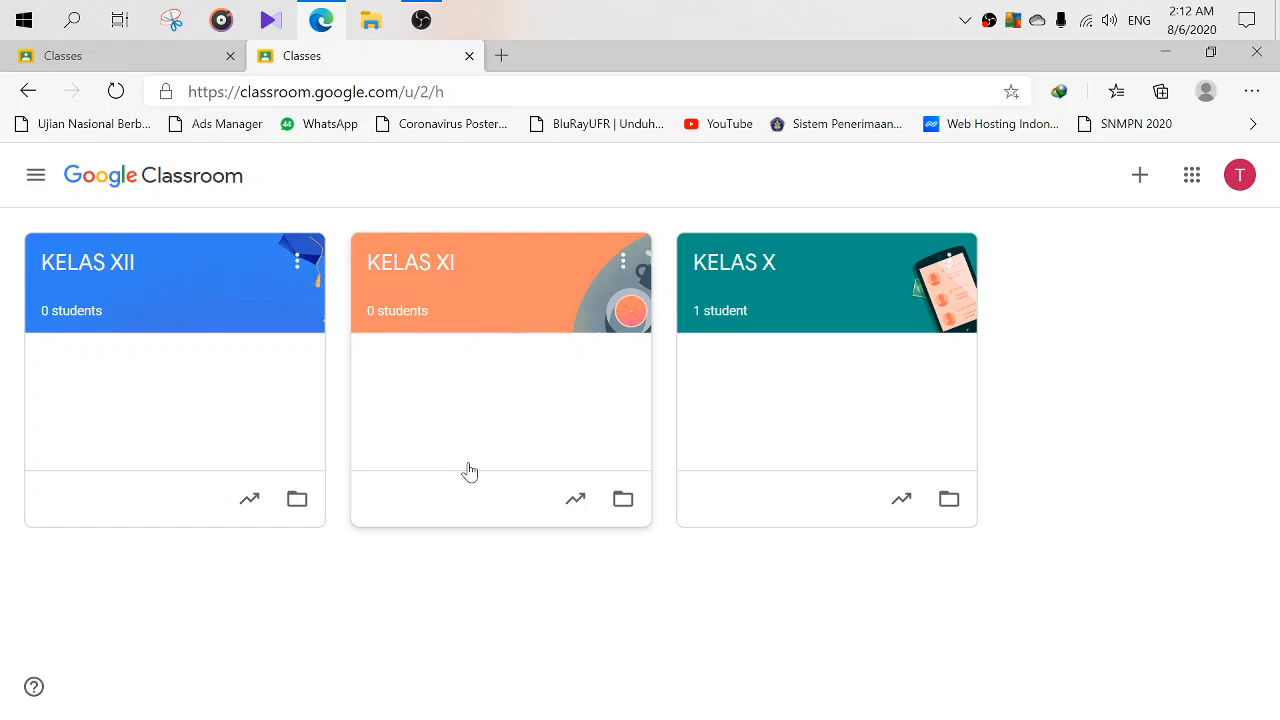
pyautogui.click(420, 268)
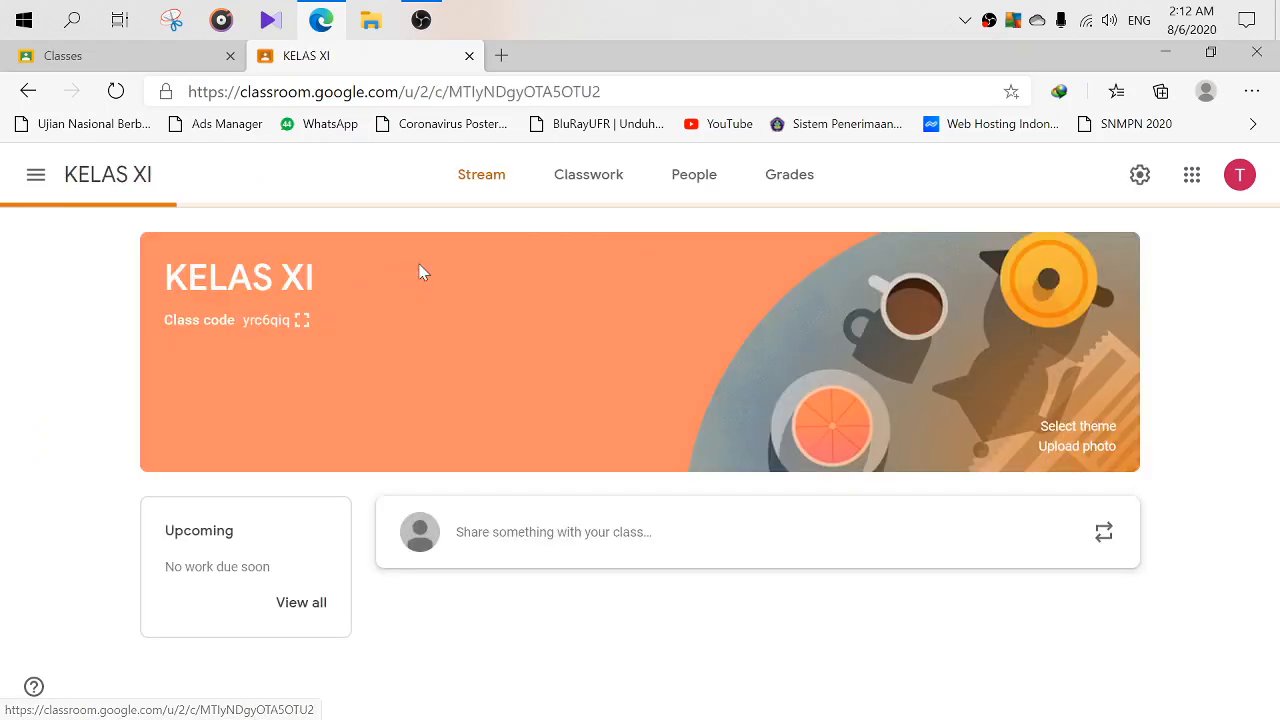
pyautogui.click(571, 181)
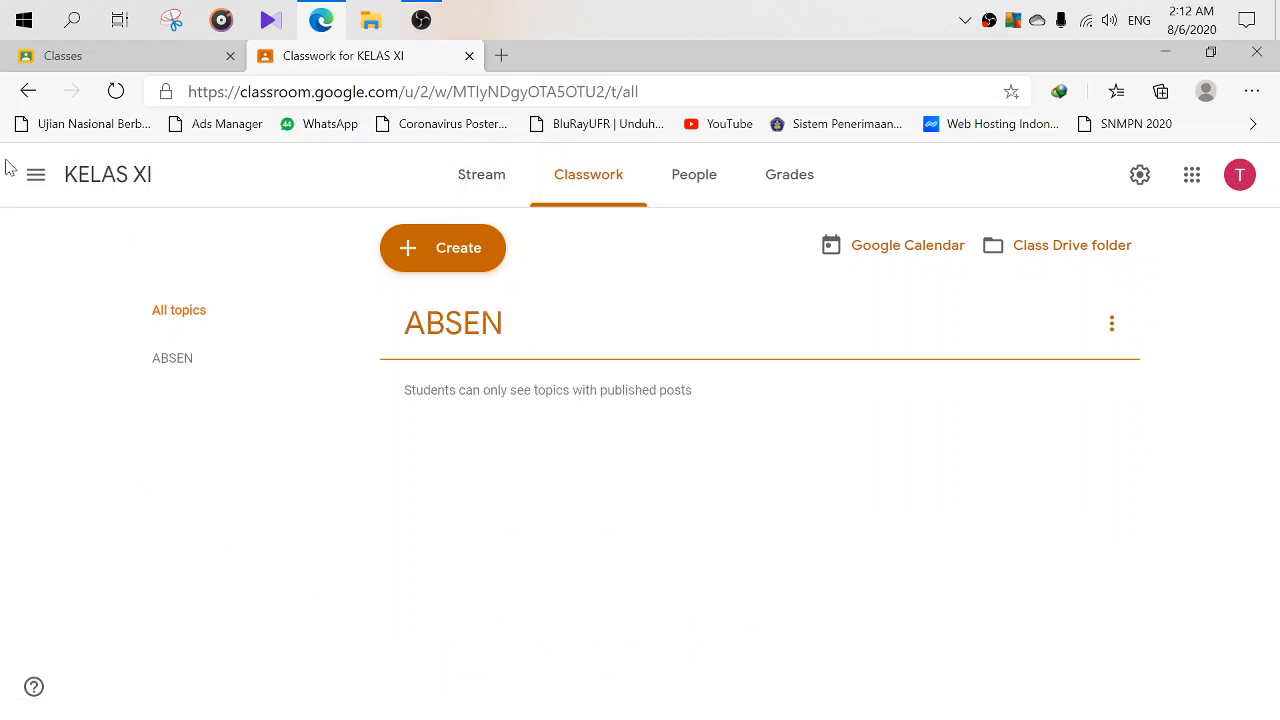
# - Check the KELAS XII Classwork, then return to Classes and open KELAS X
pyautogui.click(35, 178)
pyautogui.click(95, 182)
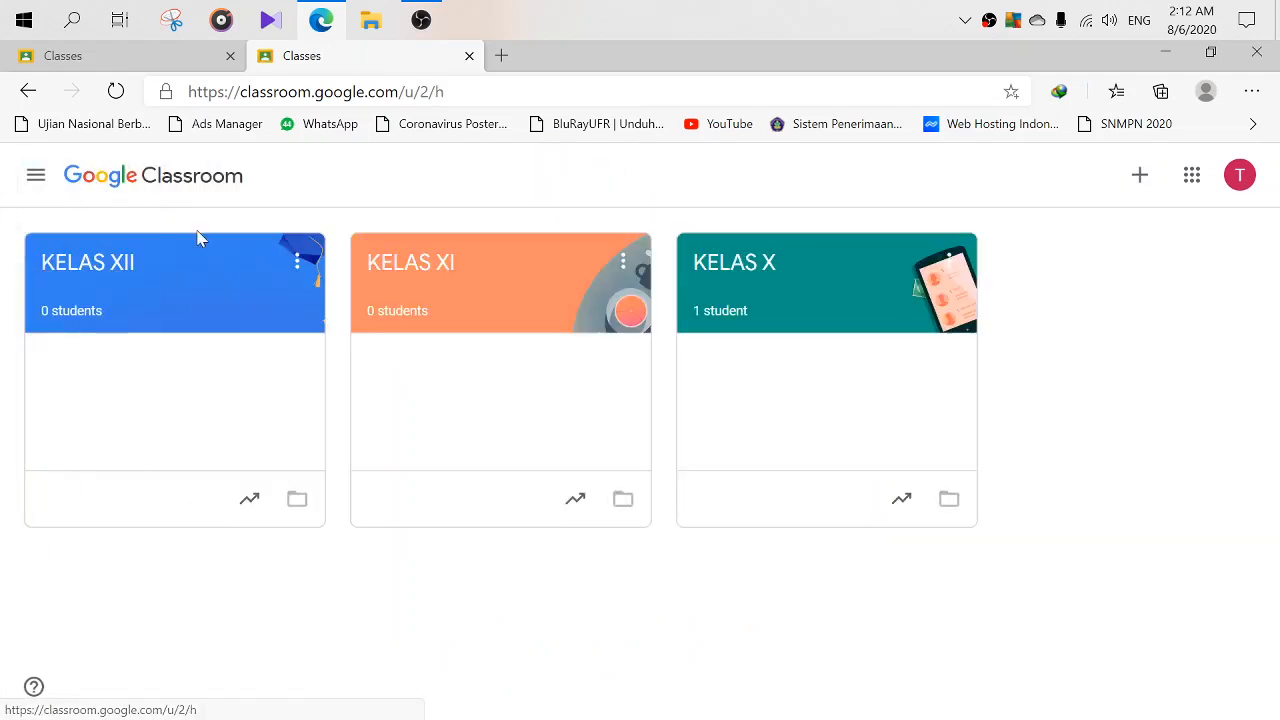
pyautogui.click(133, 290)
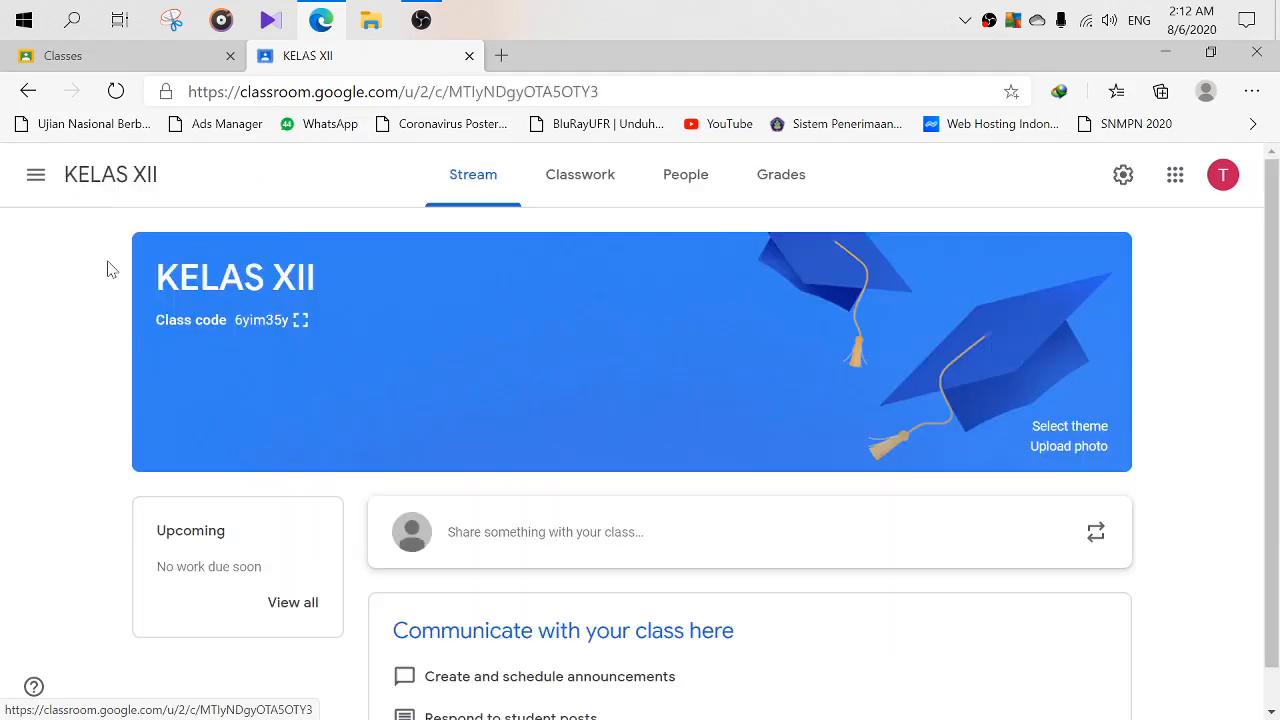
pyautogui.click(595, 180)
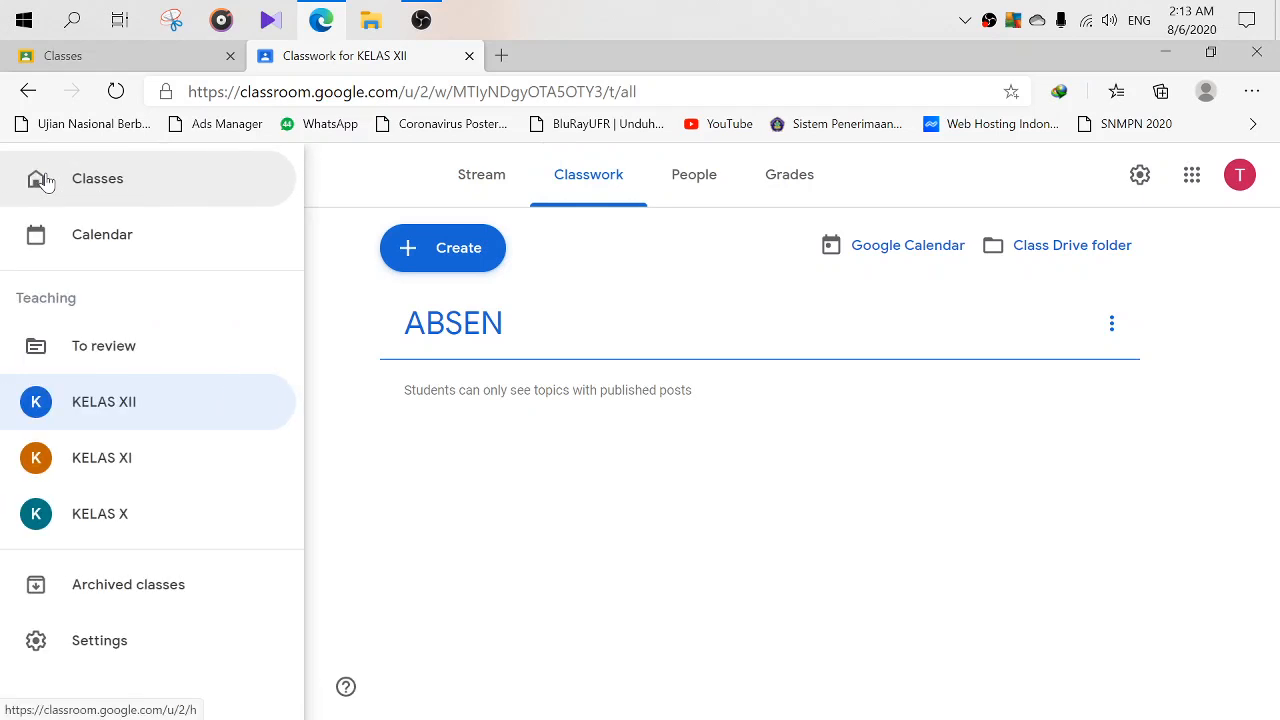
pyautogui.click(100, 188)
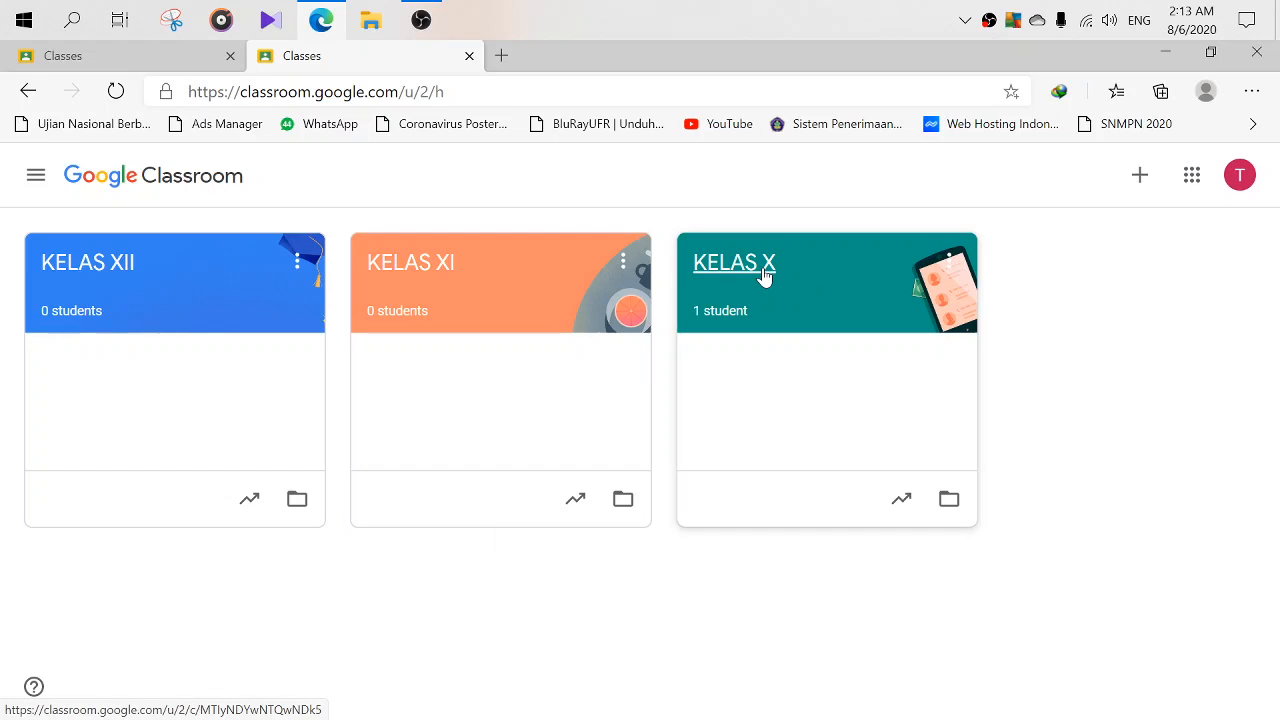
pyautogui.click(764, 276)
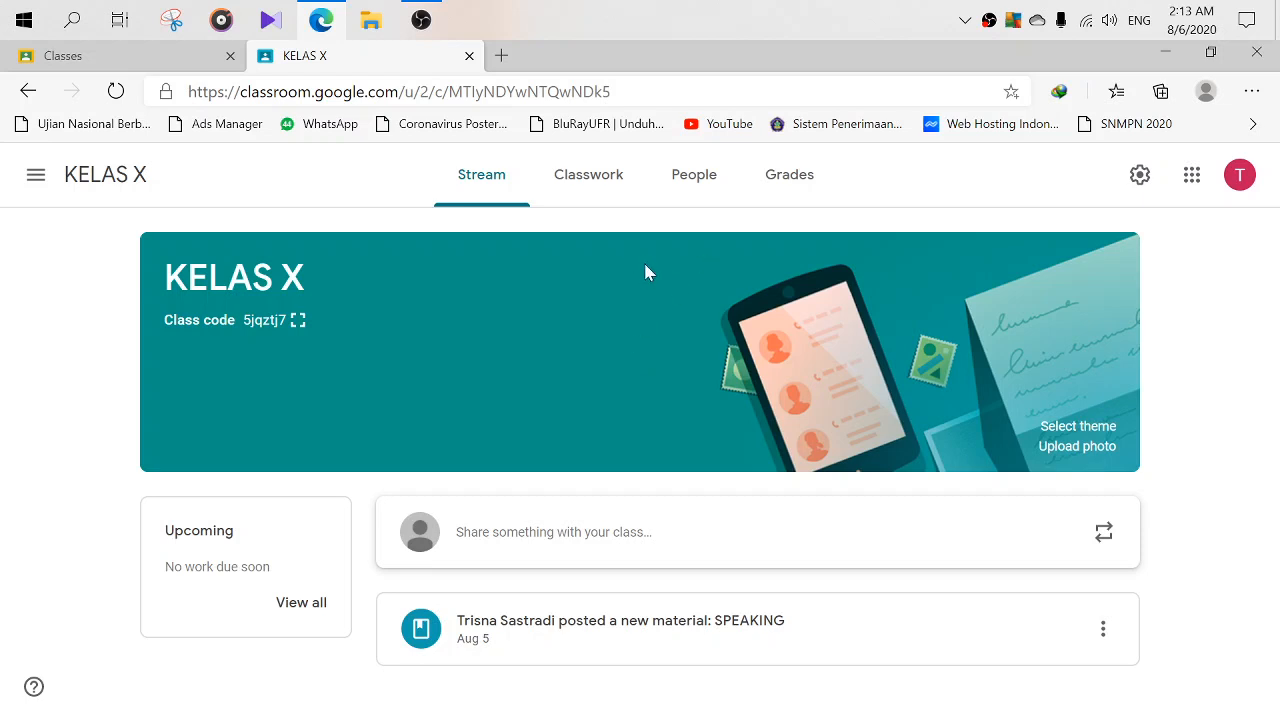
# - On the KELAS X Classwork page, start a new Material post from Create
pyautogui.click(582, 184)
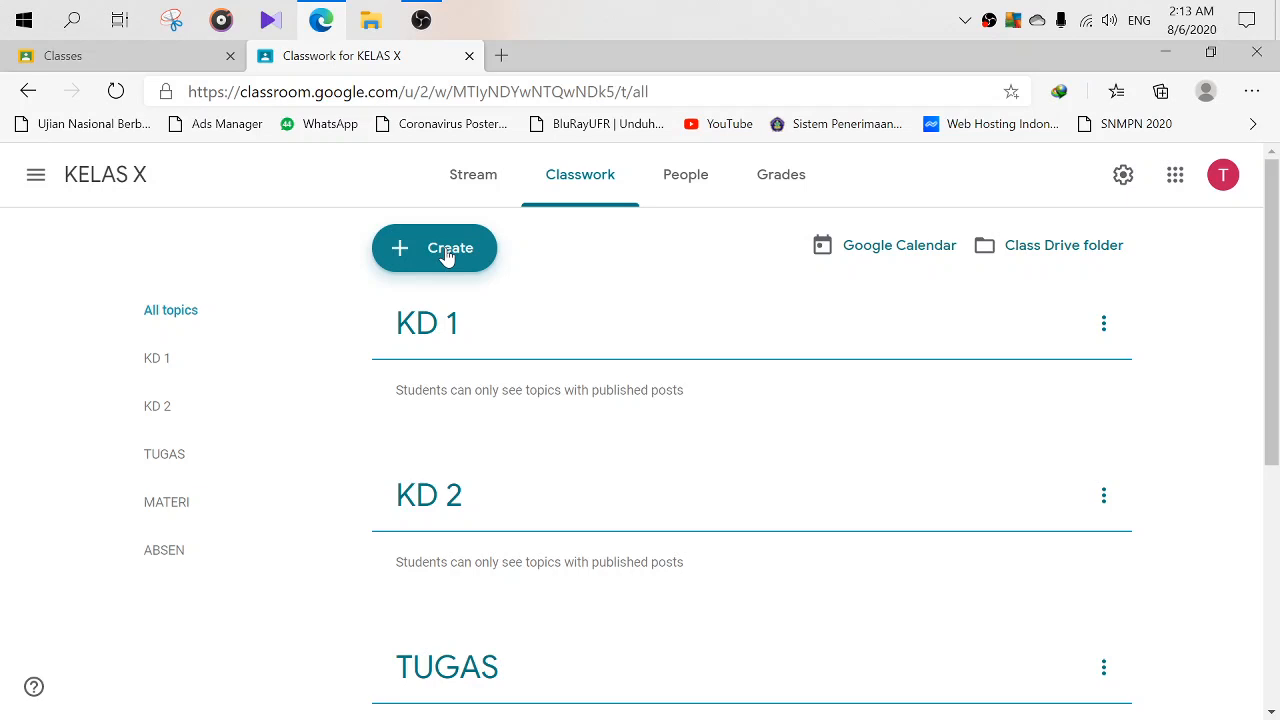
pyautogui.click(448, 256)
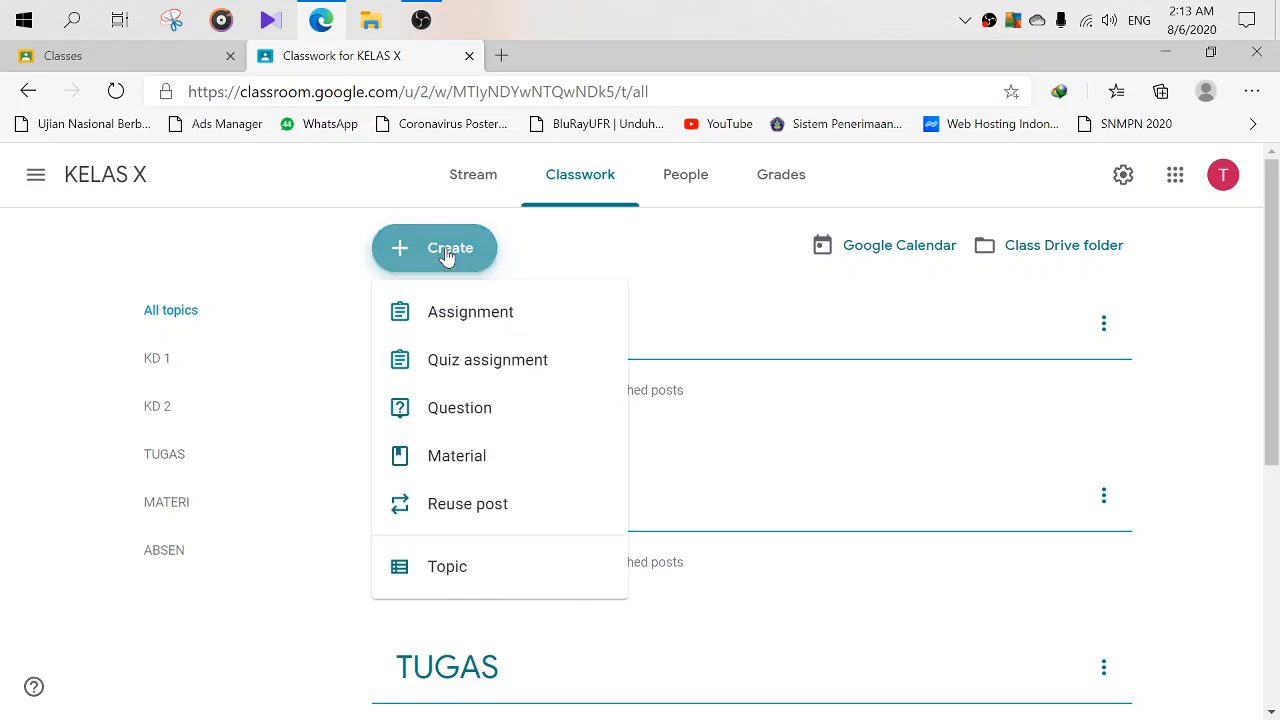
pyautogui.click(450, 464)
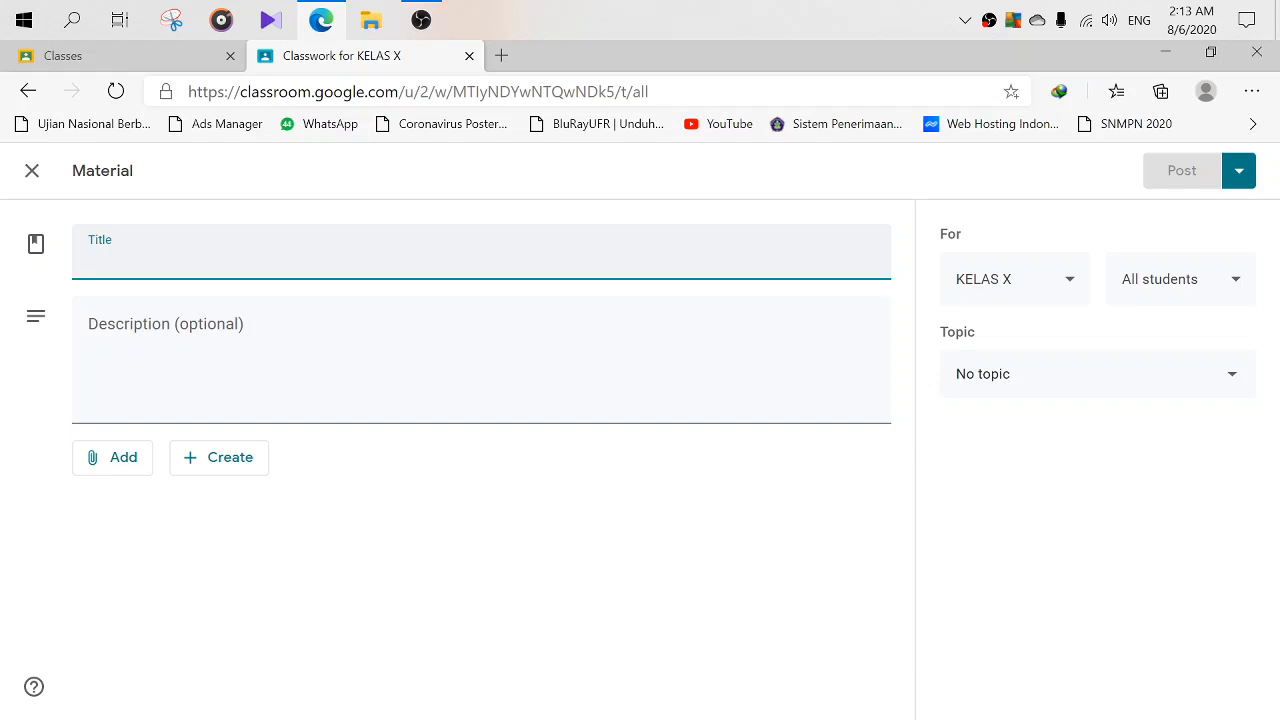
# - Title the material ABSENSI SISWA, write the attendance-instructions description, and attach a new Google Form
pyautogui.write('AB')
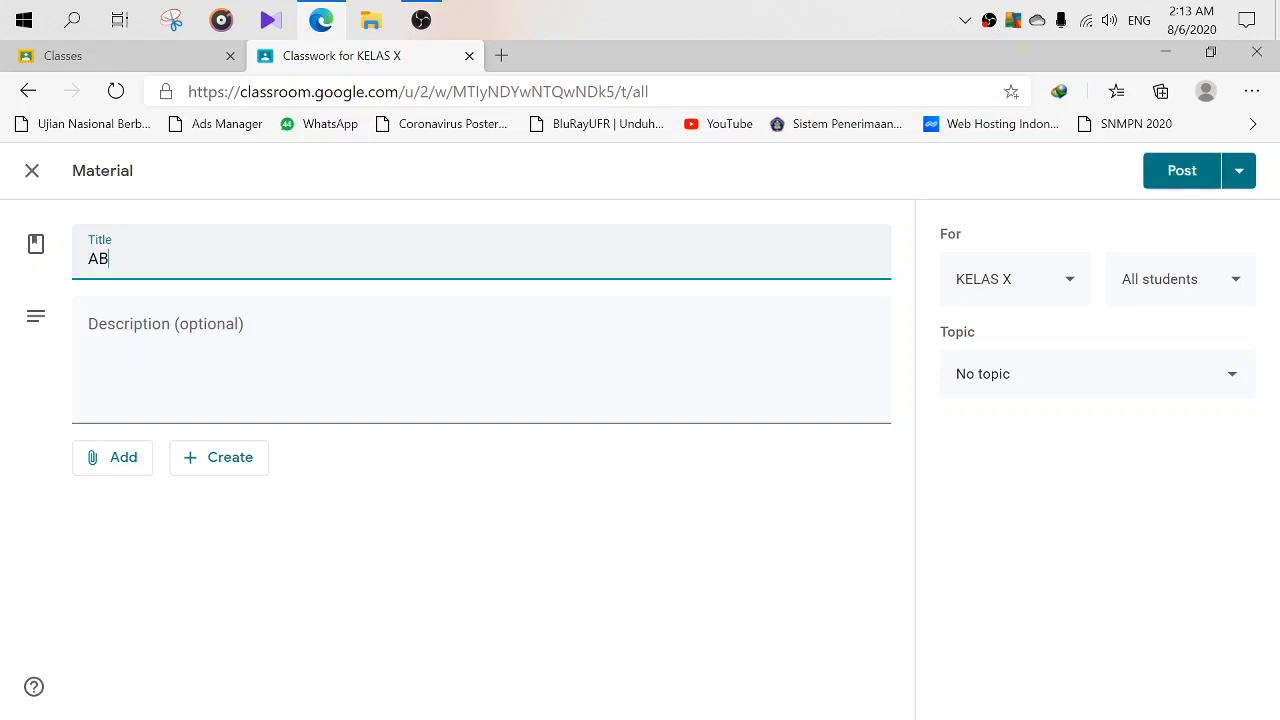
pyautogui.write('SENSI SISWA')
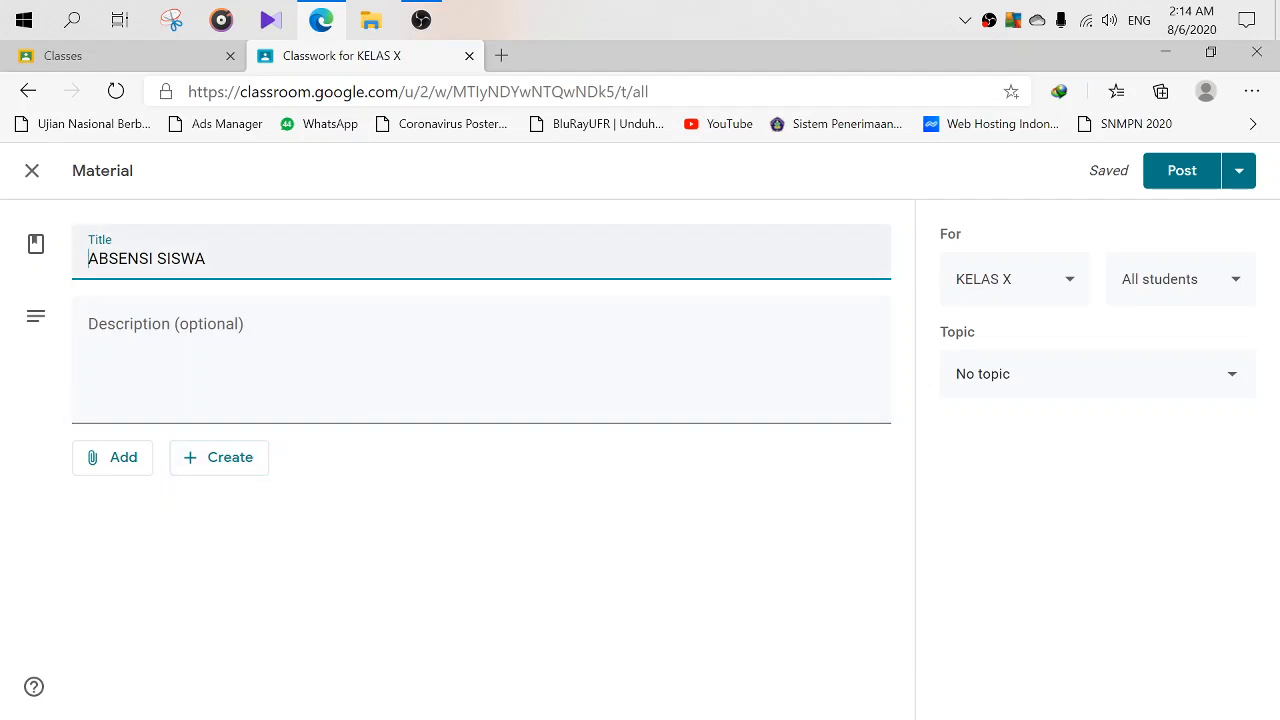
pyautogui.click(420, 368)
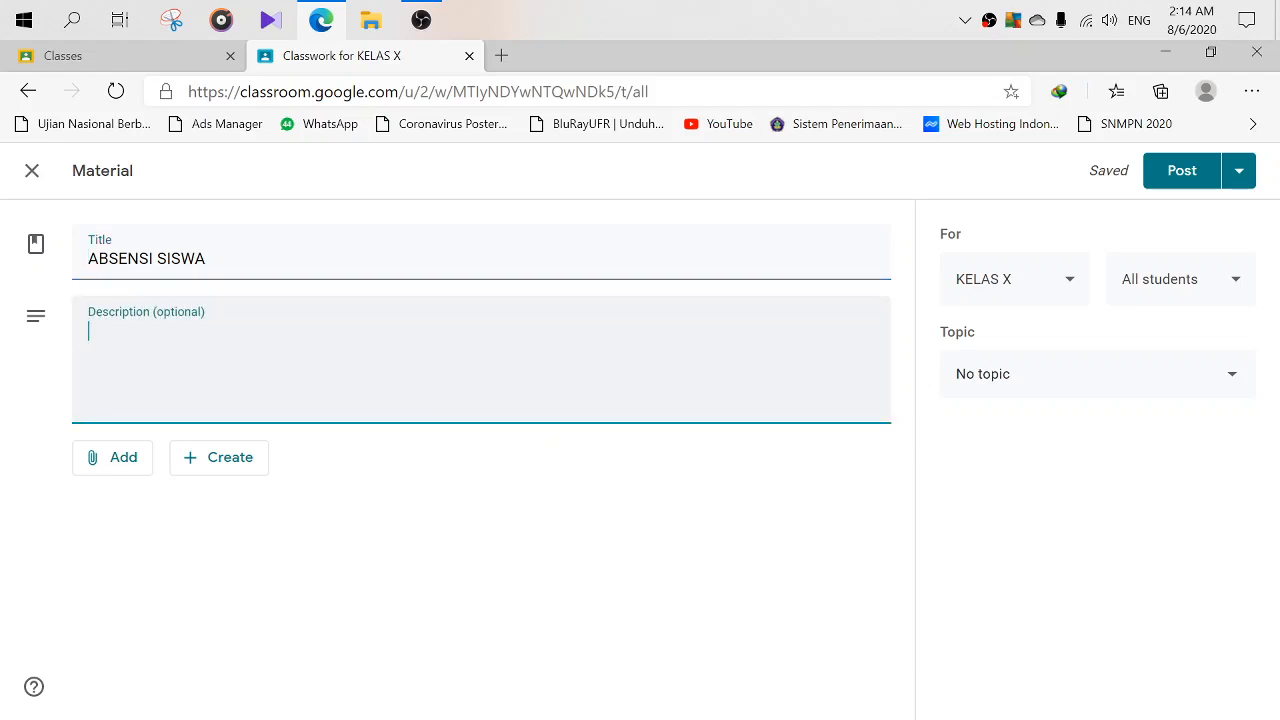
pyautogui.write('SILAKAN ISI')
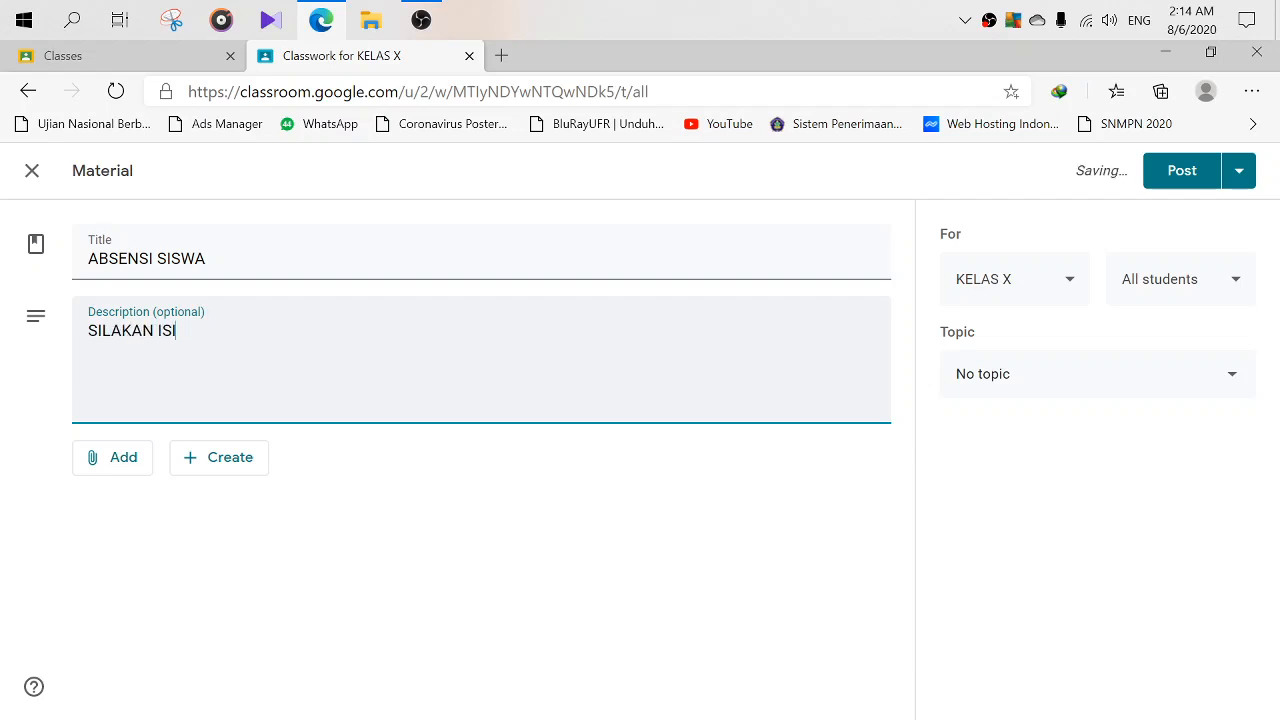
pyautogui.write(' ABSEN TERBELIH')
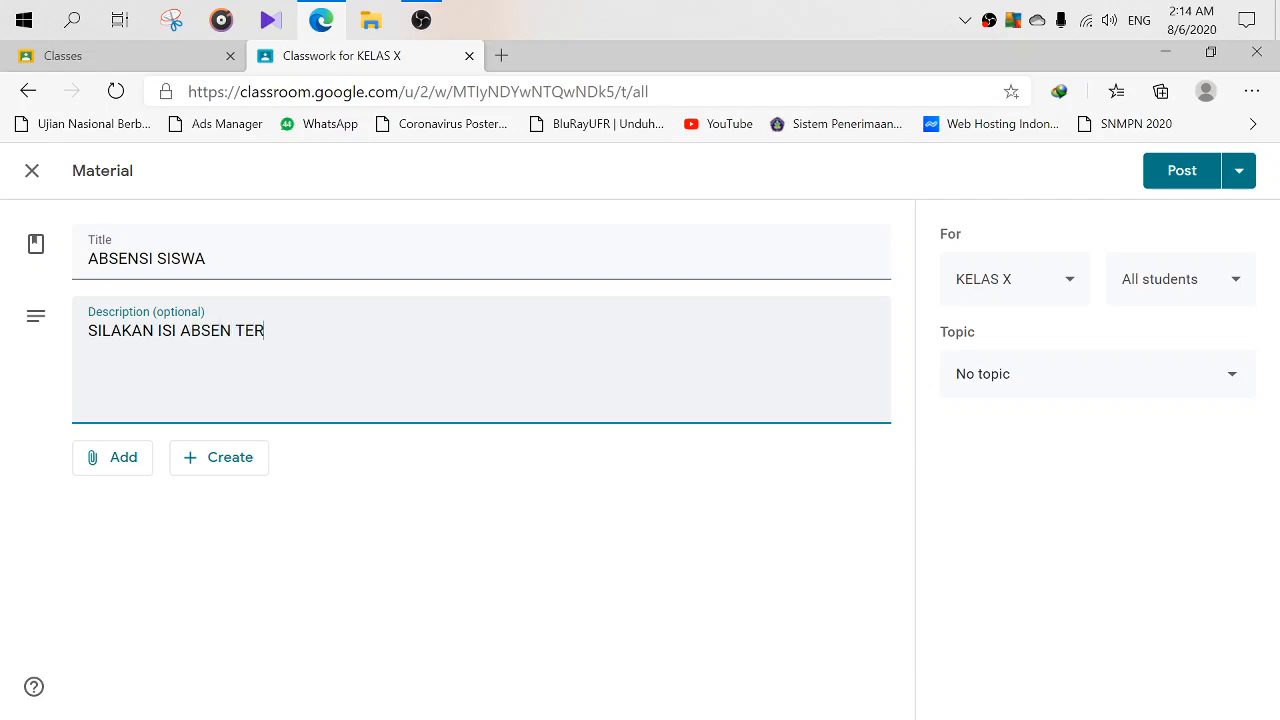
pyautogui.press('BackSpace')
pyautogui.press('BackSpace')
pyautogui.press('BackSpace')
pyautogui.press('BackSpace')
pyautogui.press('BackSpace')
pyautogui.write('LEBIH DAHULU SEBELUM ')
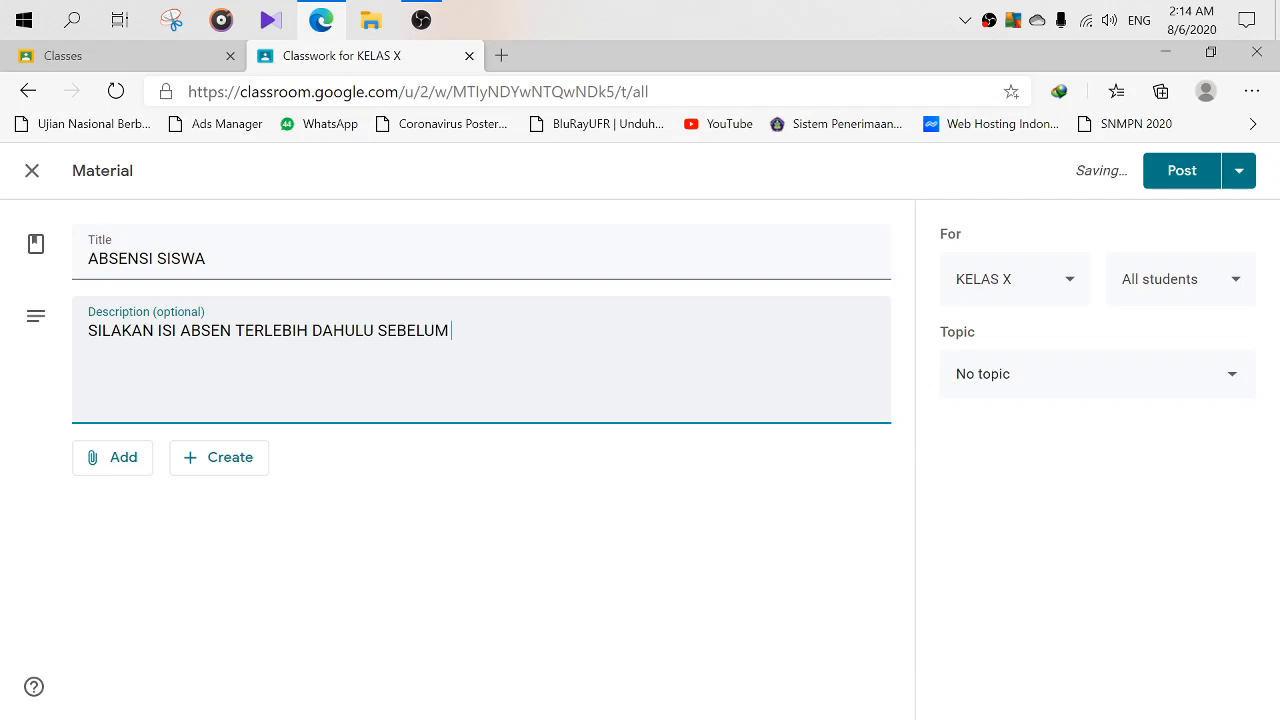
pyautogui.write('M')
pyautogui.press('BackSpace')
pyautogui.press('BackSpace')
pyautogui.press('BackSpace')
pyautogui.press('BackSpace')
pyautogui.press('BackSpace')
pyautogui.press('BackSpace')
pyautogui.press('BackSpace')
pyautogui.press('BackSpace')
pyautogui.press('BackSpace')
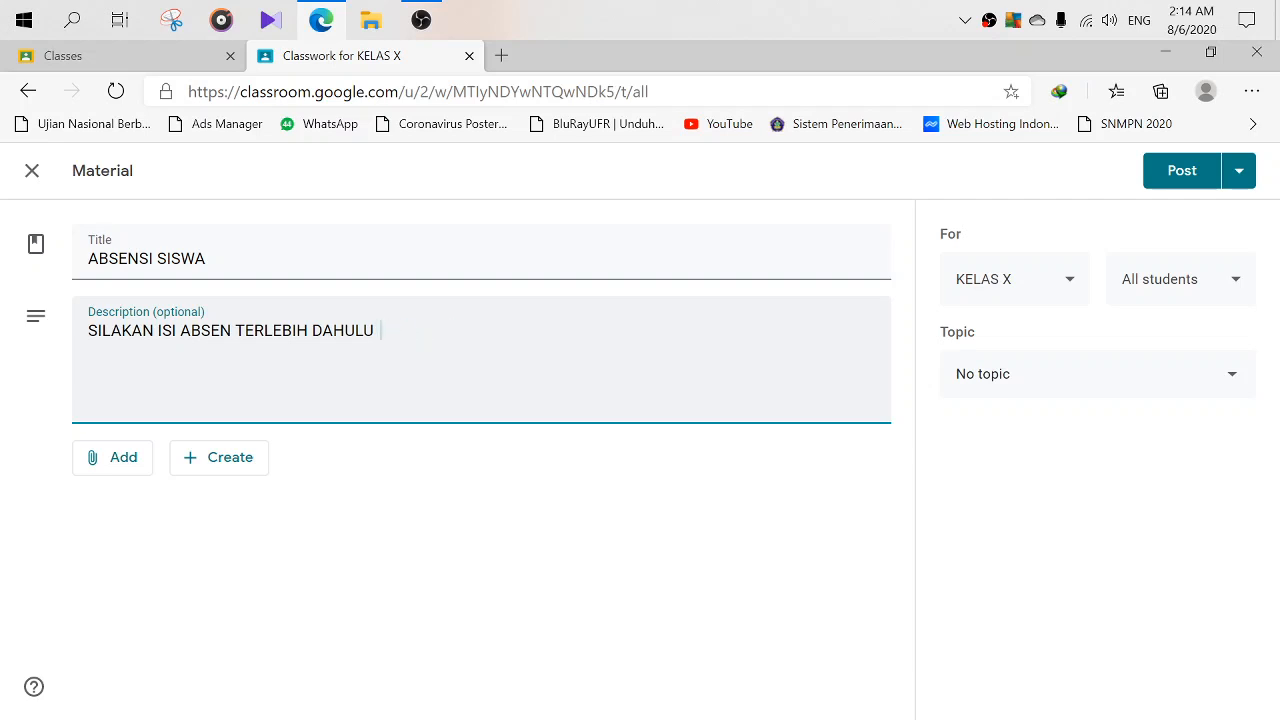
pyautogui.write('TIAP PERTEMUAN')
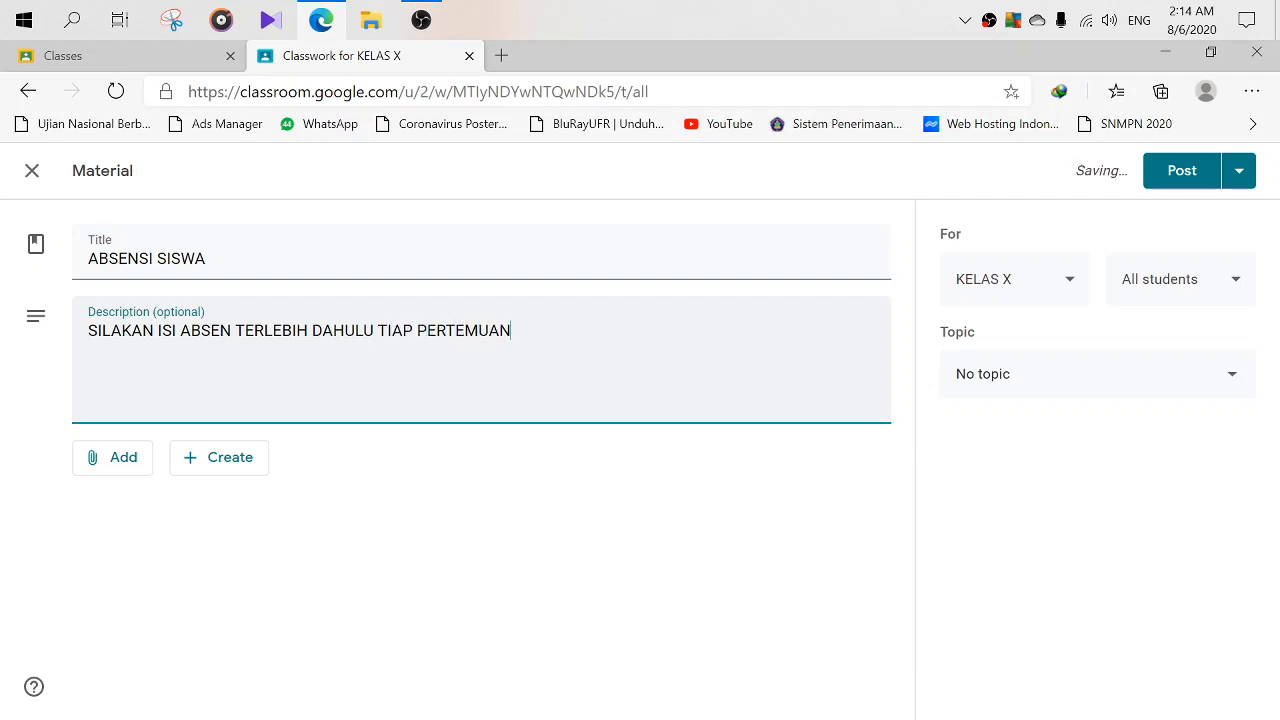
pyautogui.write('. ABSENSI')
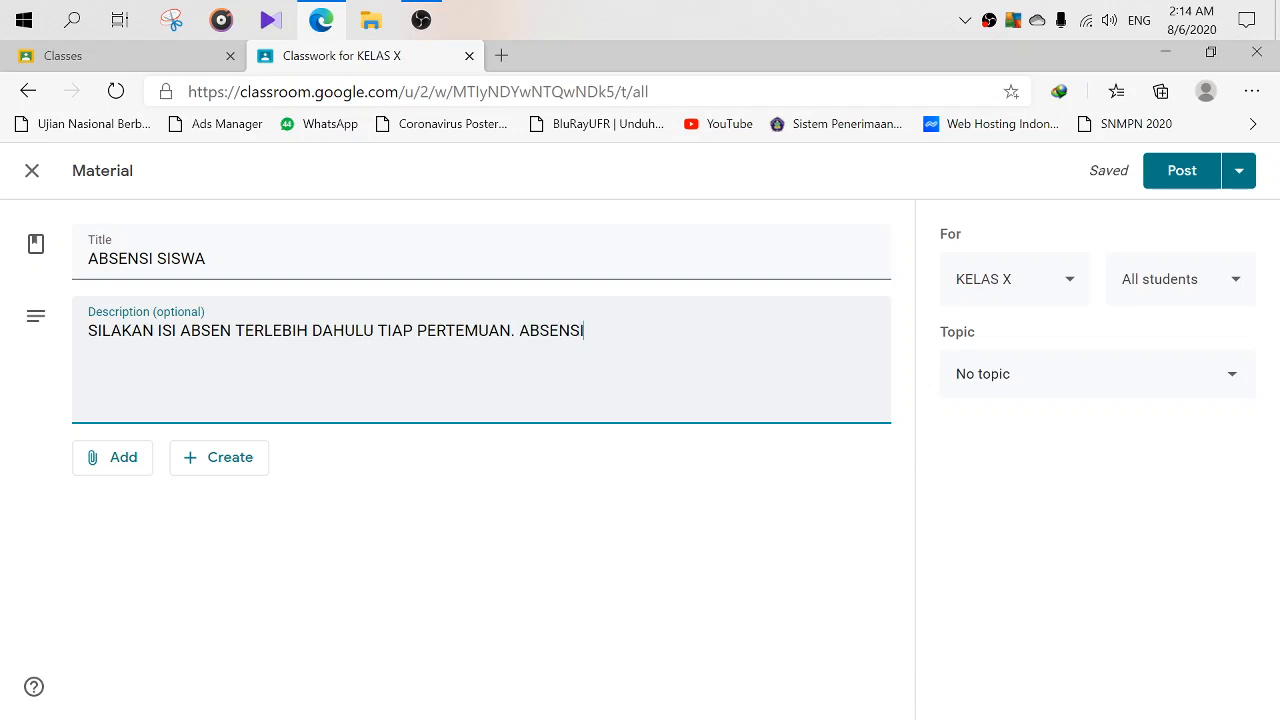
pyautogui.write(' AKAN SELAL')
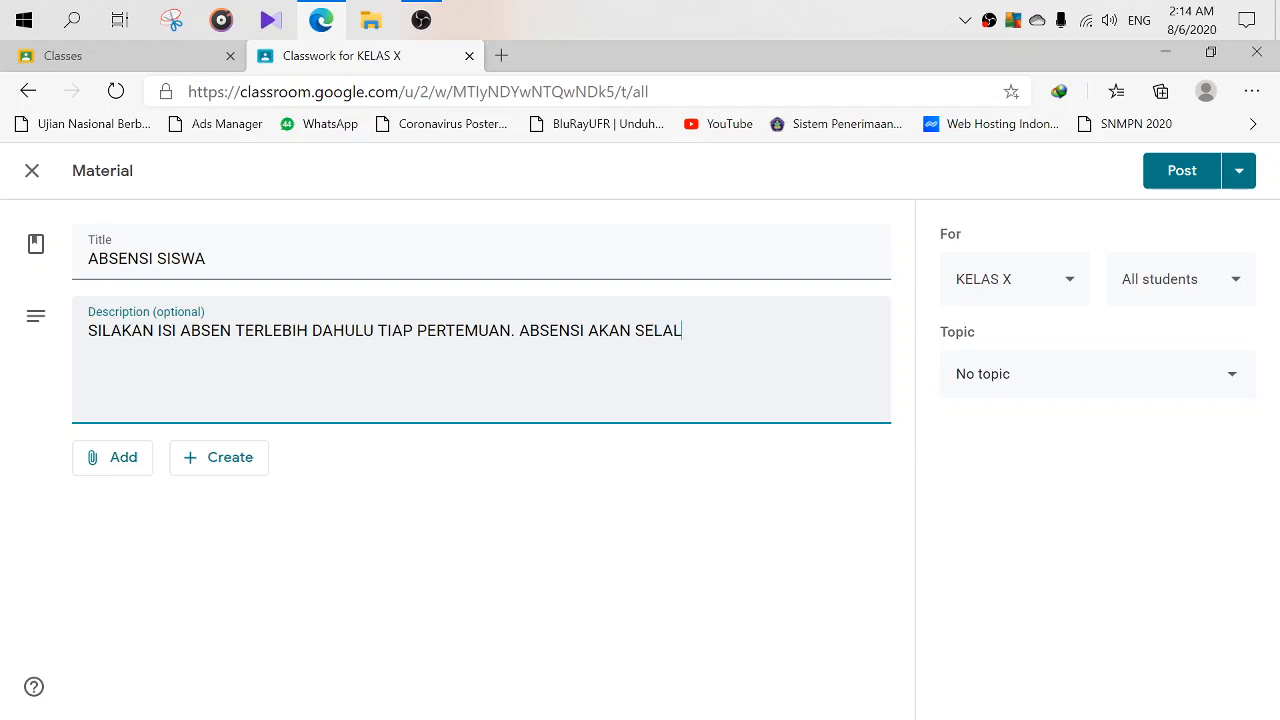
pyautogui.write('U ADA DI TOPIC ABSEN')
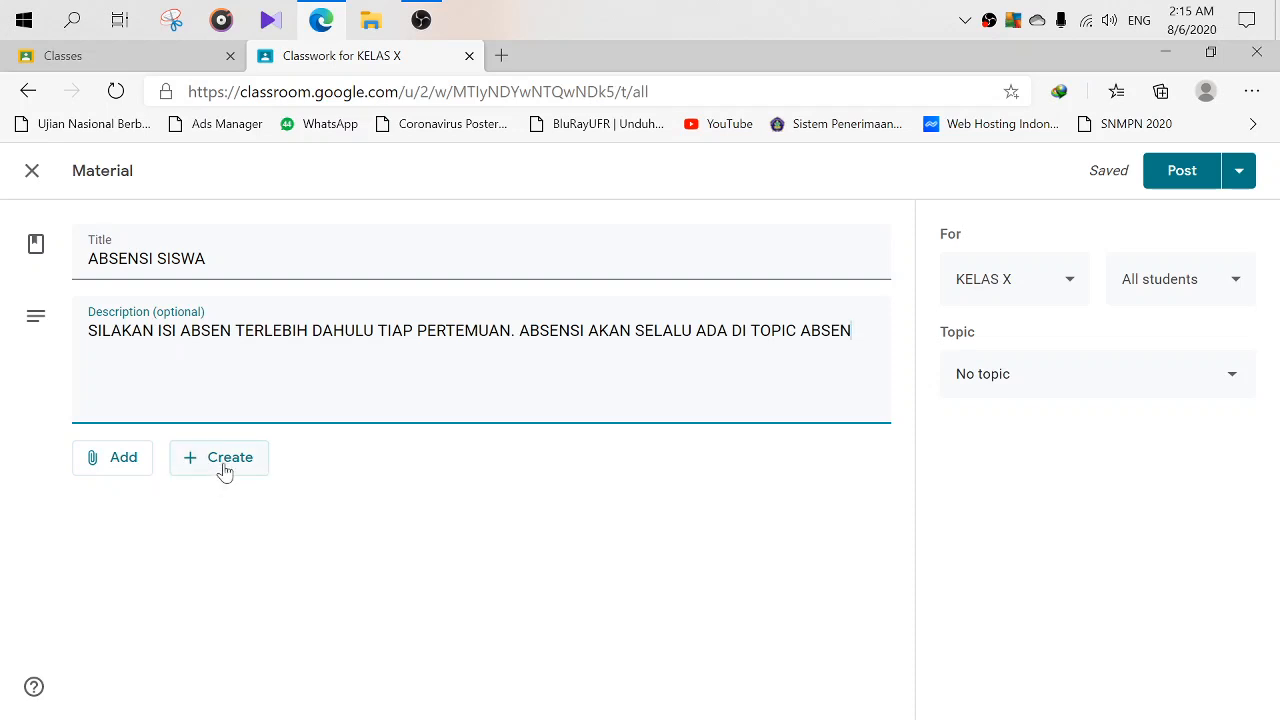
pyautogui.click(221, 467)
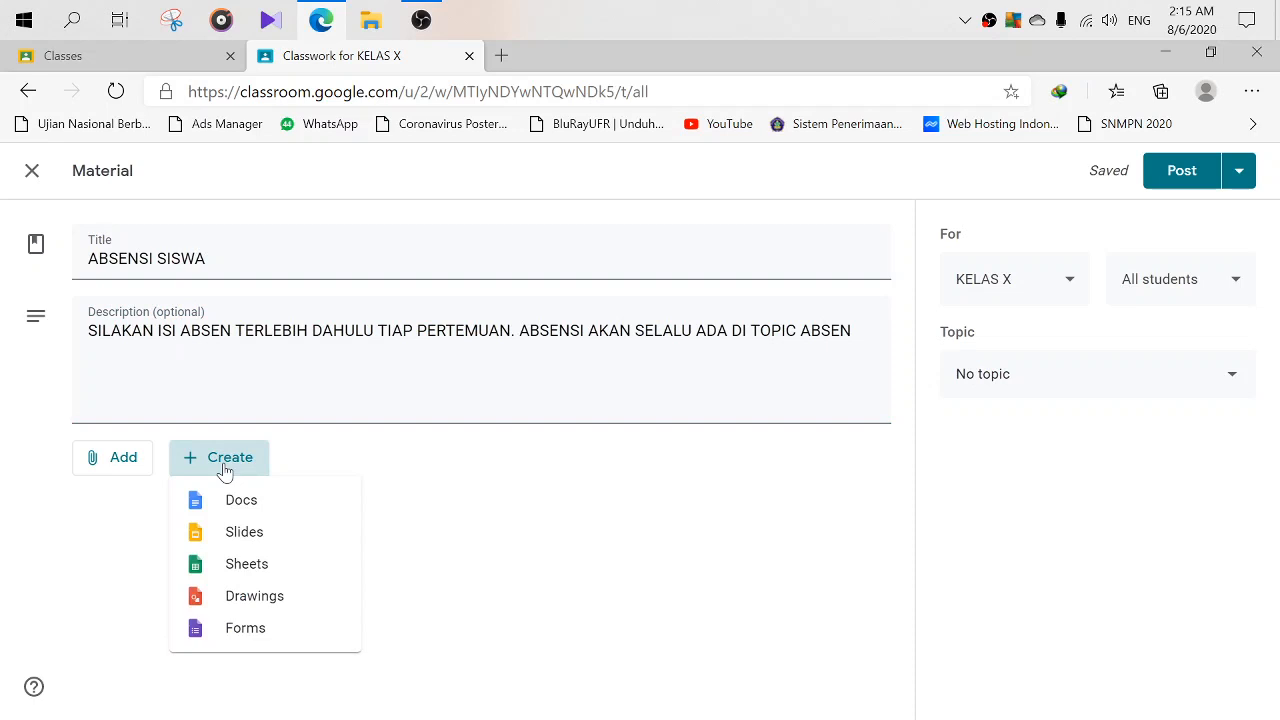
pyautogui.click(240, 639)
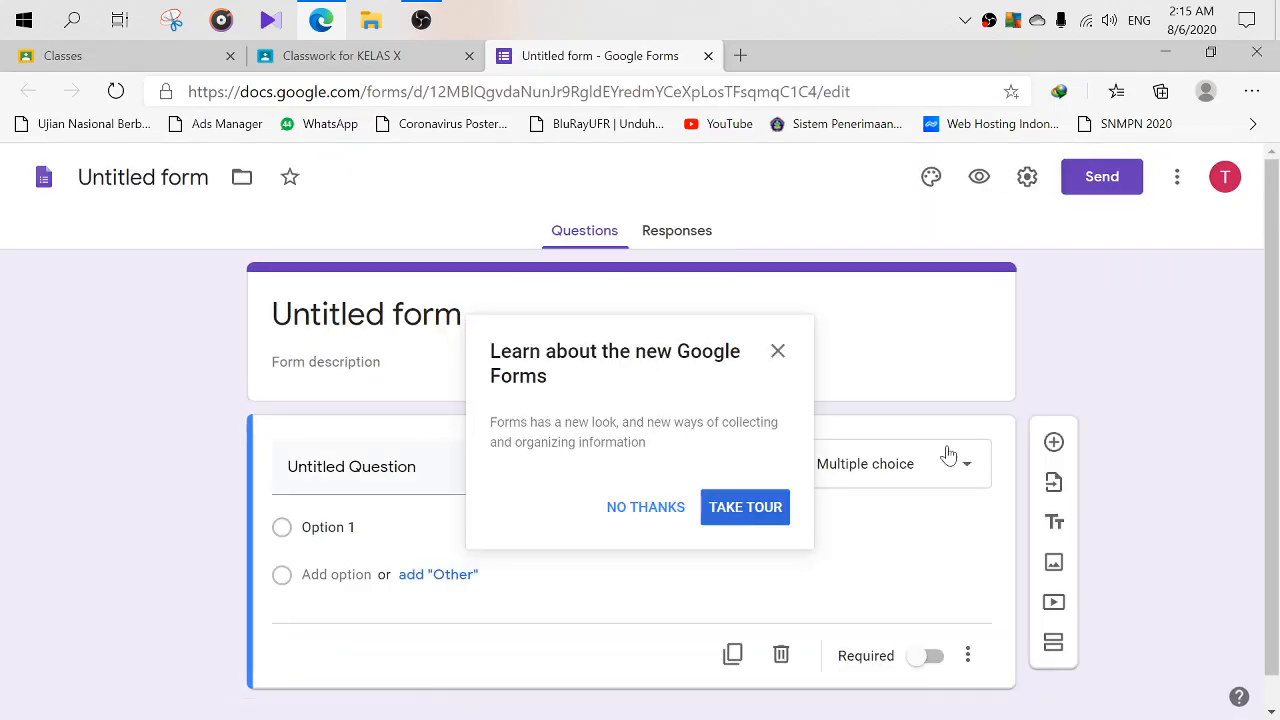
# - Dismiss the intro popup and rename the untitled form to ABSENSI SISWA
pyautogui.click(616, 516)
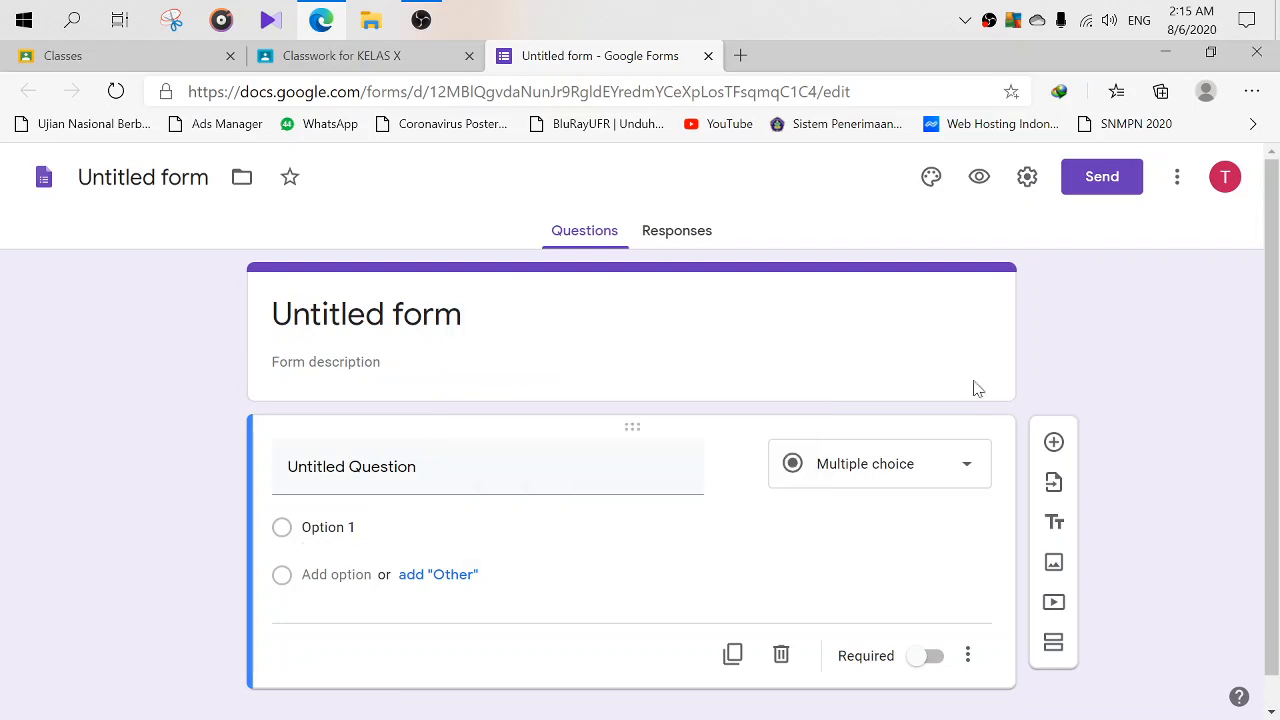
pyautogui.scroll(-1, 468, 427)
pyautogui.scroll(1, 430, 390)
pyautogui.click(88, 178)
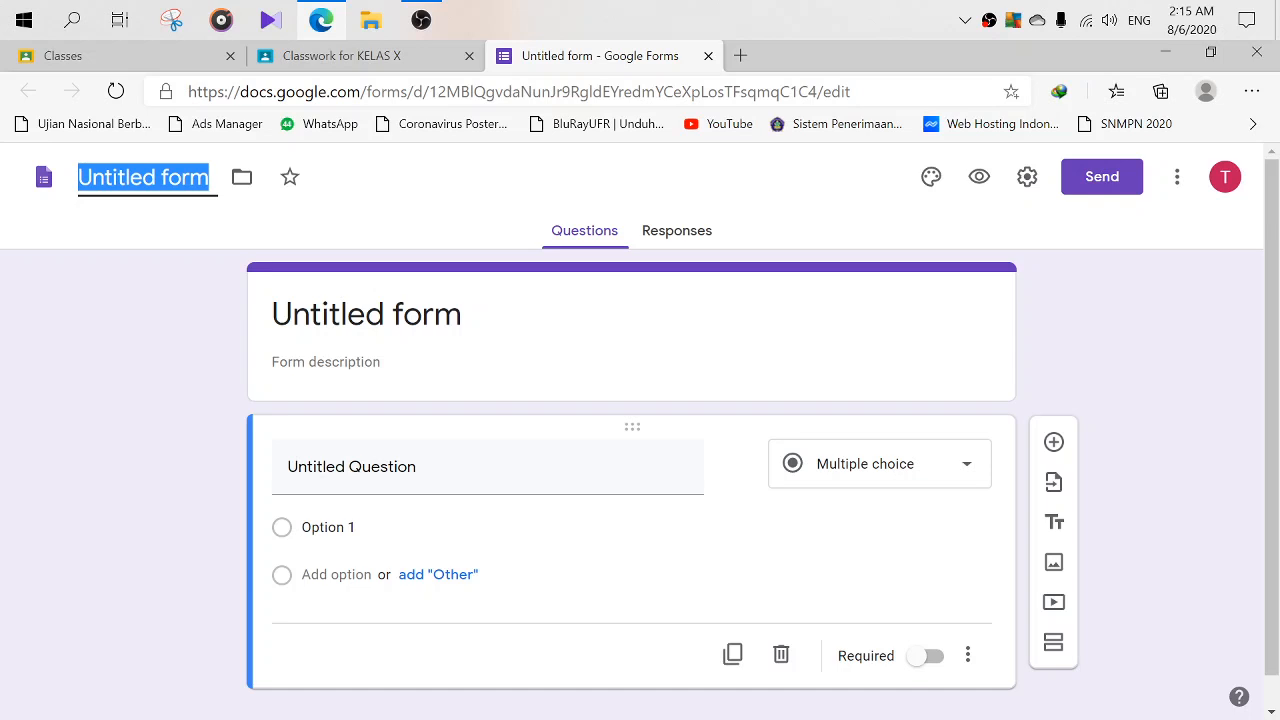
pyautogui.write('ABSE')
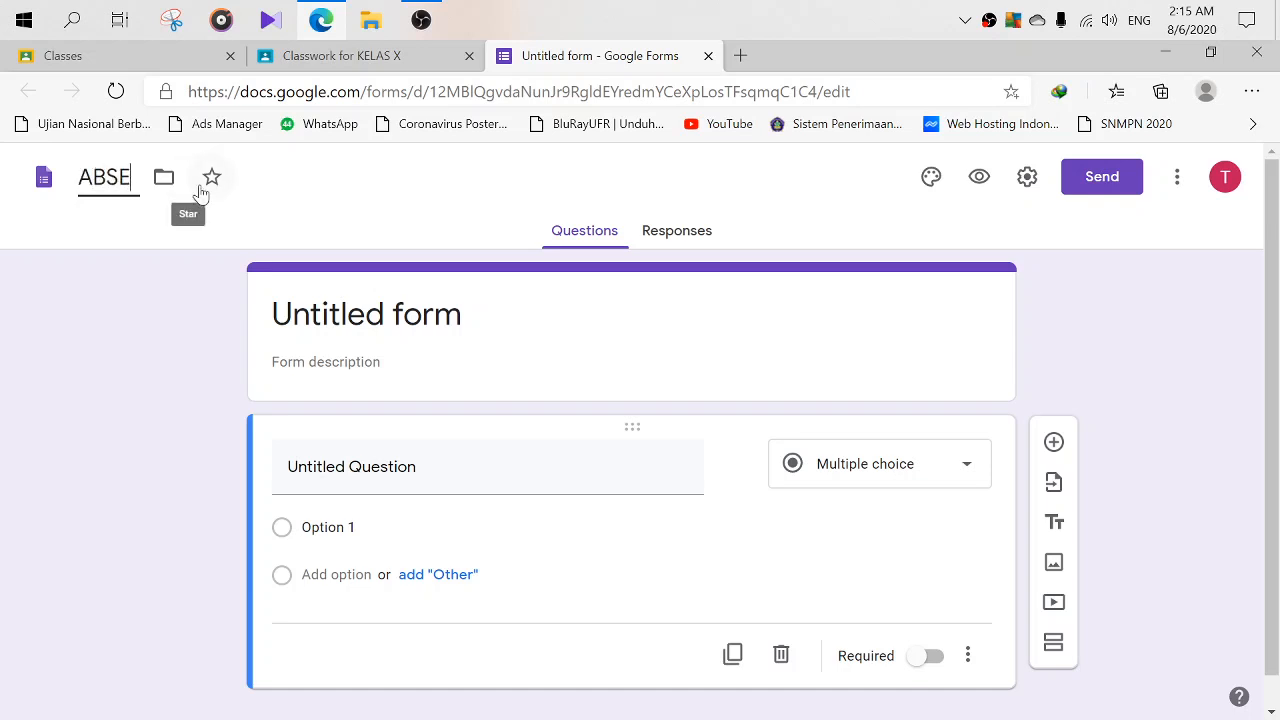
pyautogui.write('NSI SISWA')
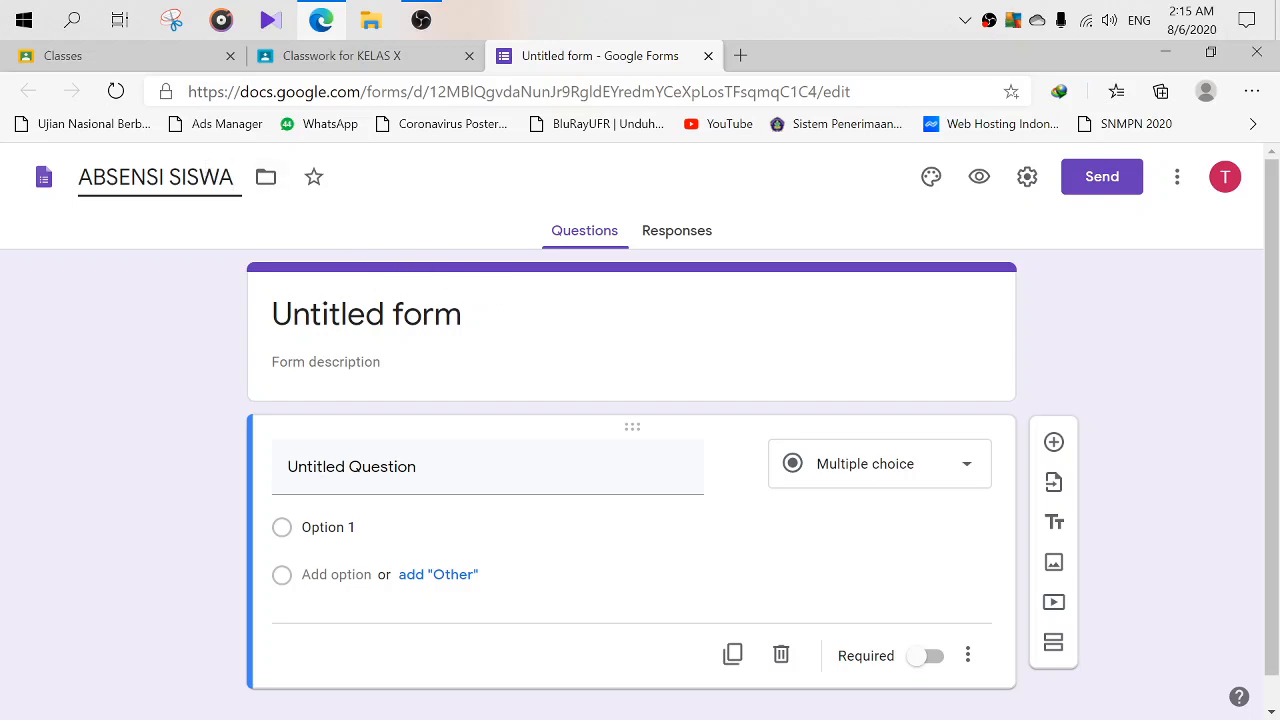
pyautogui.click(320, 316)
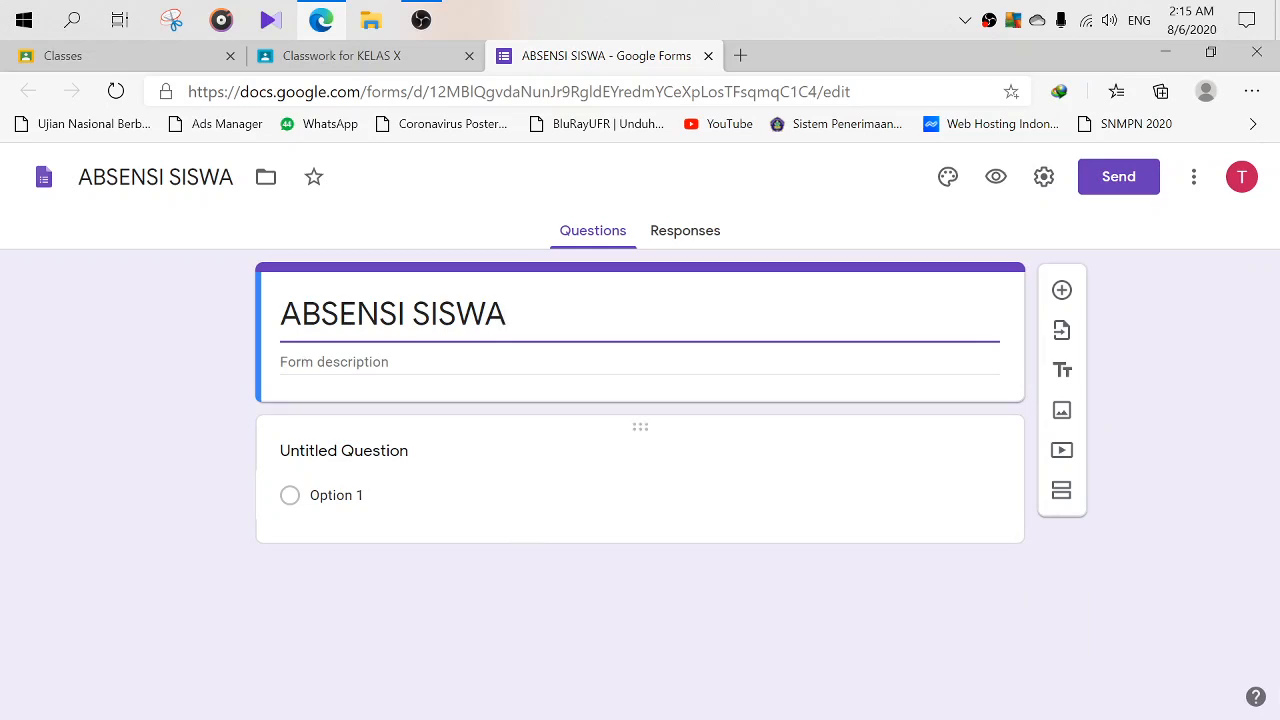
pyautogui.press('Tab')
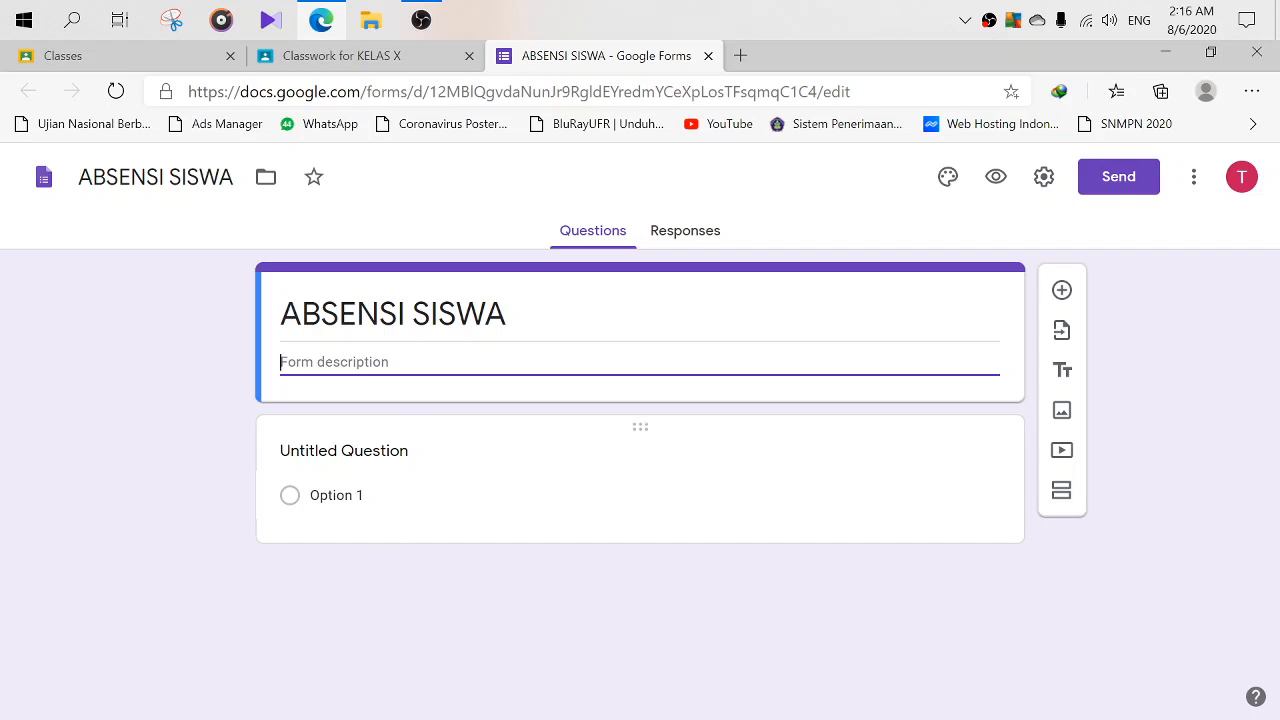
pyautogui.click(336, 495)
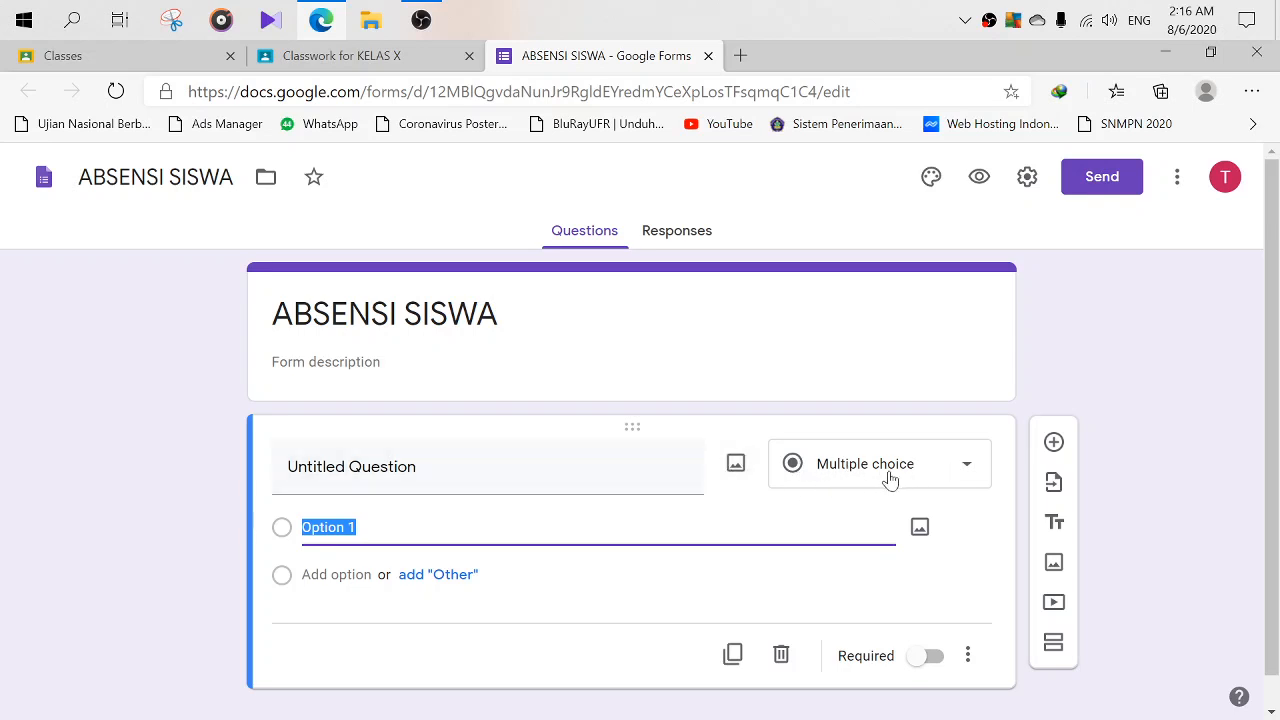
# - Make the first question a required Date question titled 'Tanggal Pertemuan', then add another question
pyautogui.click(966, 470)
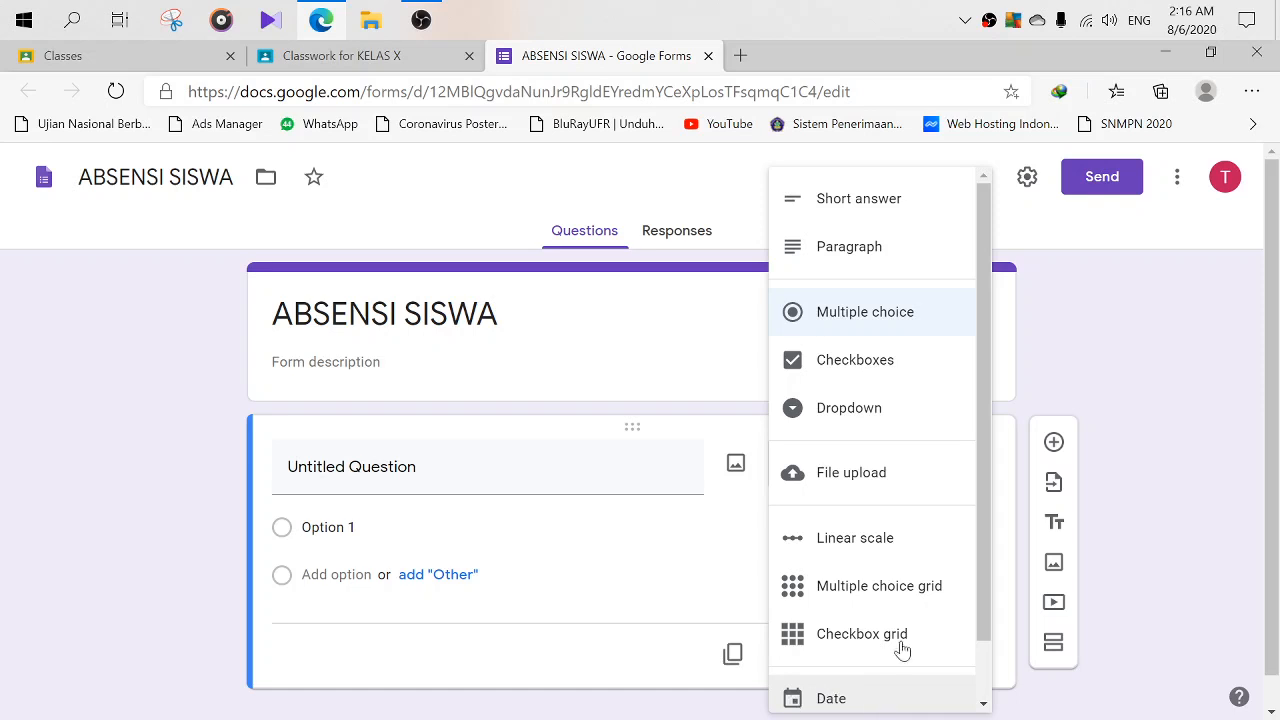
pyautogui.moveTo(987, 583); pyautogui.dragTo(983, 614)
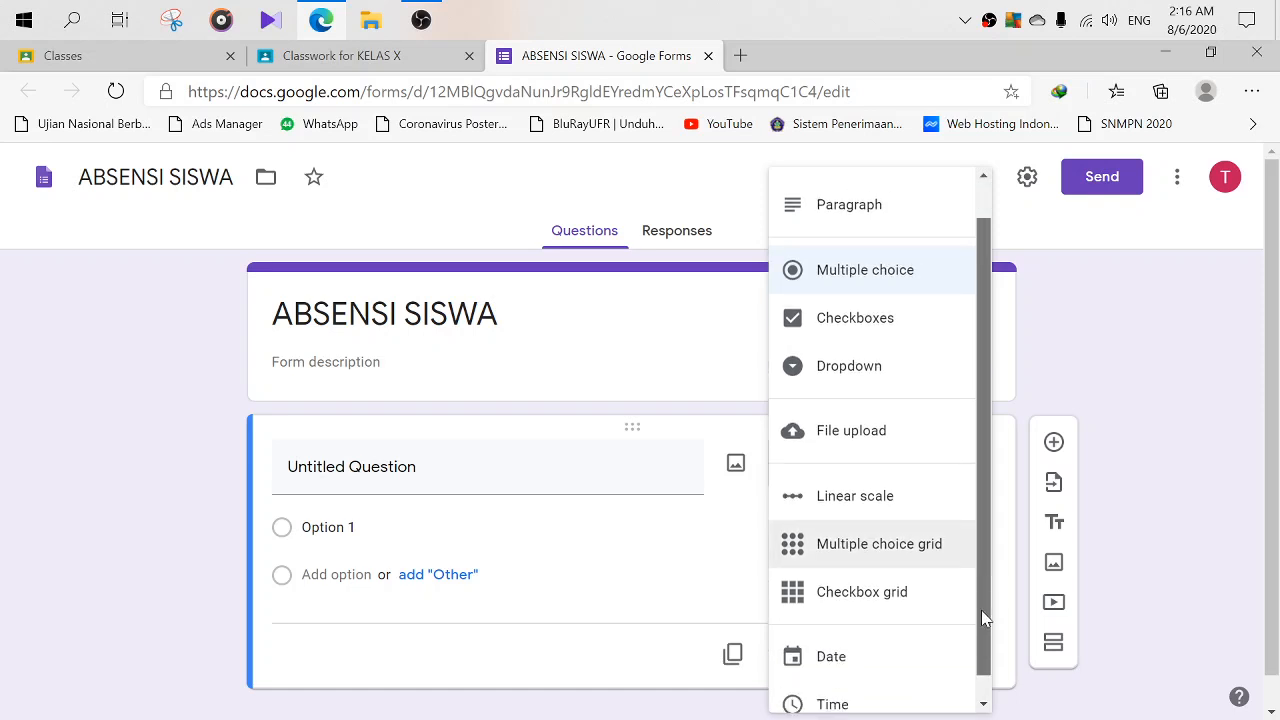
pyautogui.click(856, 666)
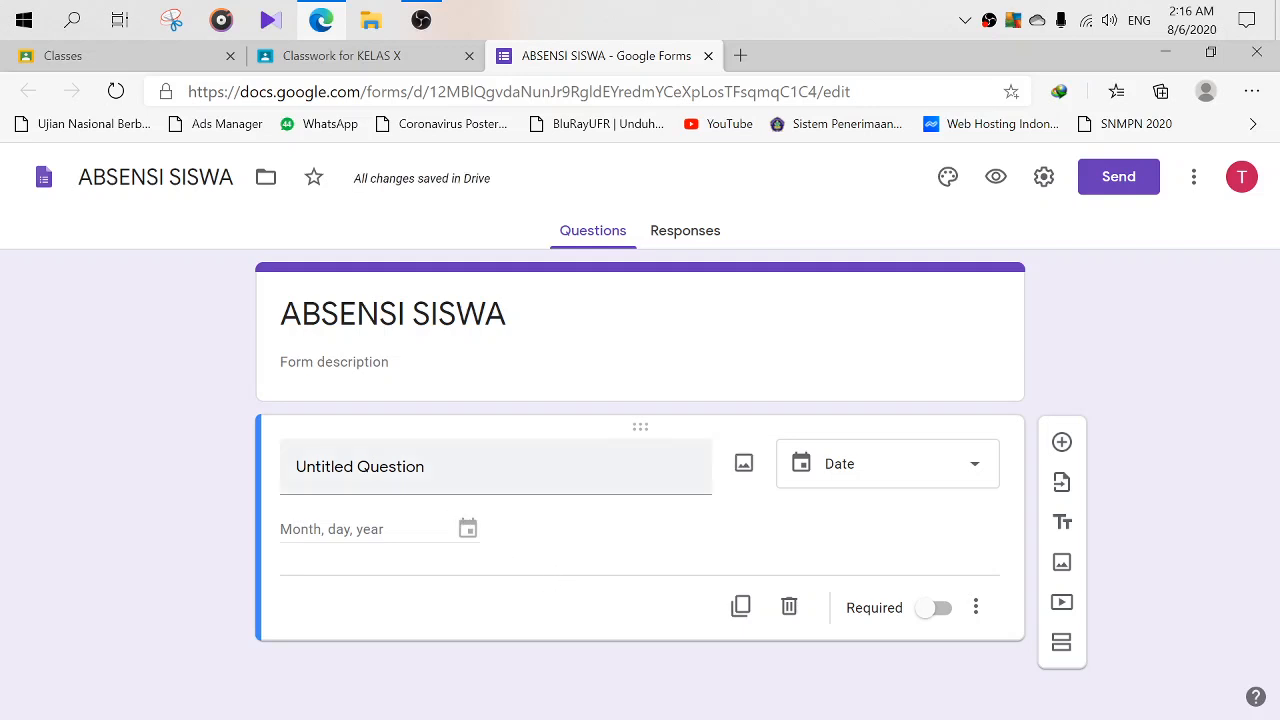
pyautogui.click(428, 467)
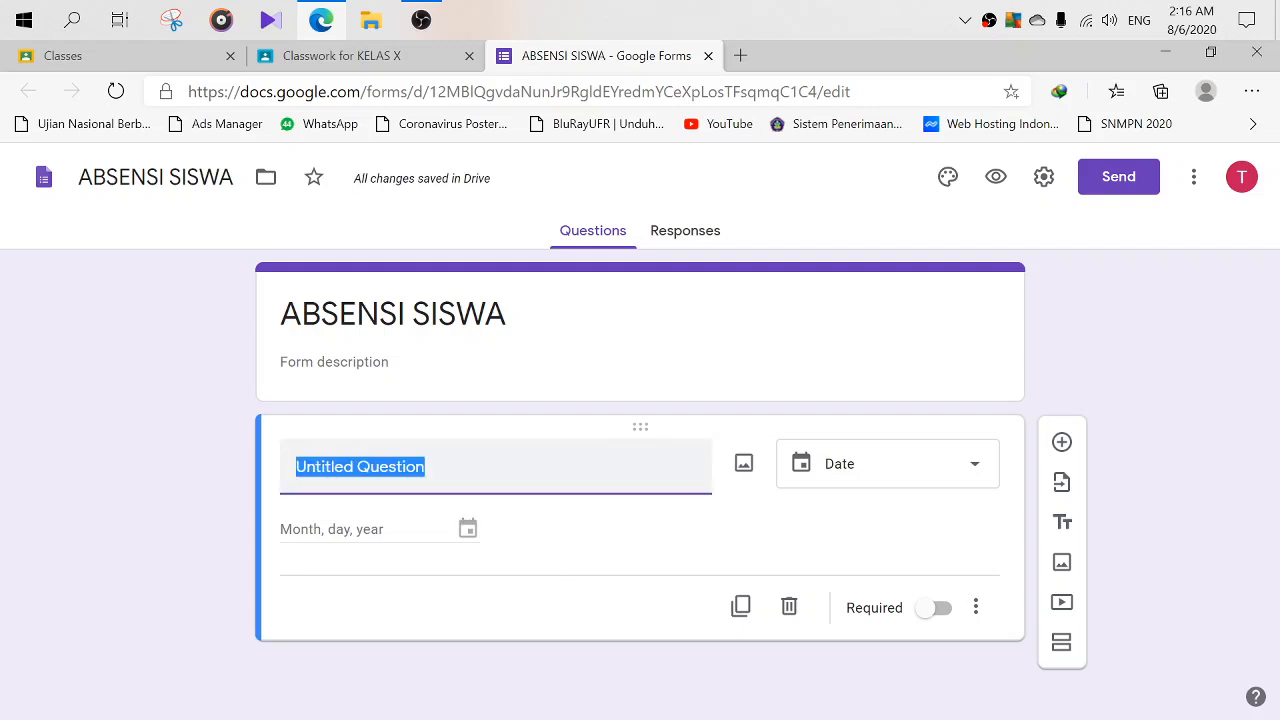
pyautogui.write('T')
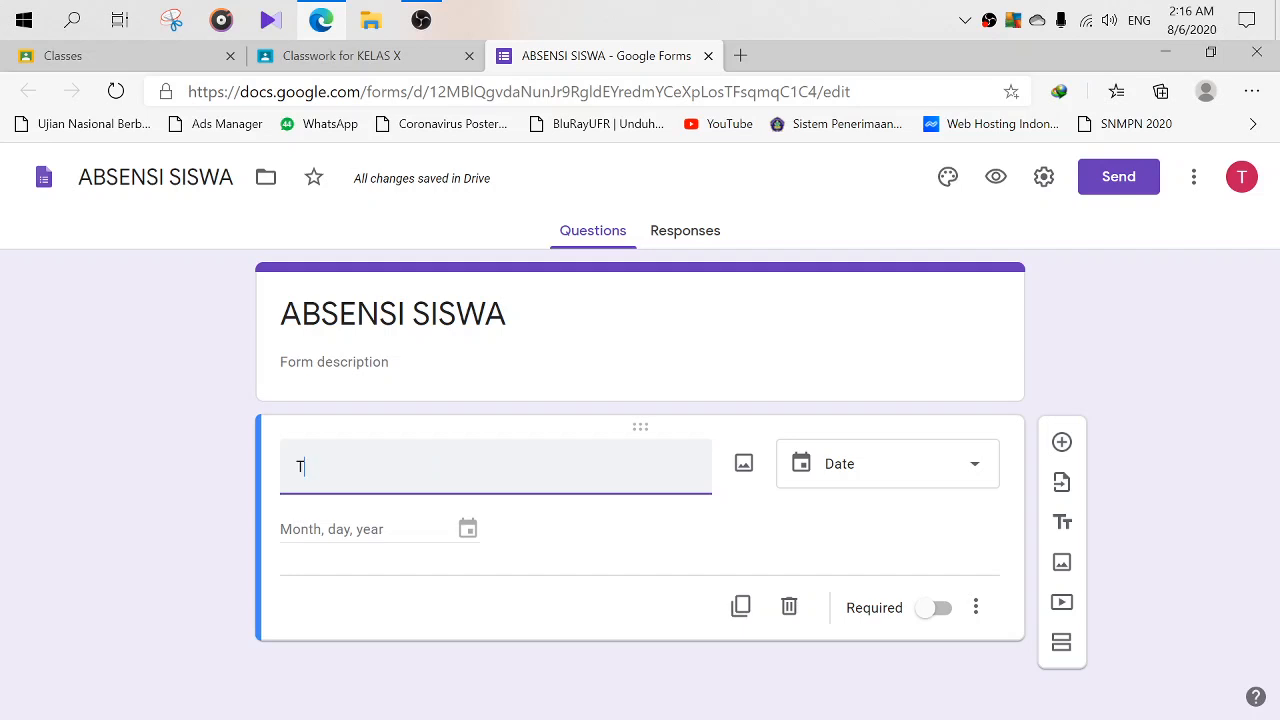
pyautogui.write('anggal P')
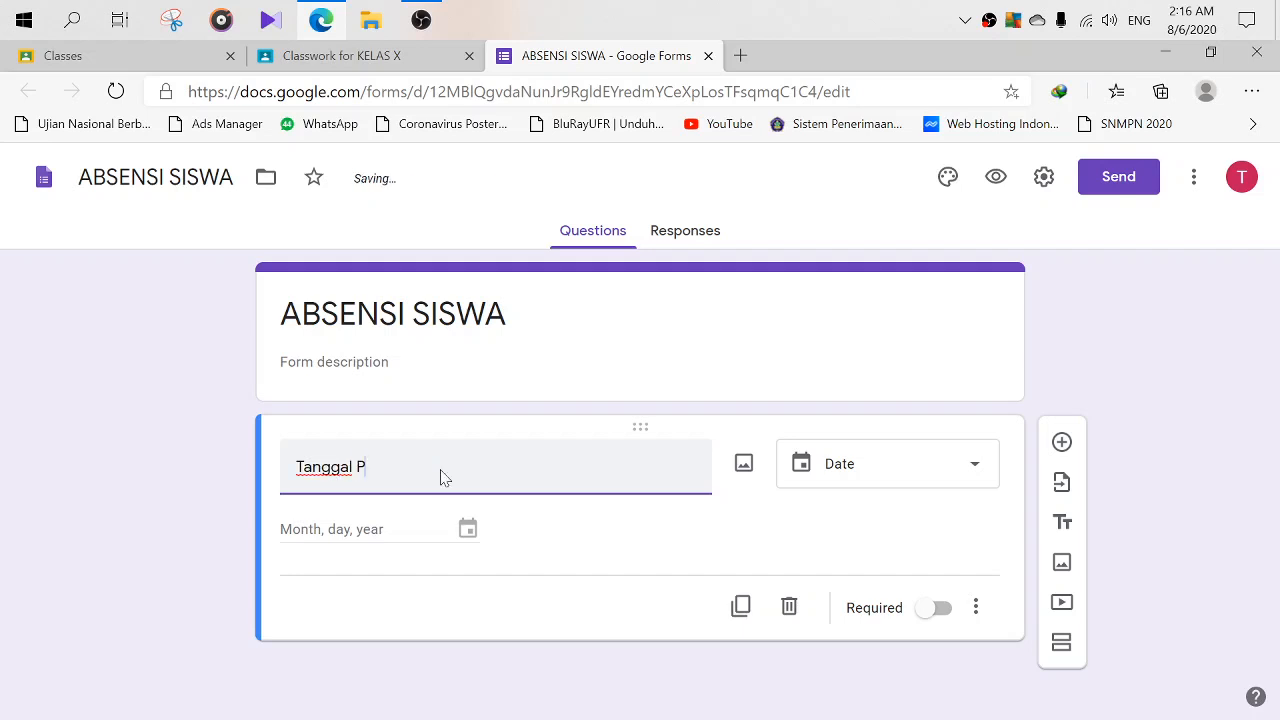
pyautogui.write('ertemuan')
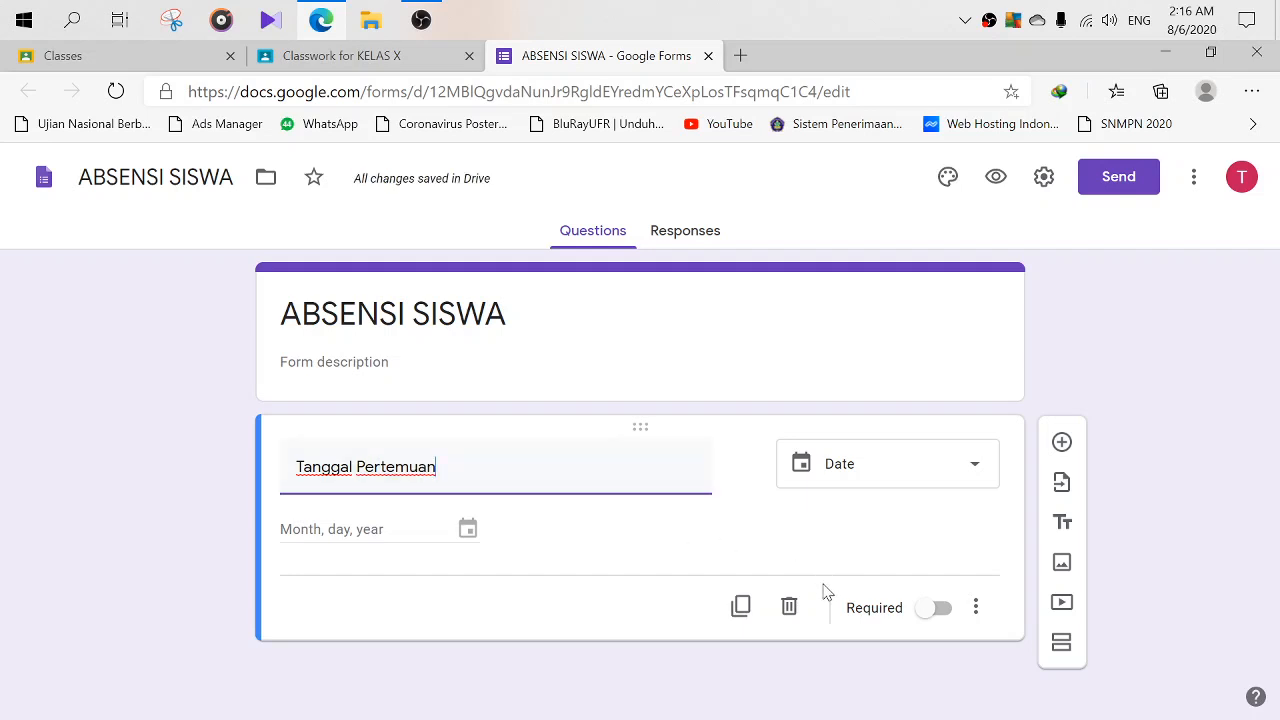
pyautogui.click(939, 609)
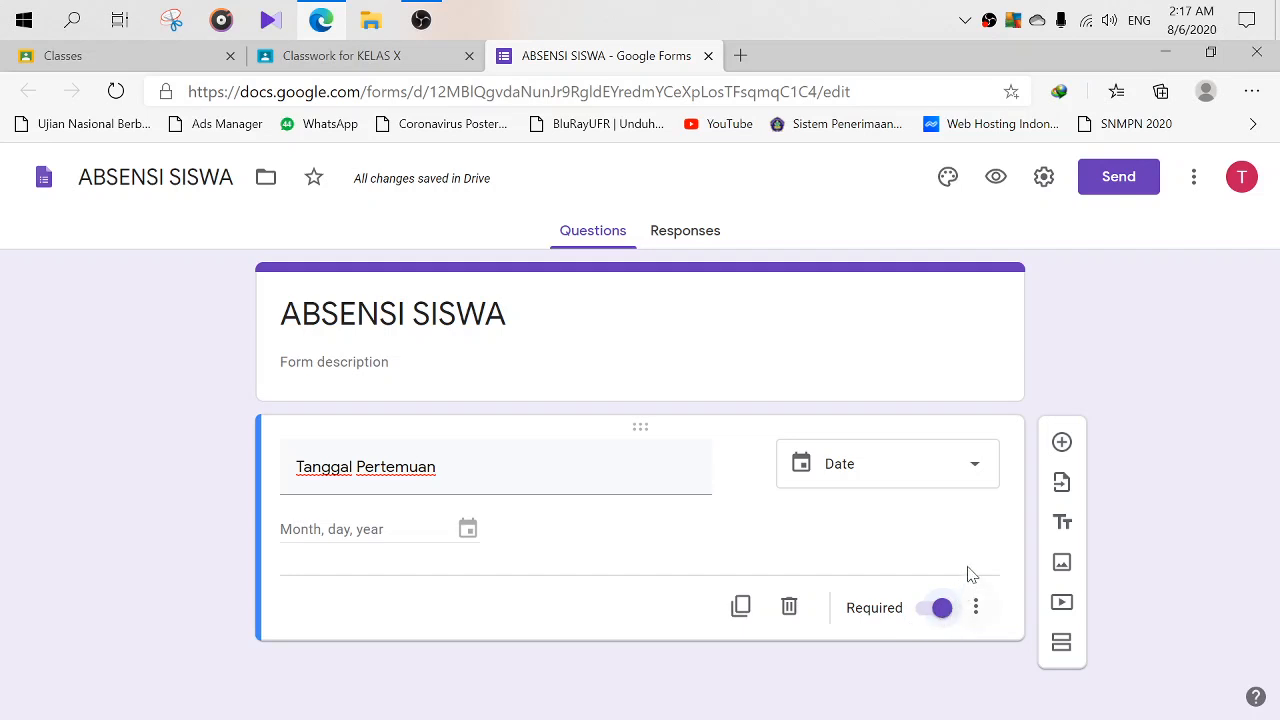
pyautogui.click(1062, 443)
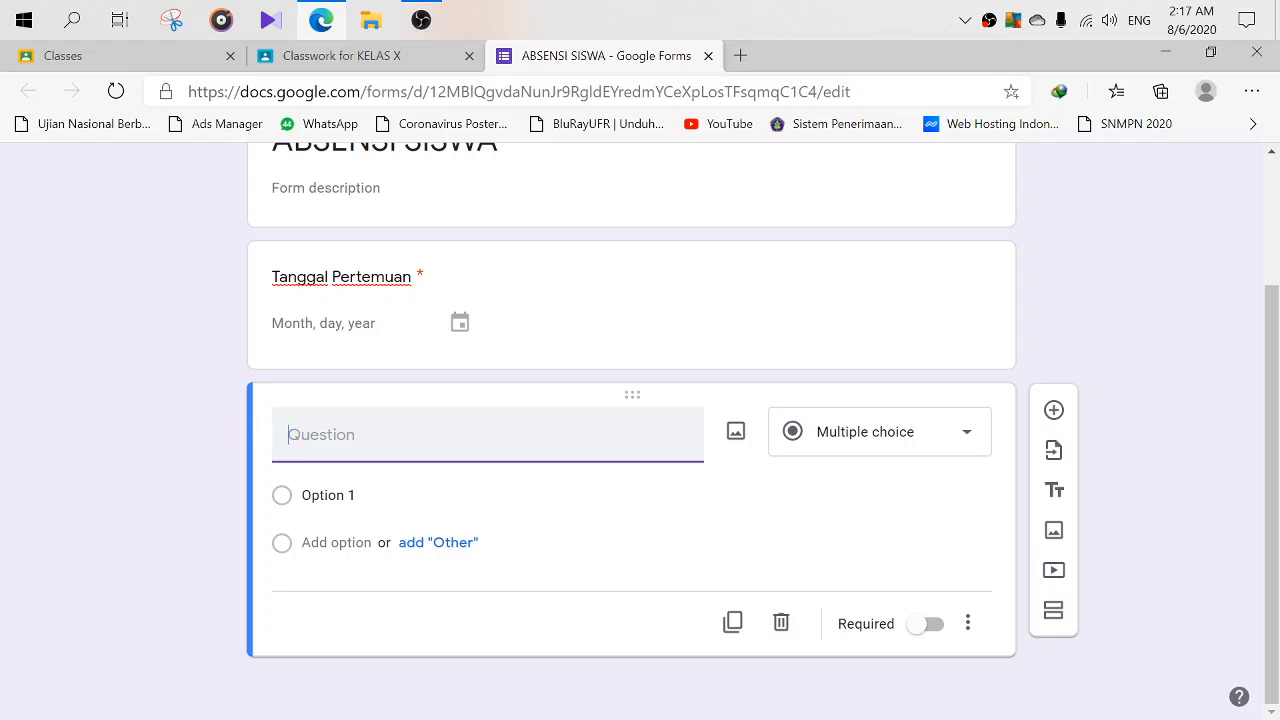
# - Title the question 'Pertemuan' and set its type to Dropdown
pyautogui.write('pet')
pyautogui.press('BackSpace')
pyautogui.write('Pertemuan')
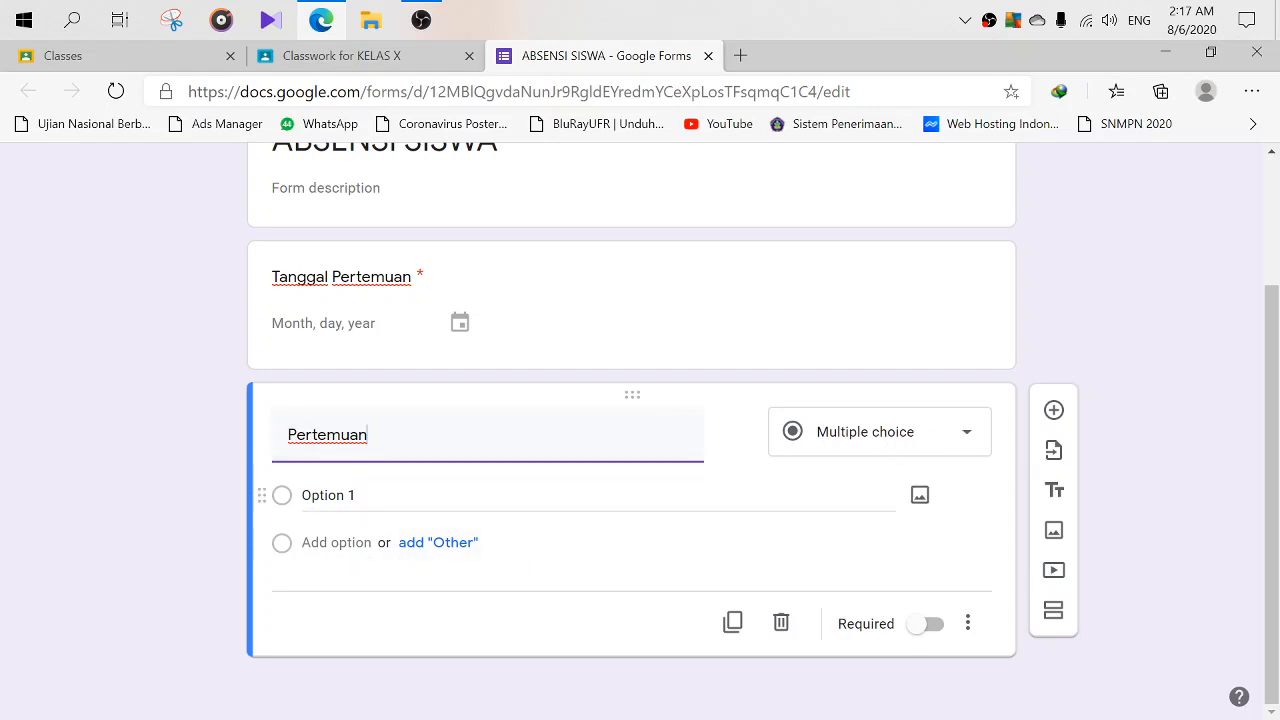
pyautogui.click(931, 446)
pyautogui.click(868, 418)
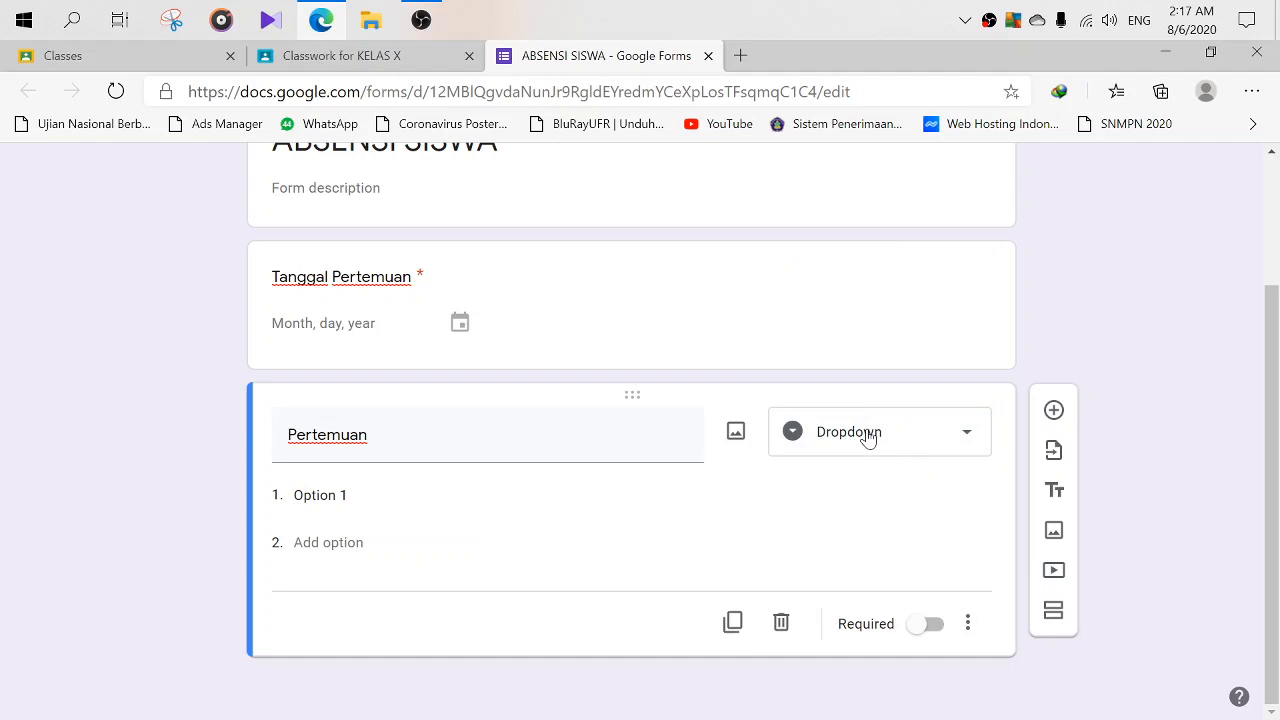
# - Give it options 1. Speaking, 2. Writing, 3, 4, 5, make it required, and add a question
pyautogui.click(398, 496)
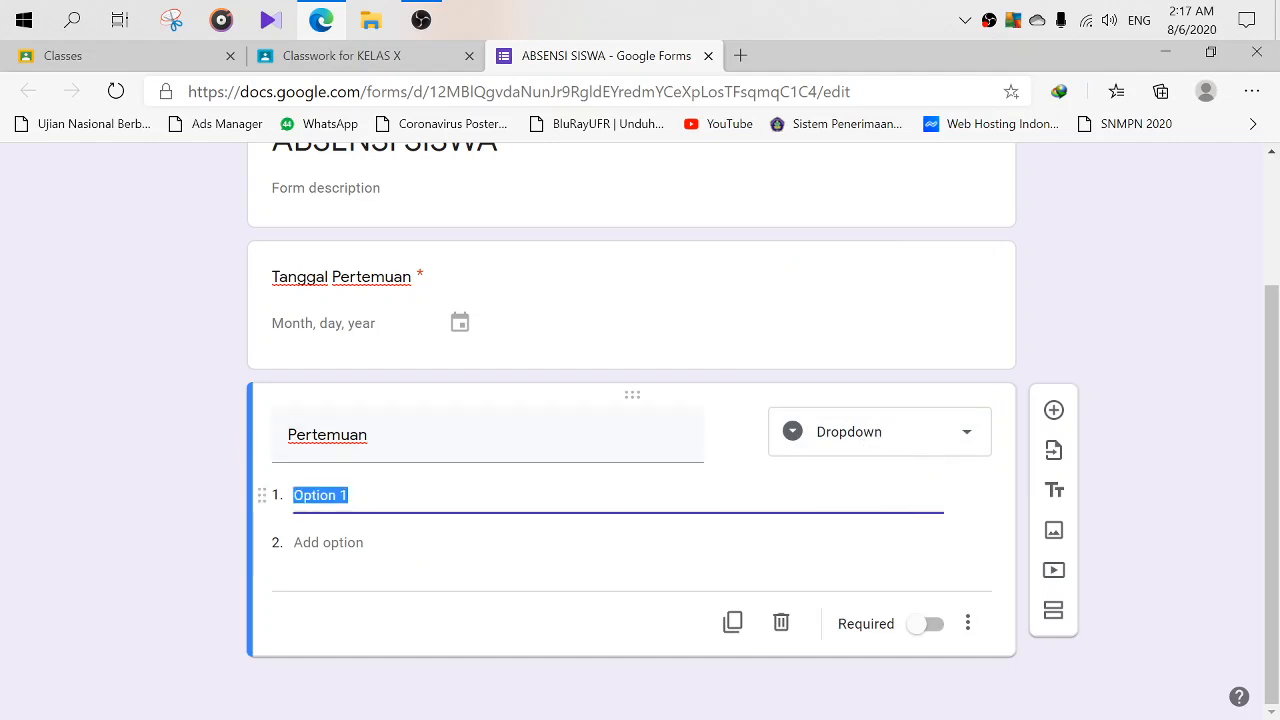
pyautogui.write('1')
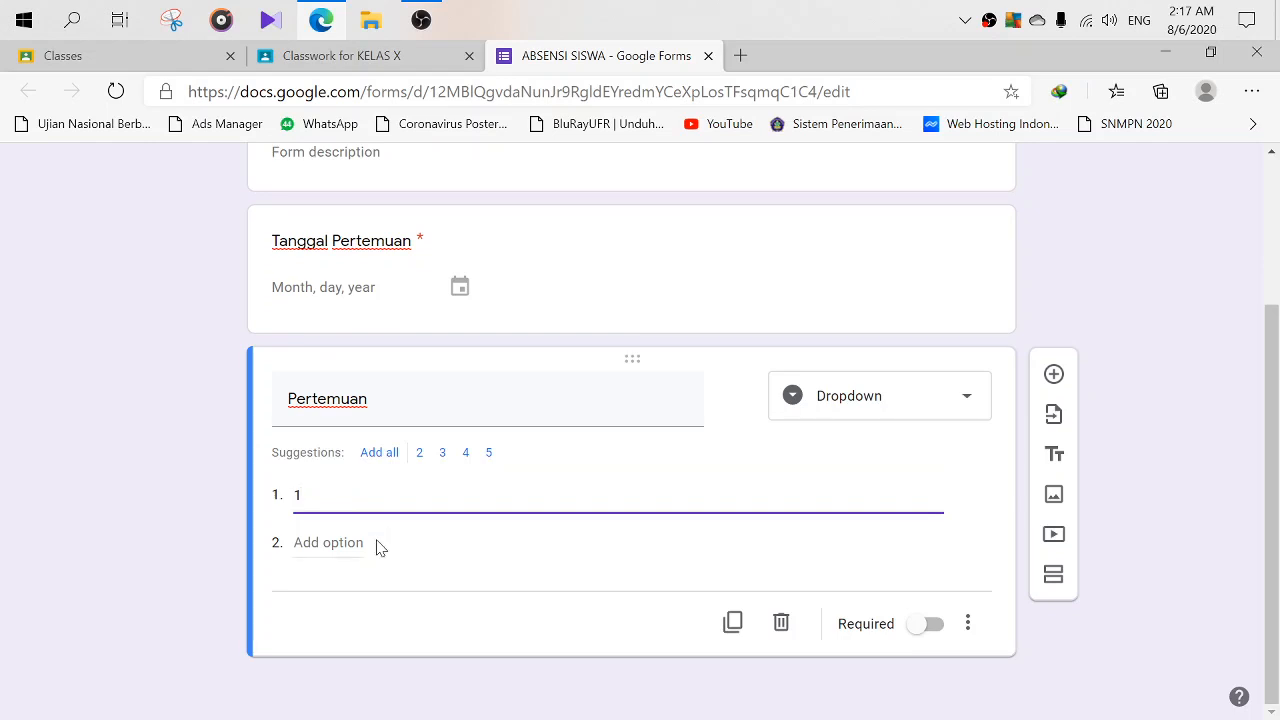
pyautogui.click(379, 452)
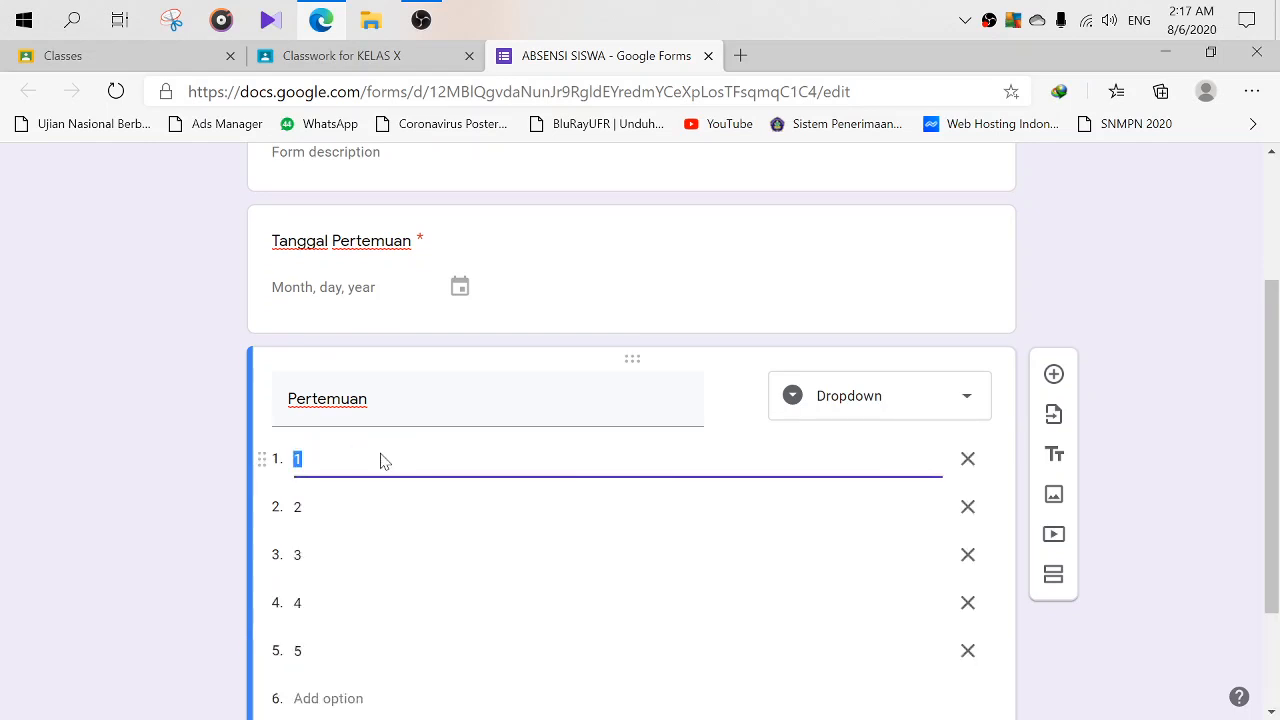
pyautogui.scroll(-2, 403, 540)
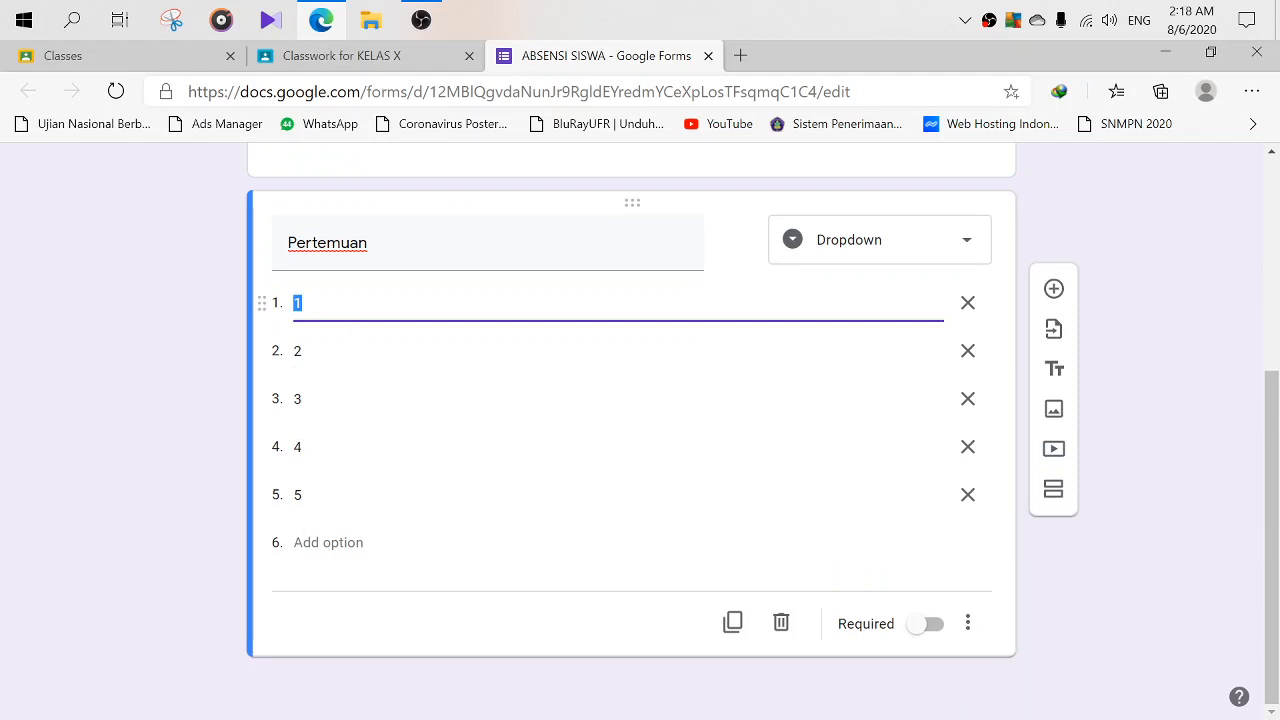
pyautogui.click(302, 303)
pyautogui.write('. Speaking')
pyautogui.click(340, 351)
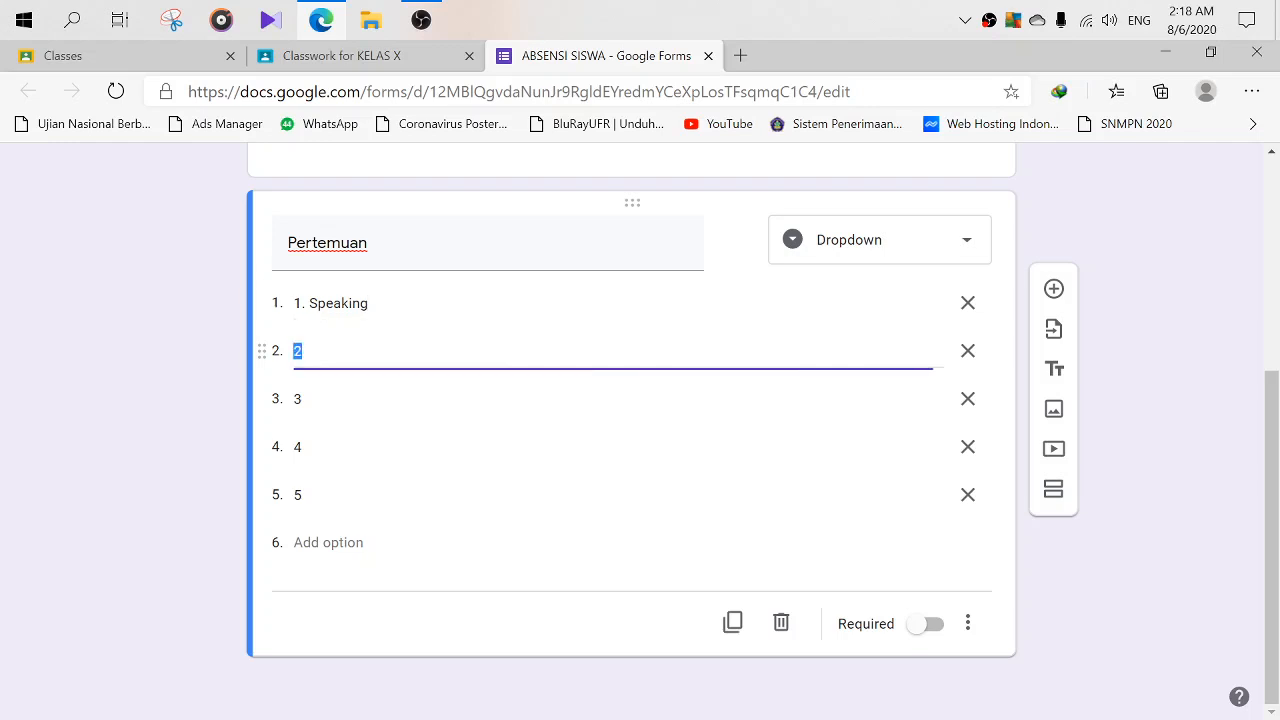
pyautogui.click(340, 351)
pyautogui.write('. Writing')
pyautogui.click(935, 630)
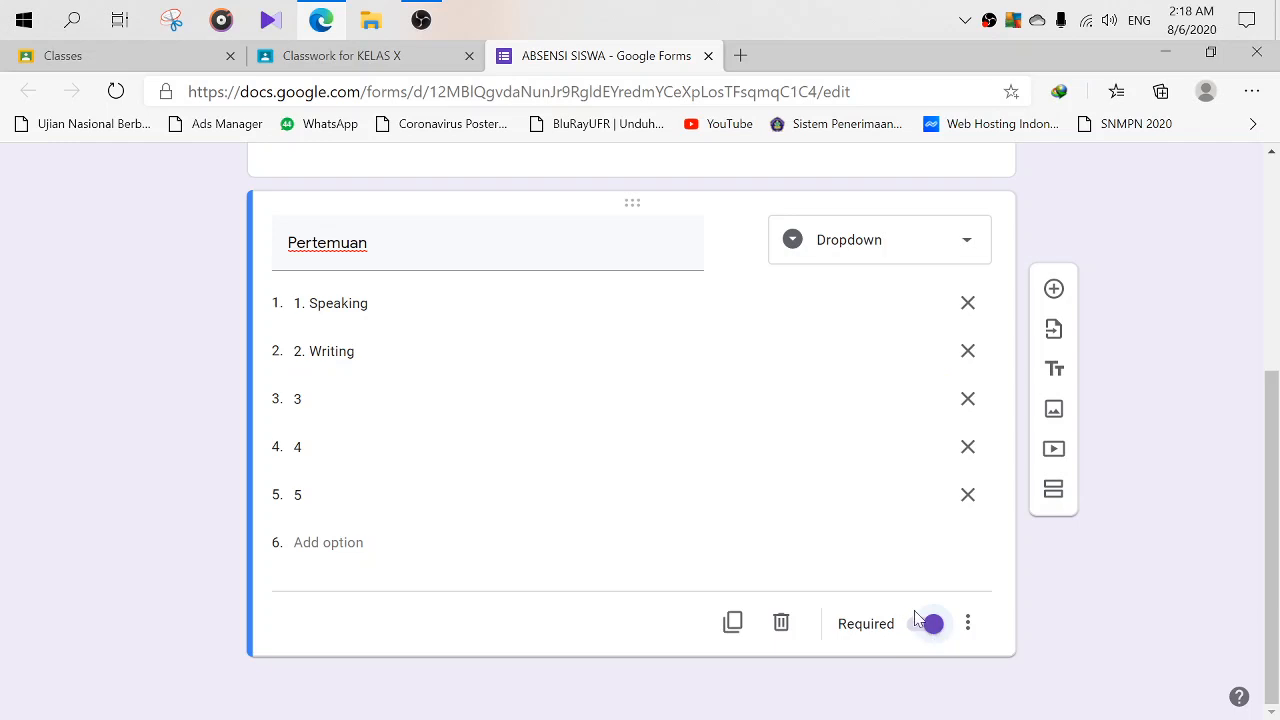
pyautogui.click(1055, 290)
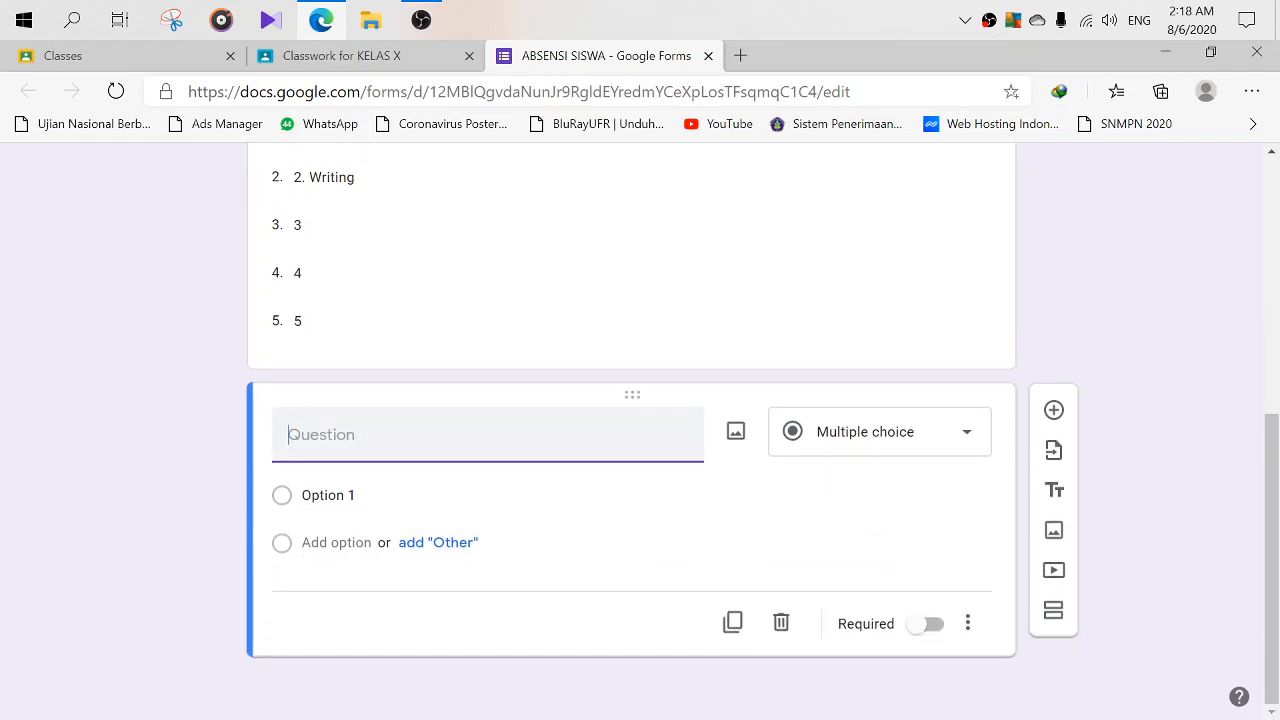
# - Title the new question 'Nama Lengkap'
pyautogui.scroll(3, 480, 437)
pyautogui.scroll(-3, 480, 437)
pyautogui.write('nN')
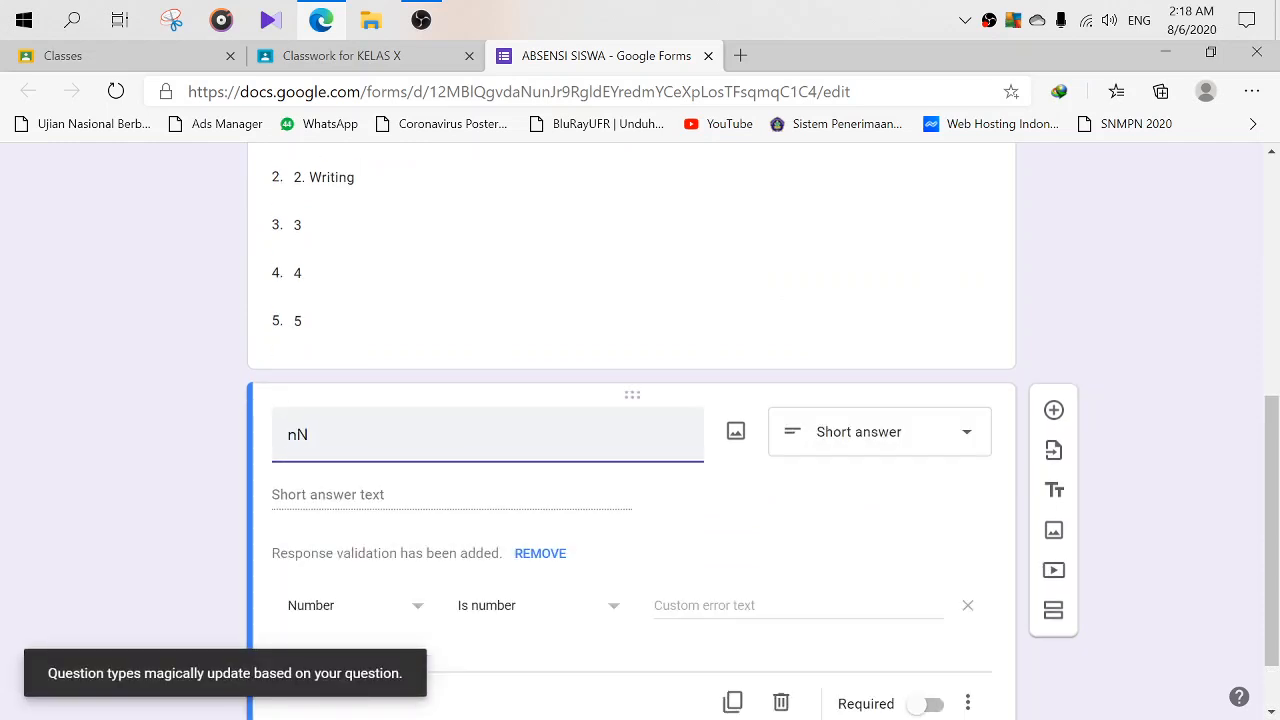
pyautogui.press('BackSpace')
pyautogui.press('BackSpace')
pyautogui.write('nA')
pyautogui.press('BackSpace')
pyautogui.press('BackSpace')
pyautogui.write('n')
pyautogui.press('BackSpace')
pyautogui.write('A')
pyautogui.press('BackSpace')
pyautogui.write('Nama Lengka')
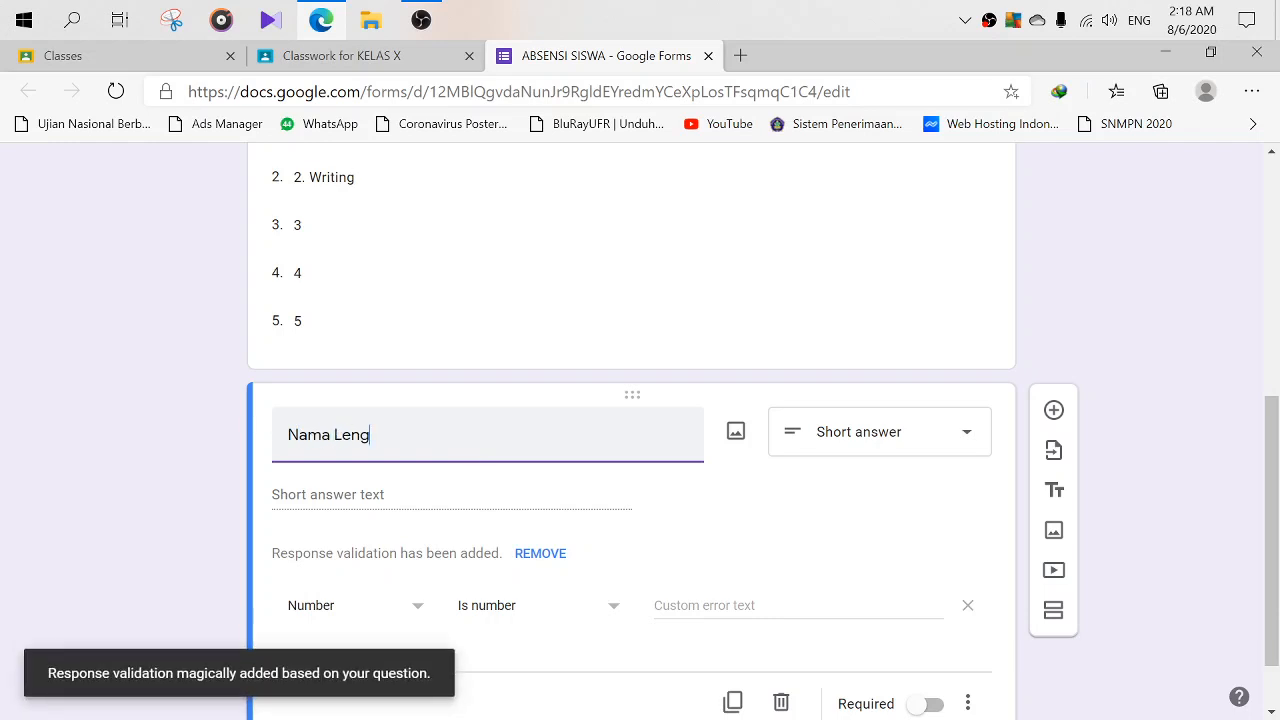
pyautogui.press('BackSpace')
pyautogui.press('BackSpace')
pyautogui.write('pp')
pyautogui.press('BackSpace')
pyautogui.press('BackSpace')
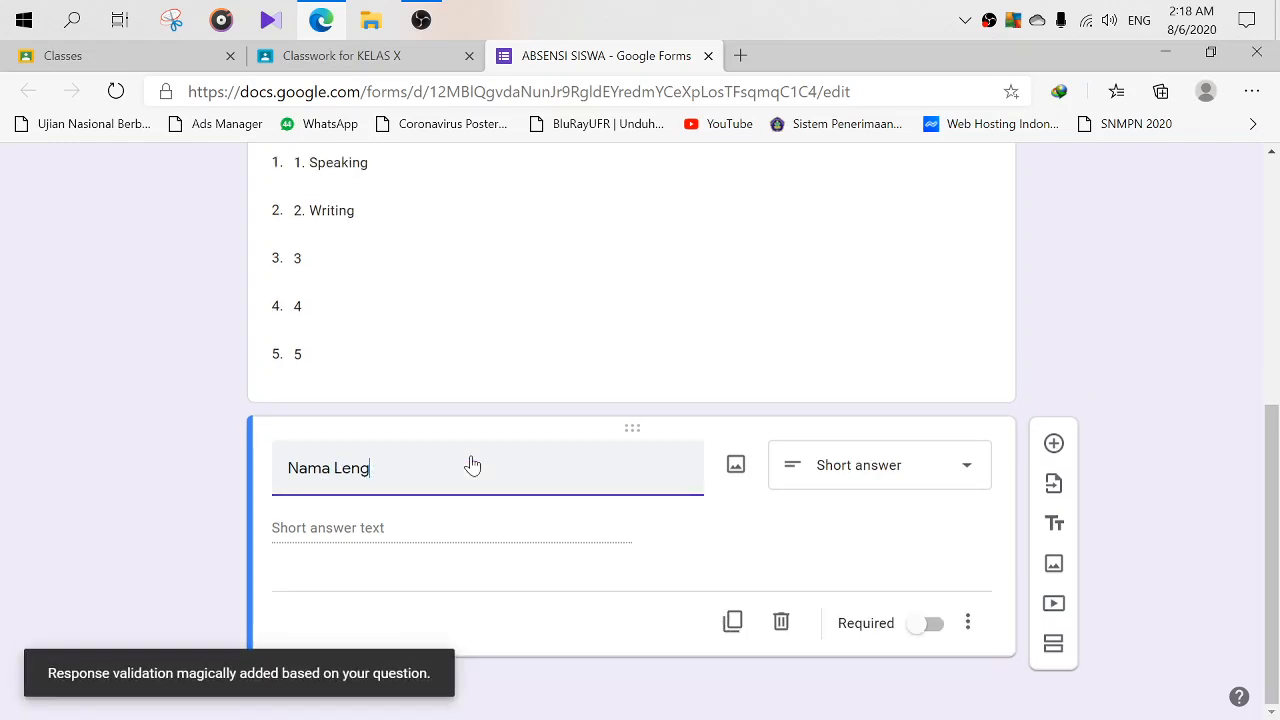
pyautogui.write('kap')
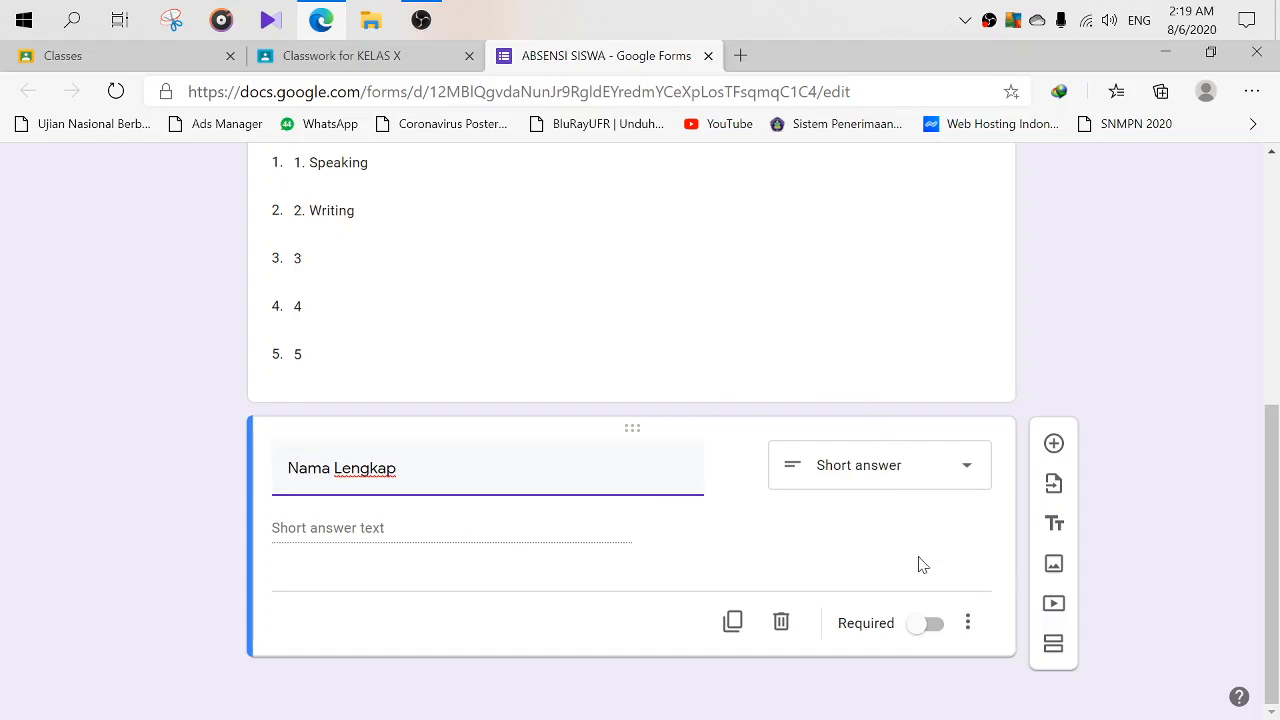
# - Make Nama Lengkap required and add another question below it
pyautogui.click(931, 625)
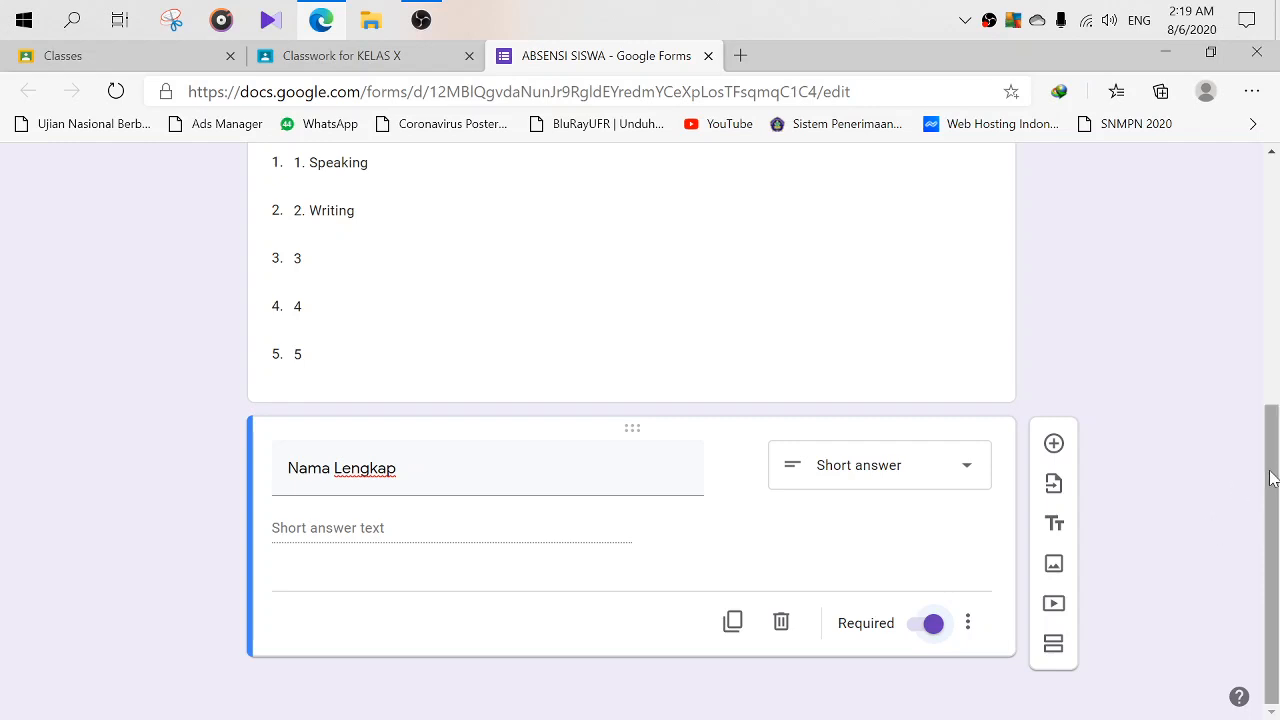
pyautogui.moveTo(1270, 478); pyautogui.dragTo(1273, 505)
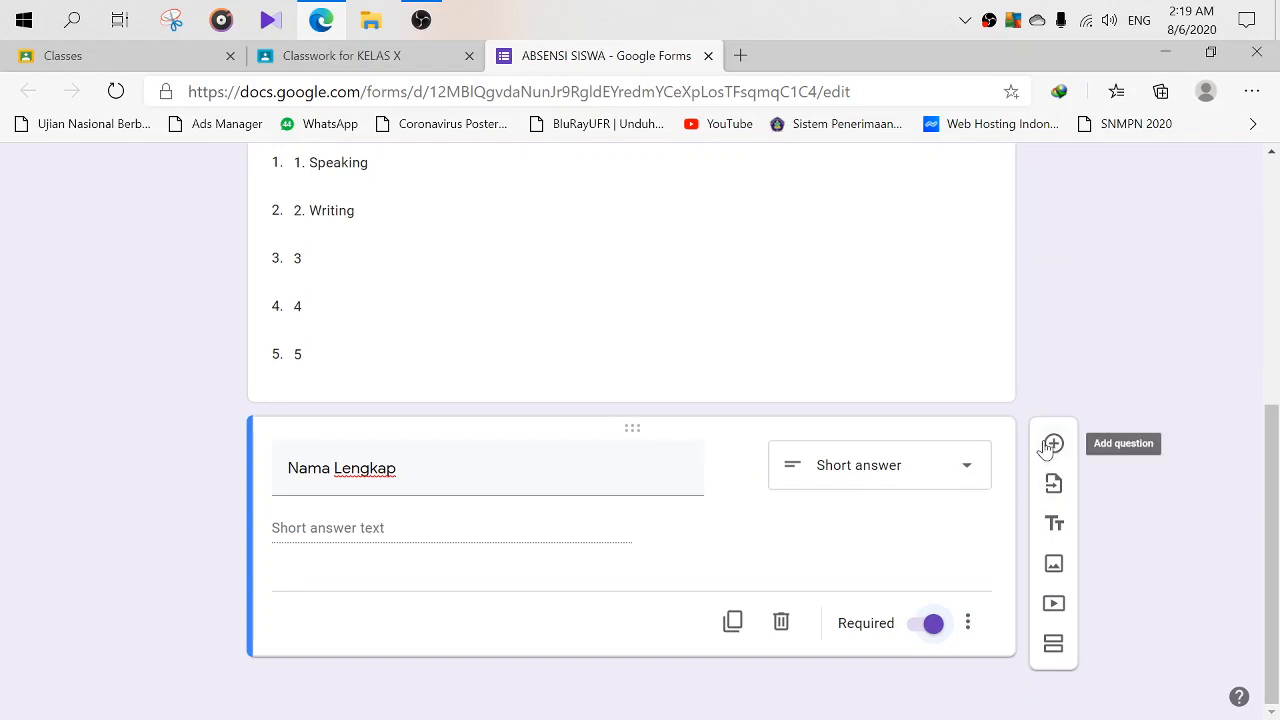
pyautogui.click(1052, 444)
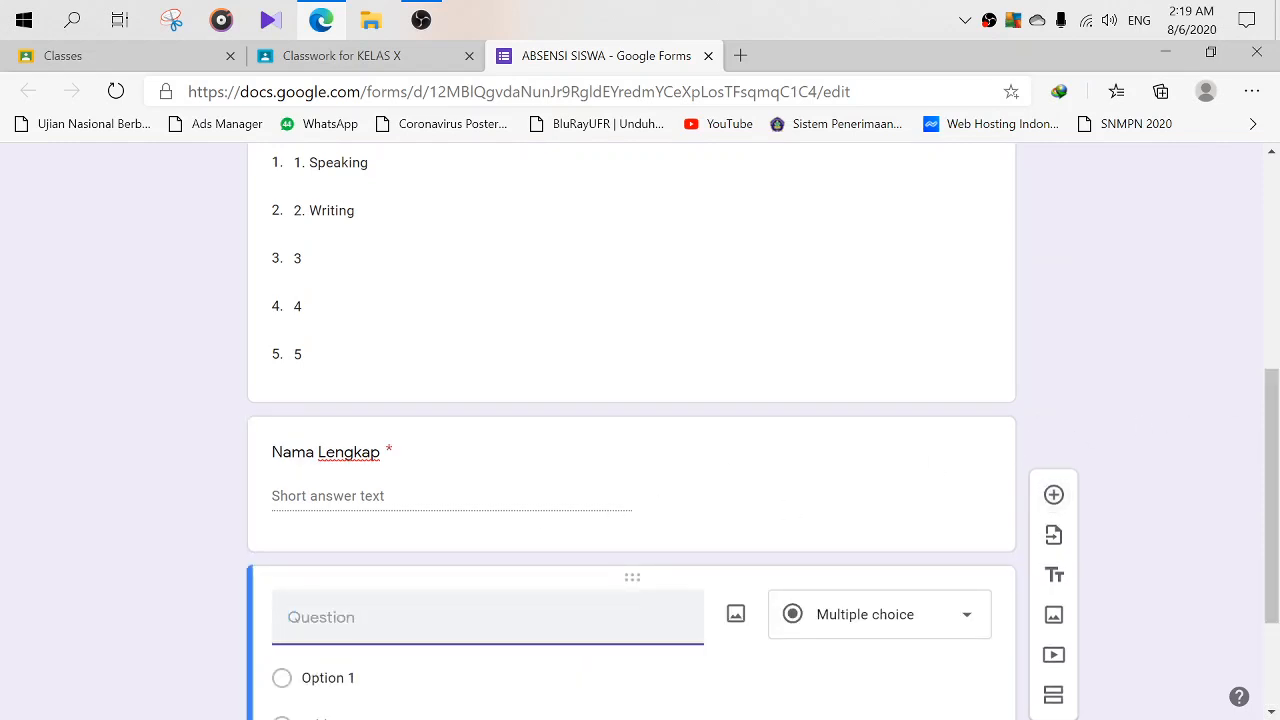
# - Title the question 'Kelas' and keep it as Multiple choice
pyautogui.write('Kelas')
pyautogui.press('BackSpace')
pyautogui.scroll(-2, 486, 614)
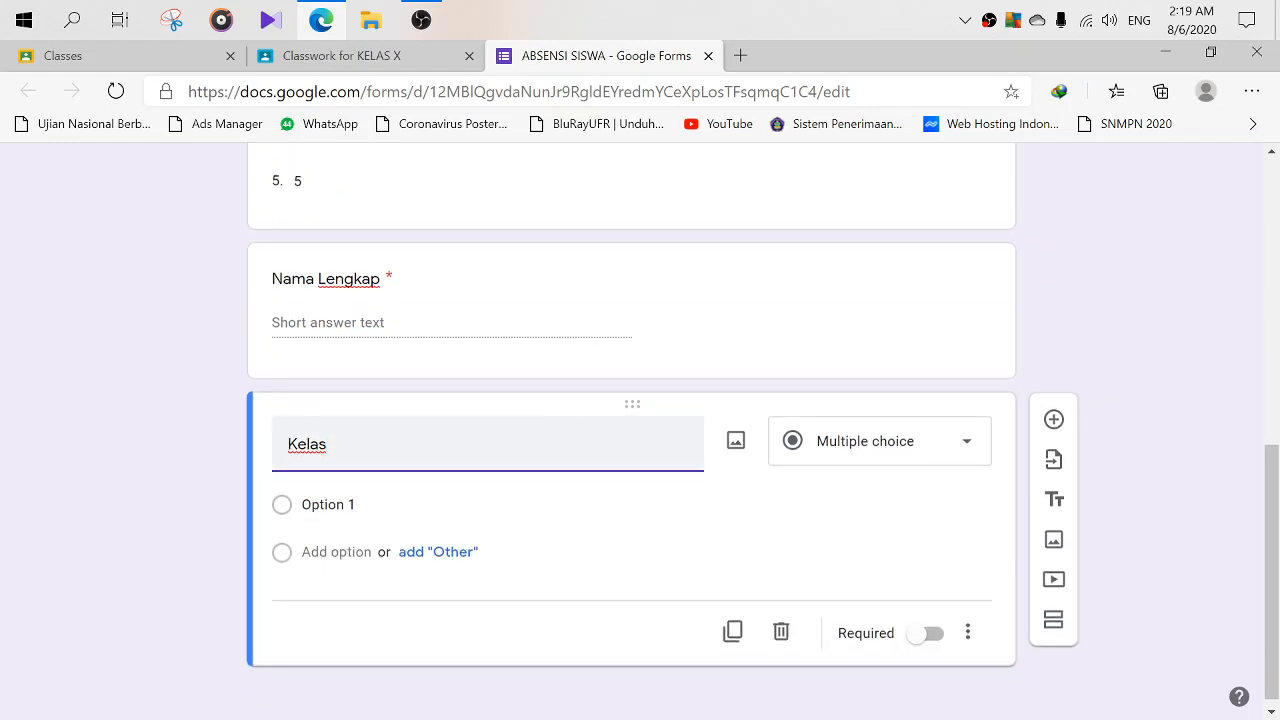
pyautogui.scroll(-1, 486, 446)
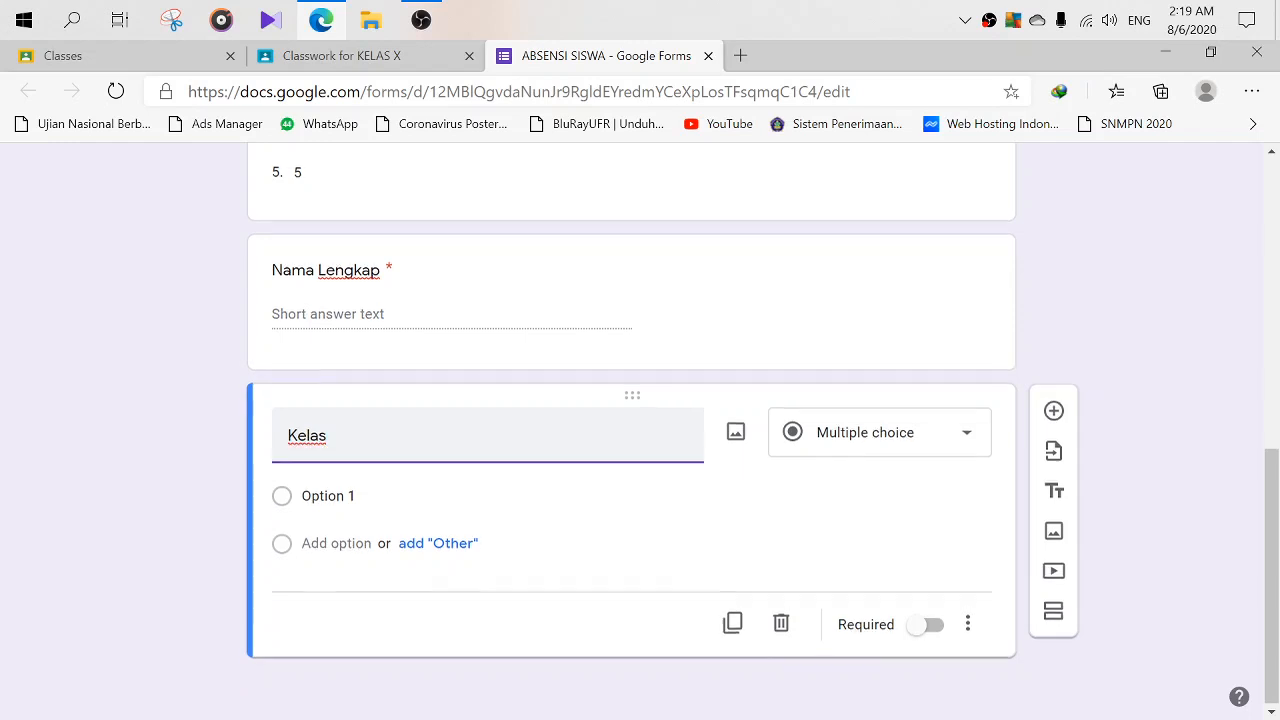
pyautogui.click(950, 444)
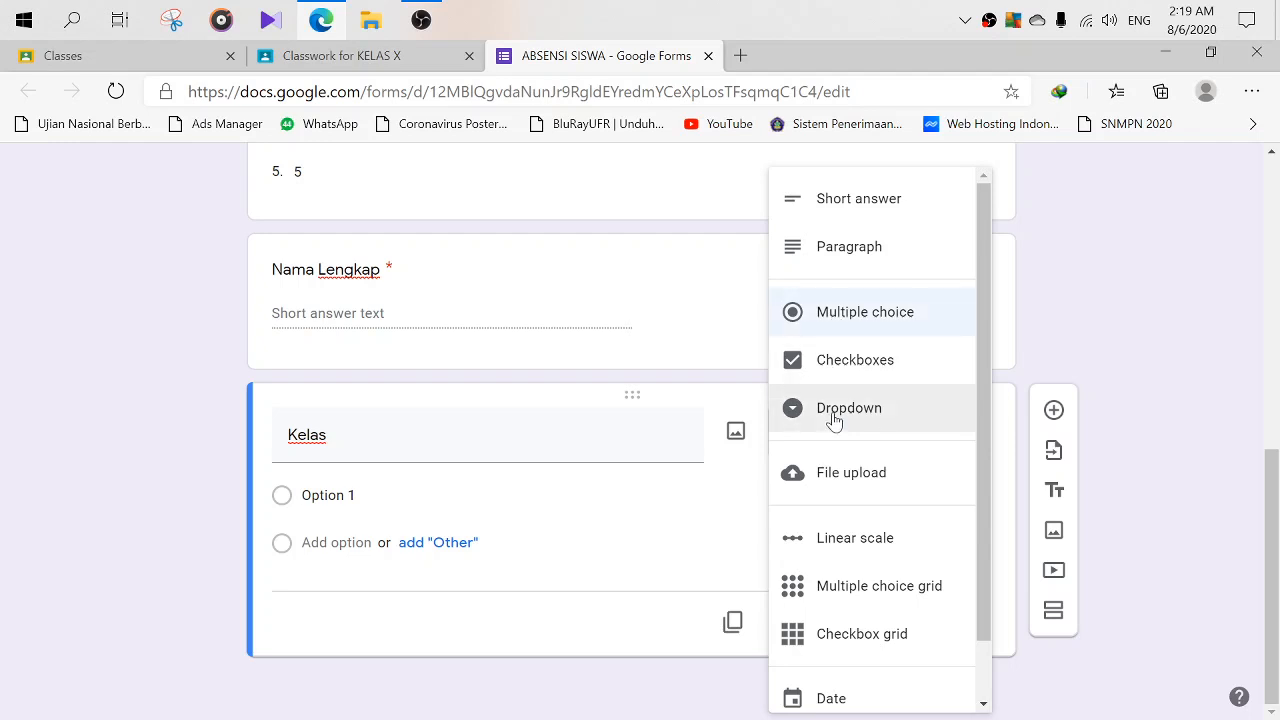
pyautogui.click(850, 312)
# - Enter the choices Kelas X, Kelas XI and Kelas XII
pyautogui.click(330, 495)
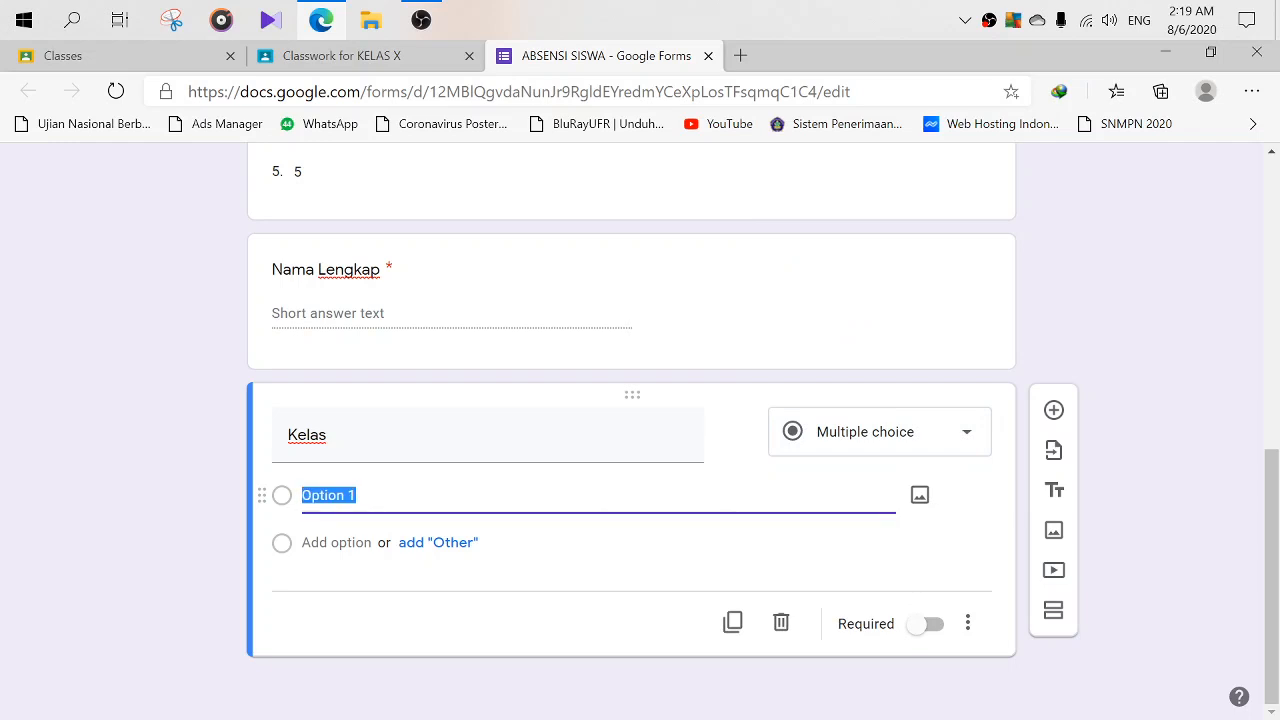
pyautogui.write('K')
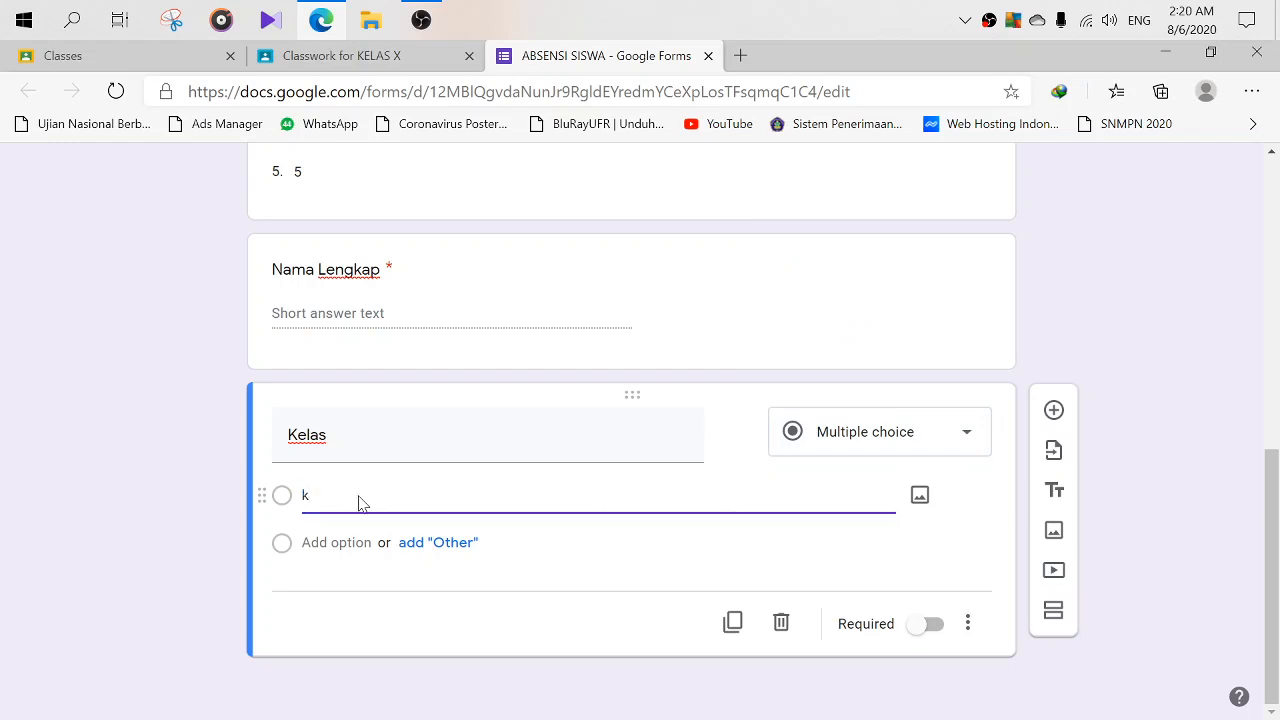
pyautogui.press('BackSpace')
pyautogui.write('Kelas X')
pyautogui.press('Return')
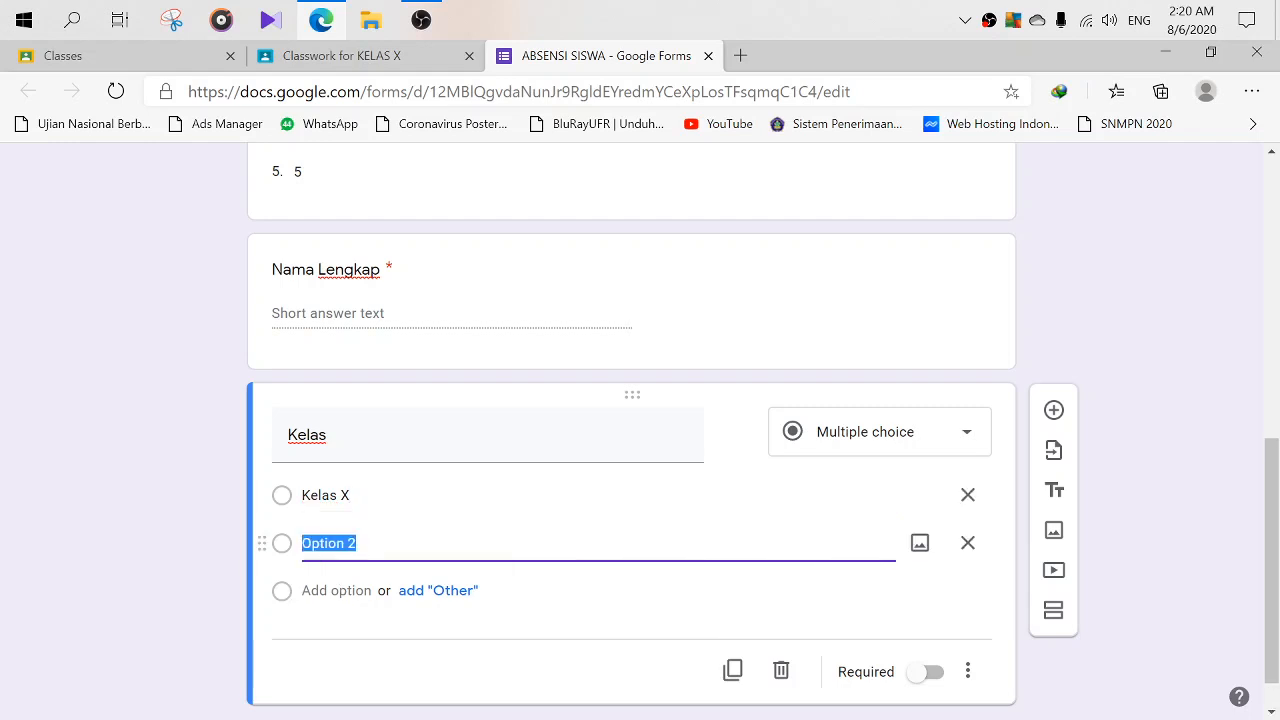
pyautogui.write('Kelas')
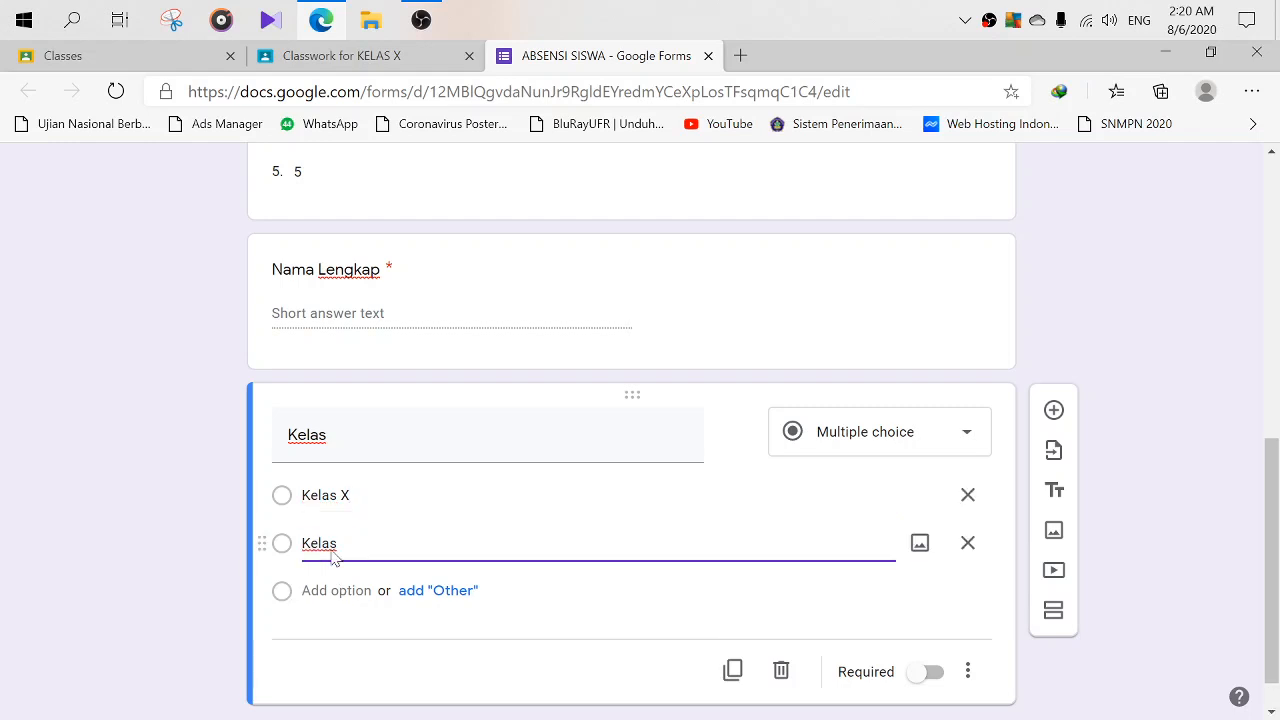
pyautogui.write(' XI')
pyautogui.press('Return')
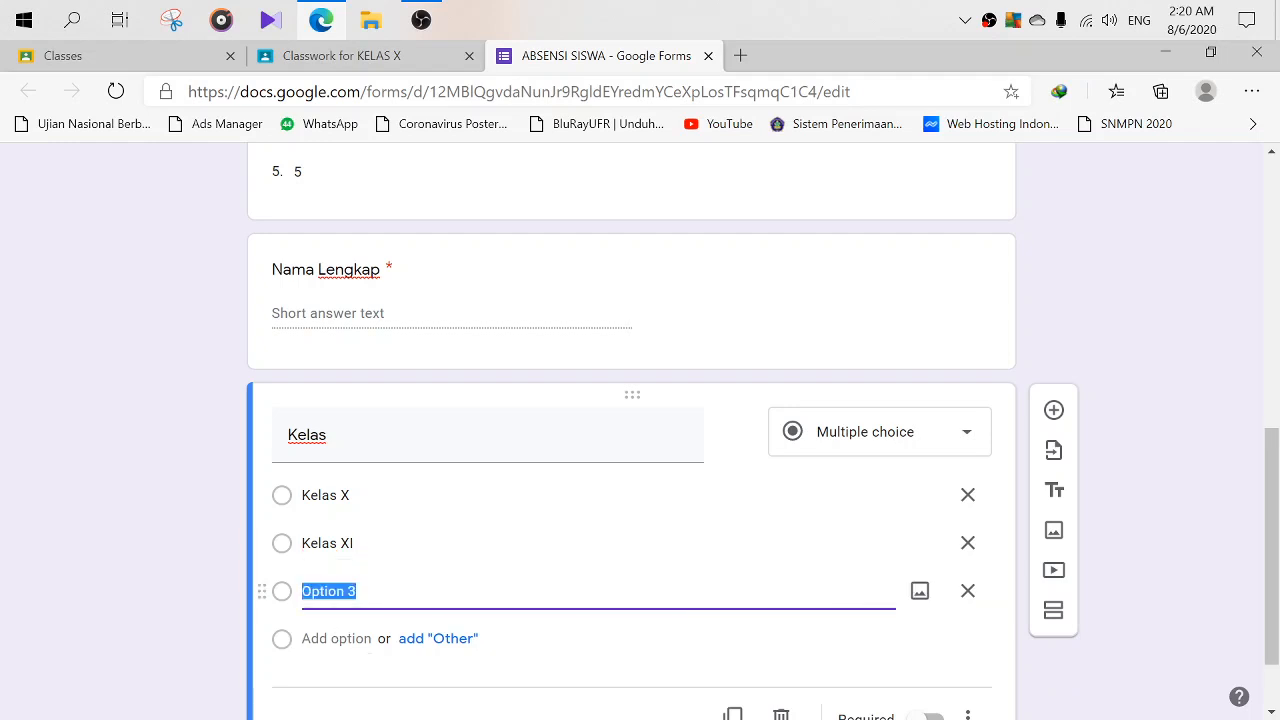
pyautogui.write('Kelas ')
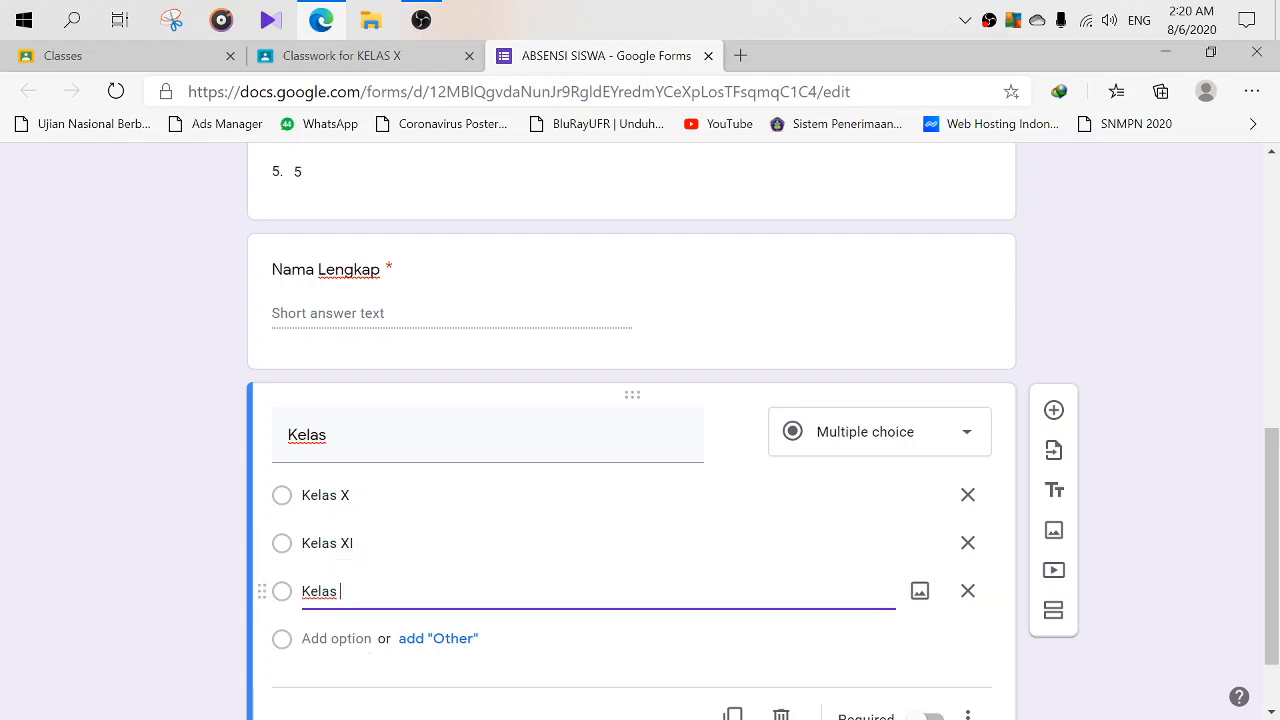
pyautogui.write('XI')
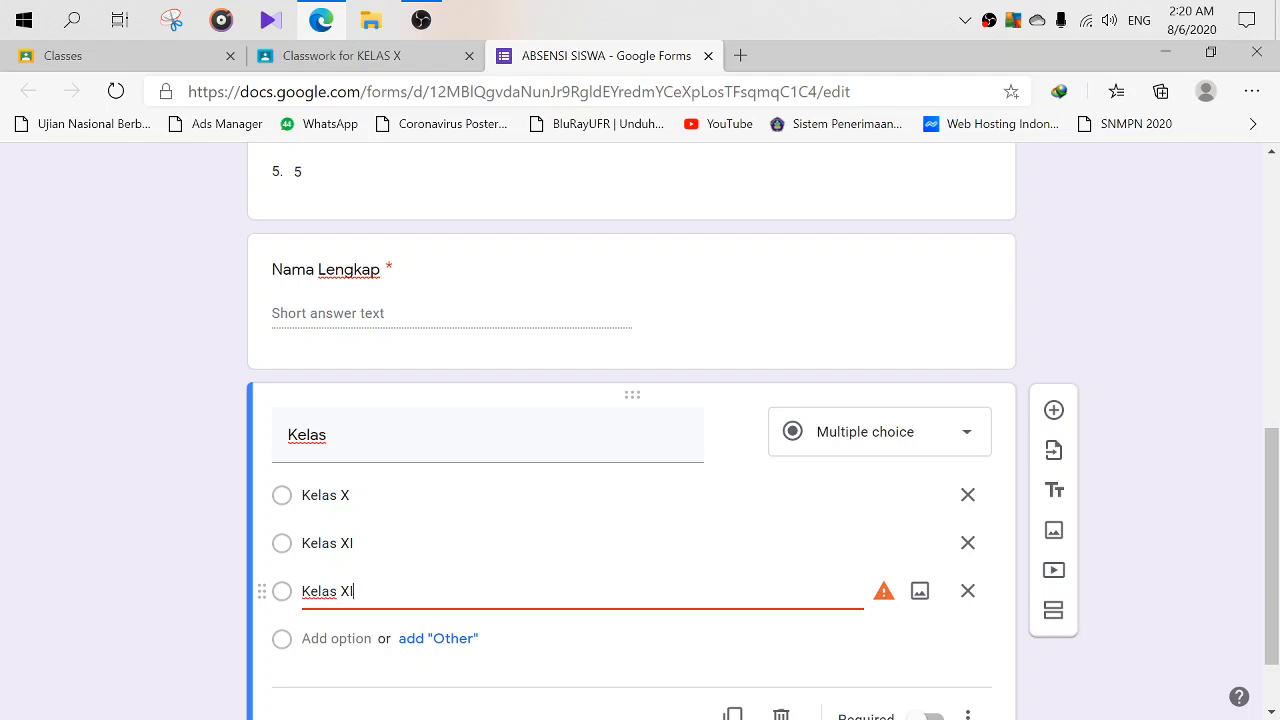
pyautogui.write('I')
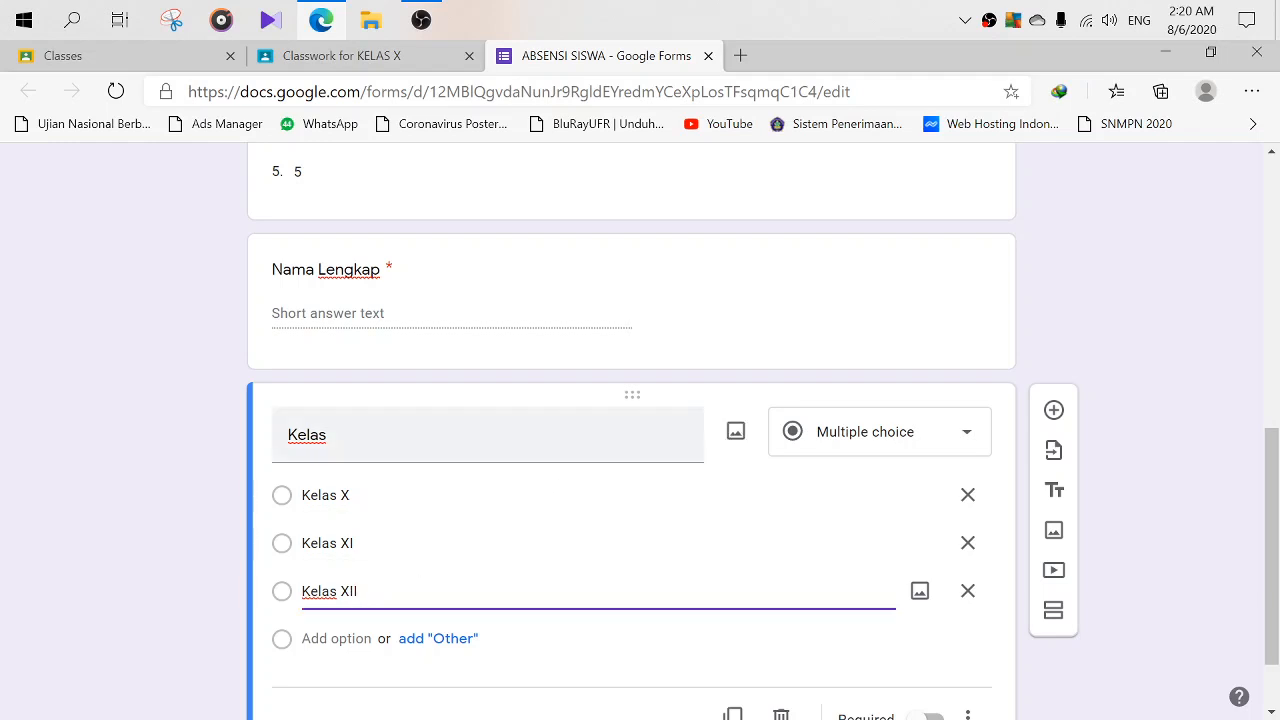
# - Finish the Kelas question and add a new blank question below it
pyautogui.click(548, 435)
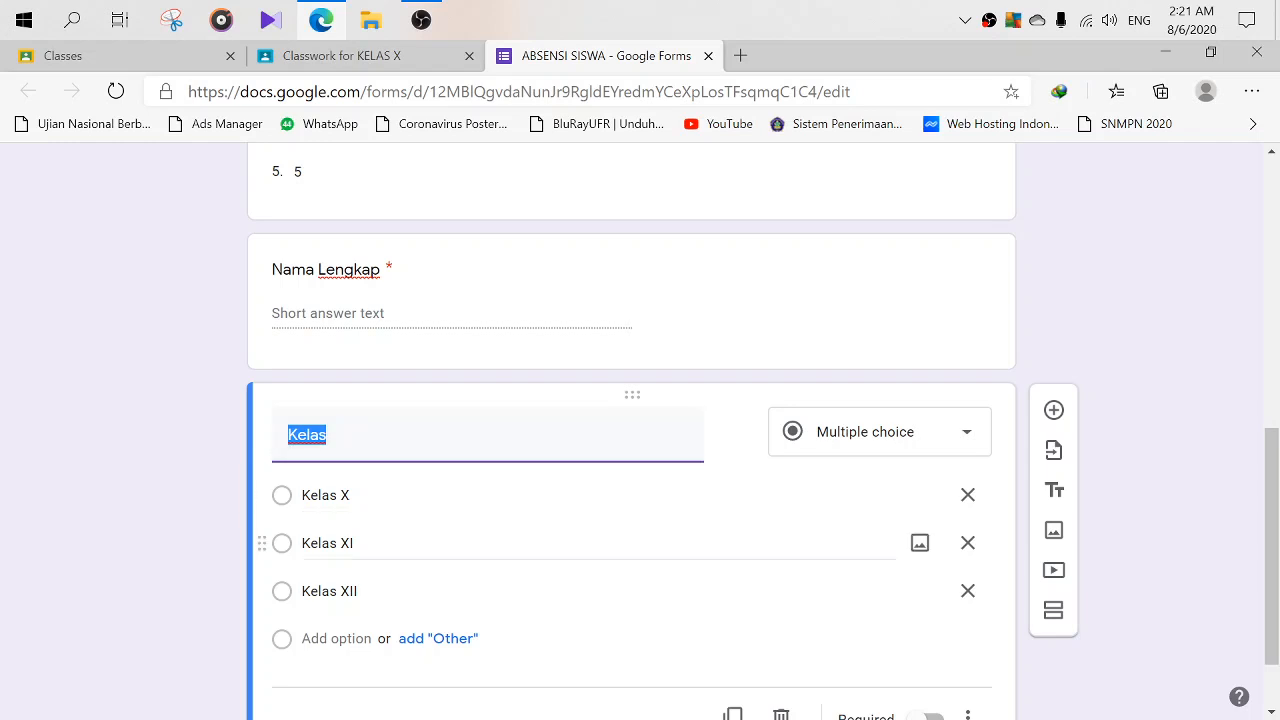
pyautogui.scroll(-1, 380, 400)
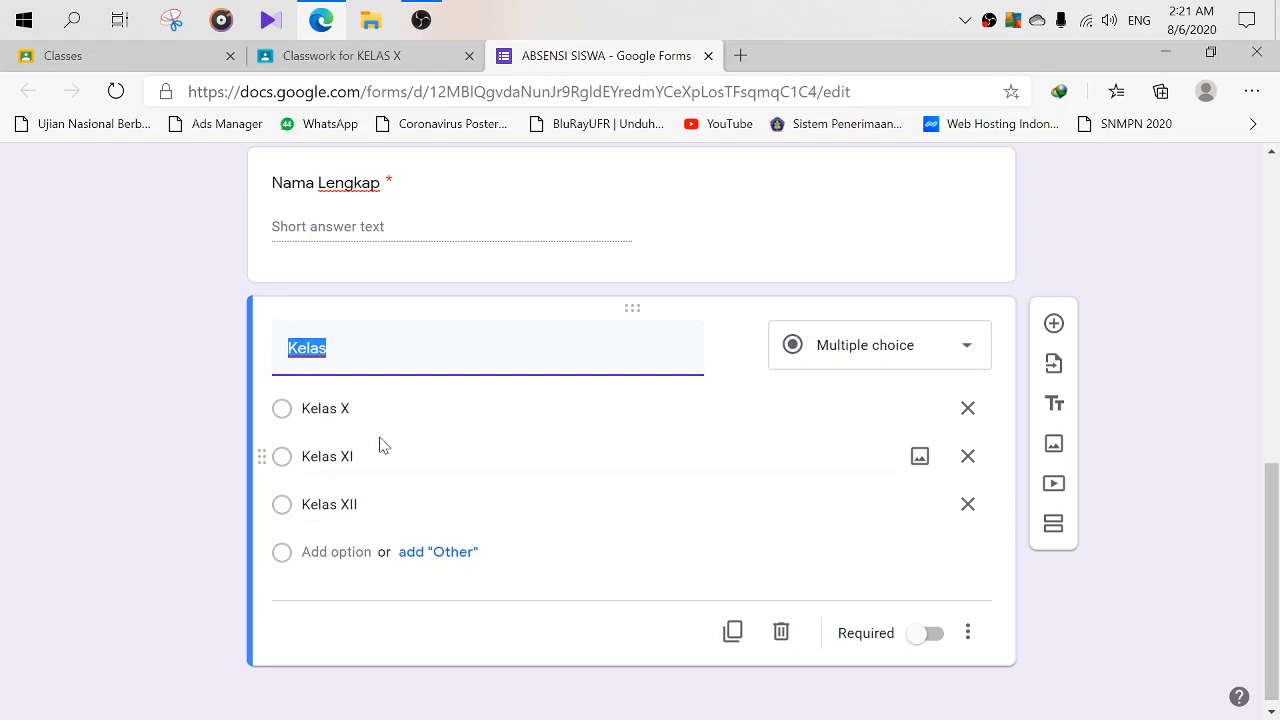
pyautogui.scroll(-1, 476, 487)
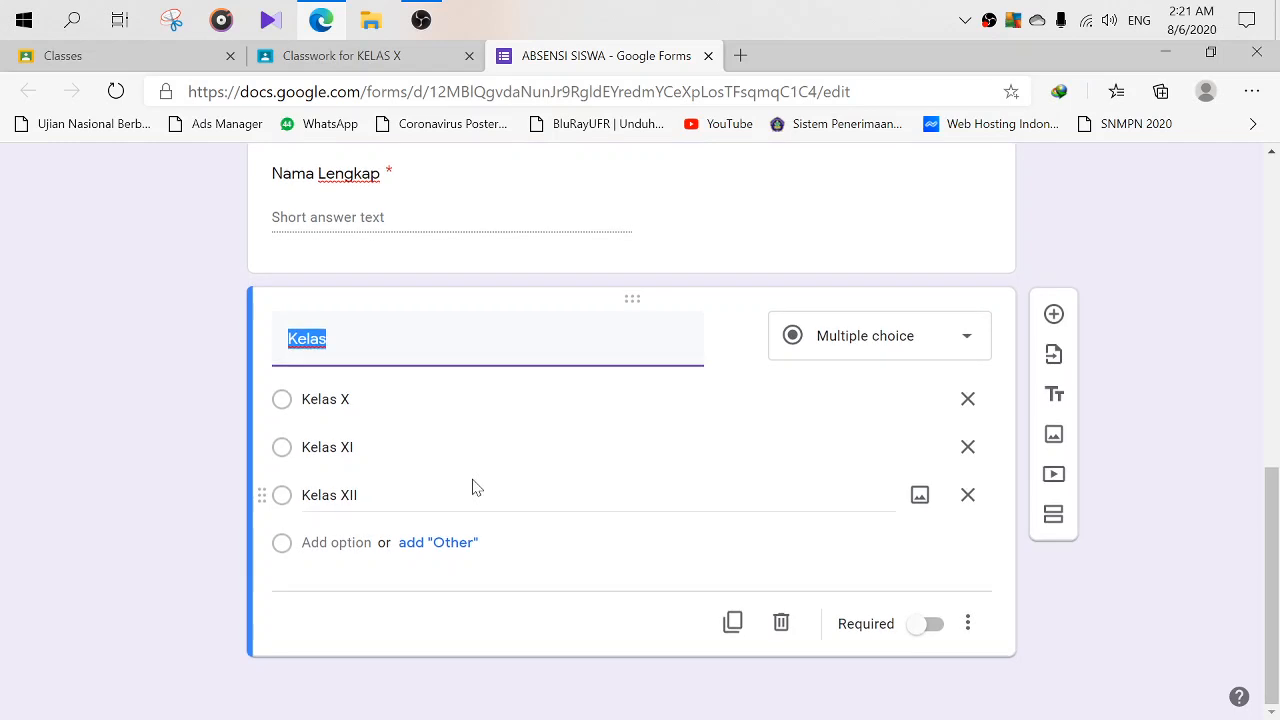
pyautogui.click(428, 216)
pyautogui.click(370, 490)
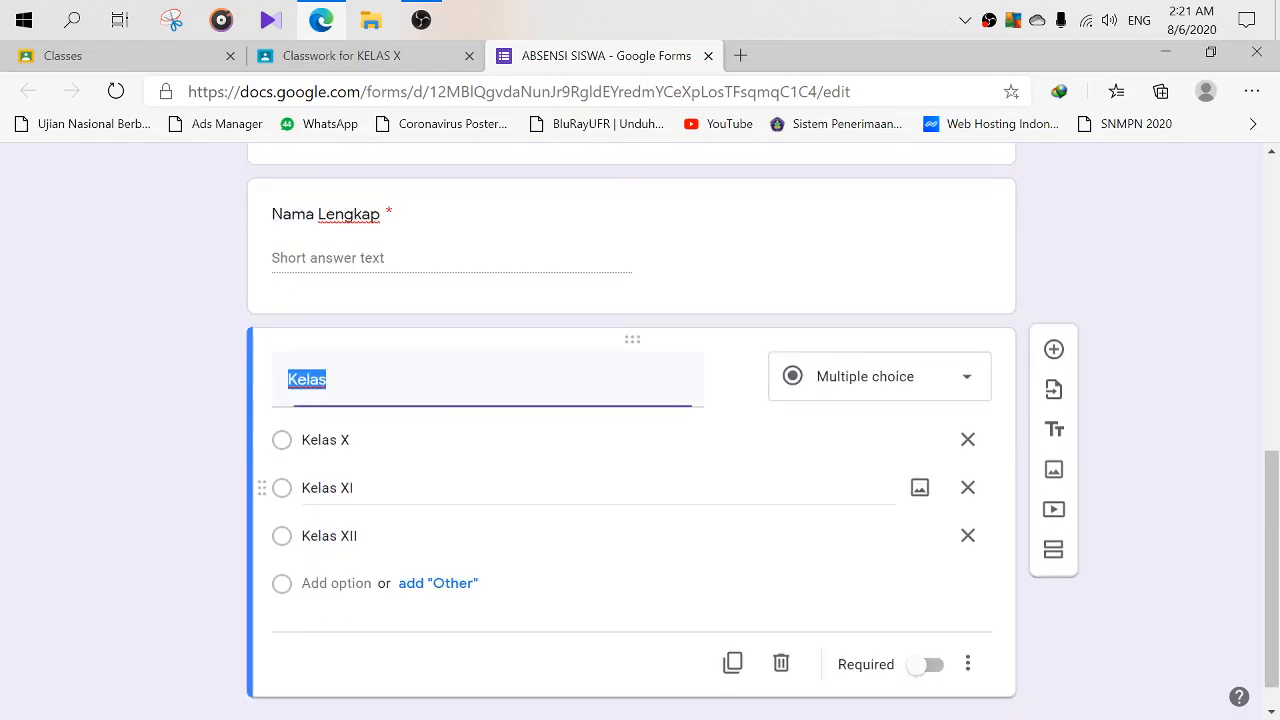
pyautogui.click(1053, 354)
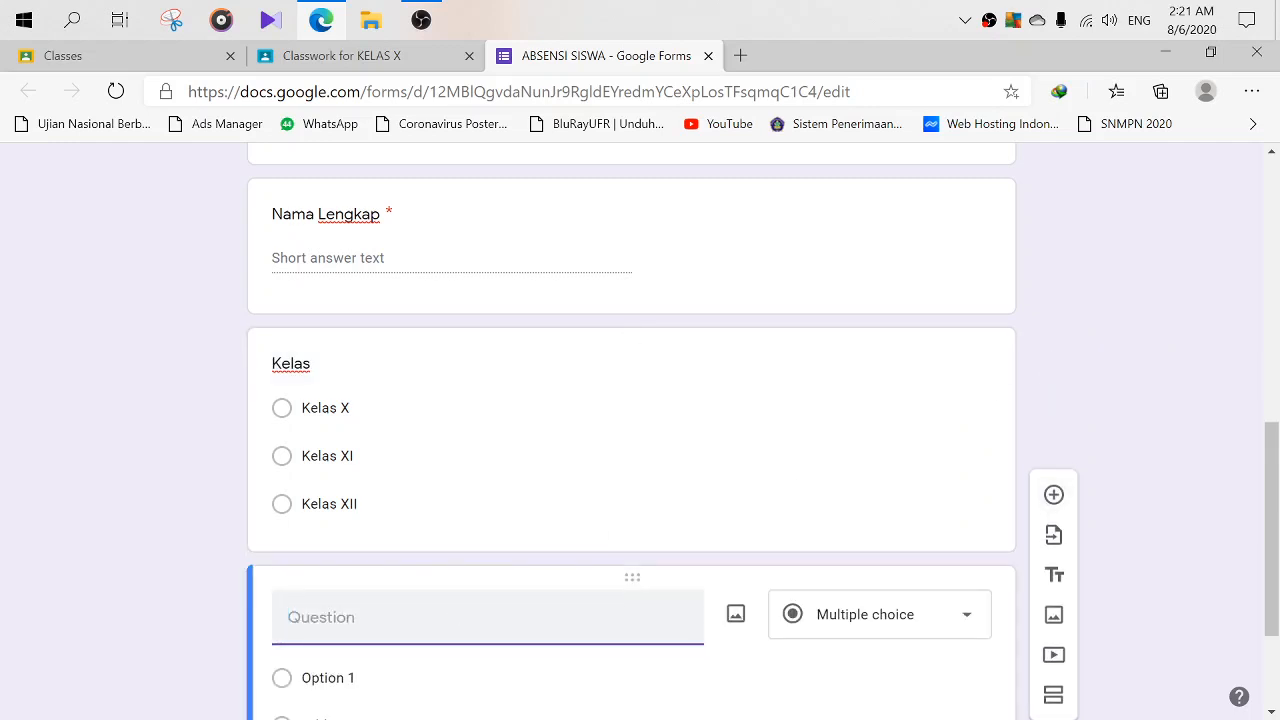
# - Enter the title Keterangan and the three answer options Hadir, Ijin and Sakit
pyautogui.write('Keteranga')
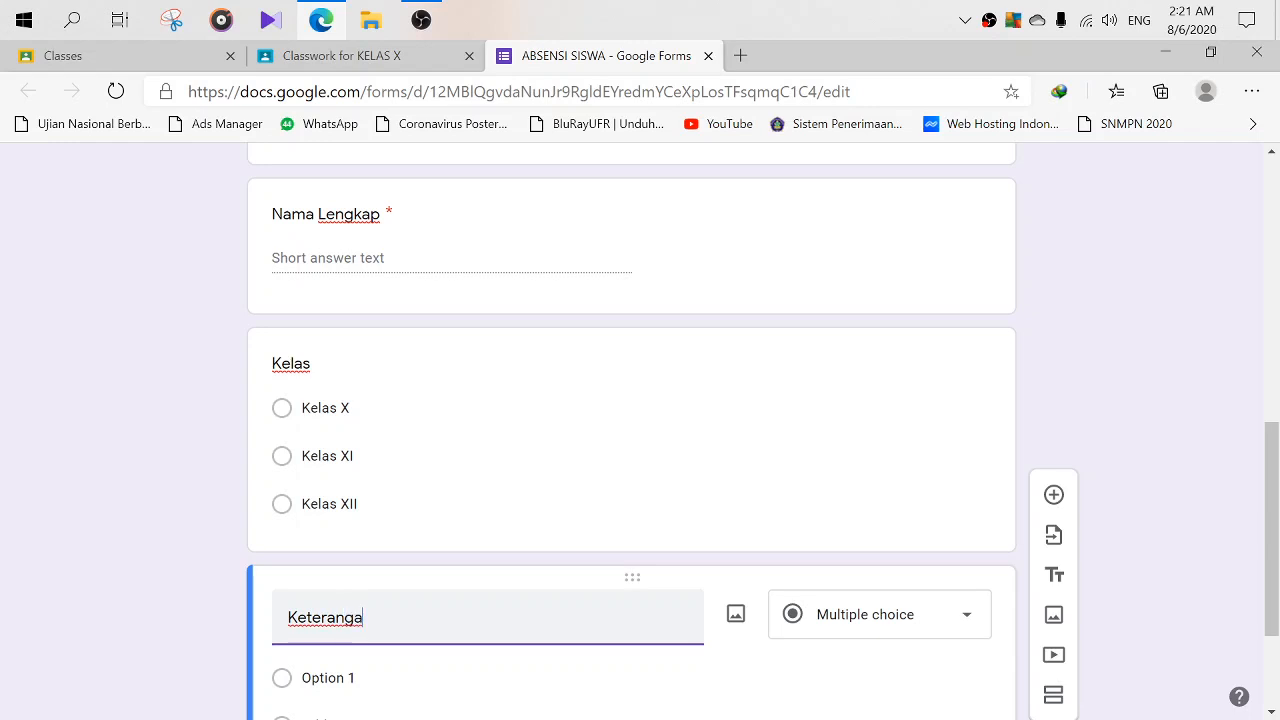
pyautogui.write('n')
pyautogui.scroll(-2, 480, 600)
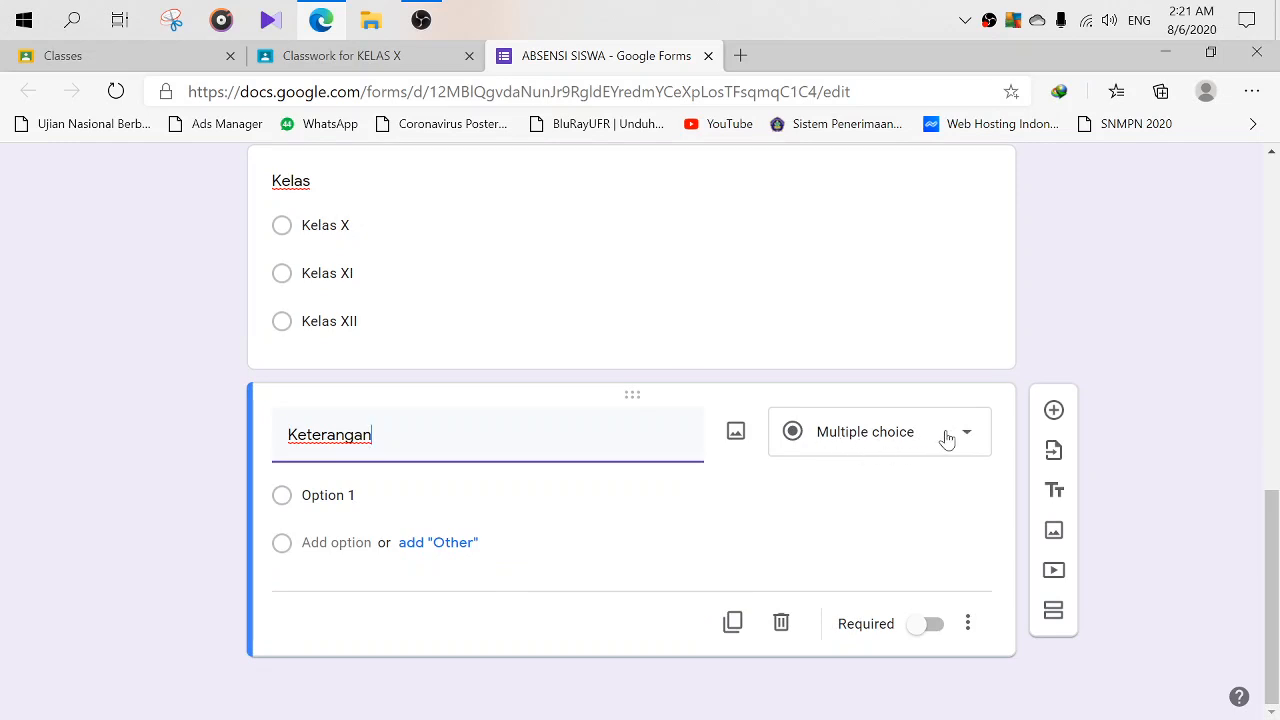
pyautogui.click(466, 495)
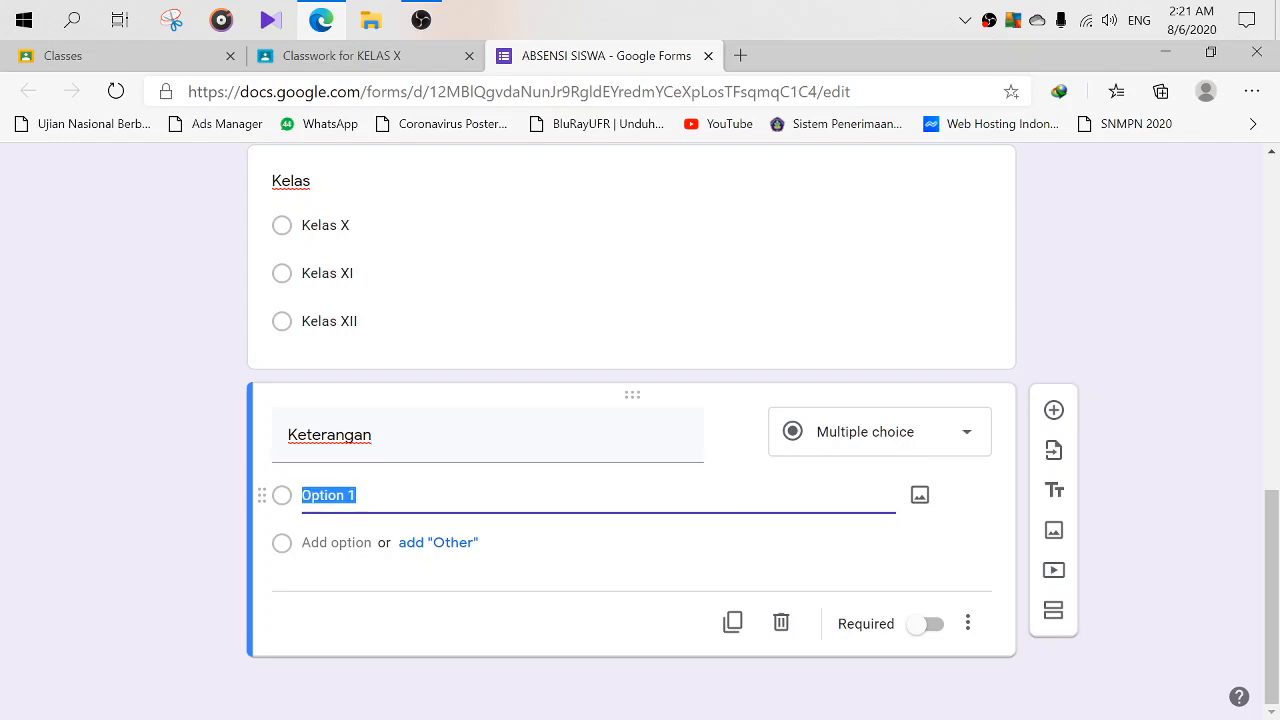
pyautogui.write('Hadir')
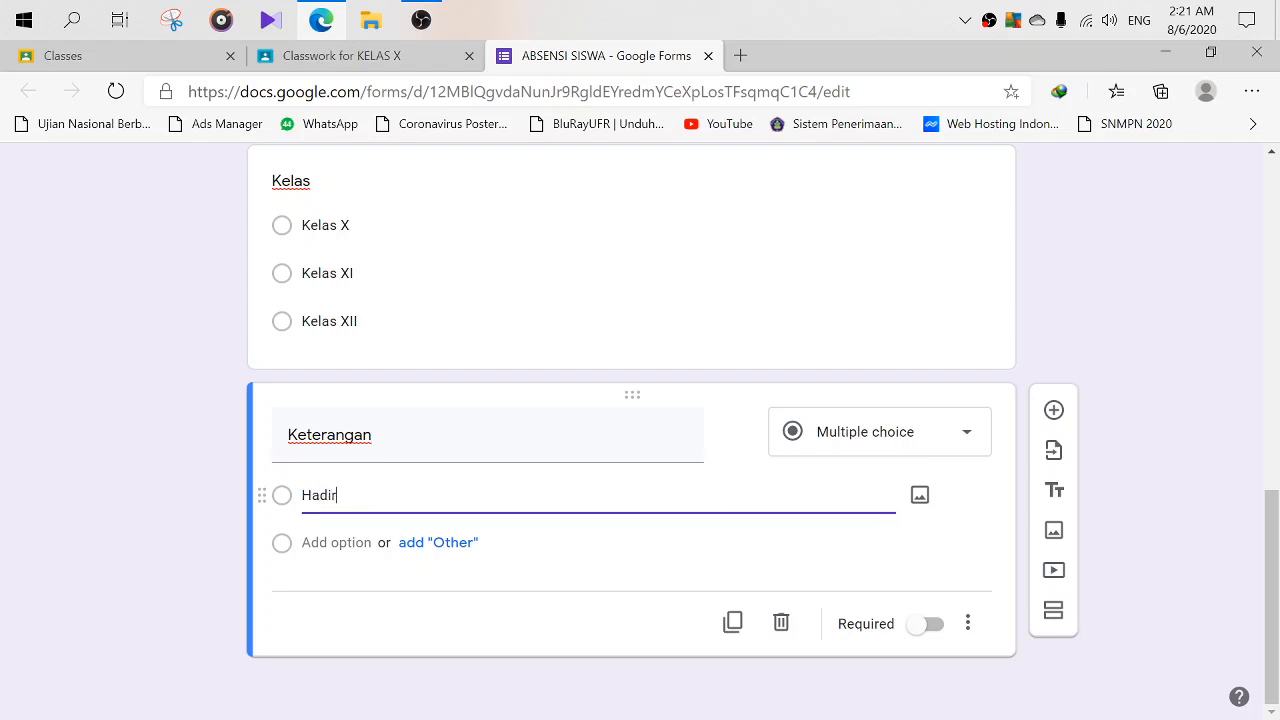
pyautogui.press('Return')
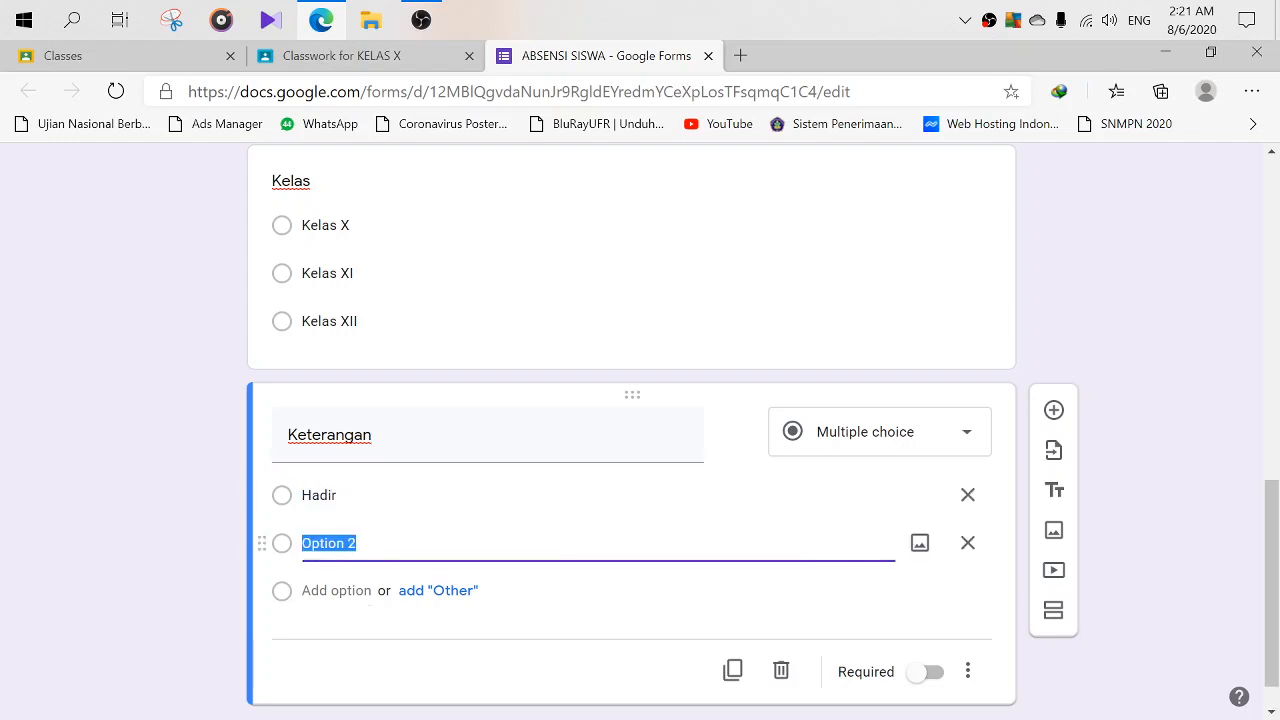
pyautogui.write('Ijin')
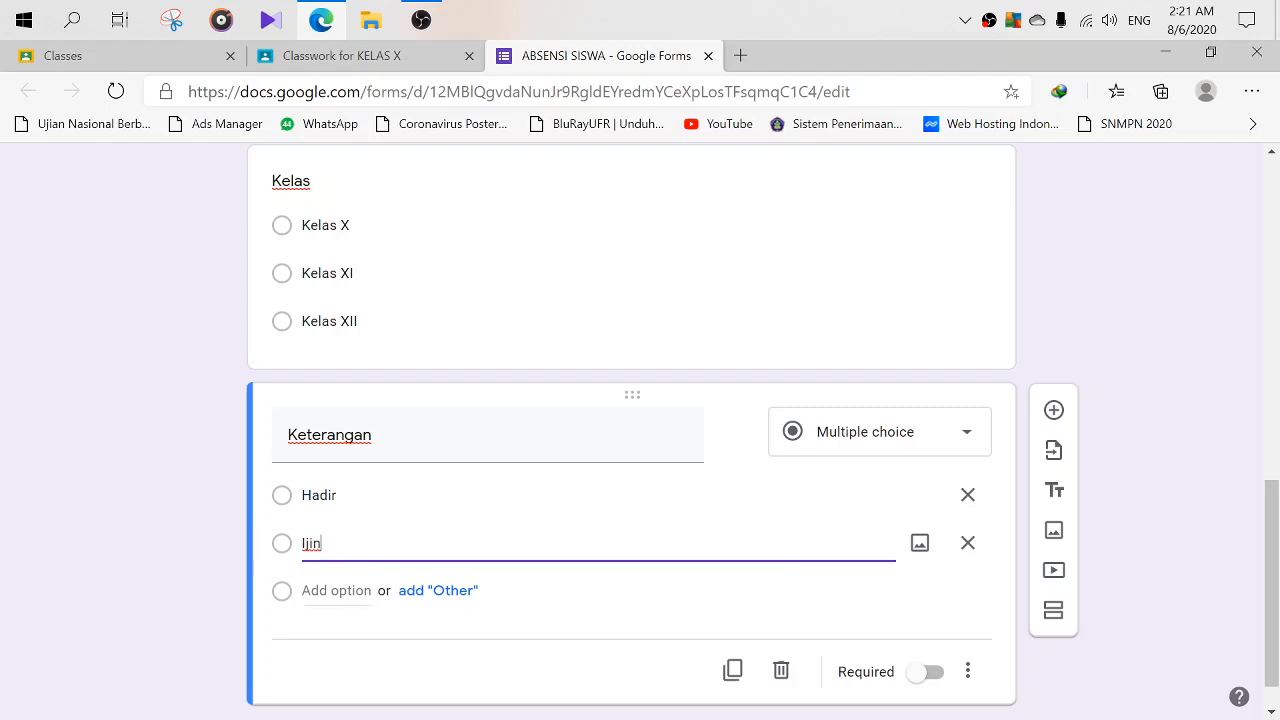
pyautogui.press('Return')
pyautogui.write('Sakit')
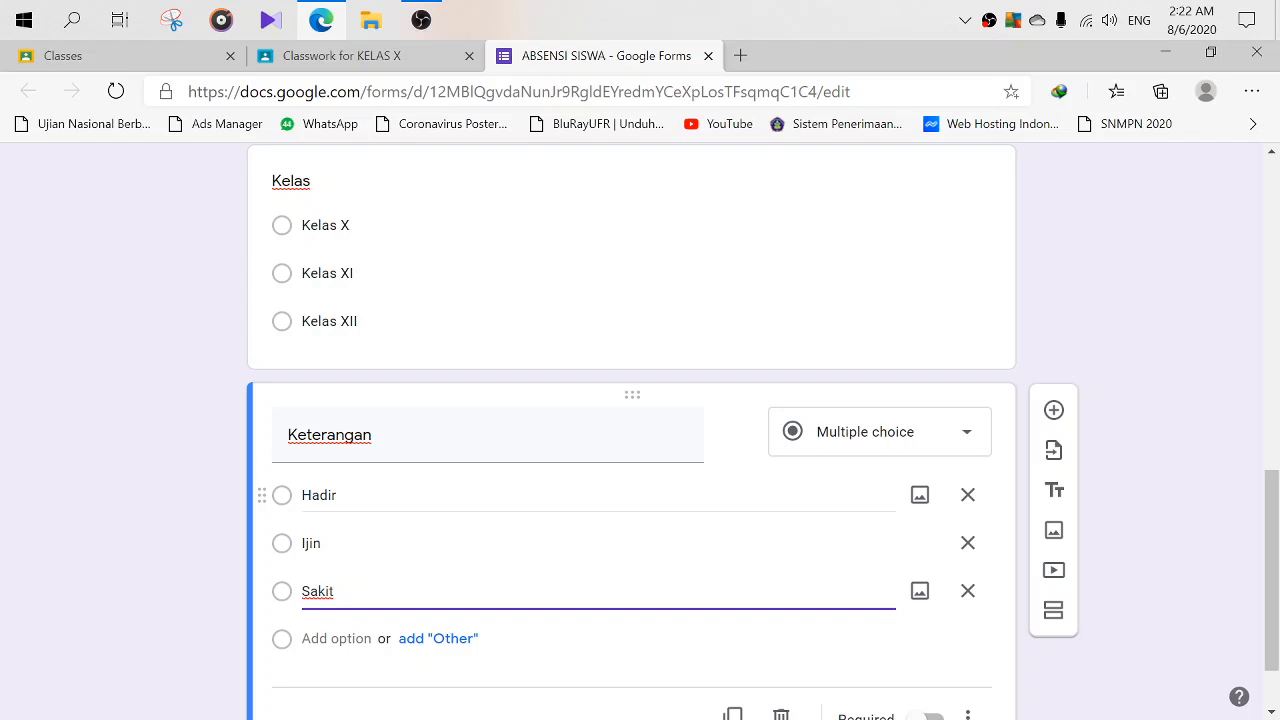
pyautogui.scroll(-1, 662, 530)
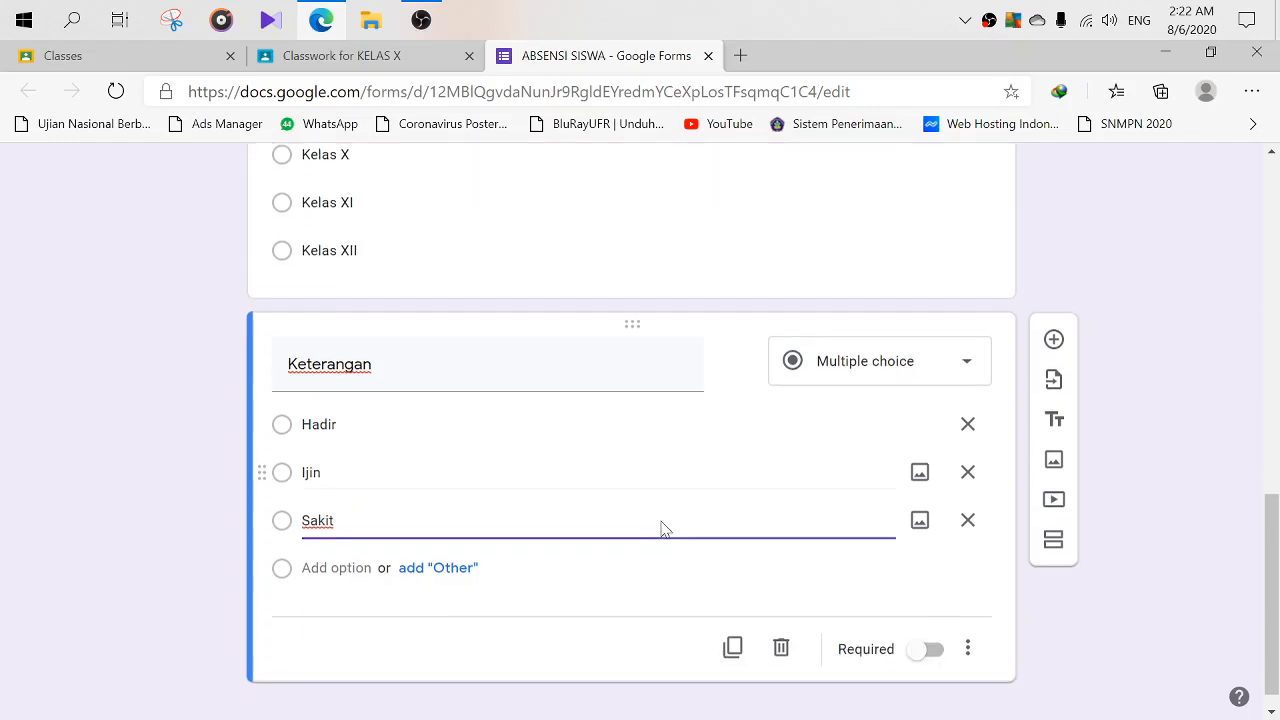
pyautogui.scroll(2, 578, 393)
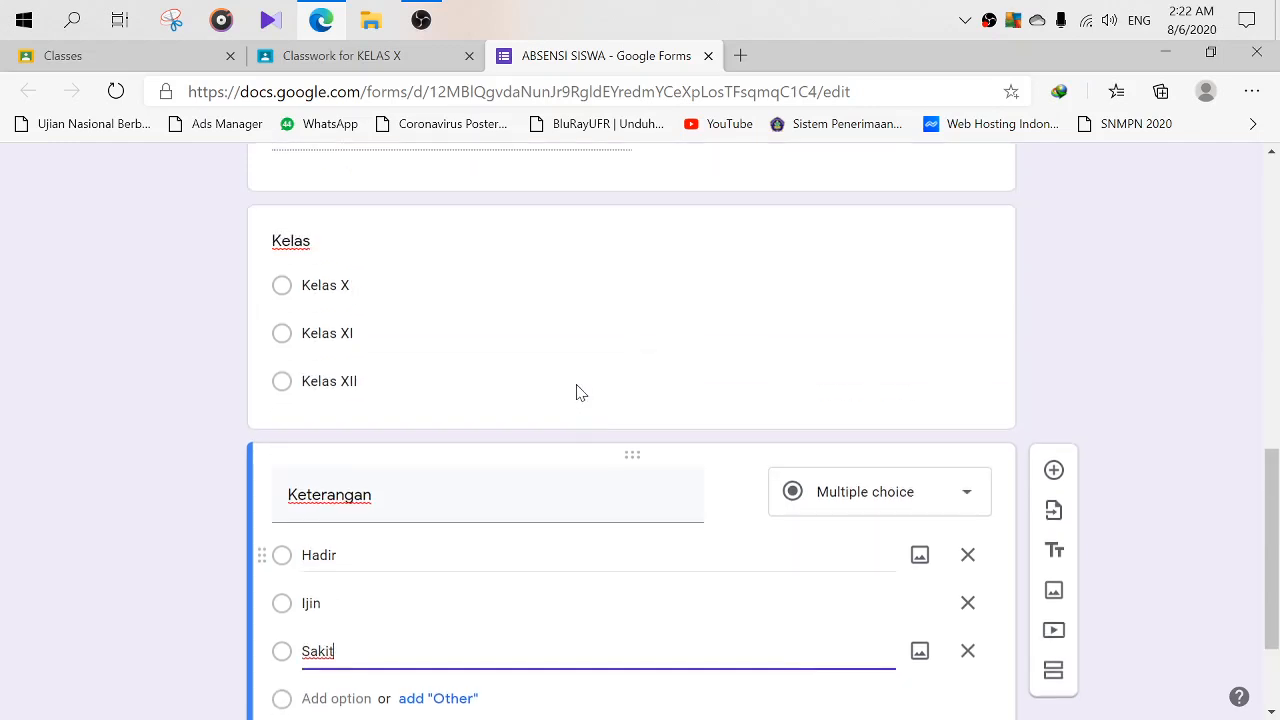
pyautogui.scroll(-2, 580, 395)
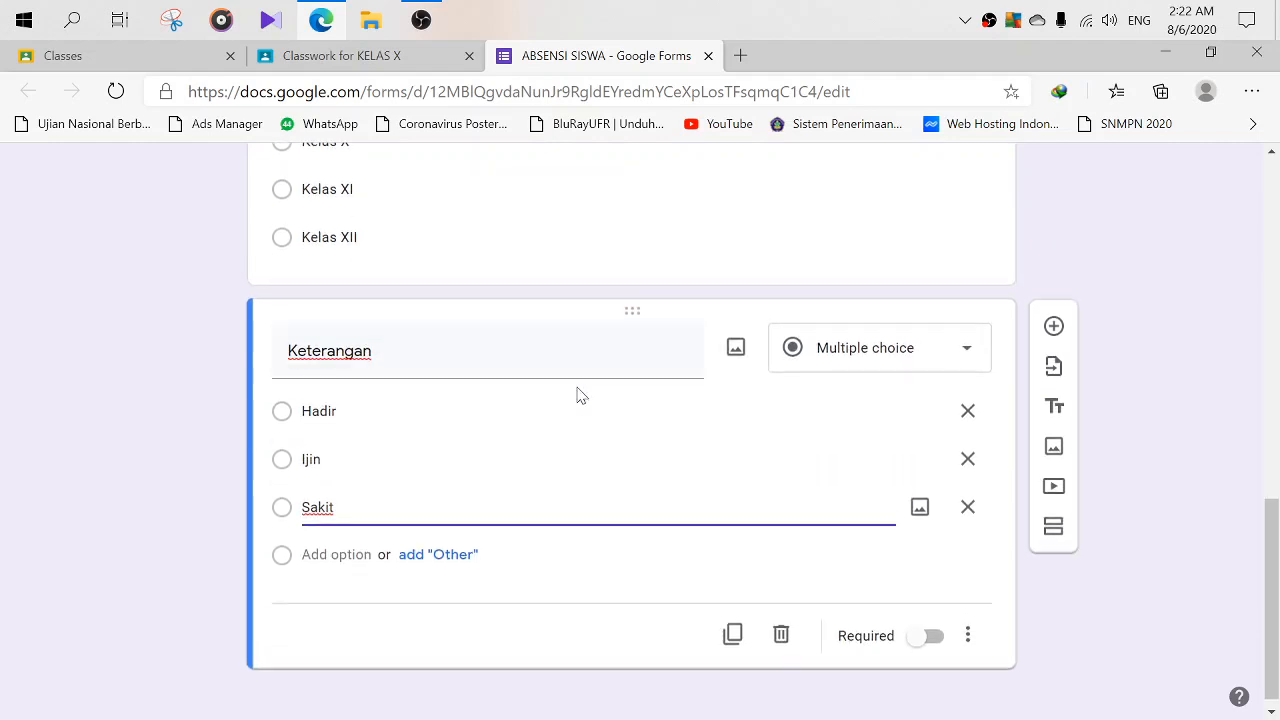
# - Make the Keterangan and Kelas questions required
pyautogui.click(929, 636)
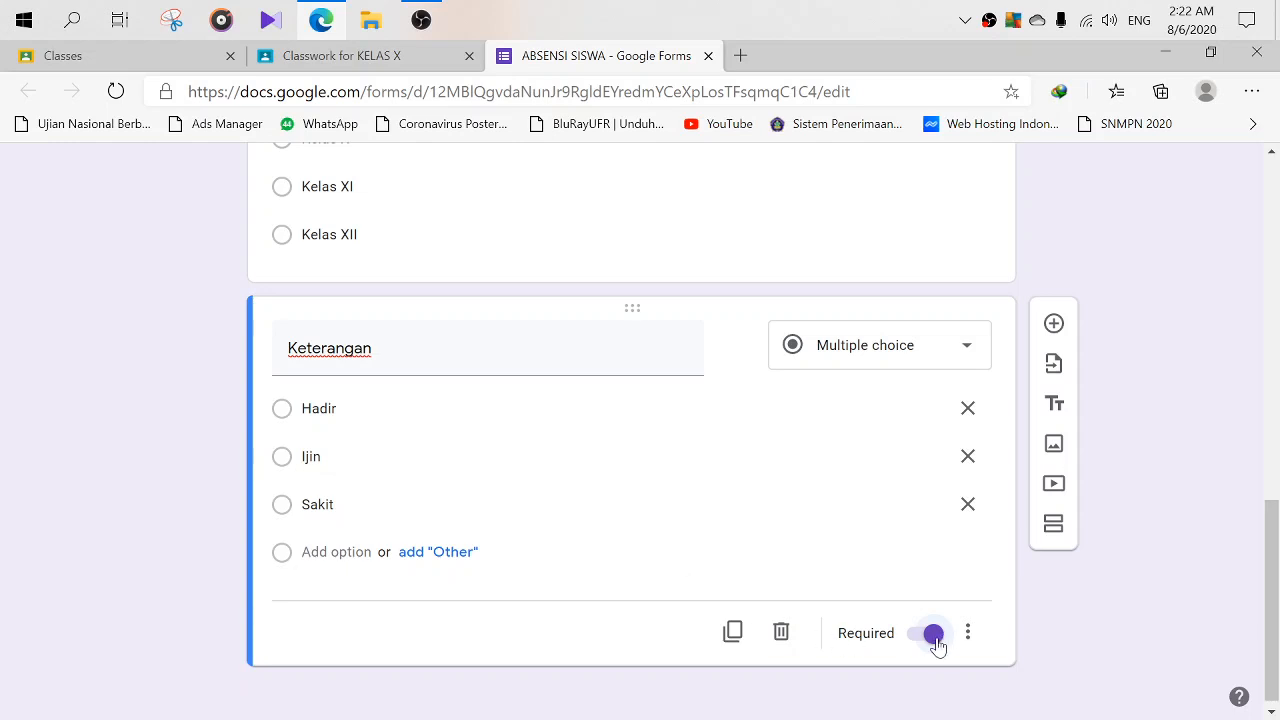
pyautogui.scroll(-1, 926, 638)
pyautogui.scroll(4, 906, 620)
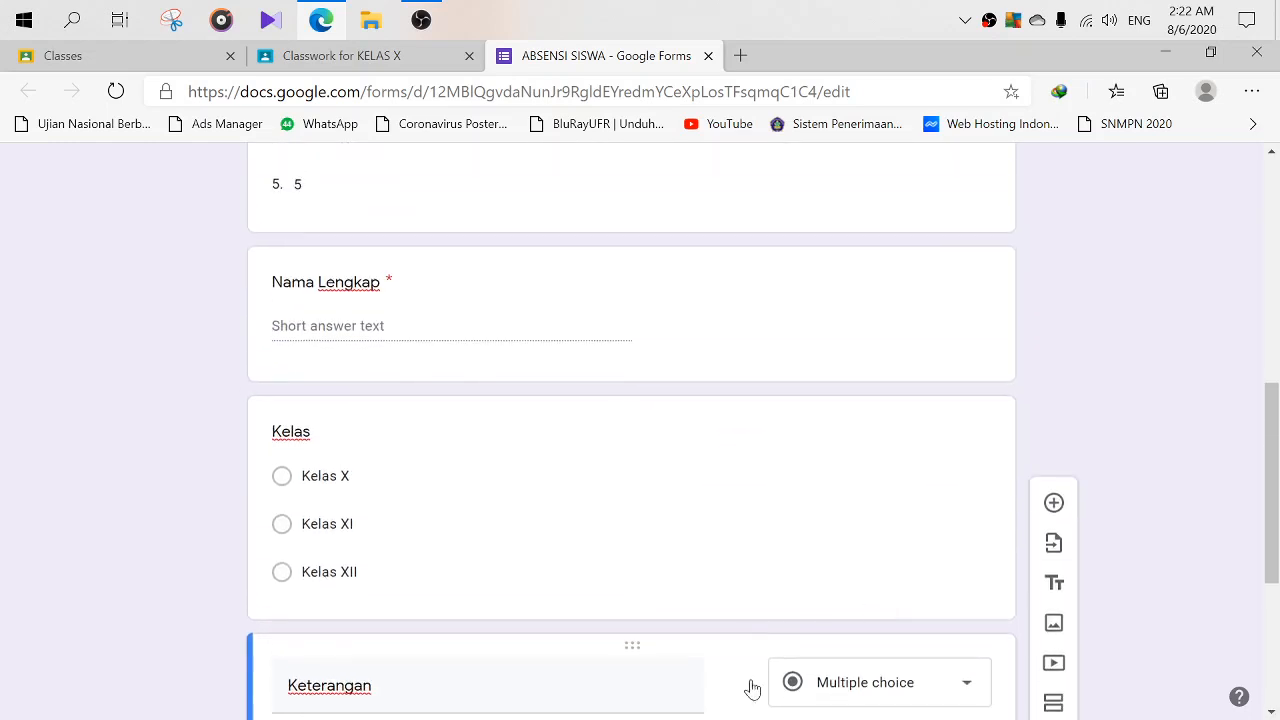
pyautogui.scroll(-4, 775, 692)
pyautogui.scroll(4, 790, 620)
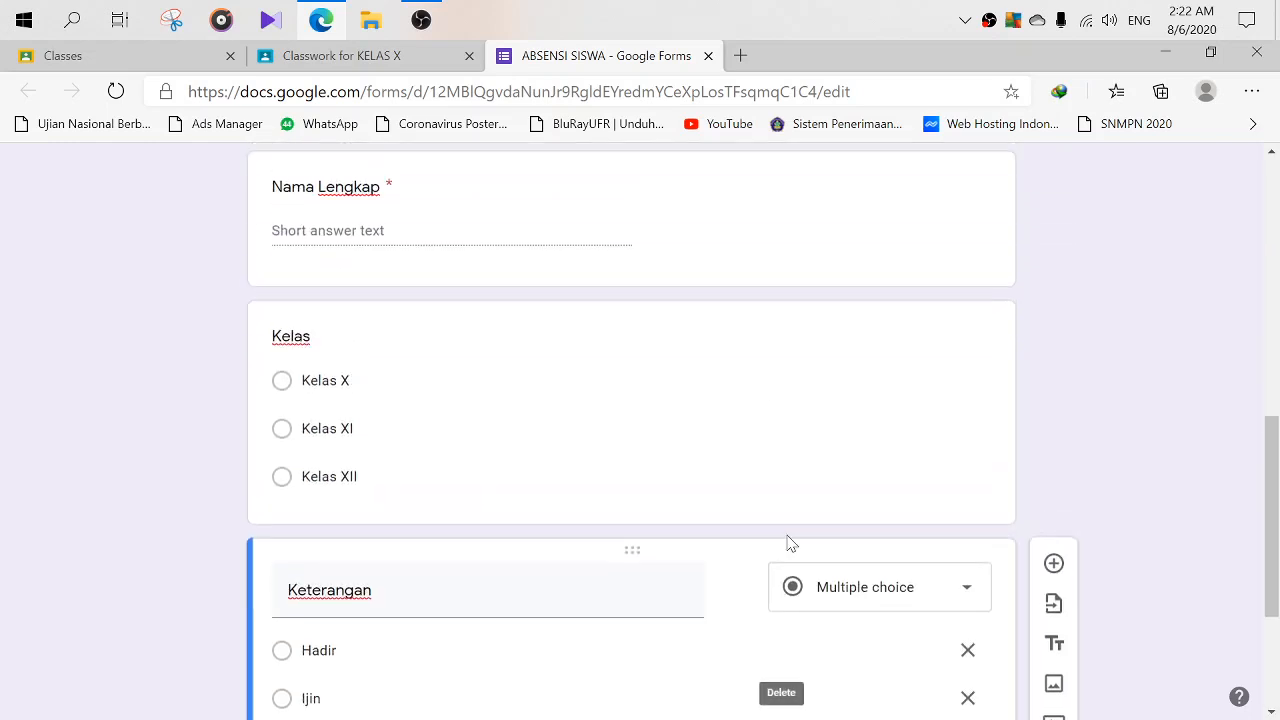
pyautogui.click(758, 322)
pyautogui.click(924, 648)
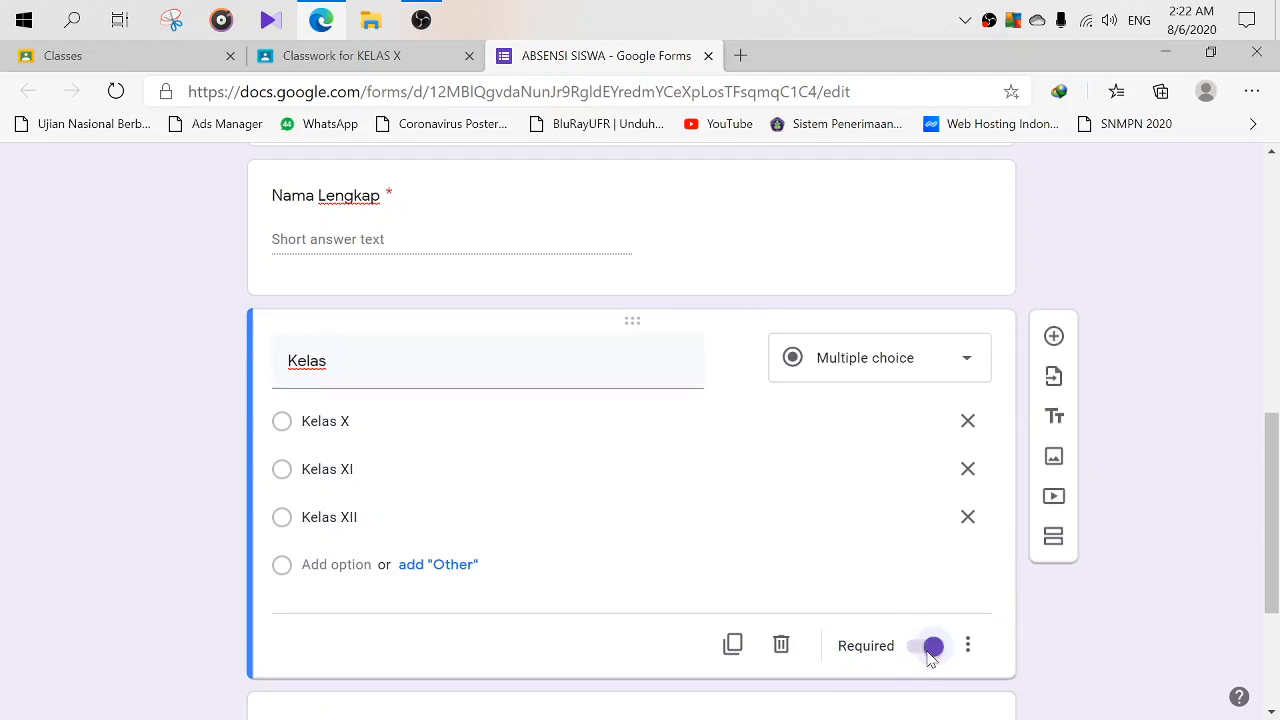
# - Review the Nama Lengkap, Pertemuan and Tanggal Pertemuan questions
pyautogui.scroll(3, 731, 403)
pyautogui.click(691, 457)
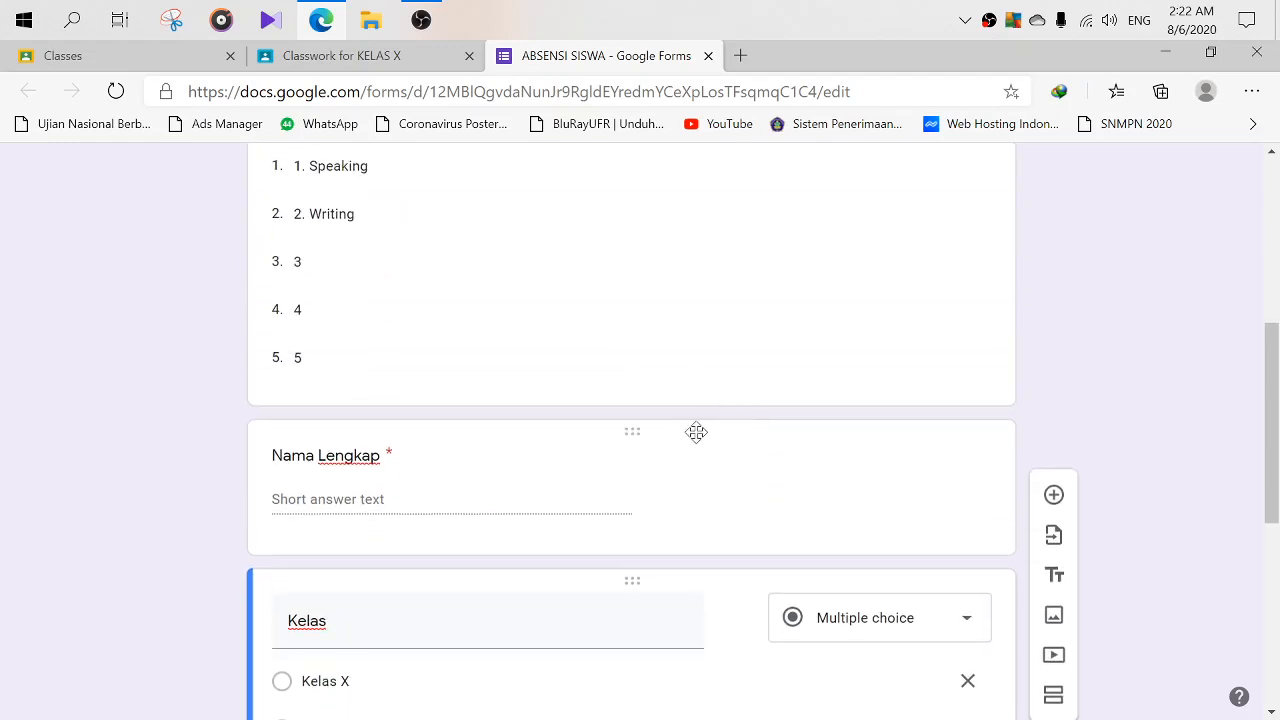
pyautogui.scroll(3, 740, 460)
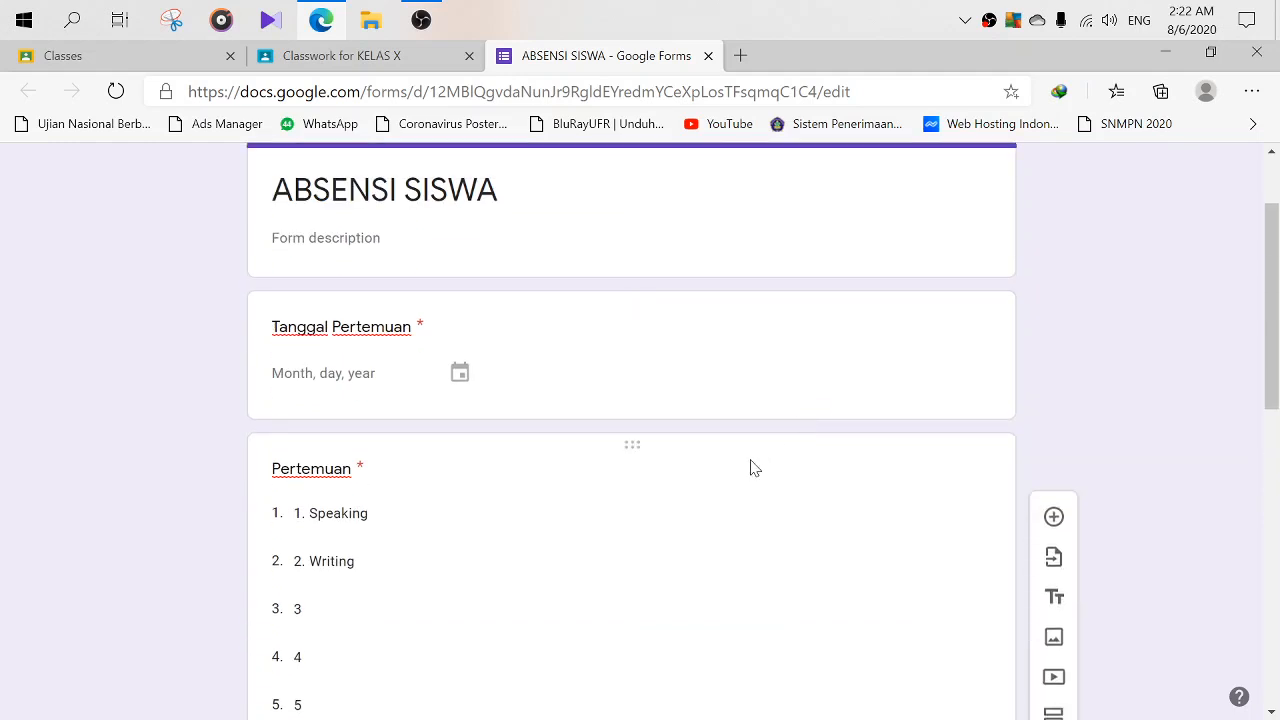
pyautogui.click(709, 452)
pyautogui.scroll(-3, 874, 557)
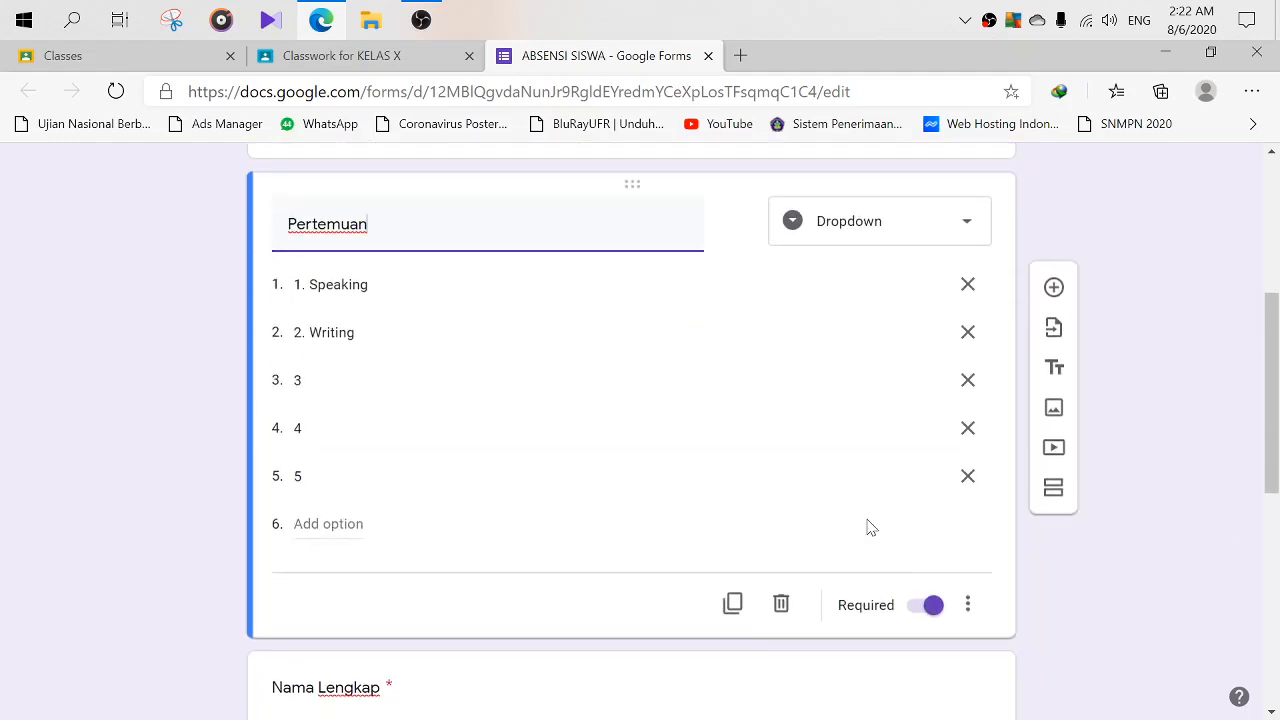
pyautogui.scroll(3, 630, 380)
pyautogui.scroll(2, 630, 380)
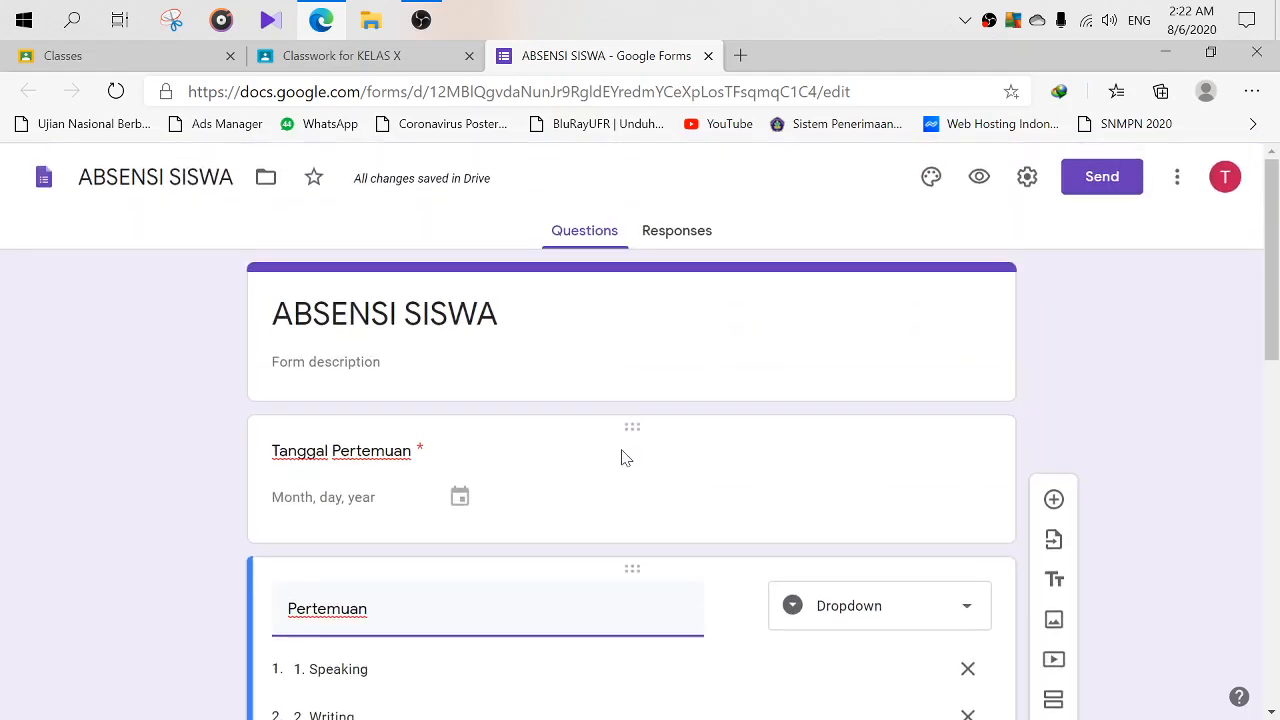
pyautogui.click(675, 430)
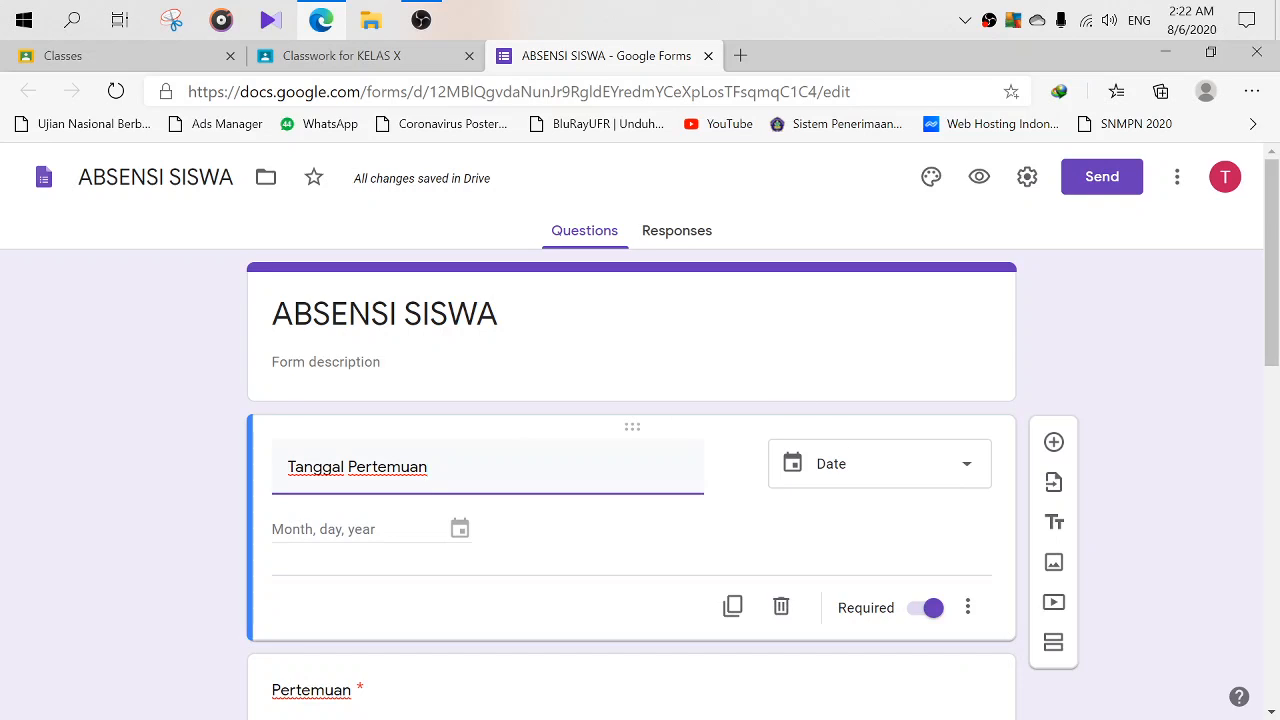
pyautogui.scroll(-7, 877, 431)
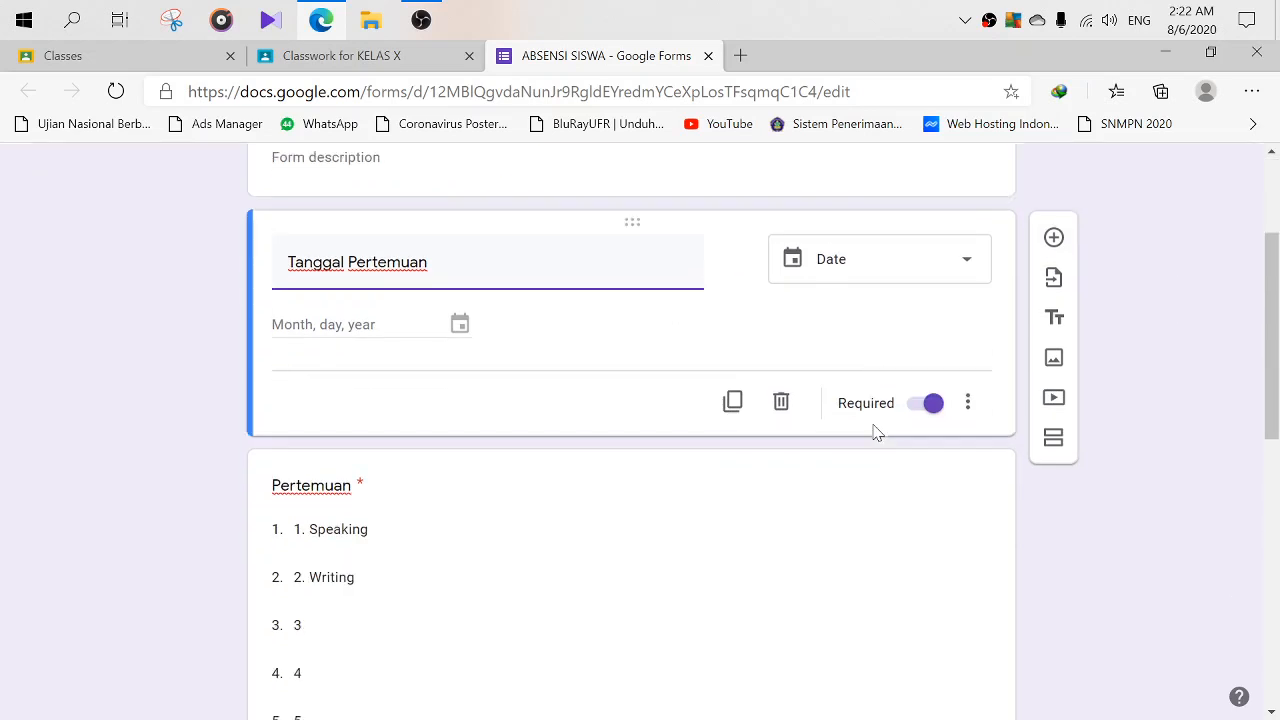
pyautogui.scroll(-3, 809, 432)
pyautogui.scroll(10, 809, 432)
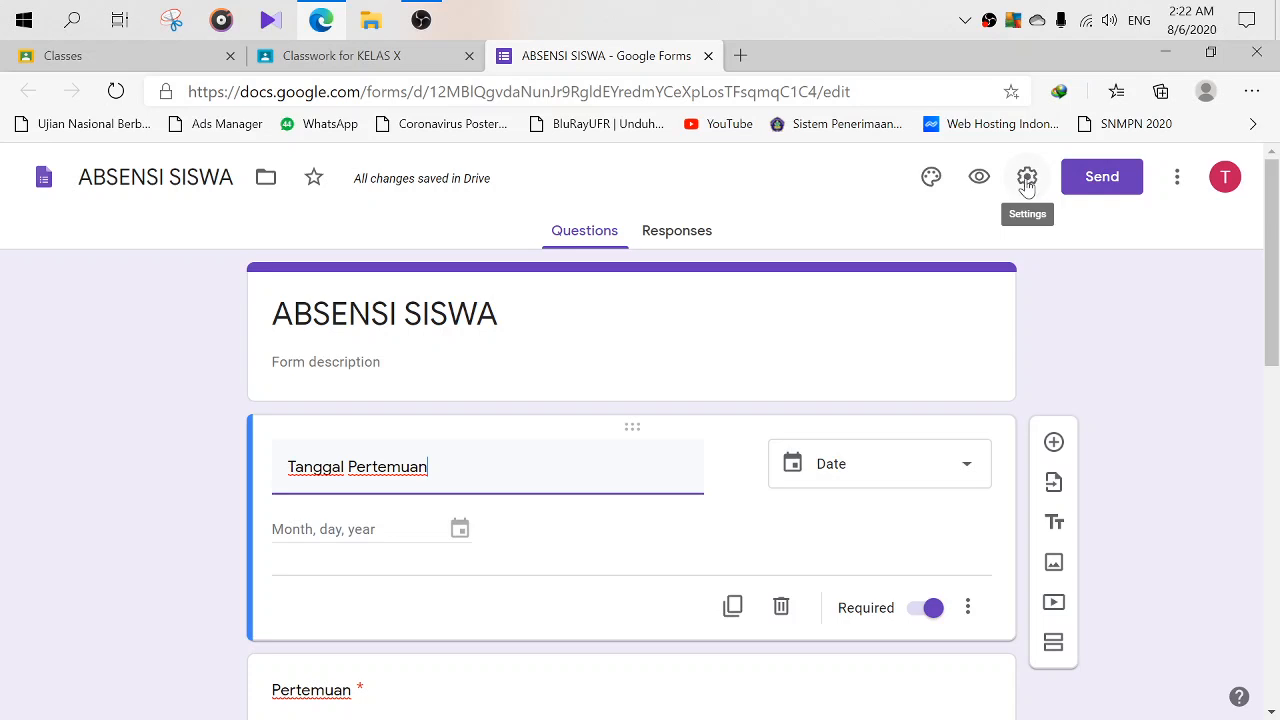
# - In the form Settings, allow editing after submit, then view the Presentation settings
pyautogui.click(1027, 178)
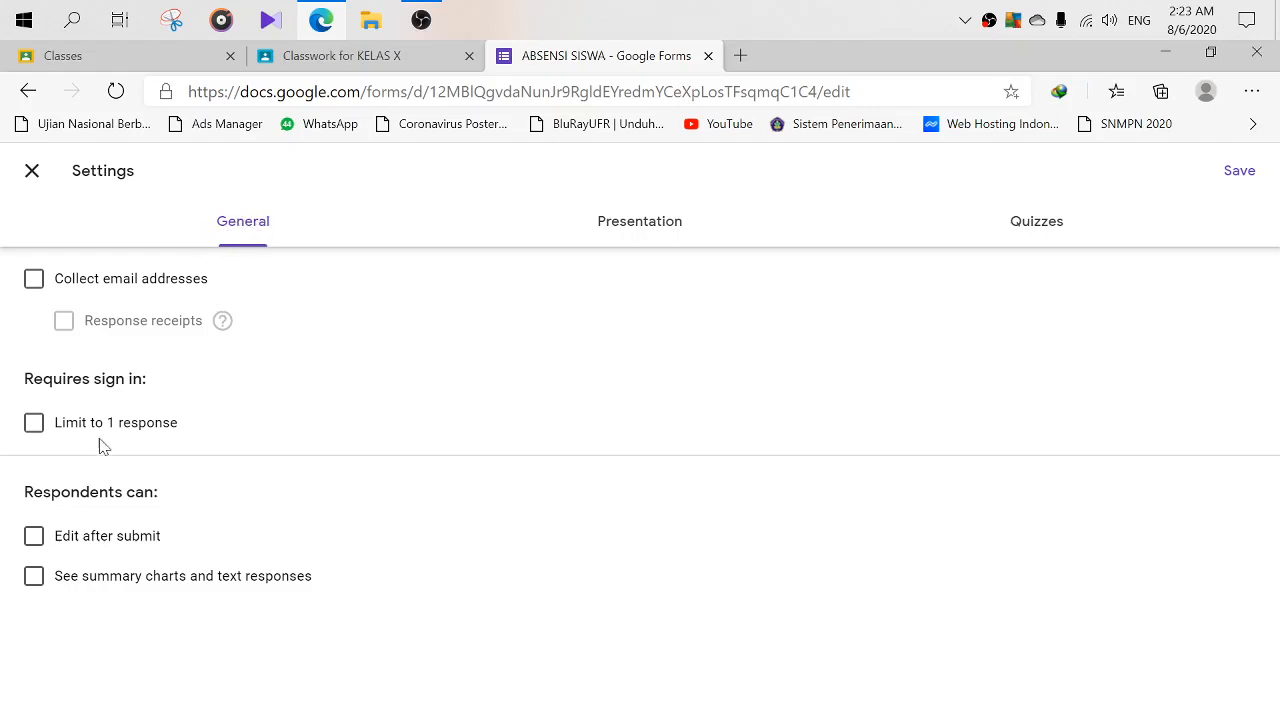
pyautogui.click(34, 540)
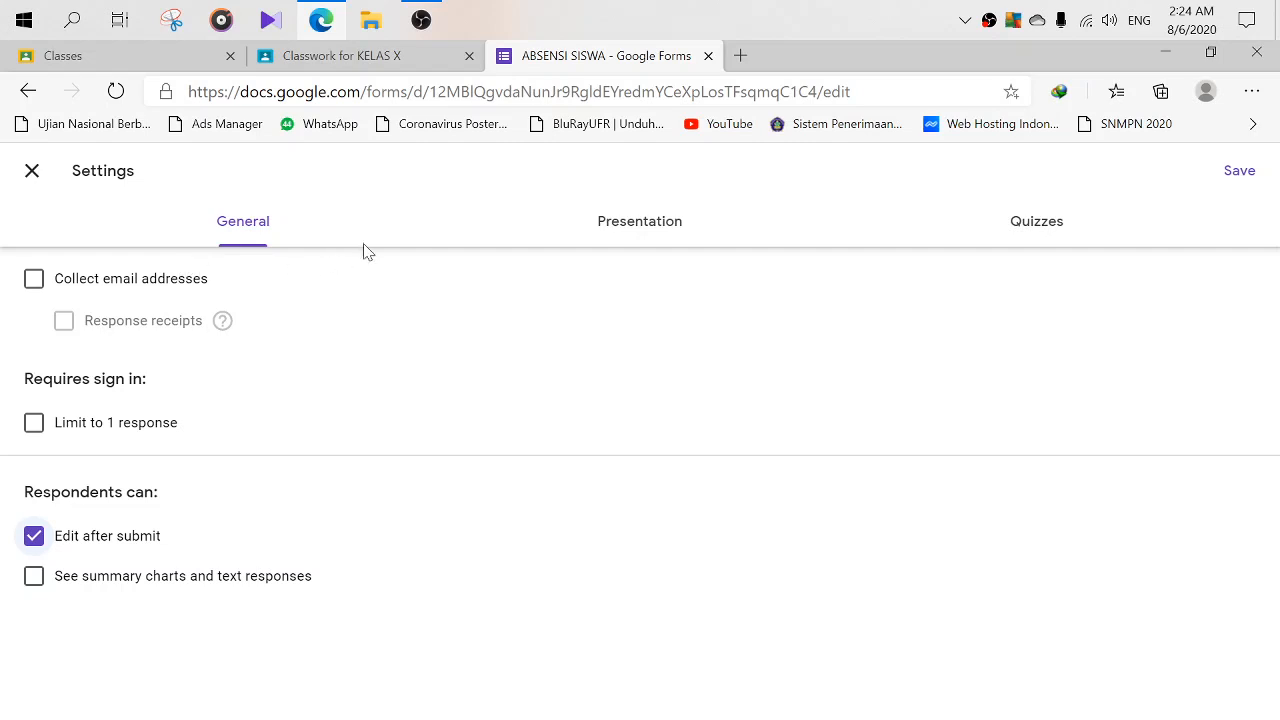
pyautogui.click(625, 229)
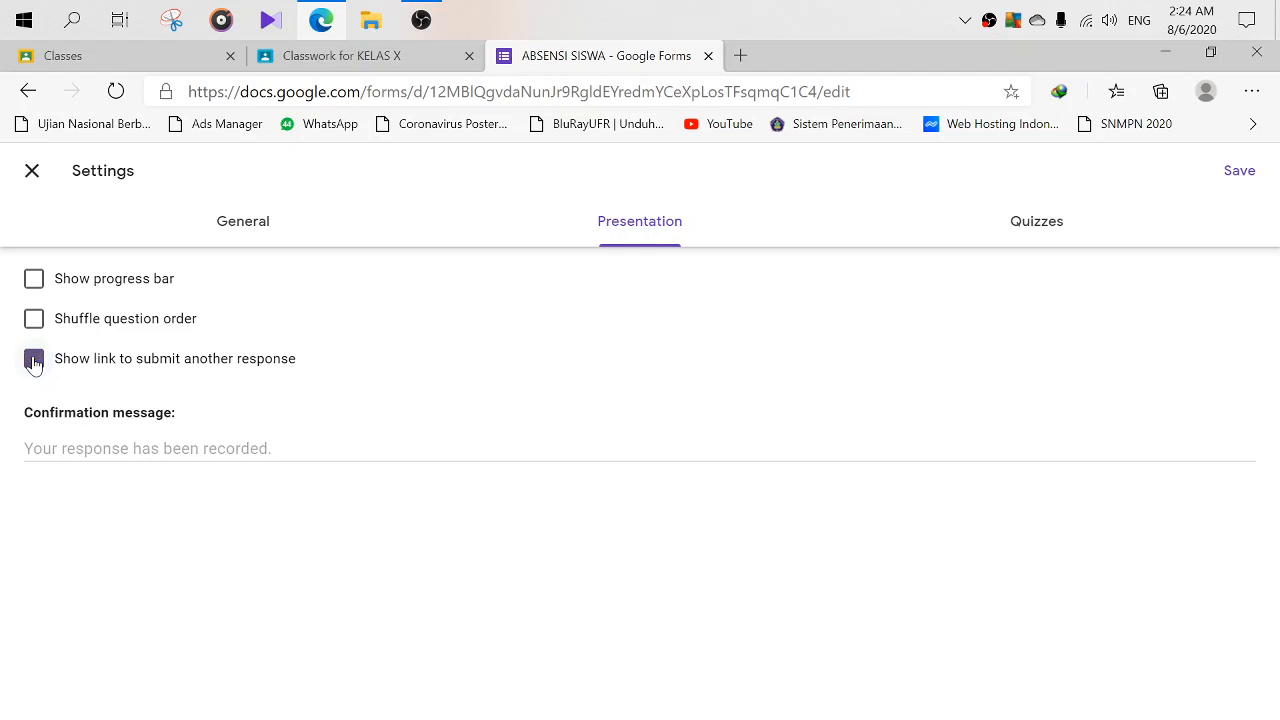
# - Hide the submit-another-response link and set the confirmation message 'Terima Kasih Absensi anda Sudah Terkirim'
pyautogui.click(34, 362)
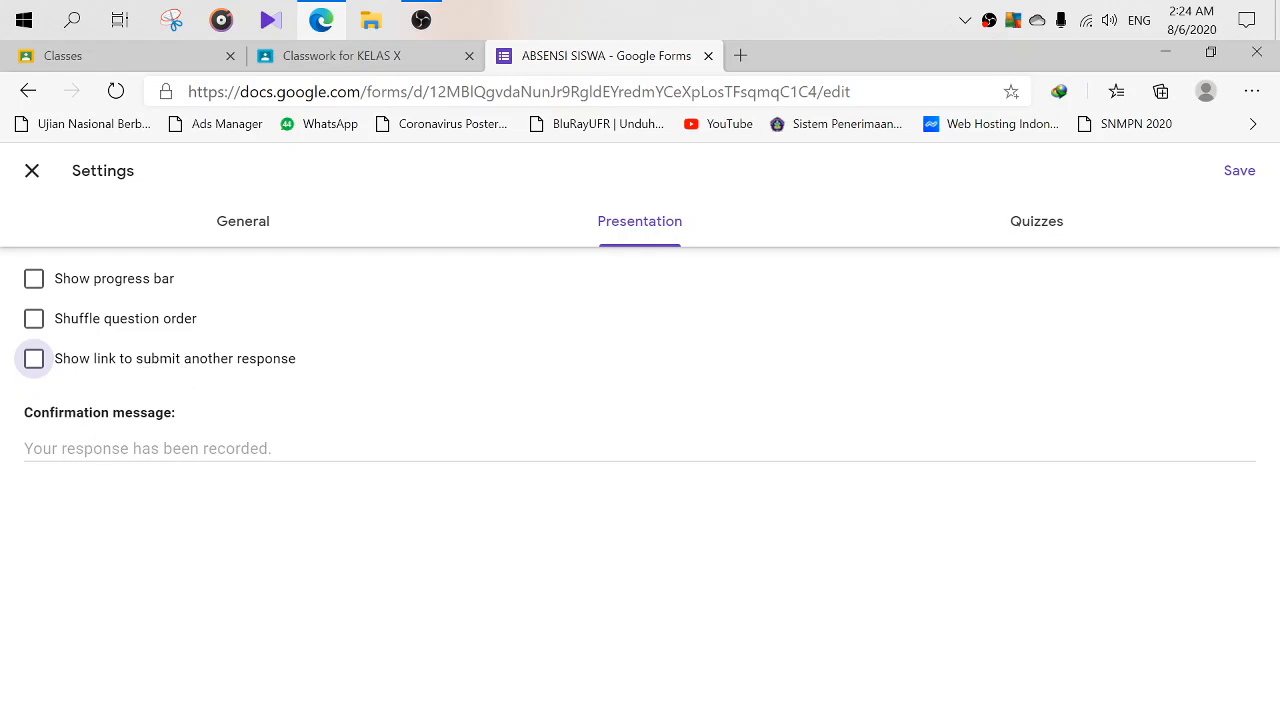
pyautogui.press('Tab')
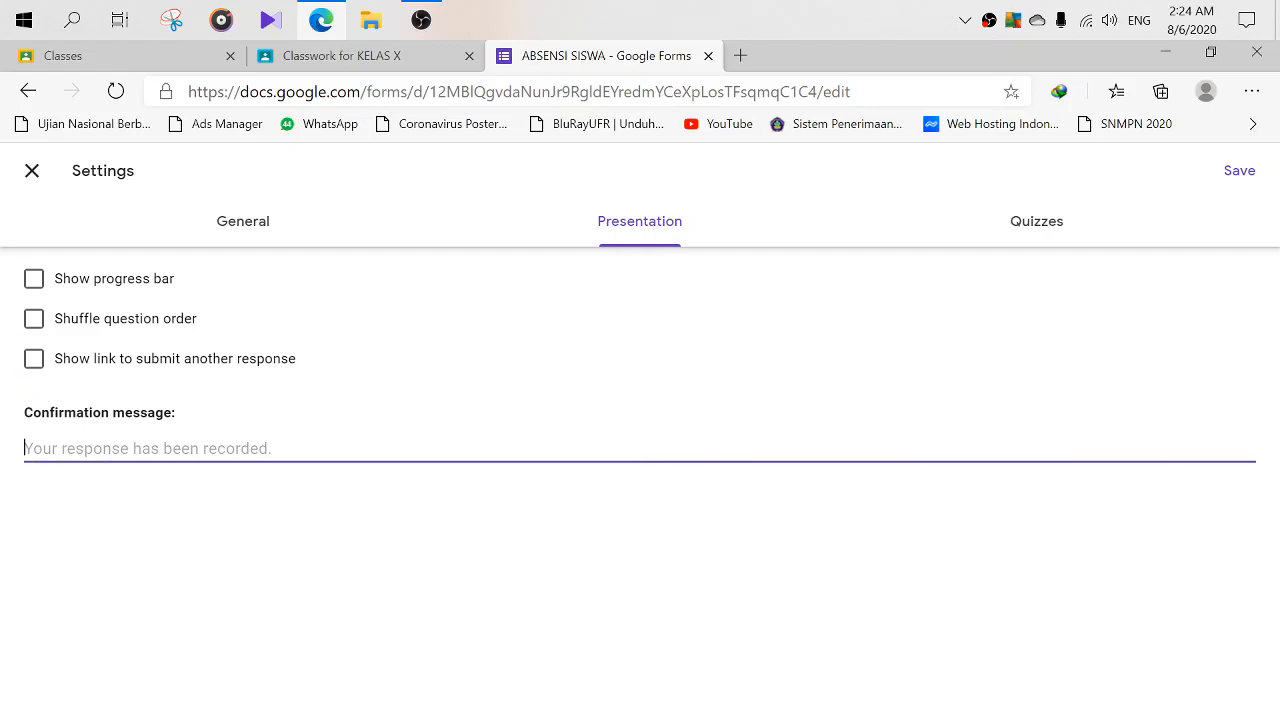
pyautogui.write('T')
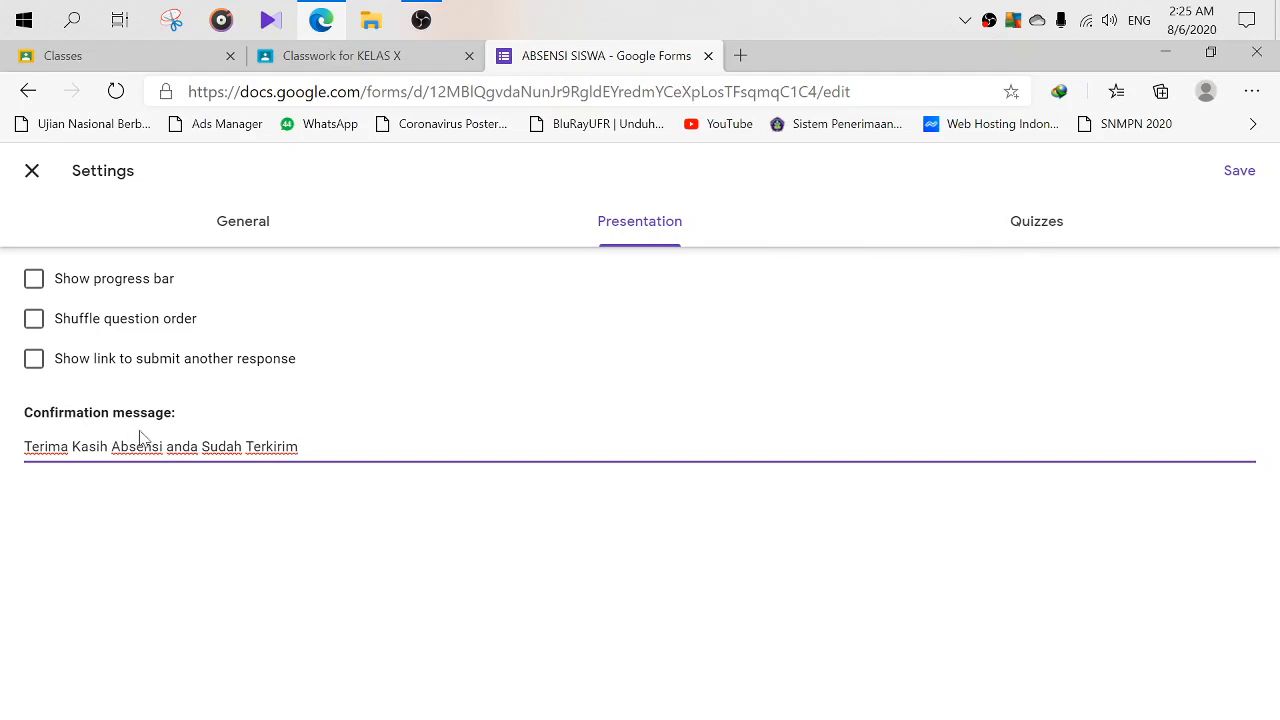
# - Look over the Quiz and General settings, then save the settings
pyautogui.click(1035, 236)
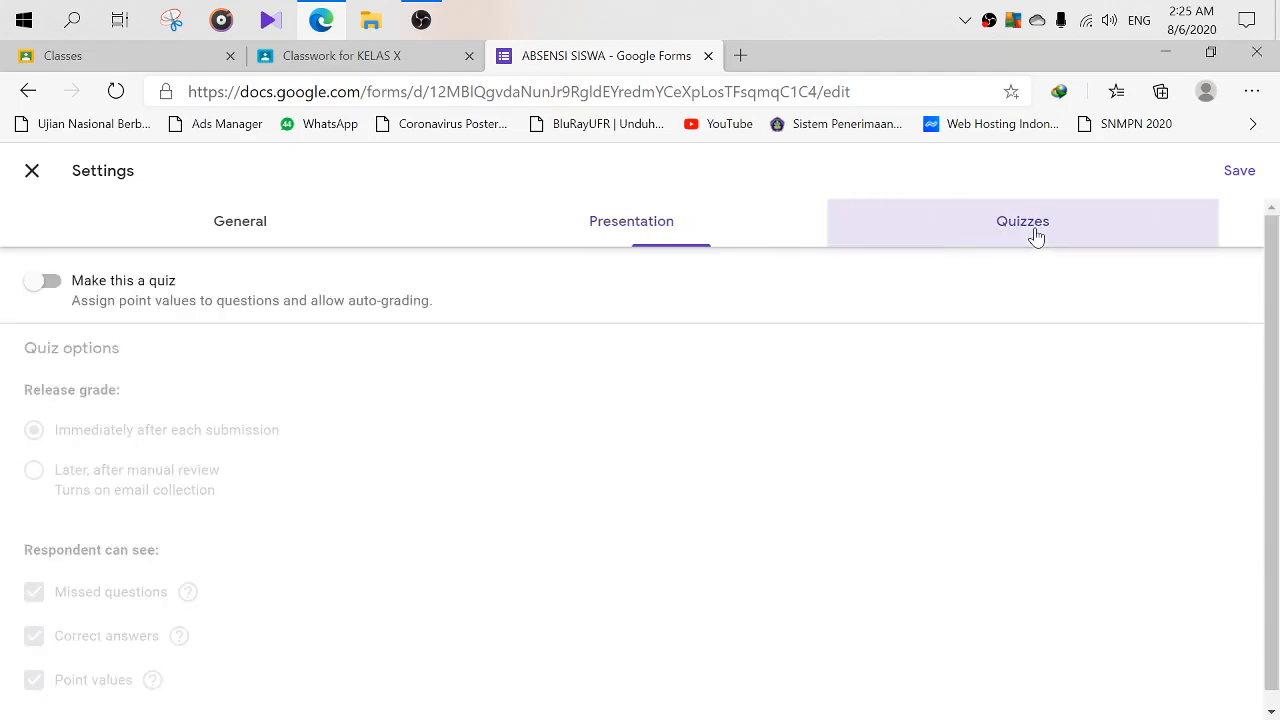
pyautogui.click(646, 230)
pyautogui.click(250, 233)
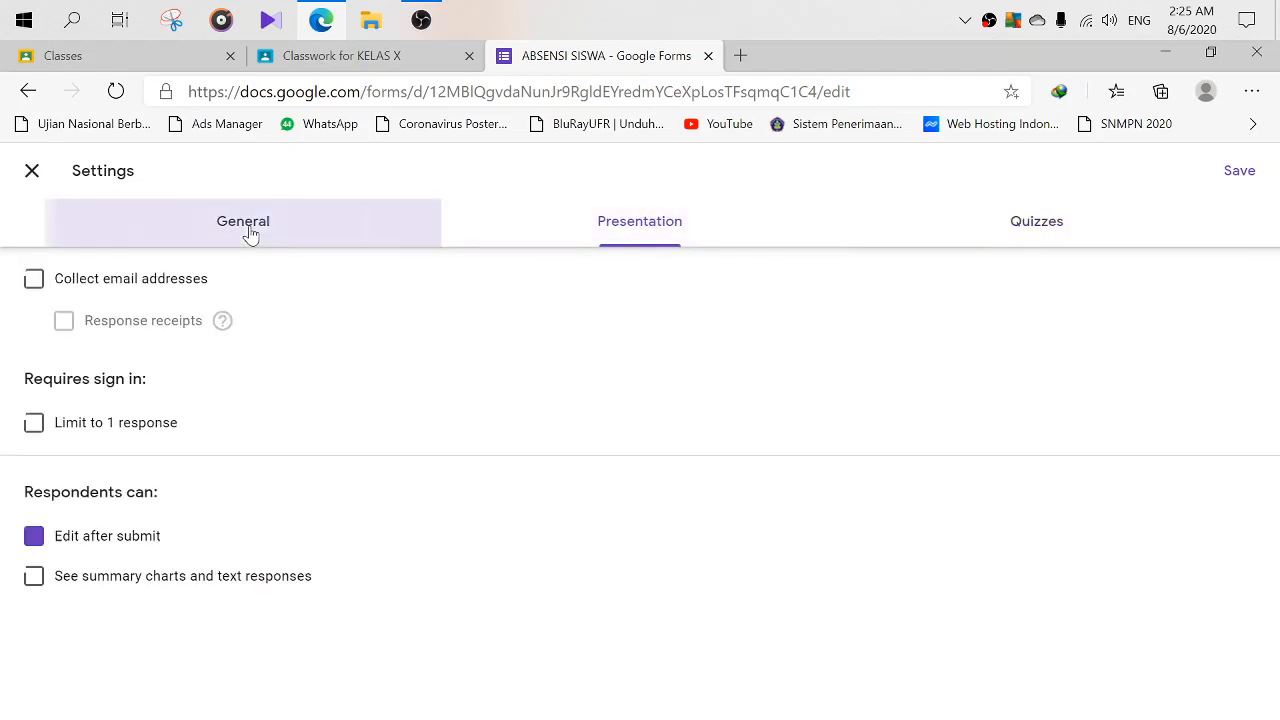
pyautogui.click(640, 226)
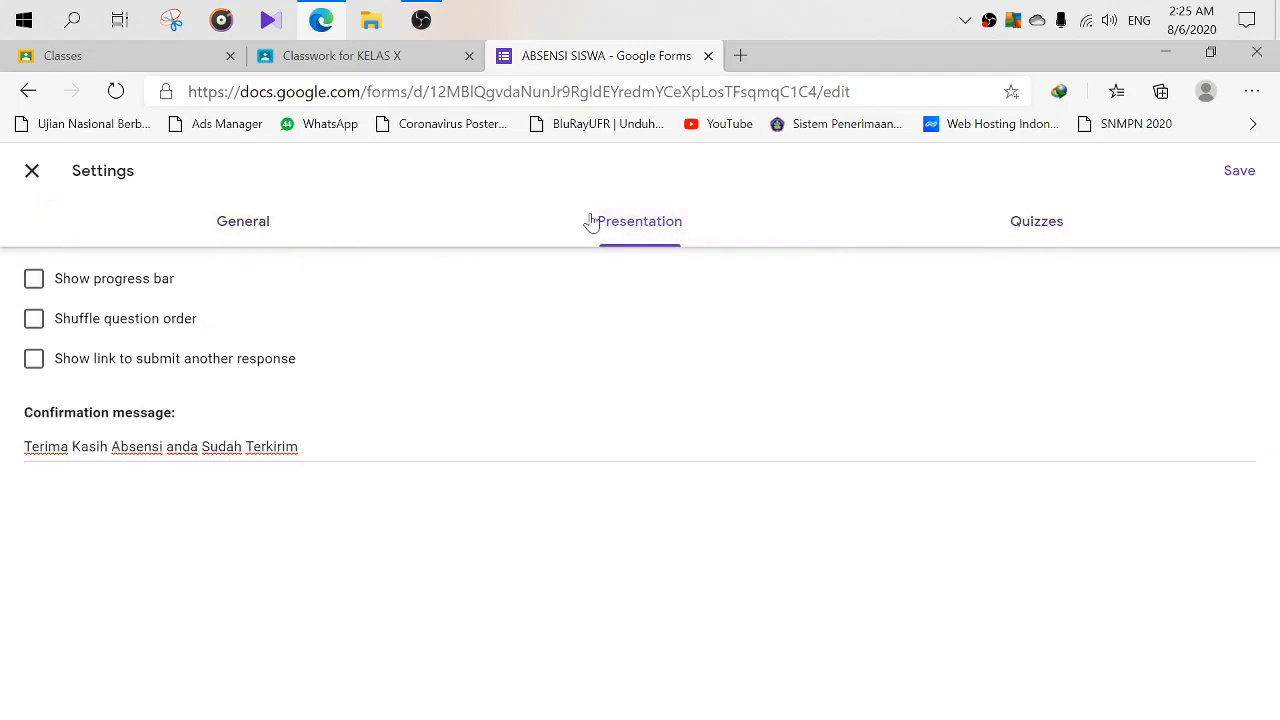
pyautogui.click(260, 229)
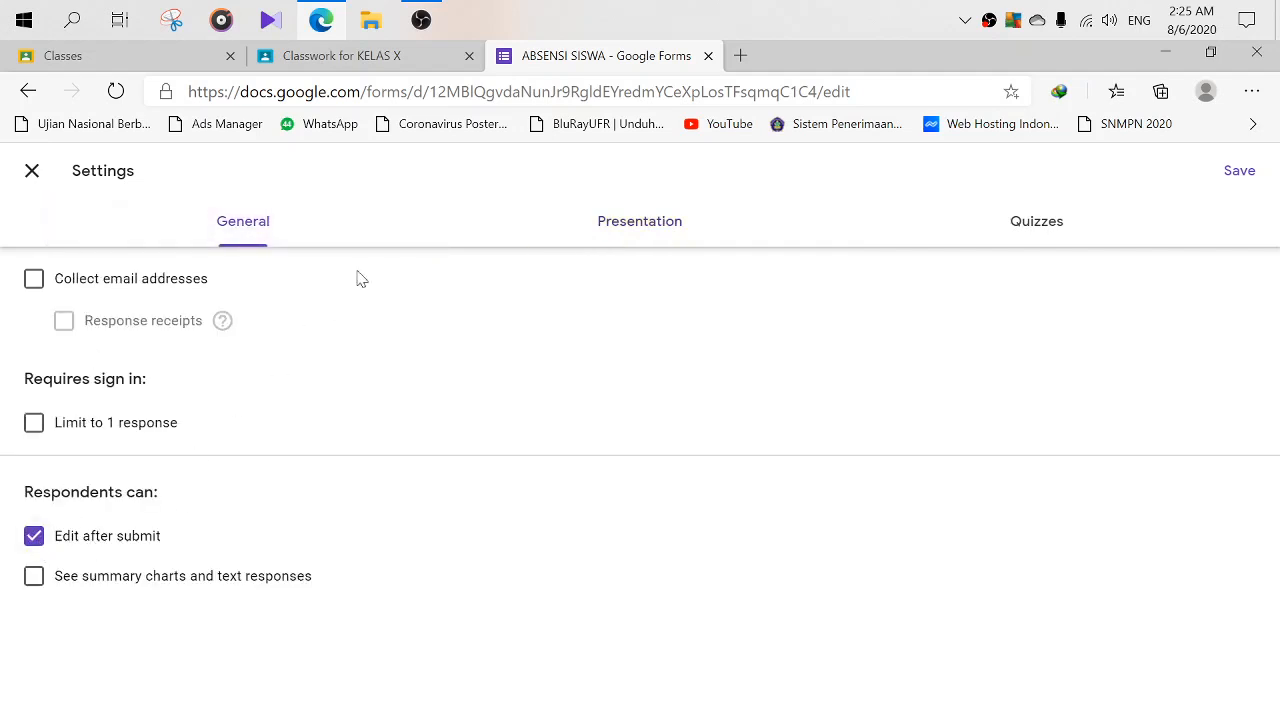
pyautogui.click(621, 224)
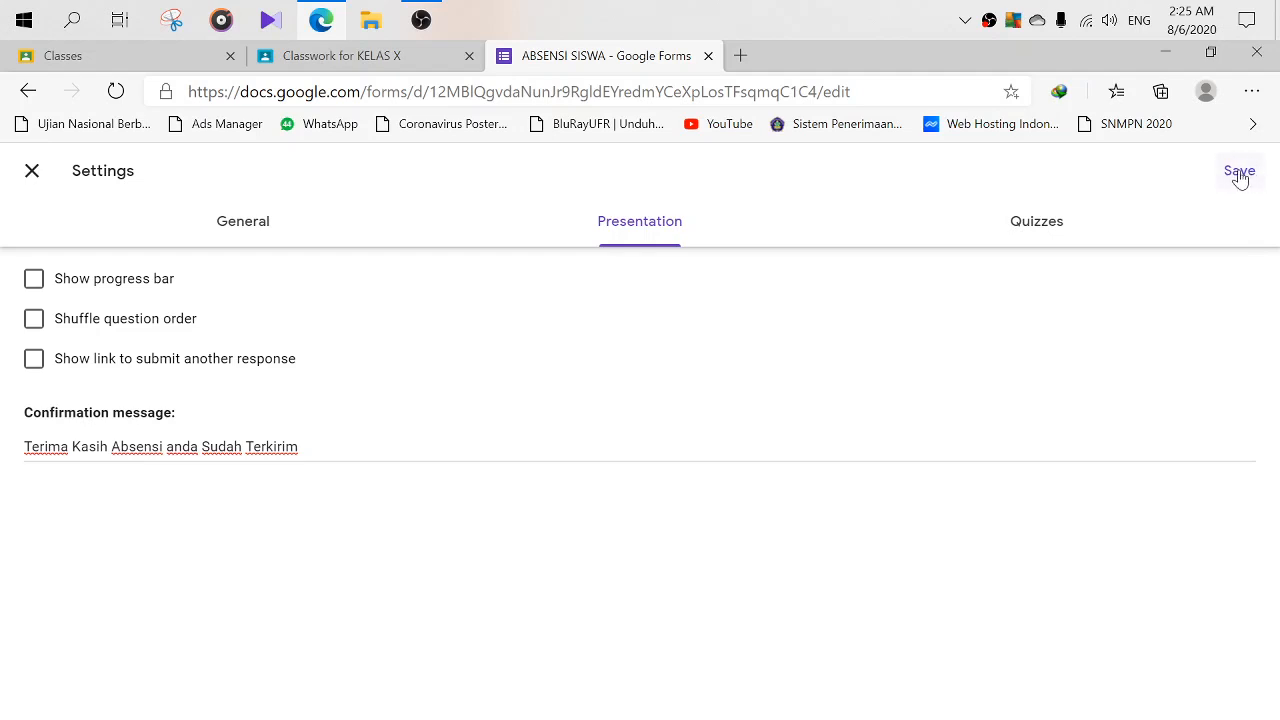
pyautogui.click(1240, 173)
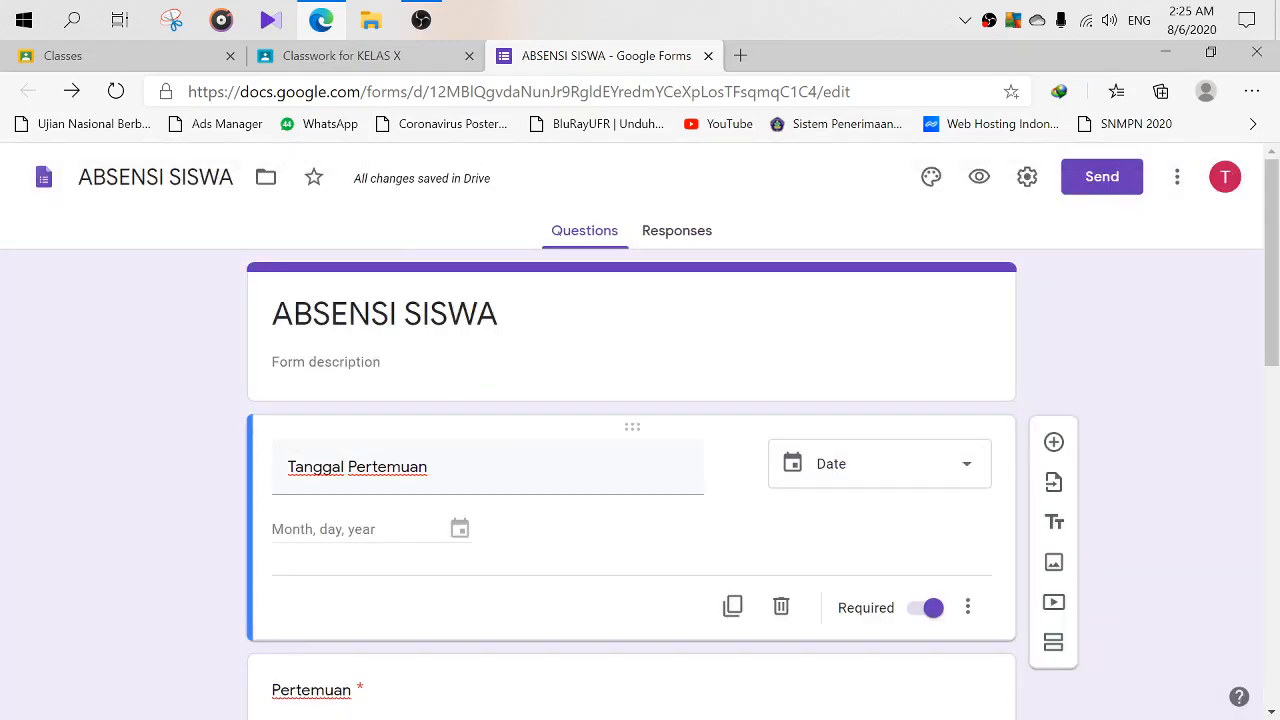
pyautogui.scroll(-3, 887, 335)
pyautogui.scroll(3, 888, 328)
pyautogui.scroll(-9, 1220, 317)
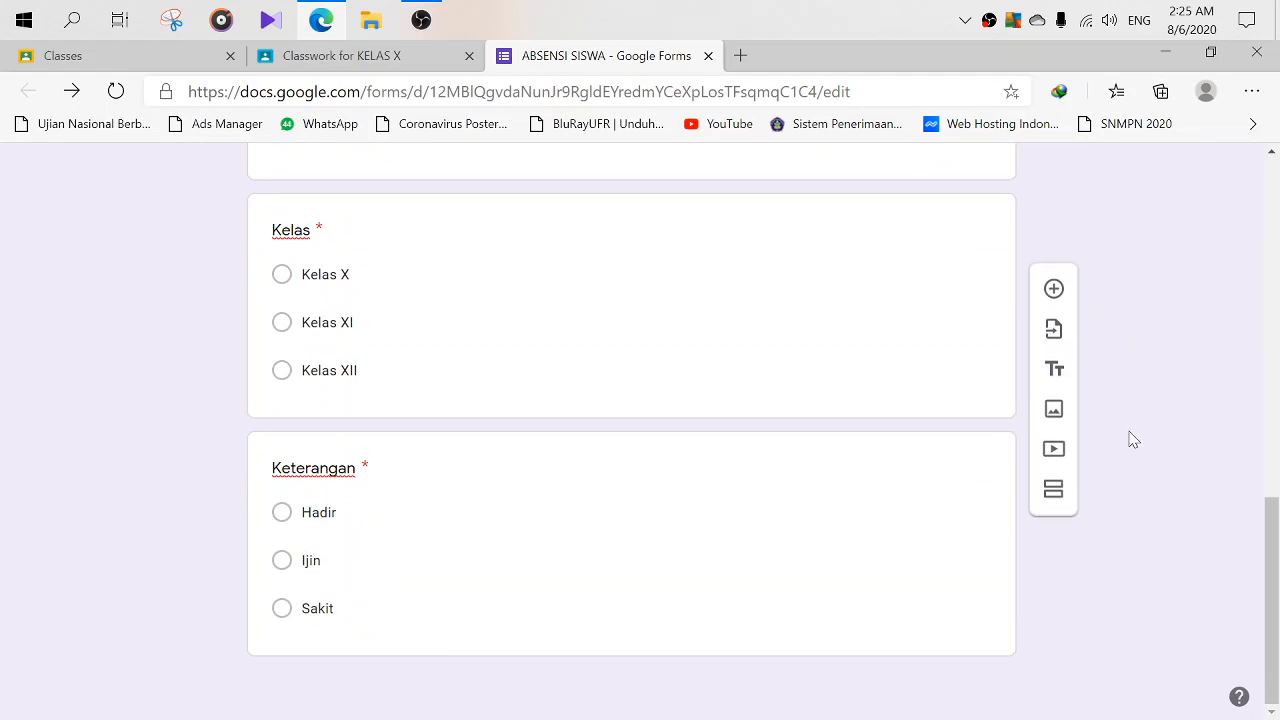
pyautogui.scroll(8, 745, 450)
pyautogui.scroll(-10, 175, 380)
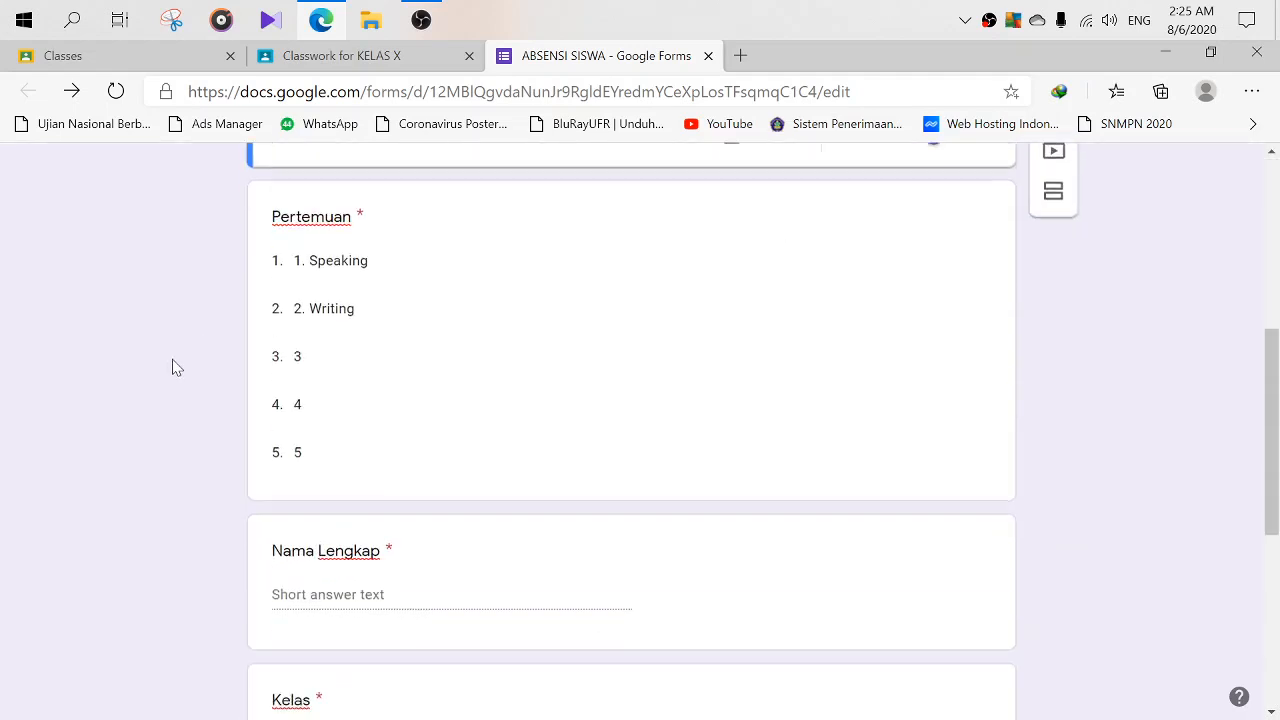
pyautogui.scroll(10, 190, 470)
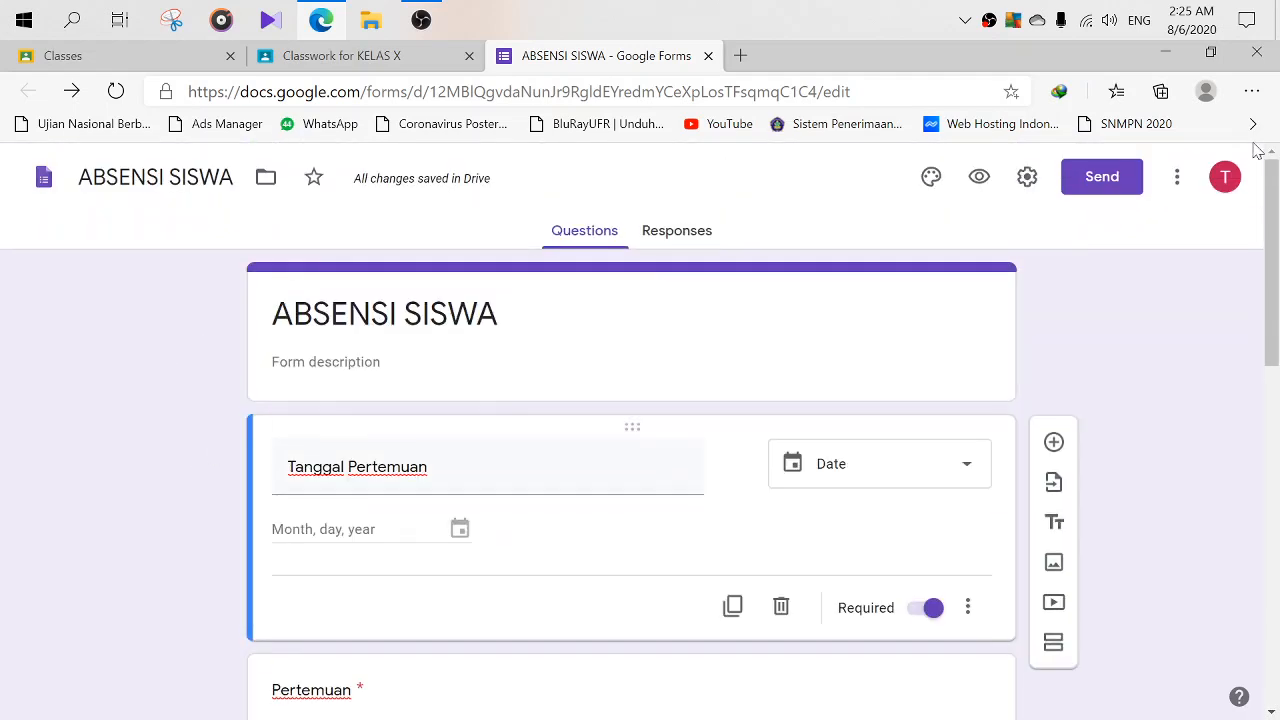
pyautogui.scroll(-3, 990, 330)
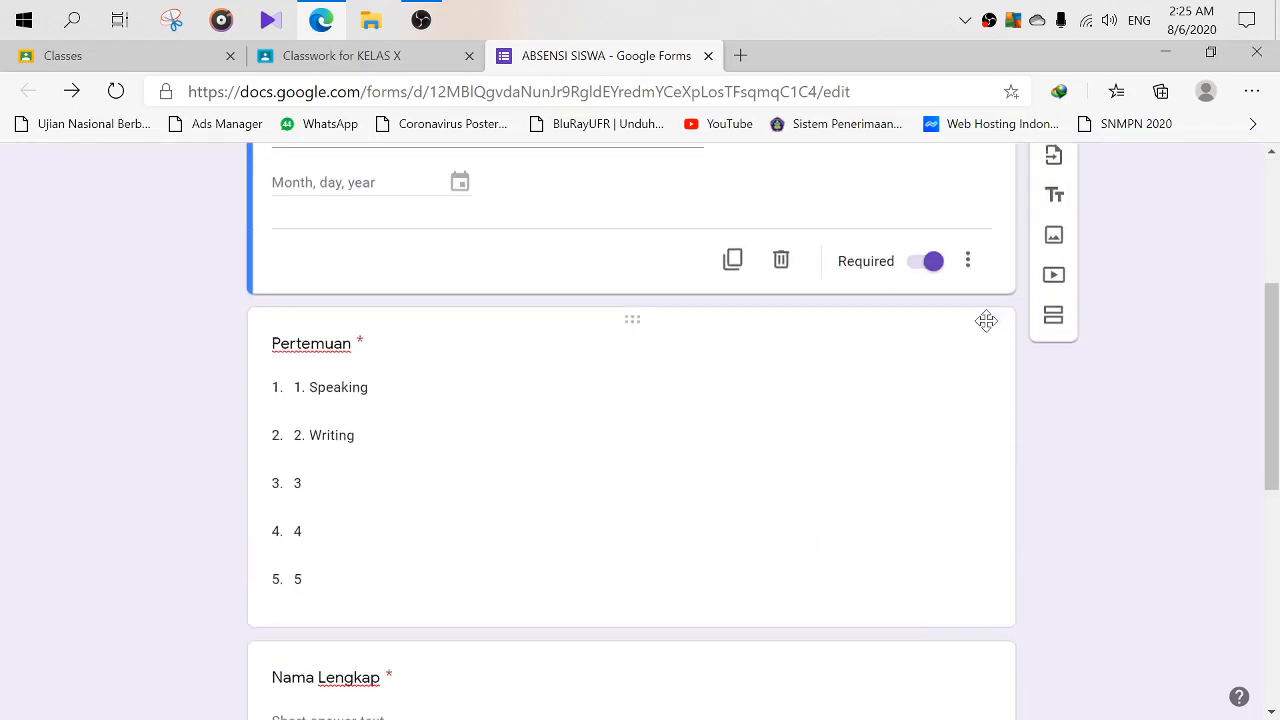
pyautogui.scroll(3, 986, 323)
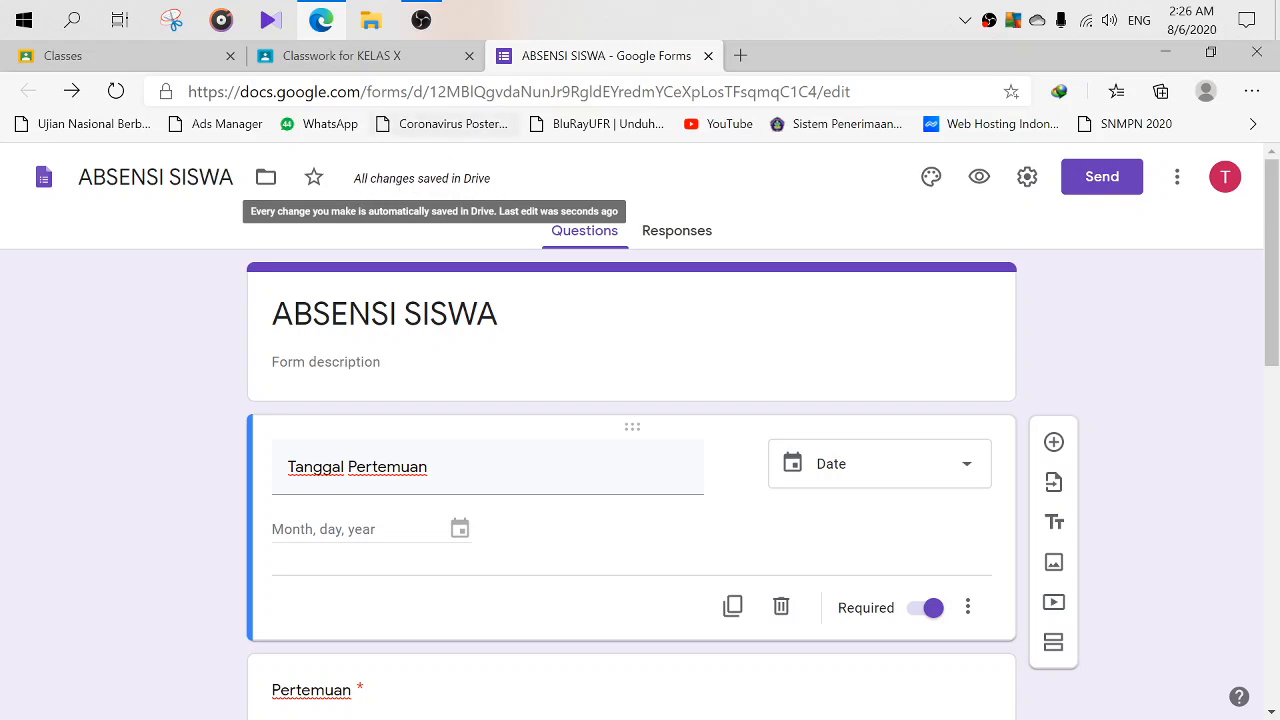
# - Back on the Classroom material, add KELAS XI to the classes it posts to
pyautogui.click(372, 60)
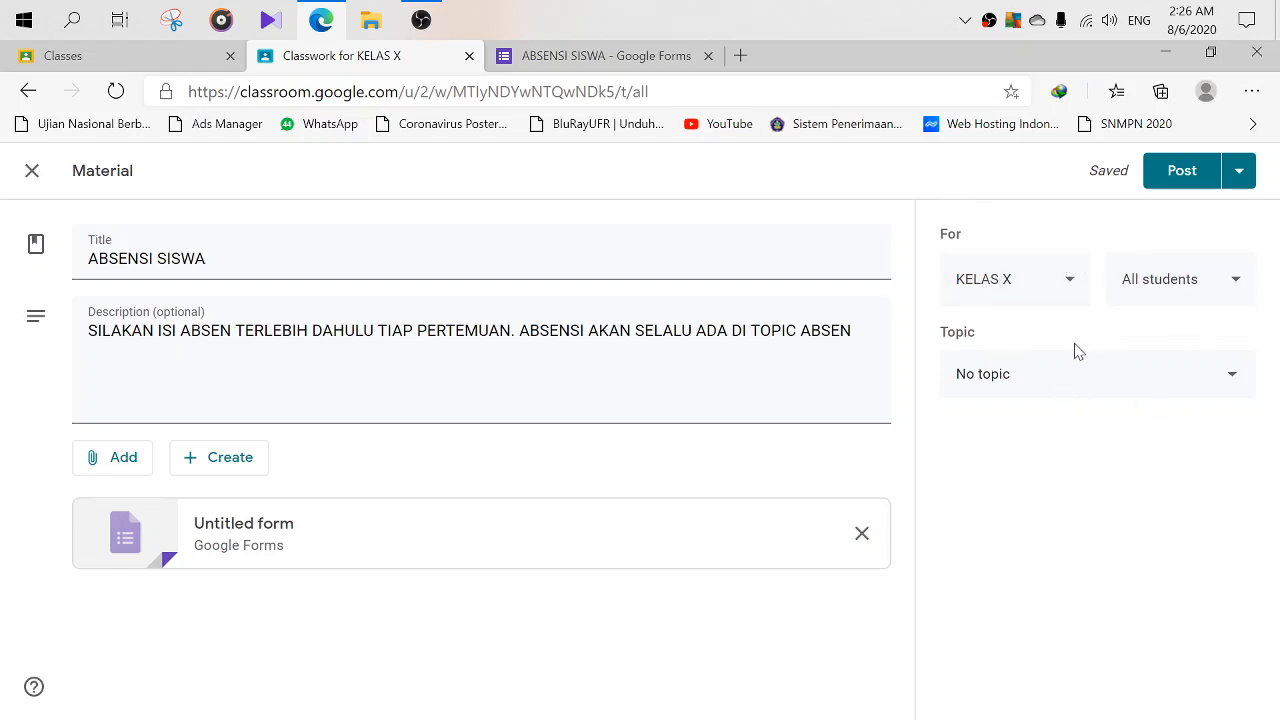
pyautogui.click(1066, 280)
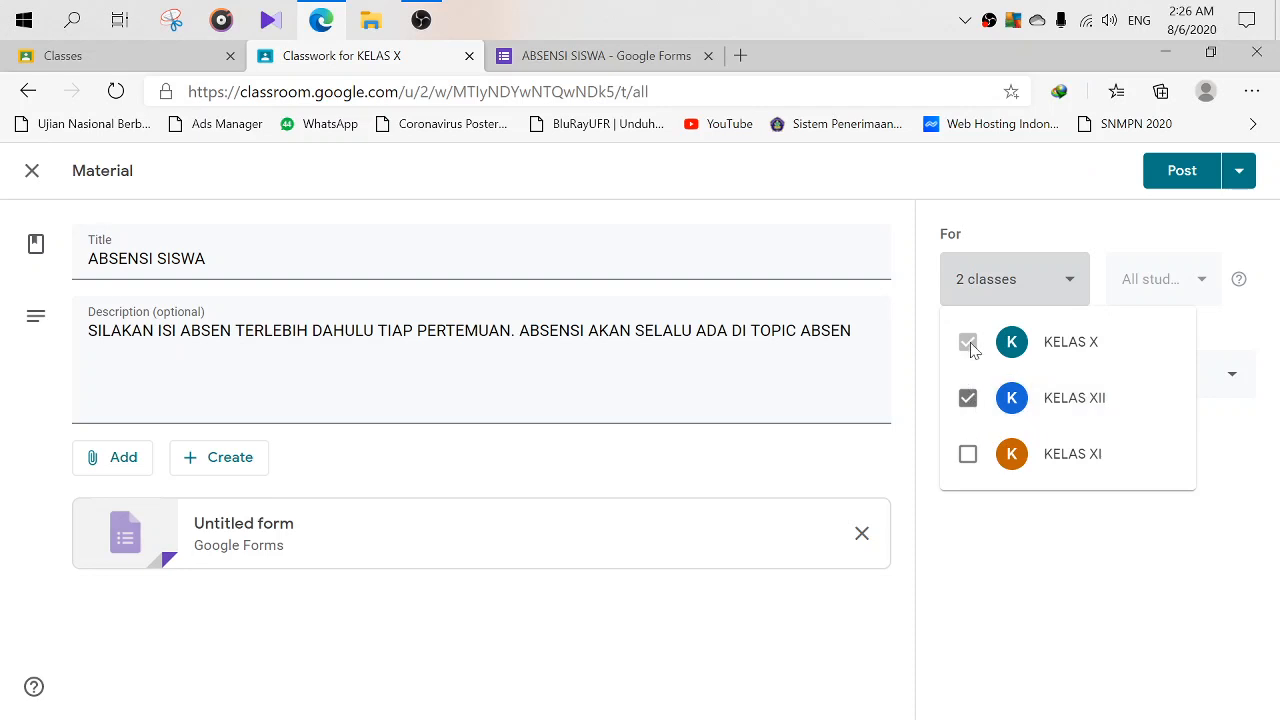
pyautogui.click(970, 456)
pyautogui.click(1045, 545)
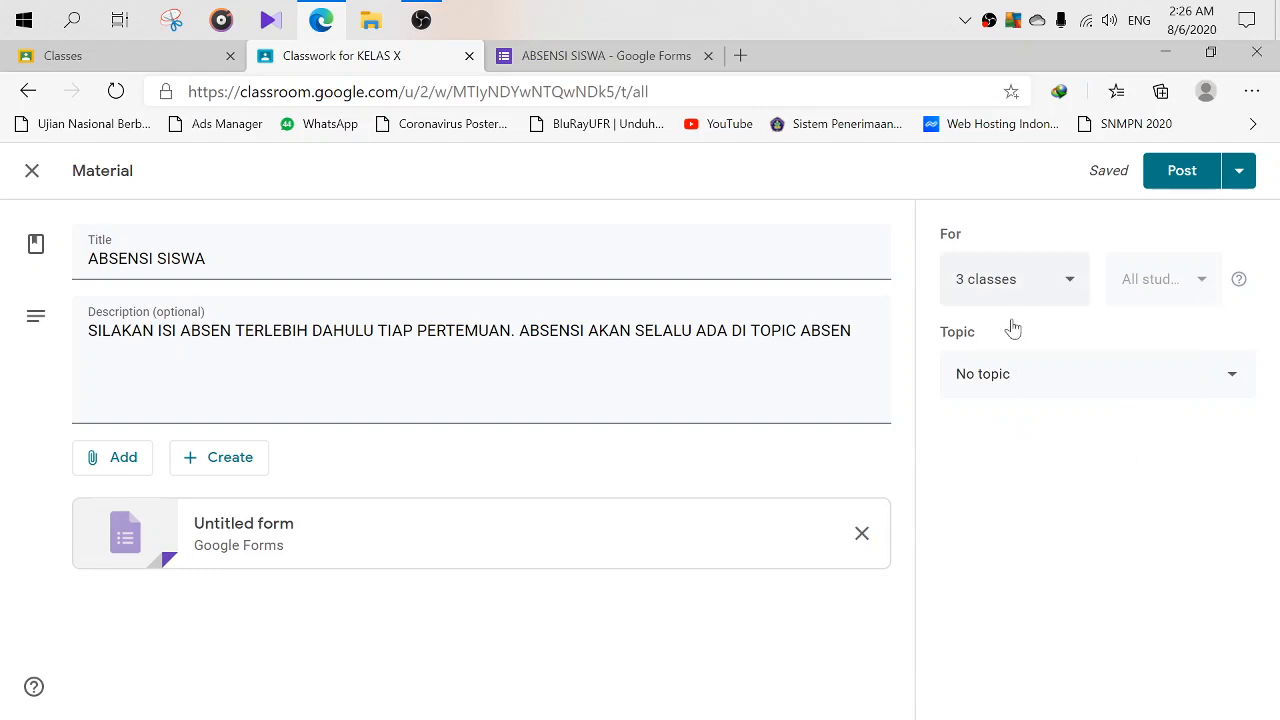
# - File the material under the ABSEN topic and check the posting options without choosing one
pyautogui.click(1080, 372)
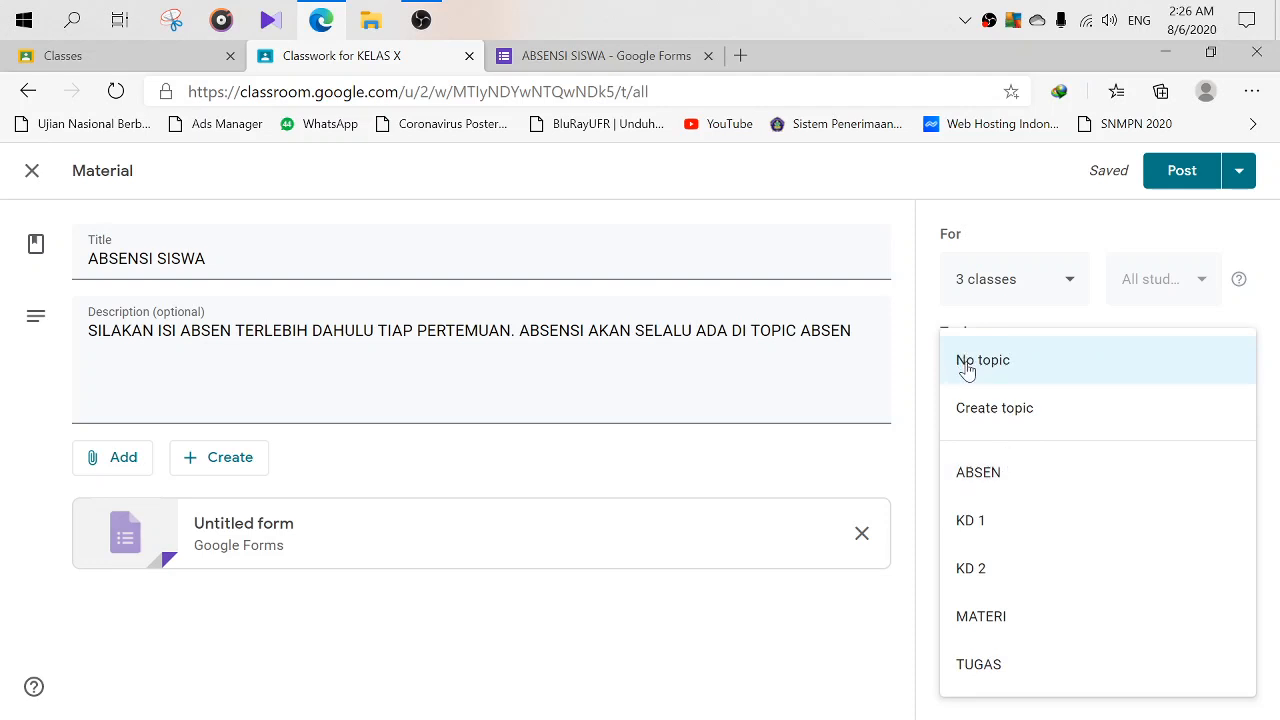
pyautogui.click(980, 484)
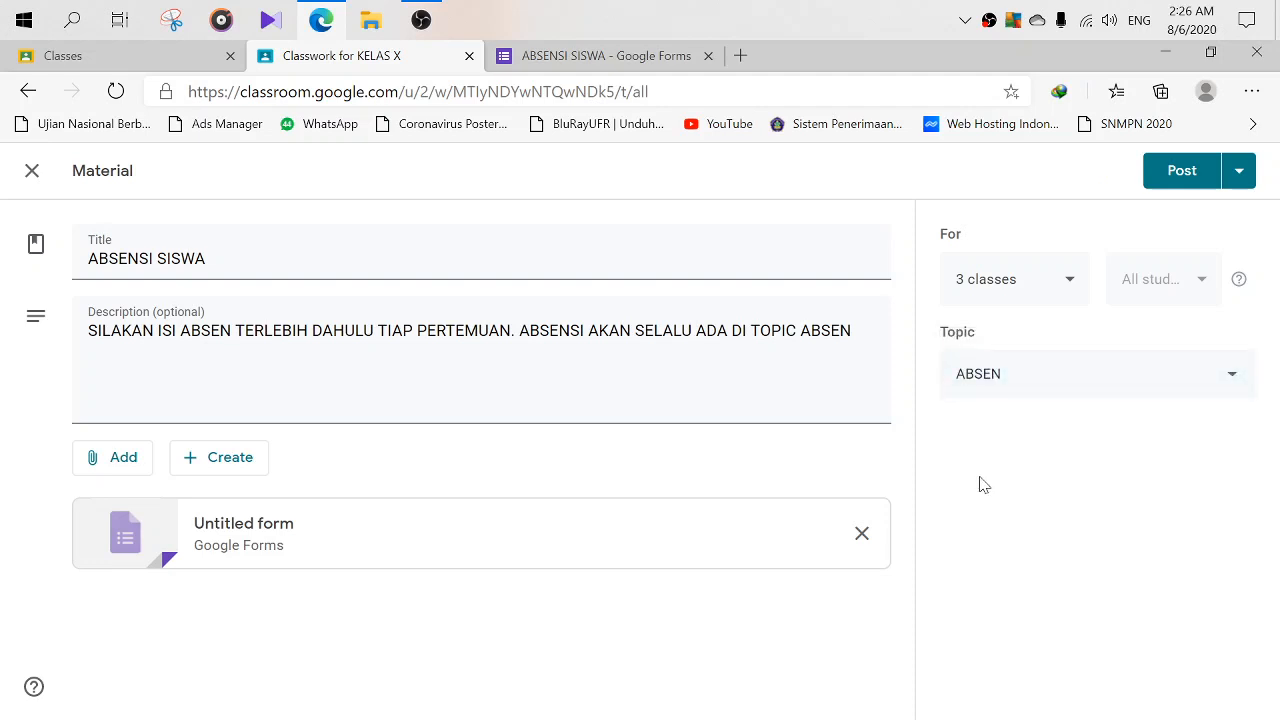
pyautogui.click(975, 388)
pyautogui.click(975, 374)
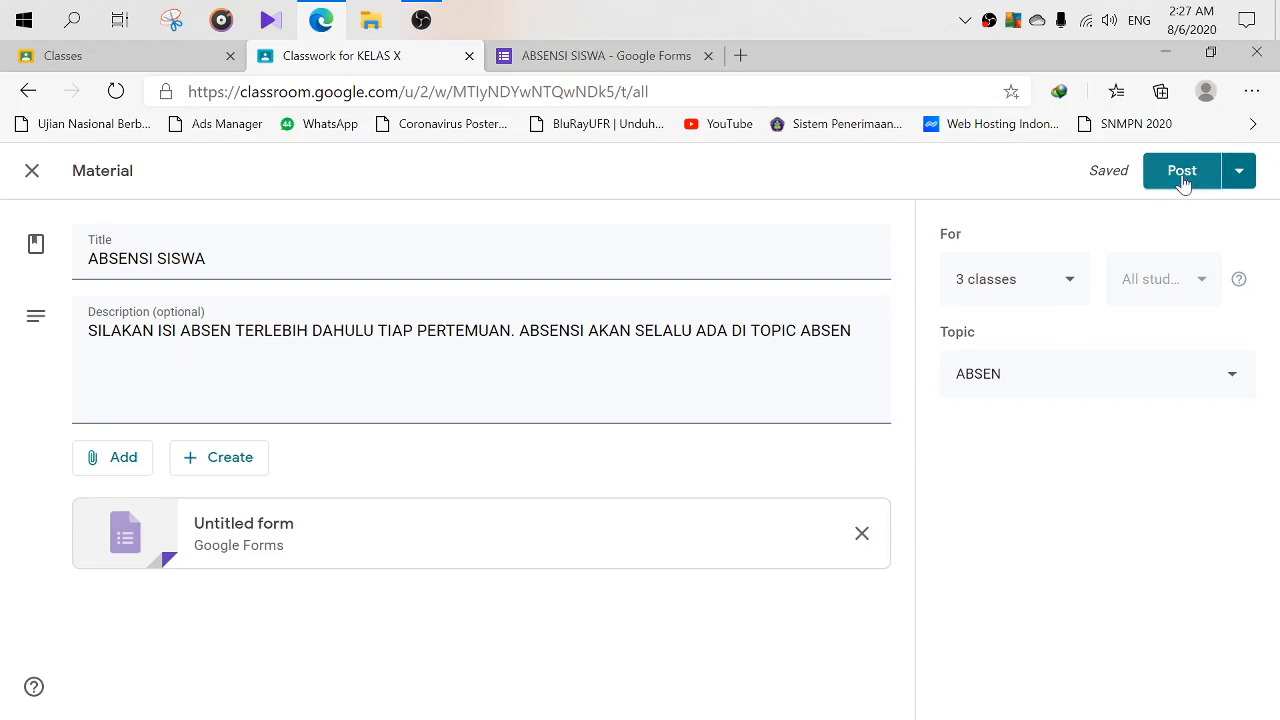
pyautogui.click(1242, 178)
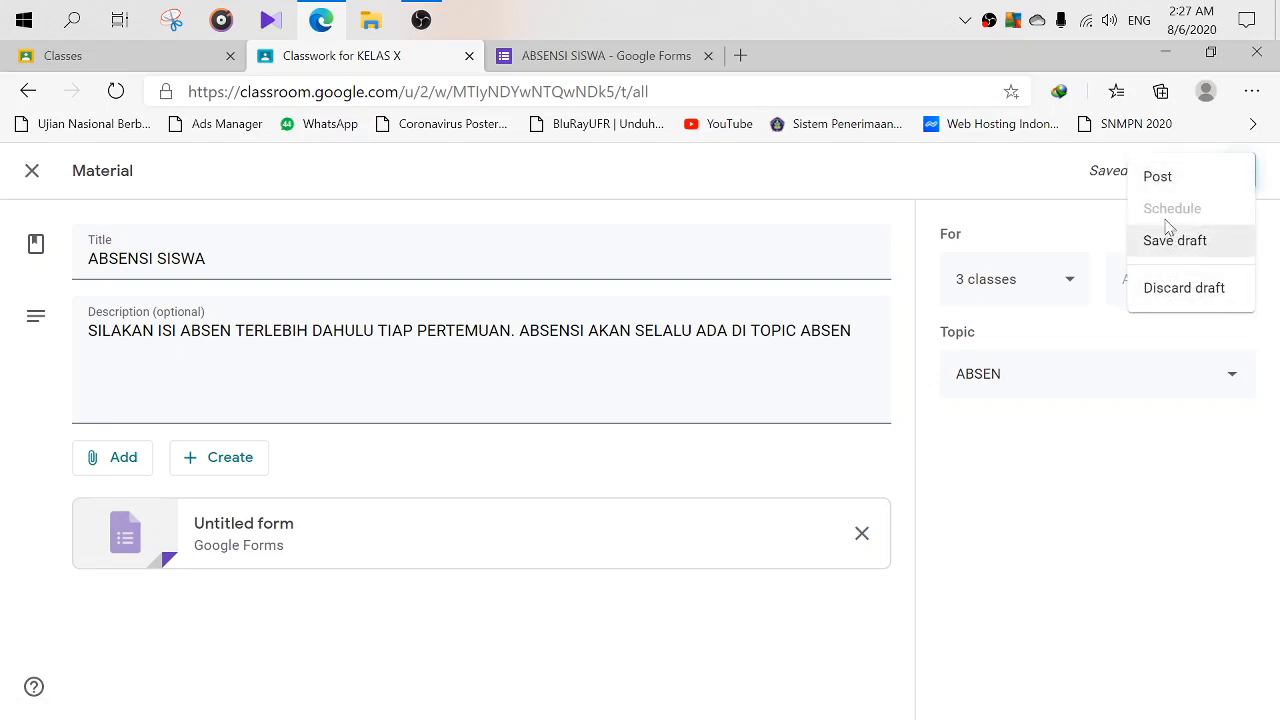
pyautogui.click(1071, 172)
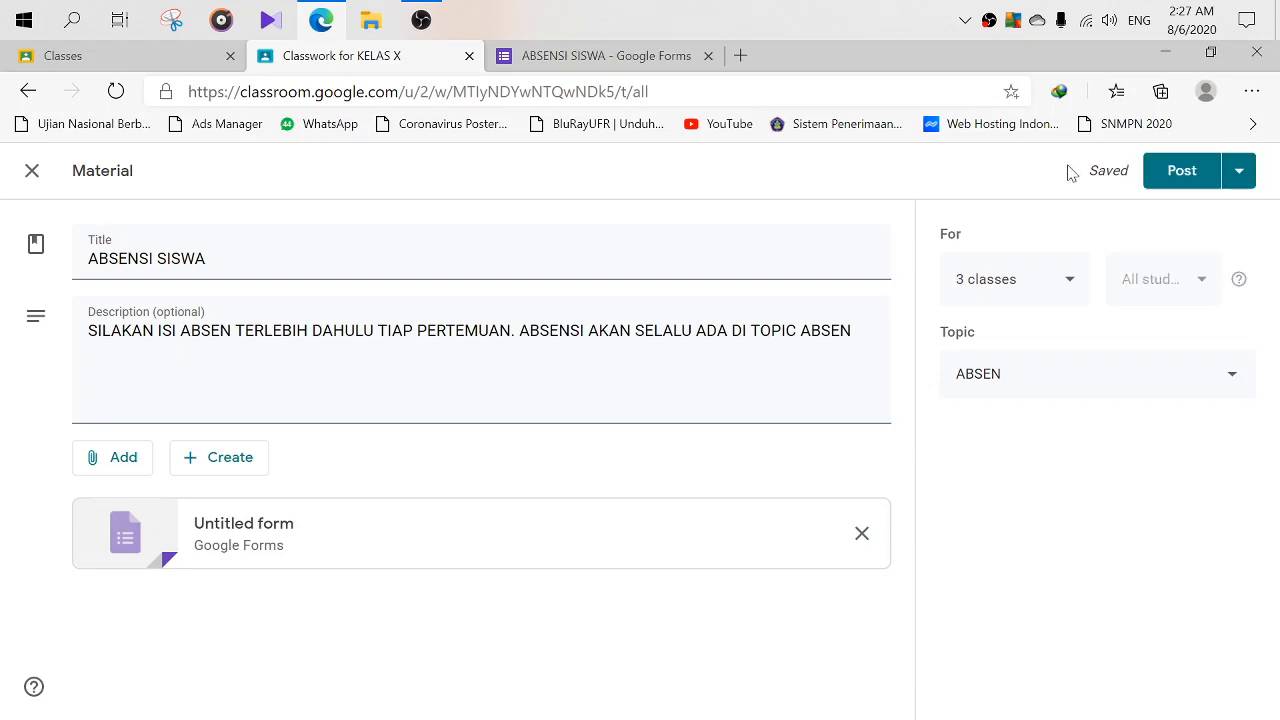
# - Post the ABSENSI SISWA material and open the ABSEN topic on the Classwork page
pyautogui.click(1176, 180)
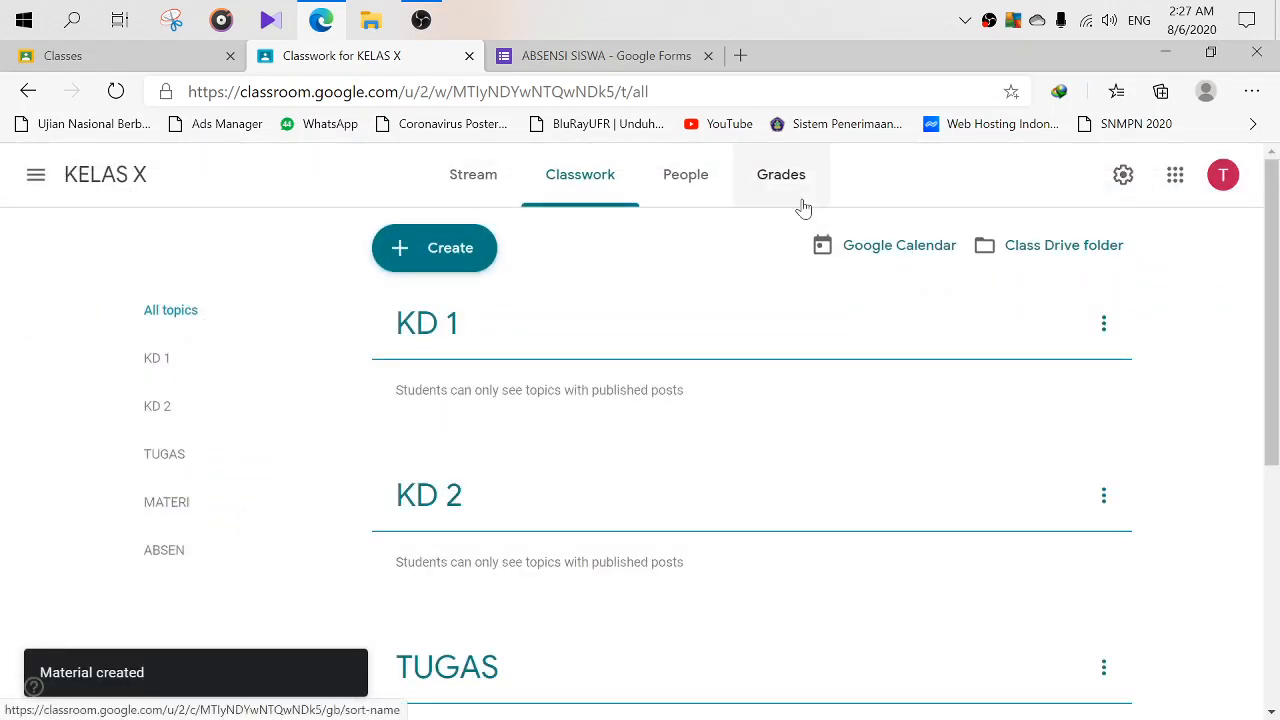
pyautogui.scroll(-5, 703, 340)
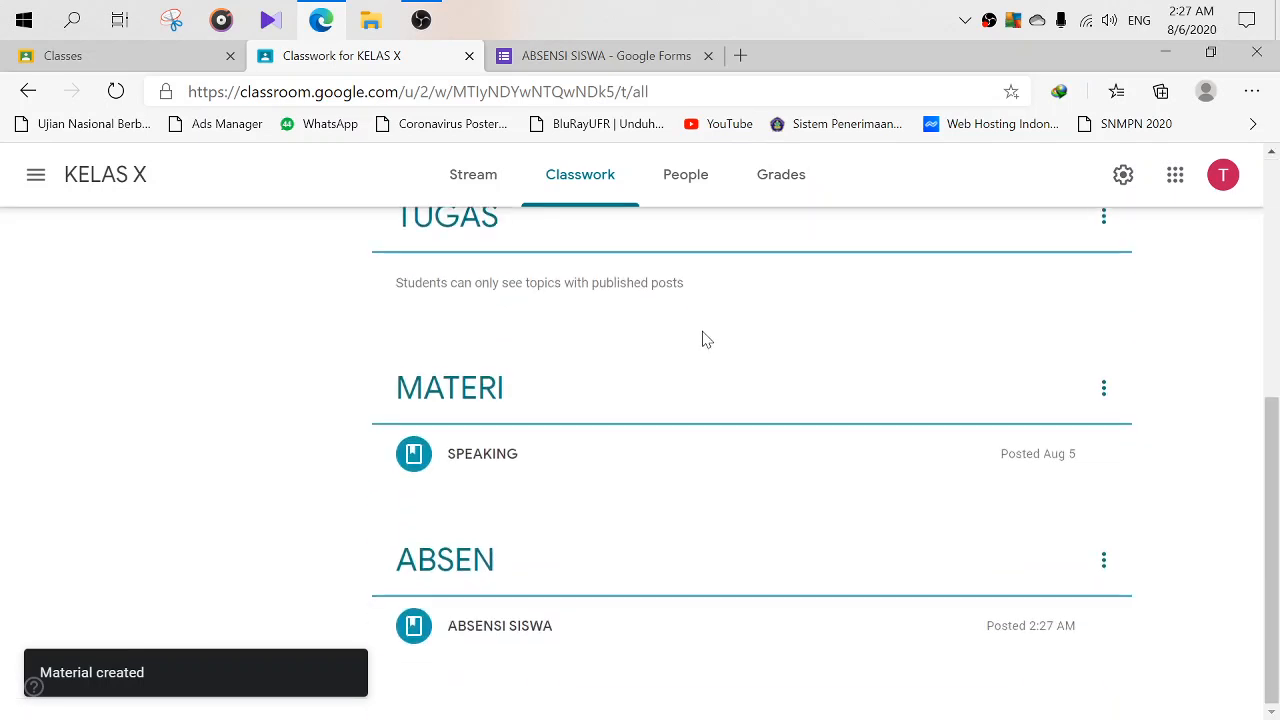
pyautogui.scroll(2, 820, 300)
pyautogui.scroll(-2, 634, 446)
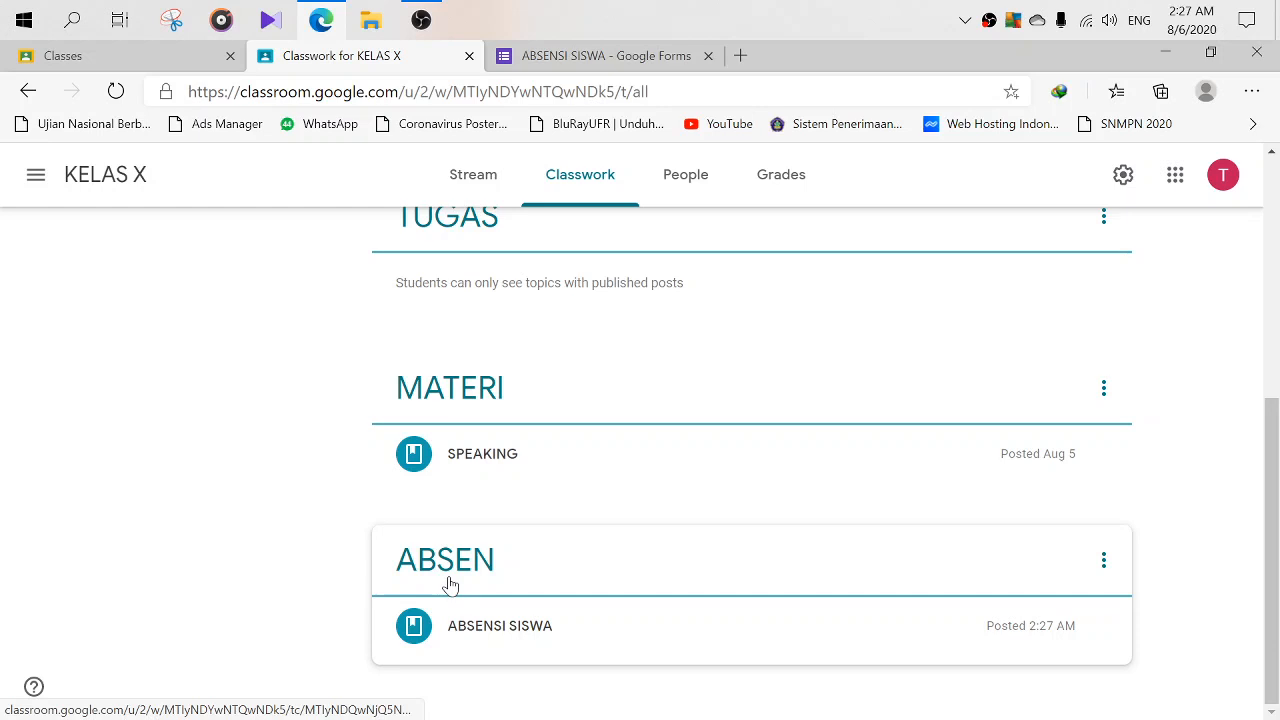
pyautogui.click(450, 585)
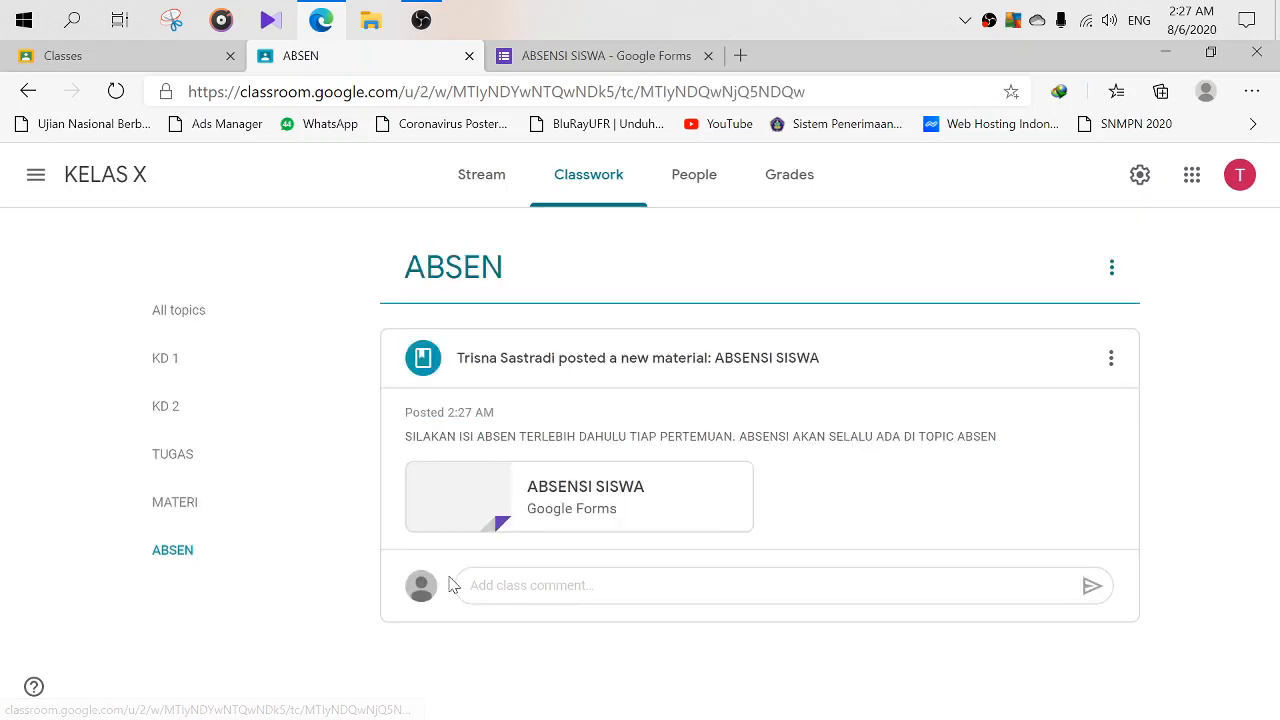
# - Open the attached ABSENSI SISWA form, scroll through its questions, then close the editor tab
pyautogui.click(557, 489)
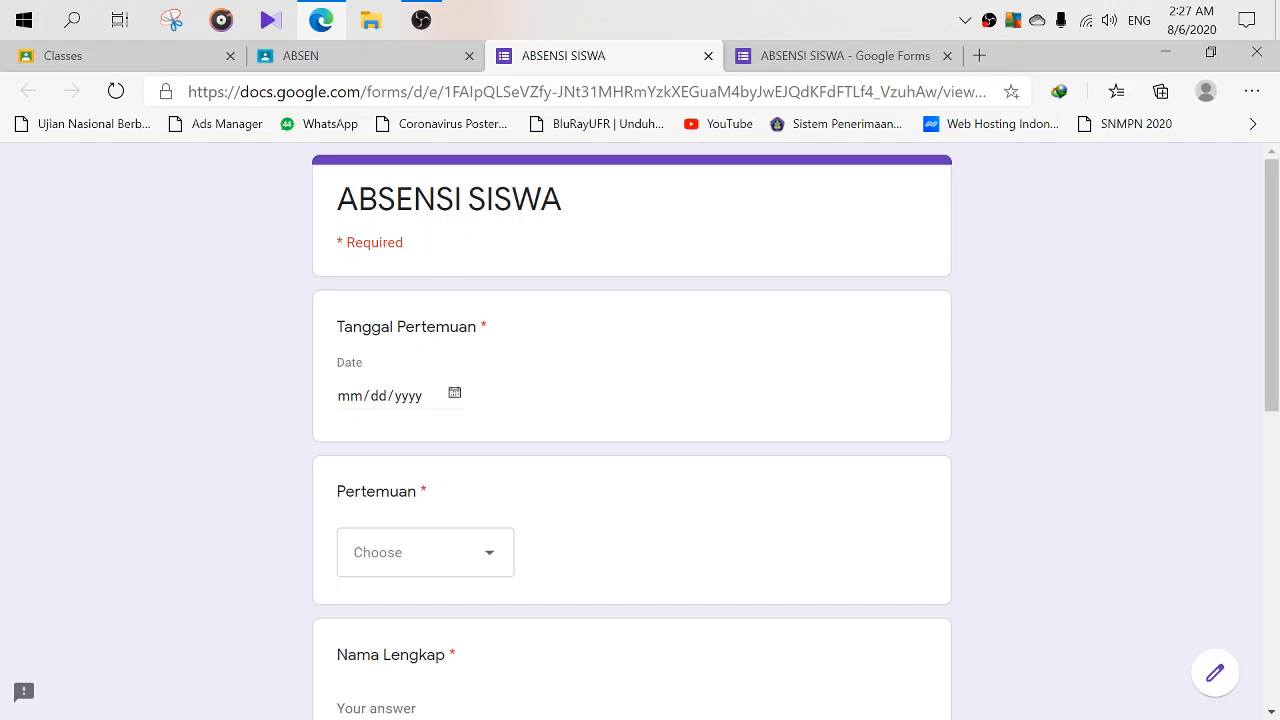
pyautogui.scroll(-3, 440, 250)
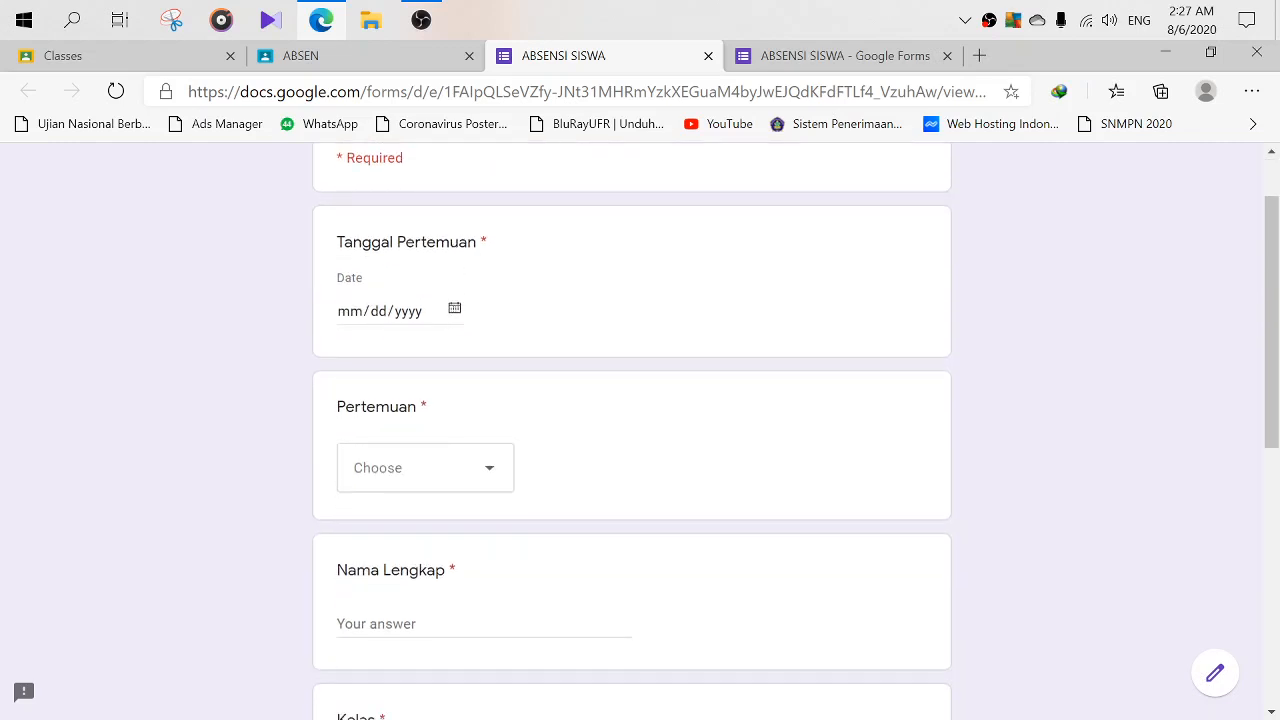
pyautogui.scroll(-4, 448, 262)
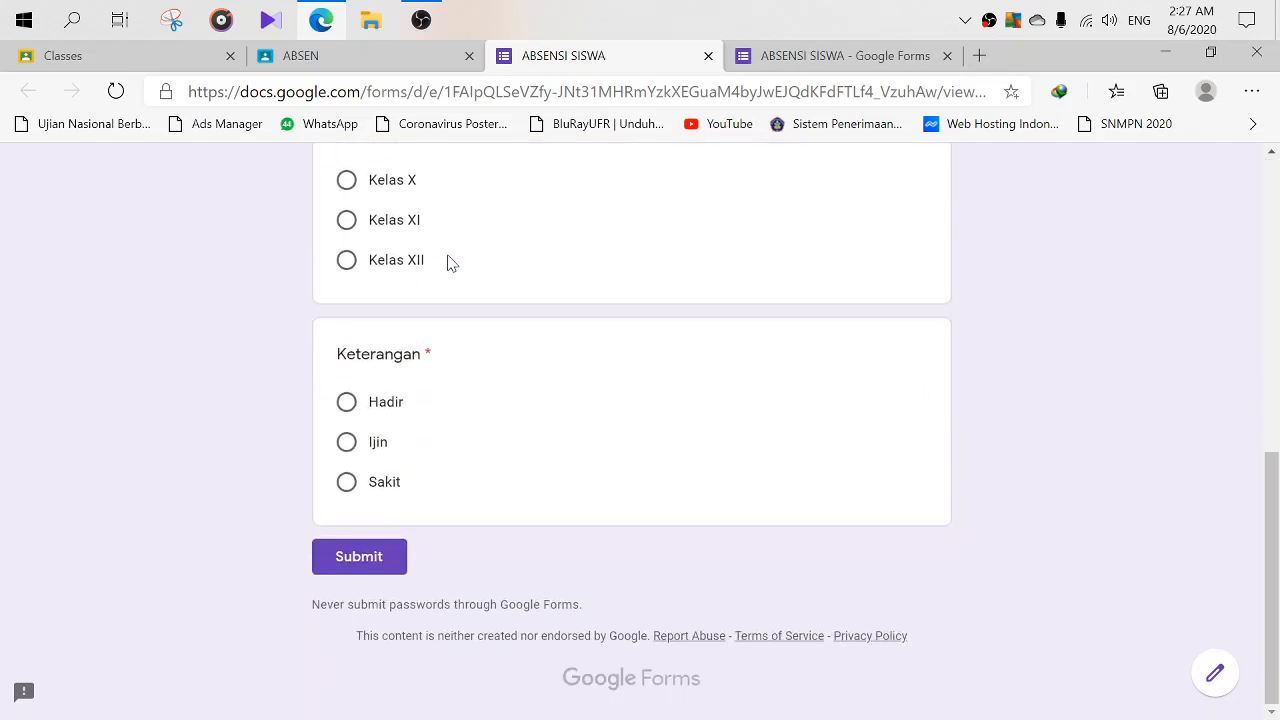
pyautogui.scroll(2, 448, 262)
pyautogui.scroll(-1, 448, 262)
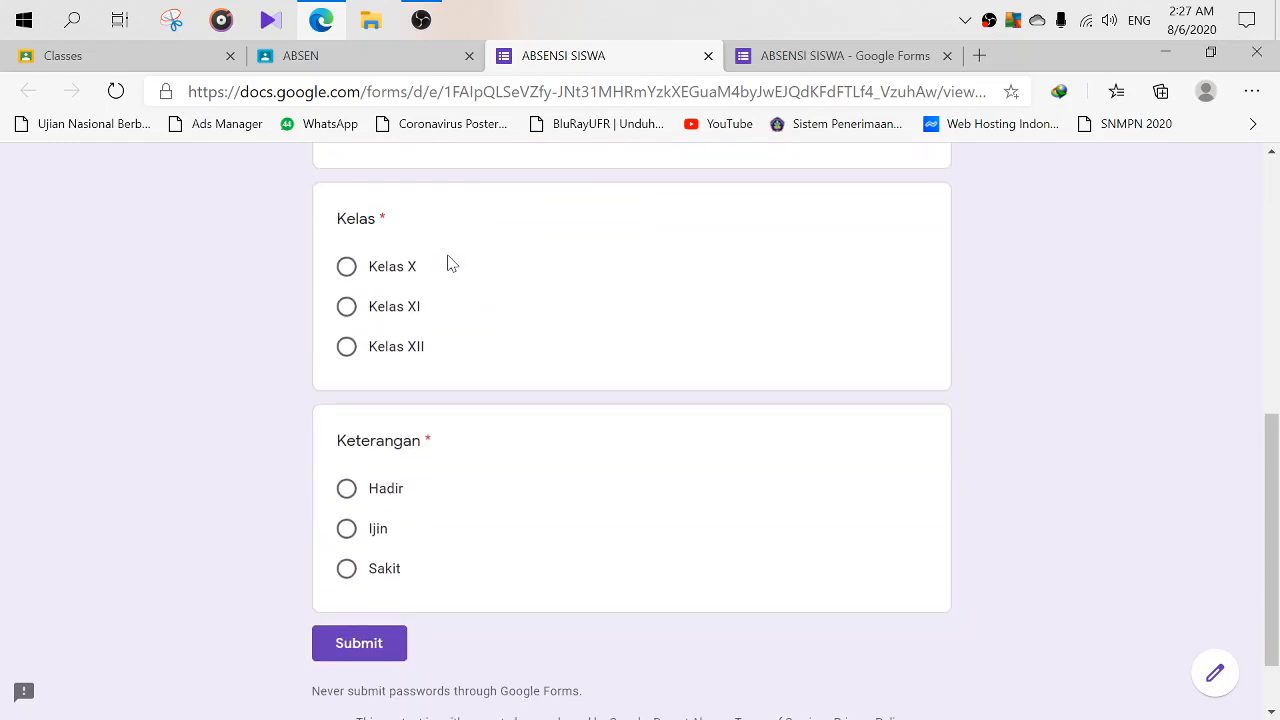
pyautogui.scroll(4, 448, 262)
pyautogui.scroll(2, 448, 262)
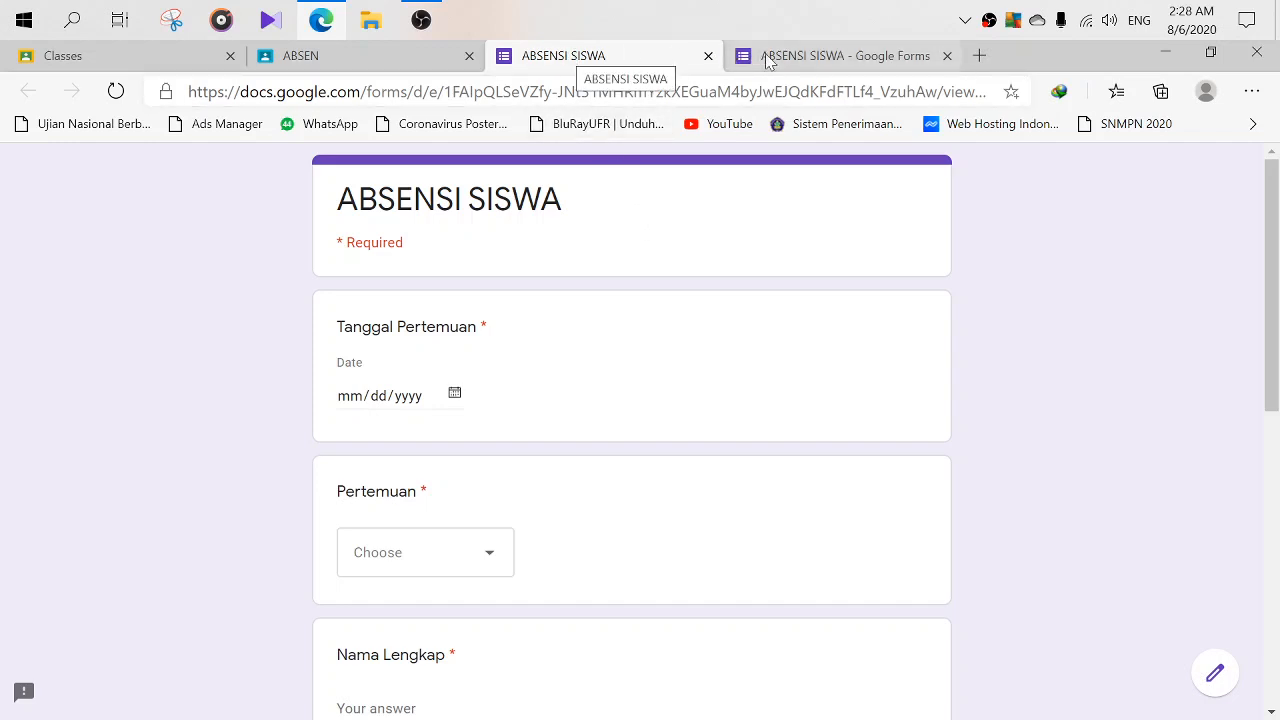
pyautogui.click(815, 58)
pyautogui.click(947, 56)
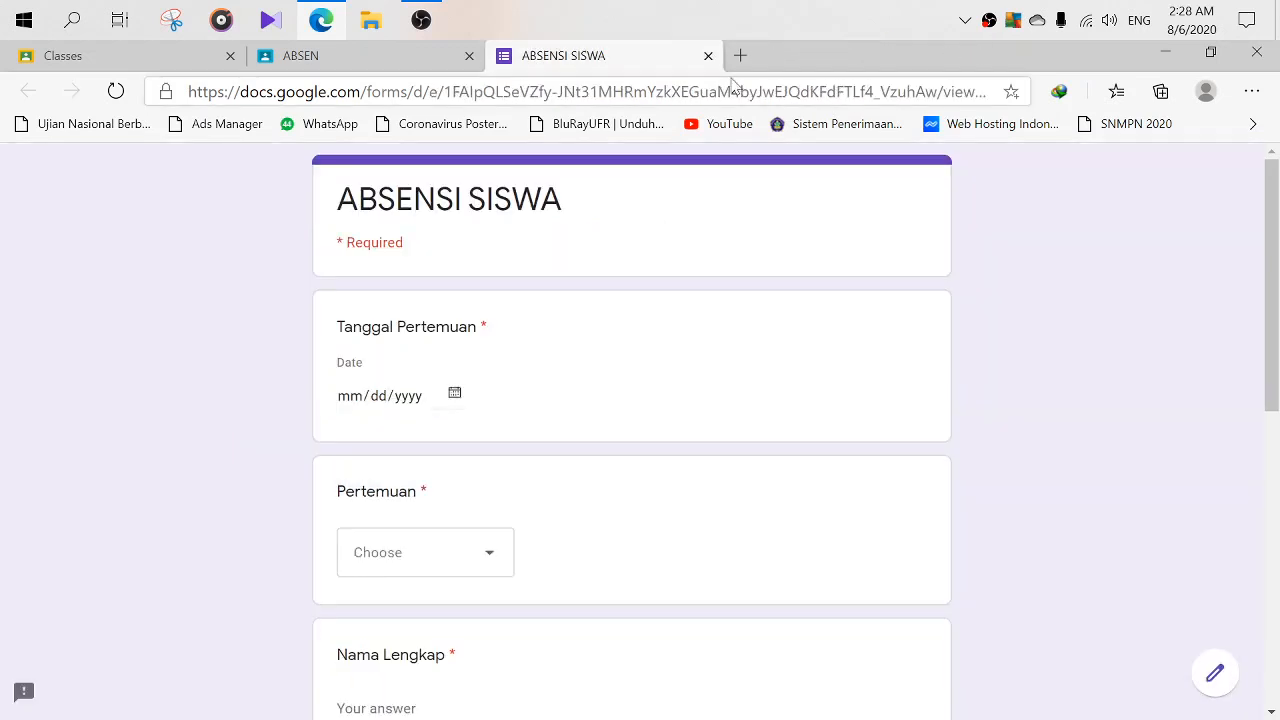
# - Open Google's home page in a new tab and switch to the student Google account
pyautogui.click(741, 57)
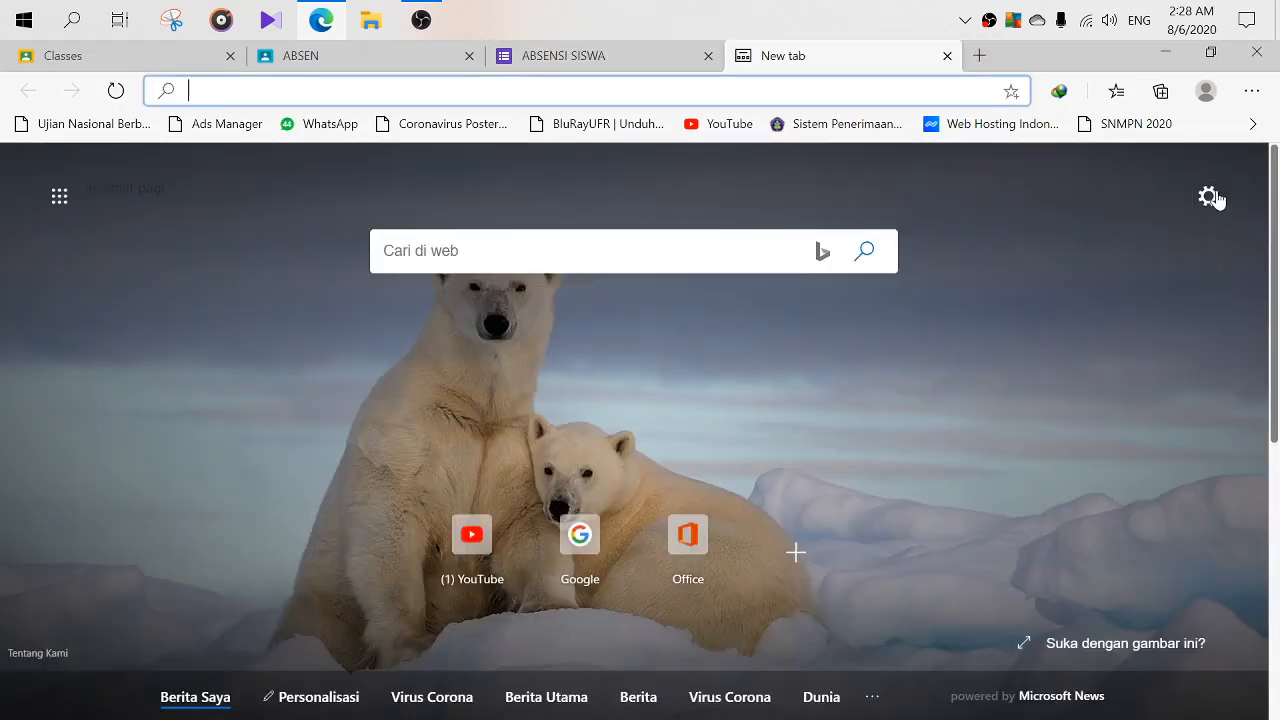
pyautogui.click(583, 558)
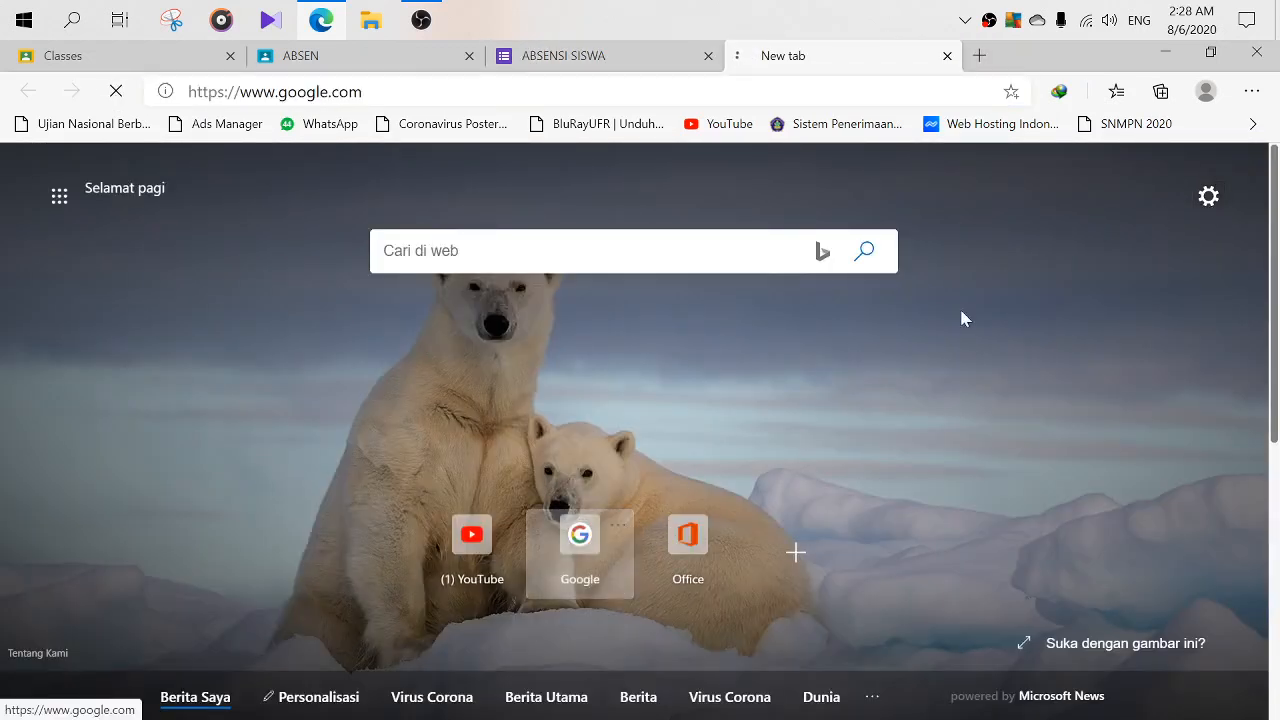
pyautogui.click(1235, 175)
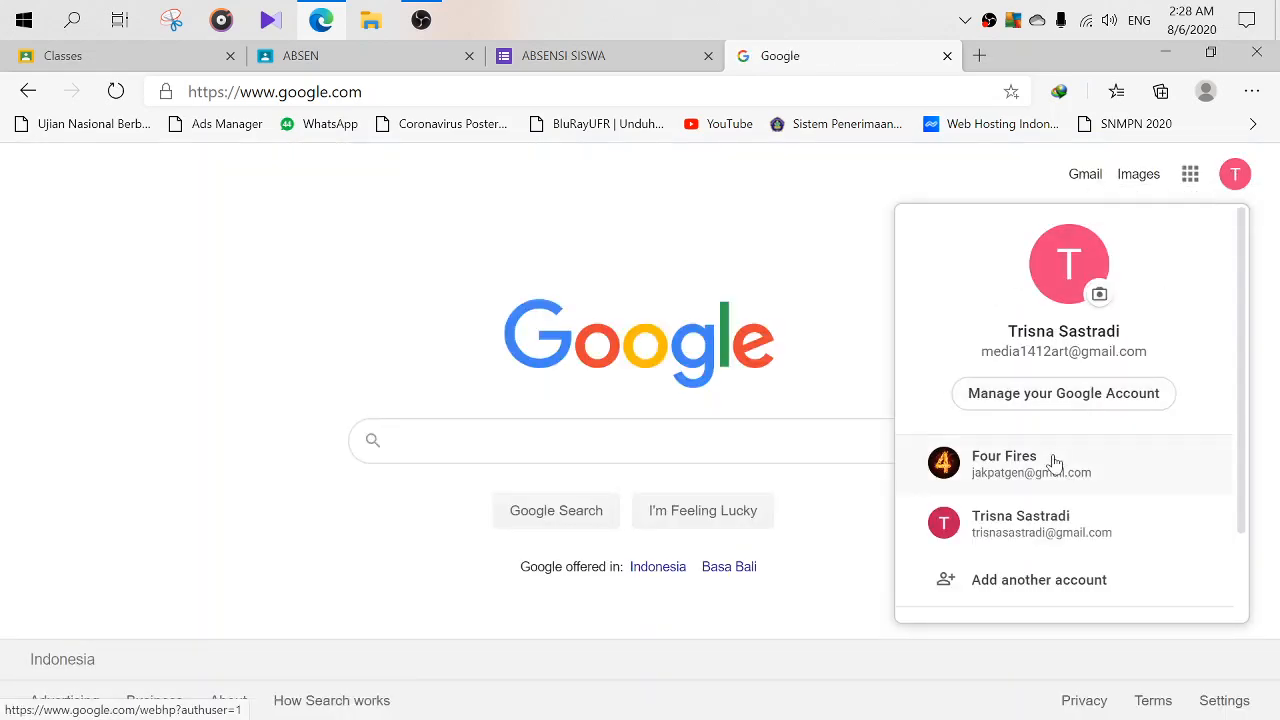
pyautogui.click(1034, 476)
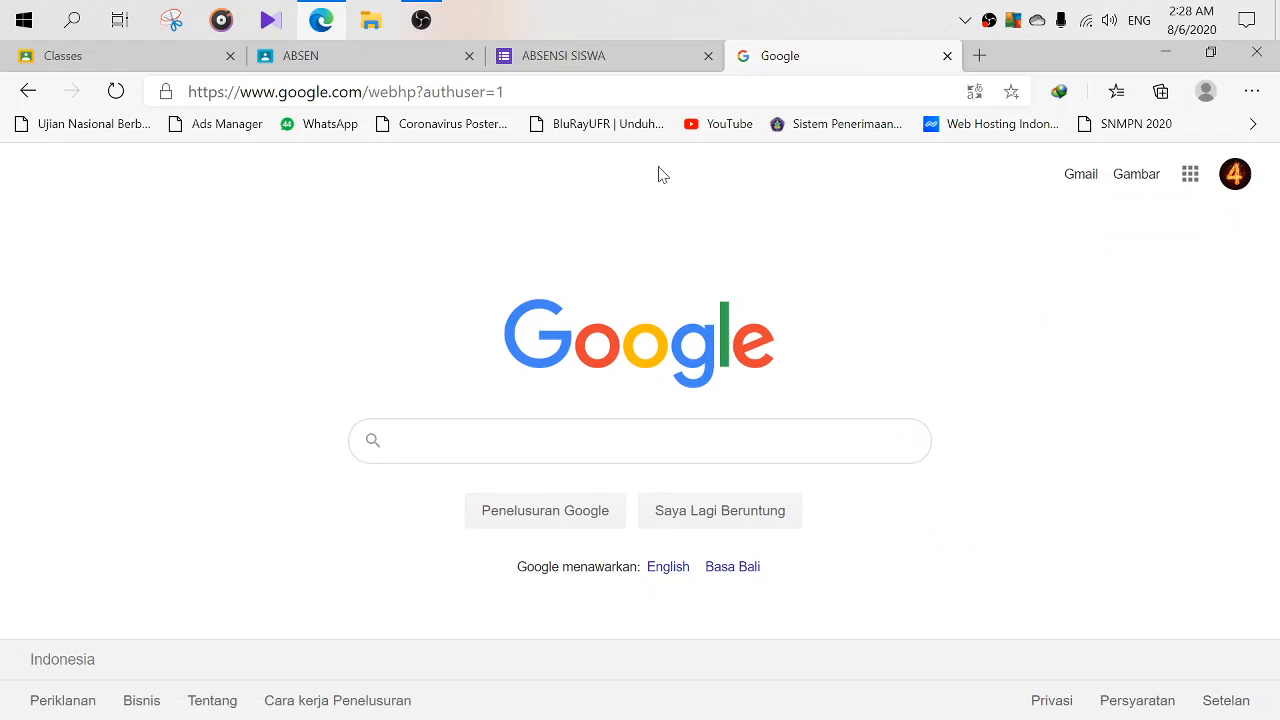
# - Launch Google Classroom for the student account from the Google apps grid
pyautogui.click(1190, 174)
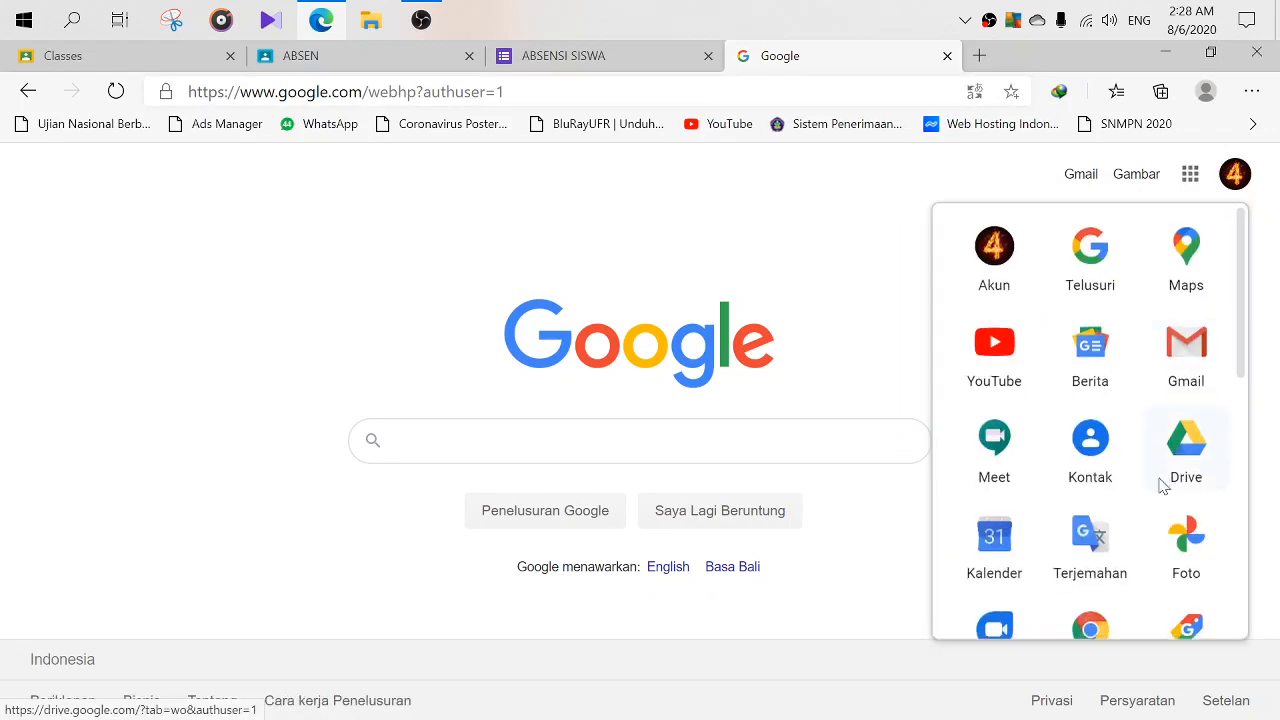
pyautogui.scroll(-2, 1110, 490)
pyautogui.scroll(-2, 1092, 512)
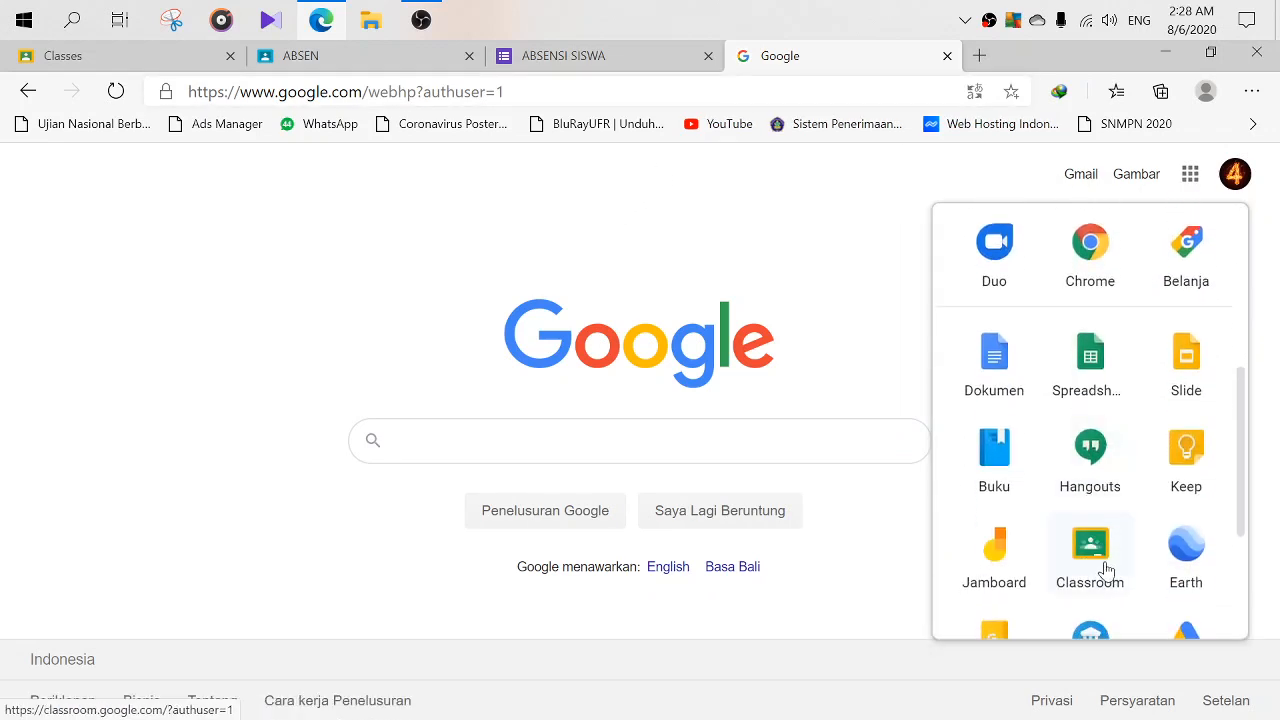
pyautogui.click(1092, 540)
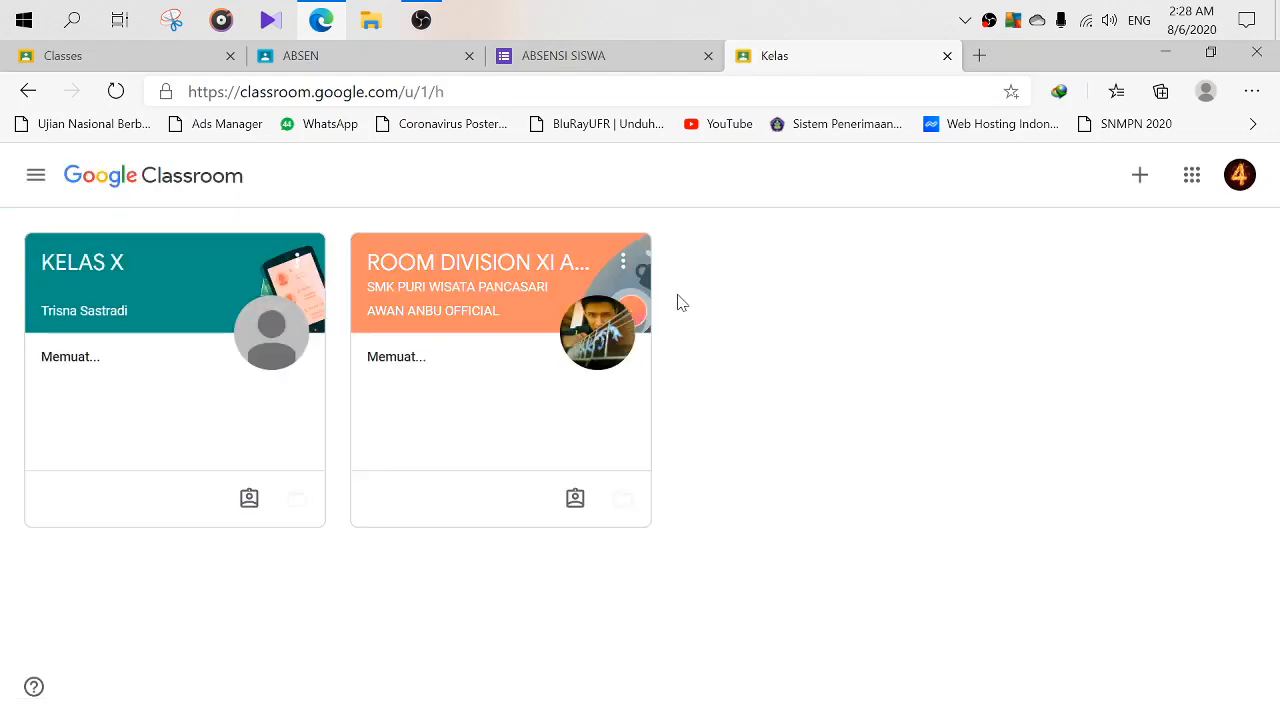
# - In KELAS X's Tugas Kelas, open the ABSEN topic and its ABSENSI SISWA form attachment
pyautogui.click(152, 300)
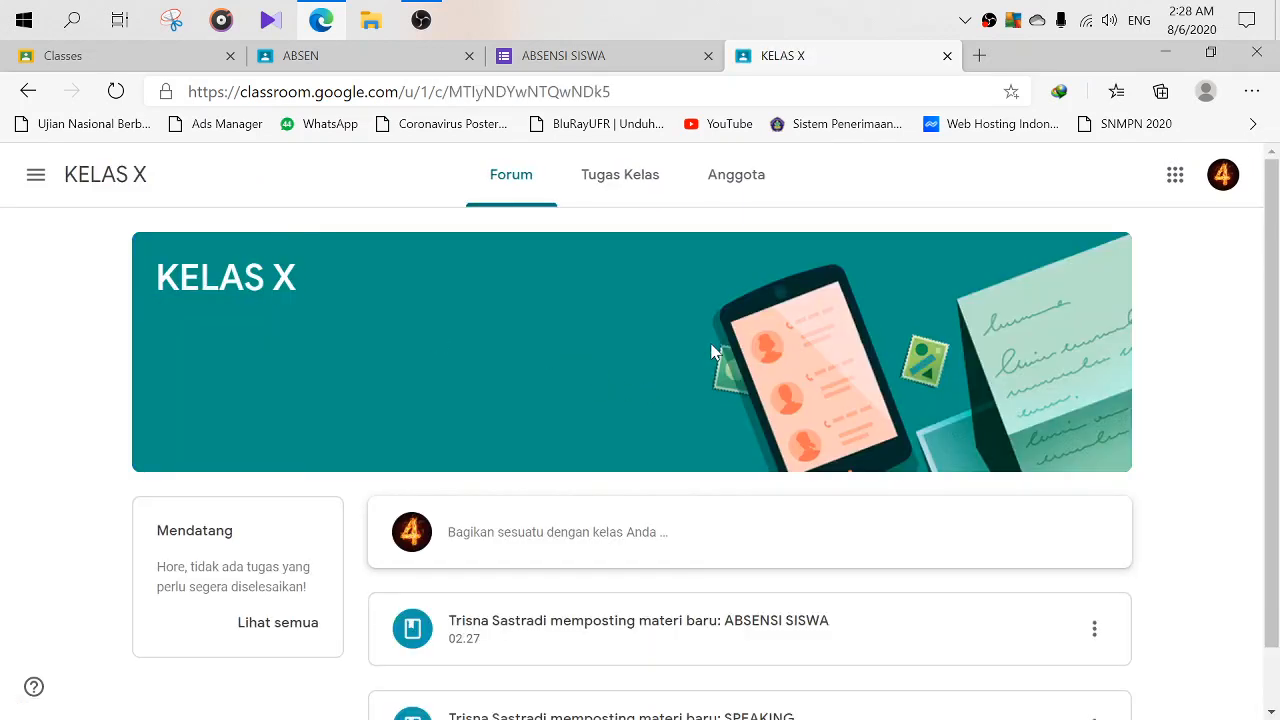
pyautogui.scroll(-1, 712, 352)
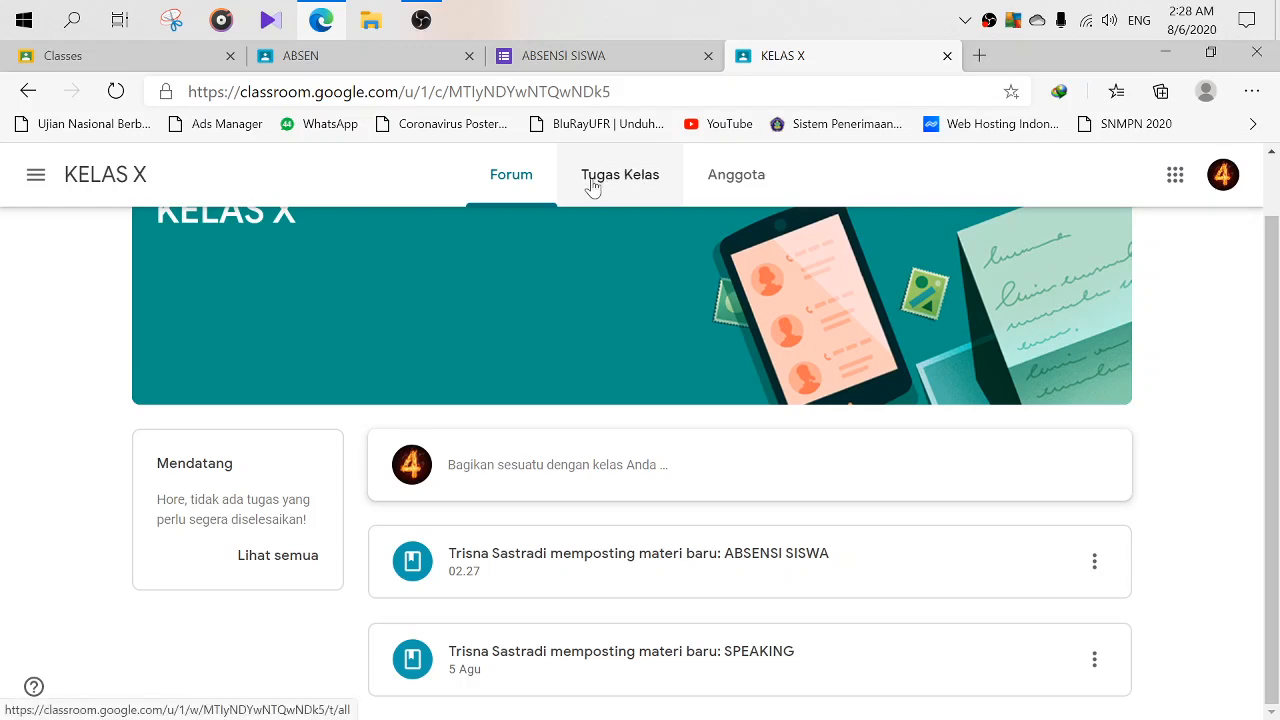
pyautogui.click(630, 176)
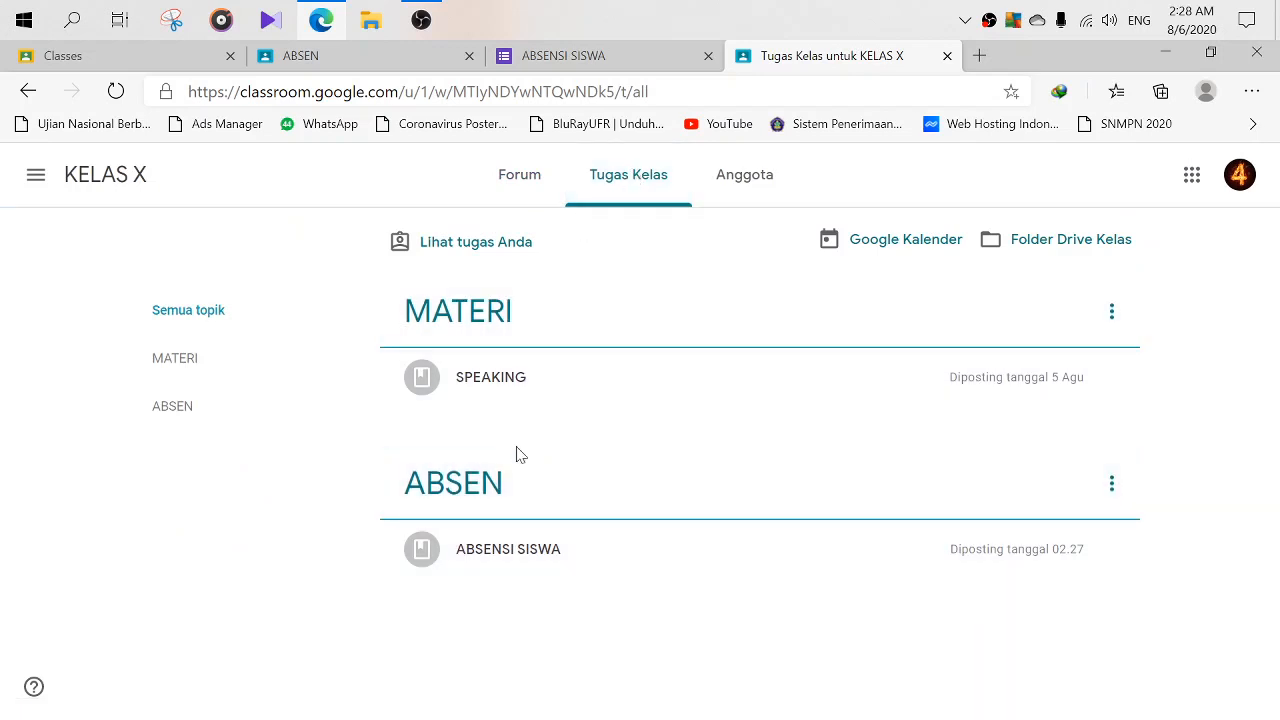
pyautogui.click(471, 512)
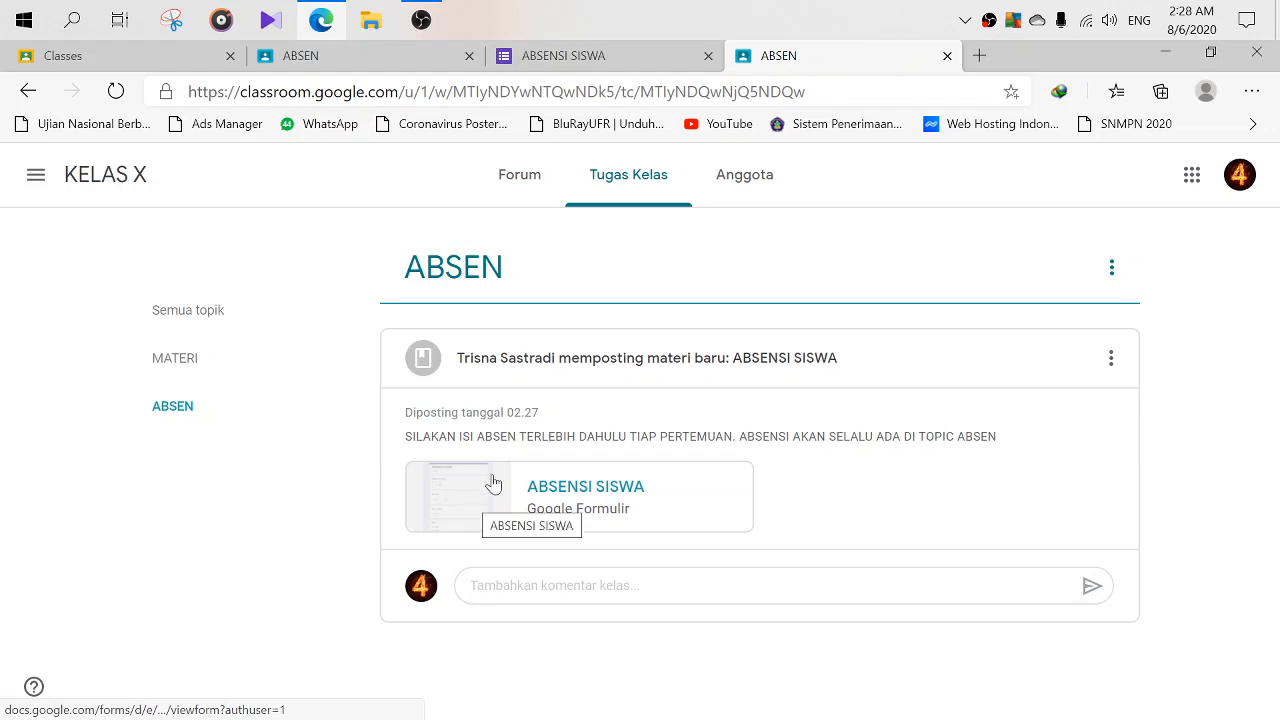
pyautogui.click(583, 508)
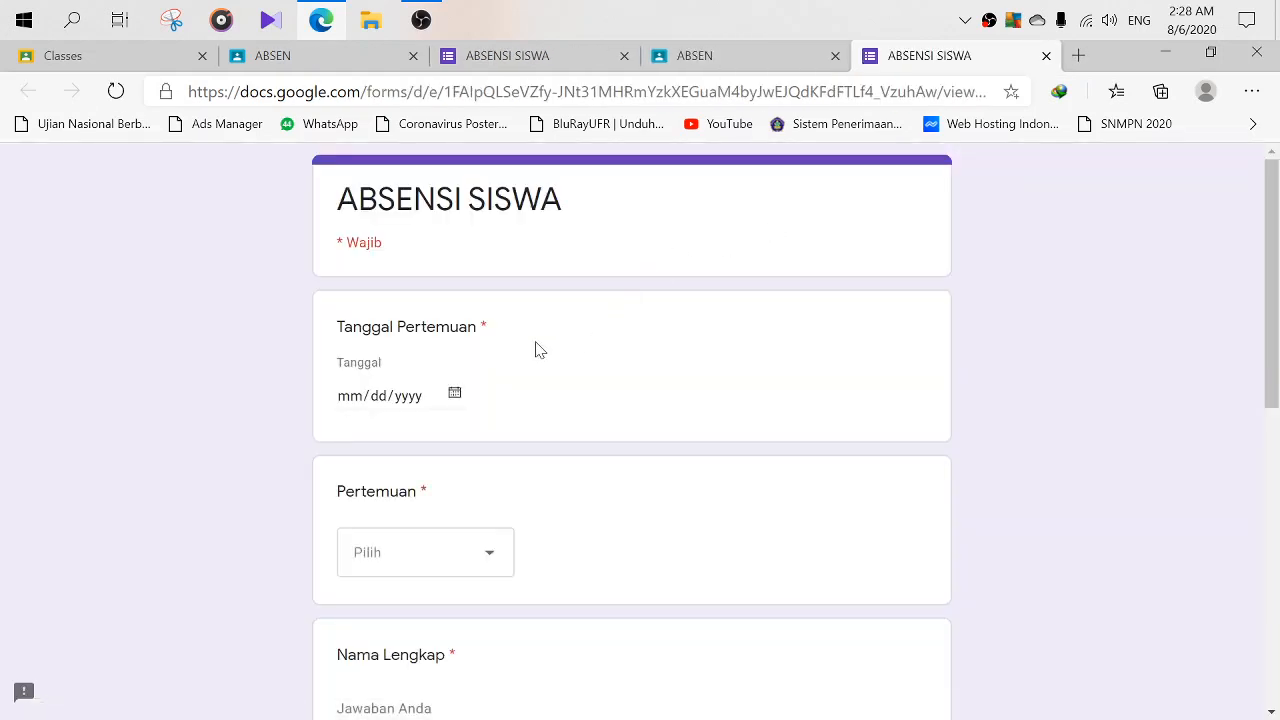
# - Set the meeting date to 08/06/2020 and choose 1. Speaking as the Pertemuan
pyautogui.scroll(-2, 471, 363)
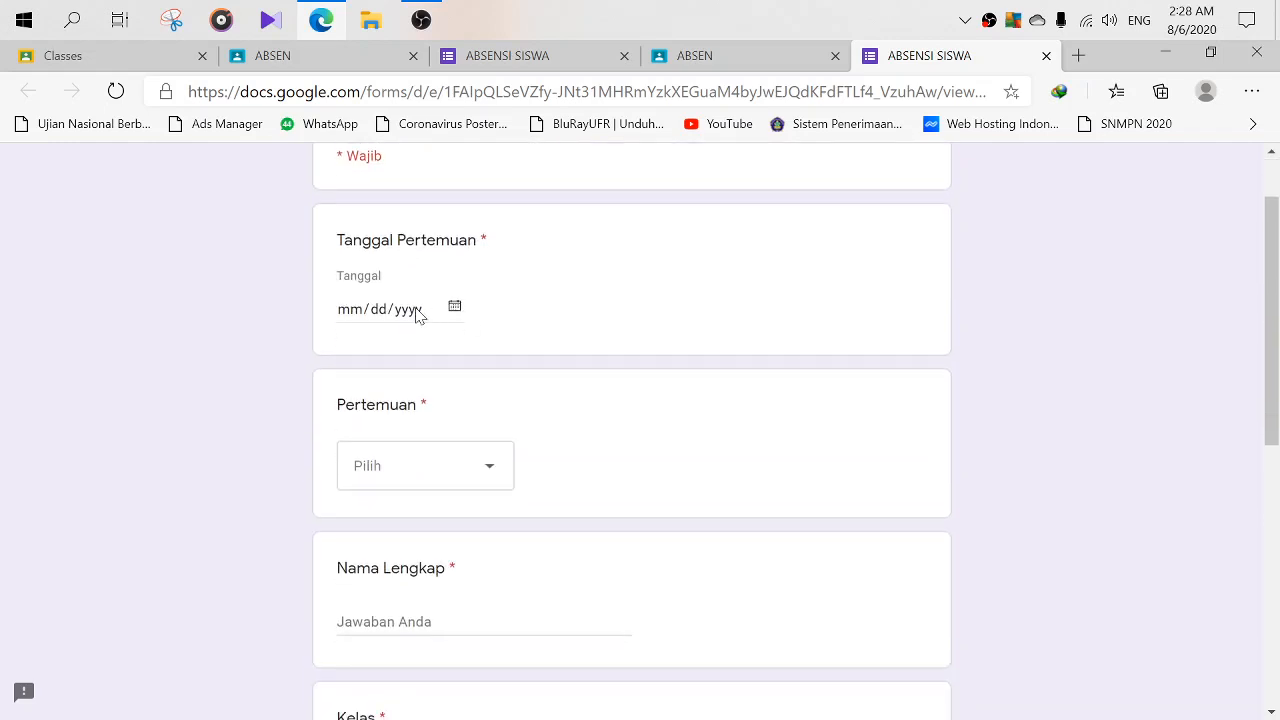
pyautogui.click(416, 311)
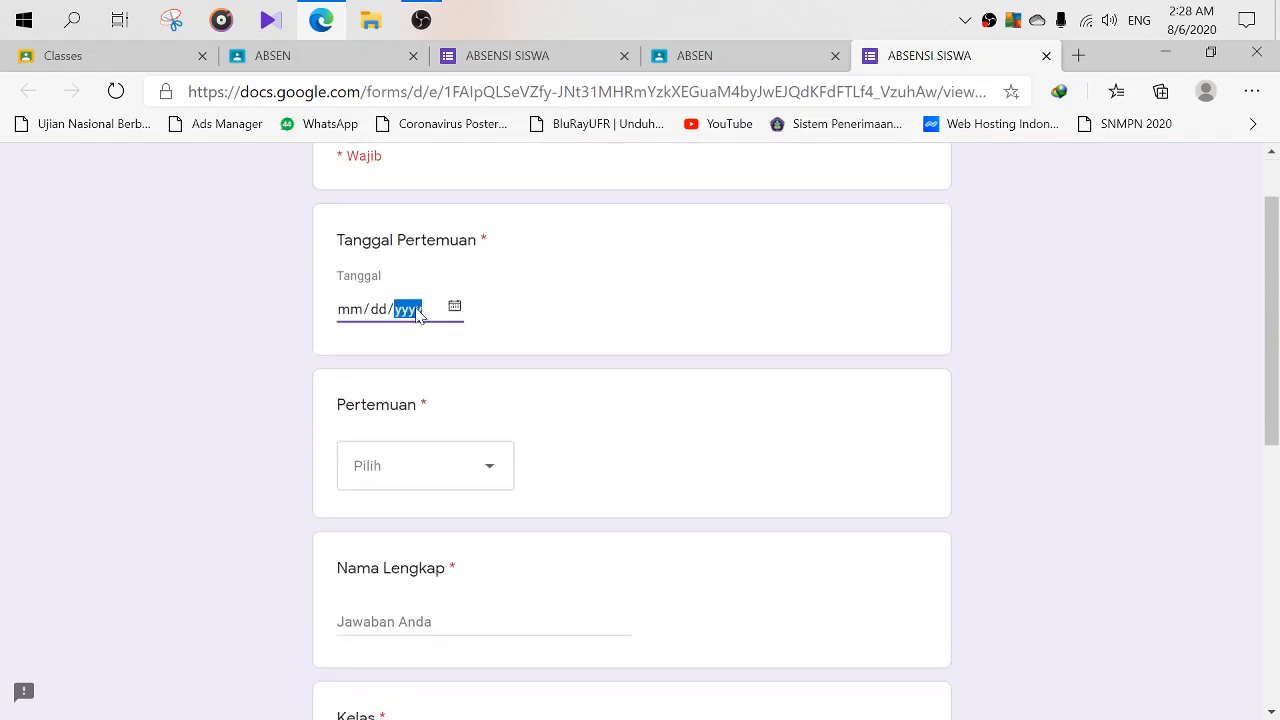
pyautogui.click(351, 312)
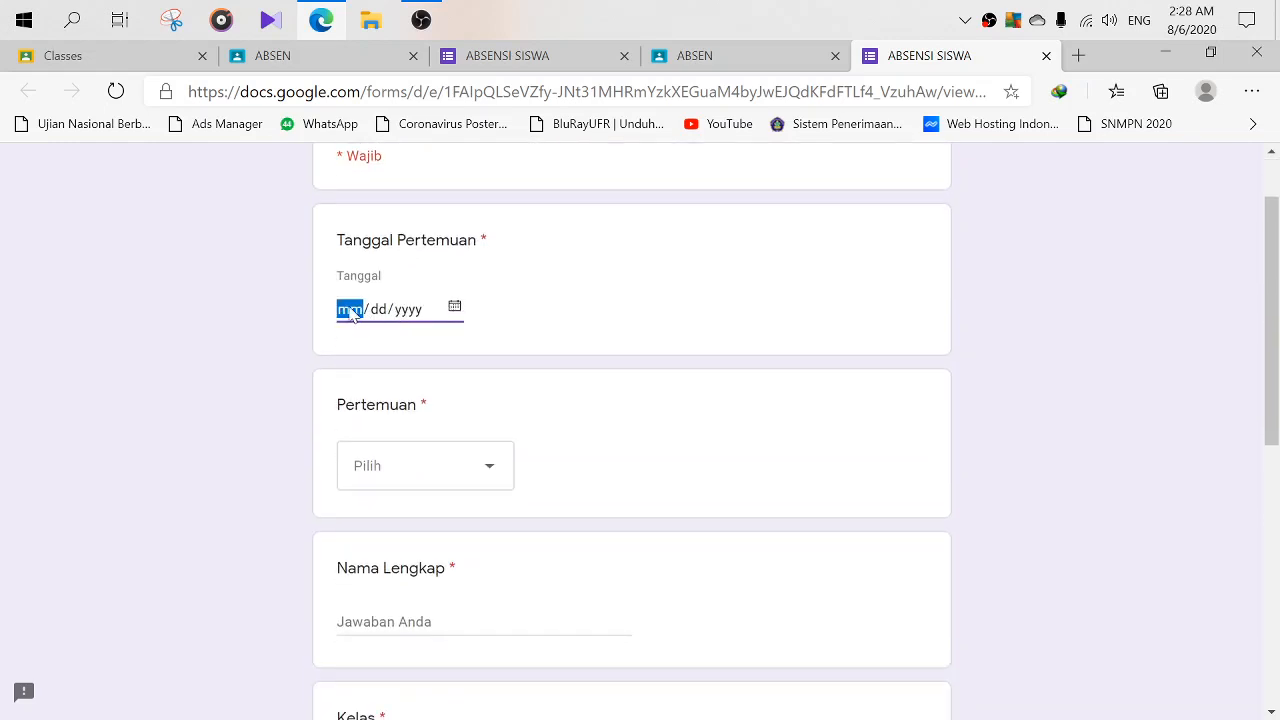
pyautogui.click(455, 309)
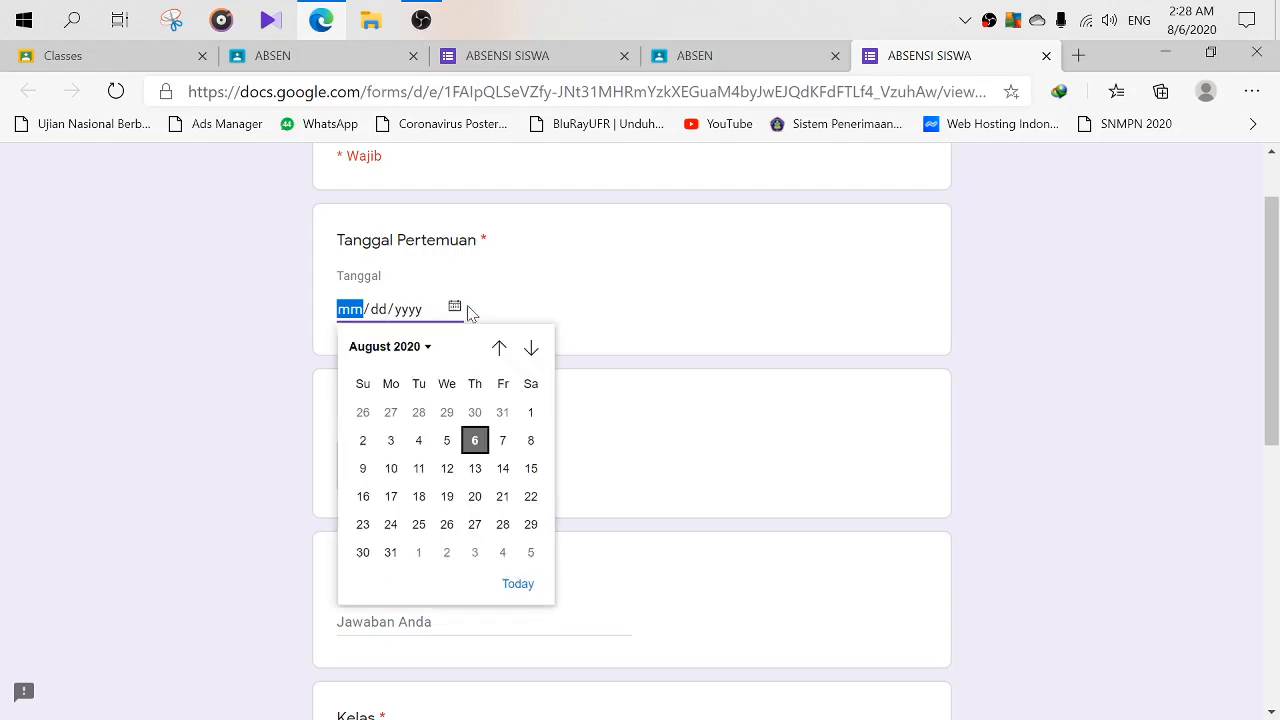
pyautogui.click(455, 309)
pyautogui.click(456, 309)
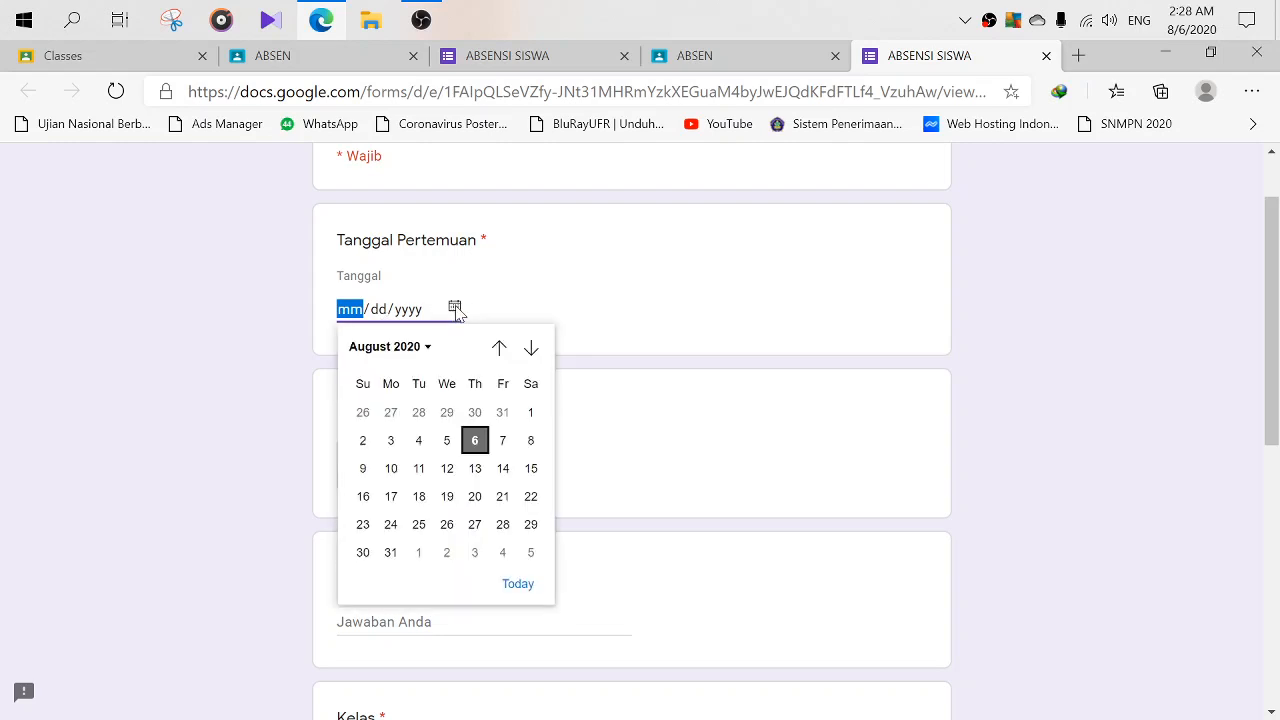
pyautogui.click(475, 442)
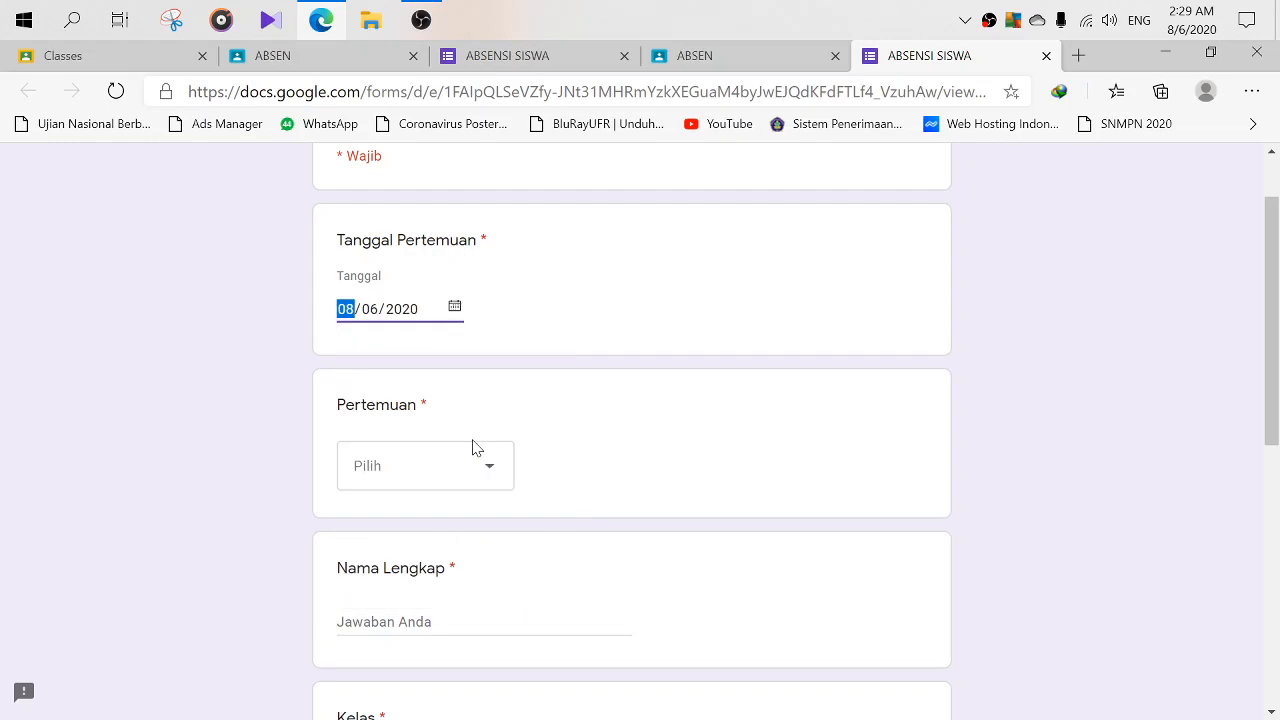
pyautogui.click(455, 309)
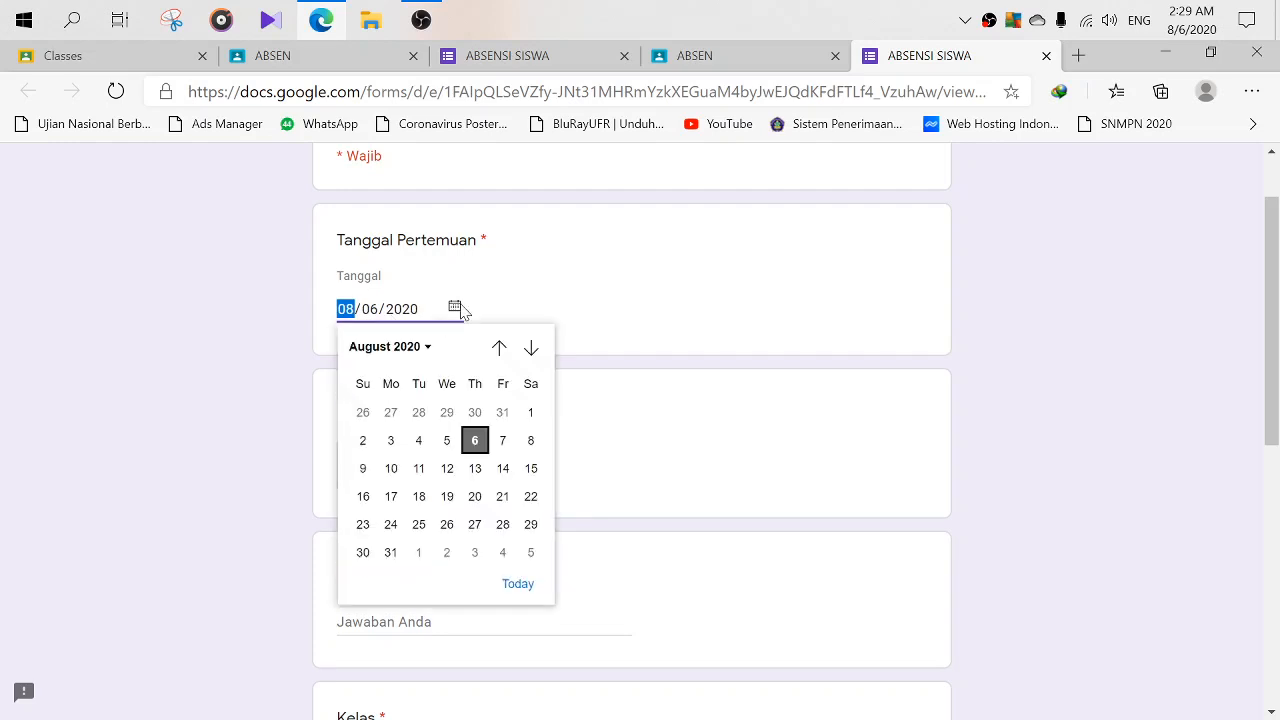
pyautogui.click(488, 452)
pyautogui.click(464, 478)
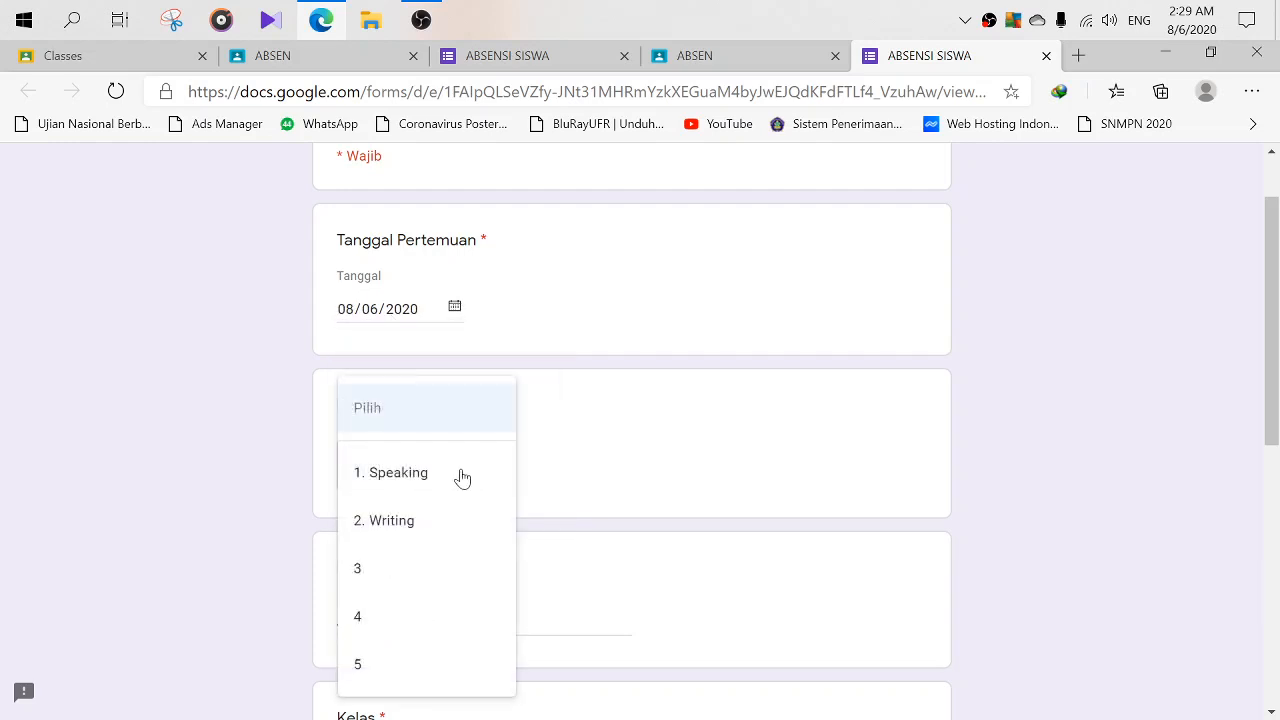
pyautogui.click(403, 482)
# - Enter the student's full name, select Kelas X and Hadir, and submit the form
pyautogui.scroll(-3, 574, 480)
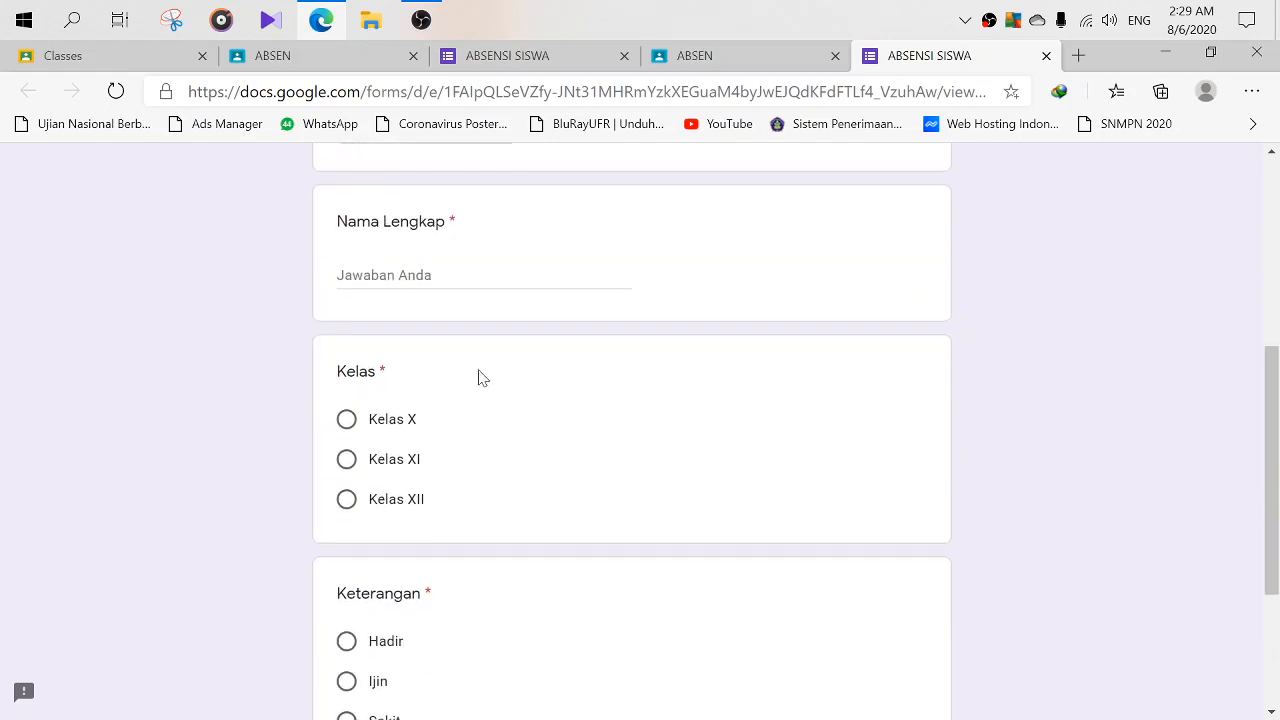
pyautogui.click(427, 277)
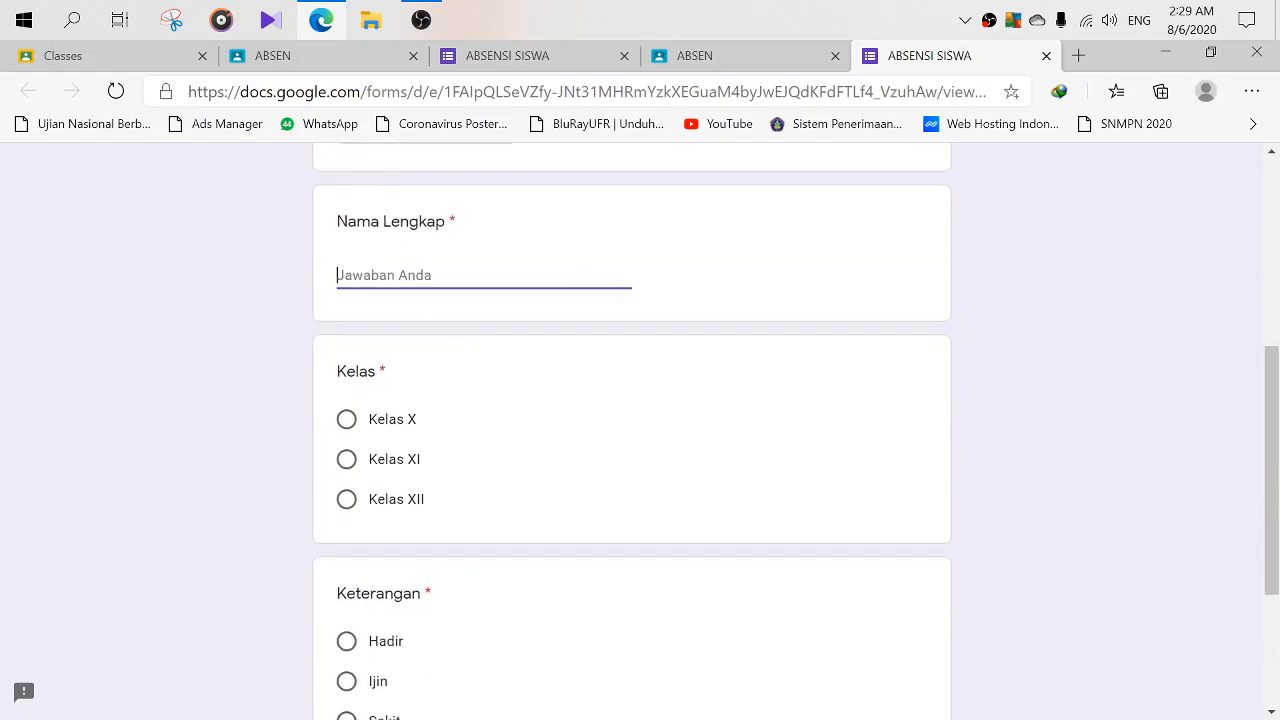
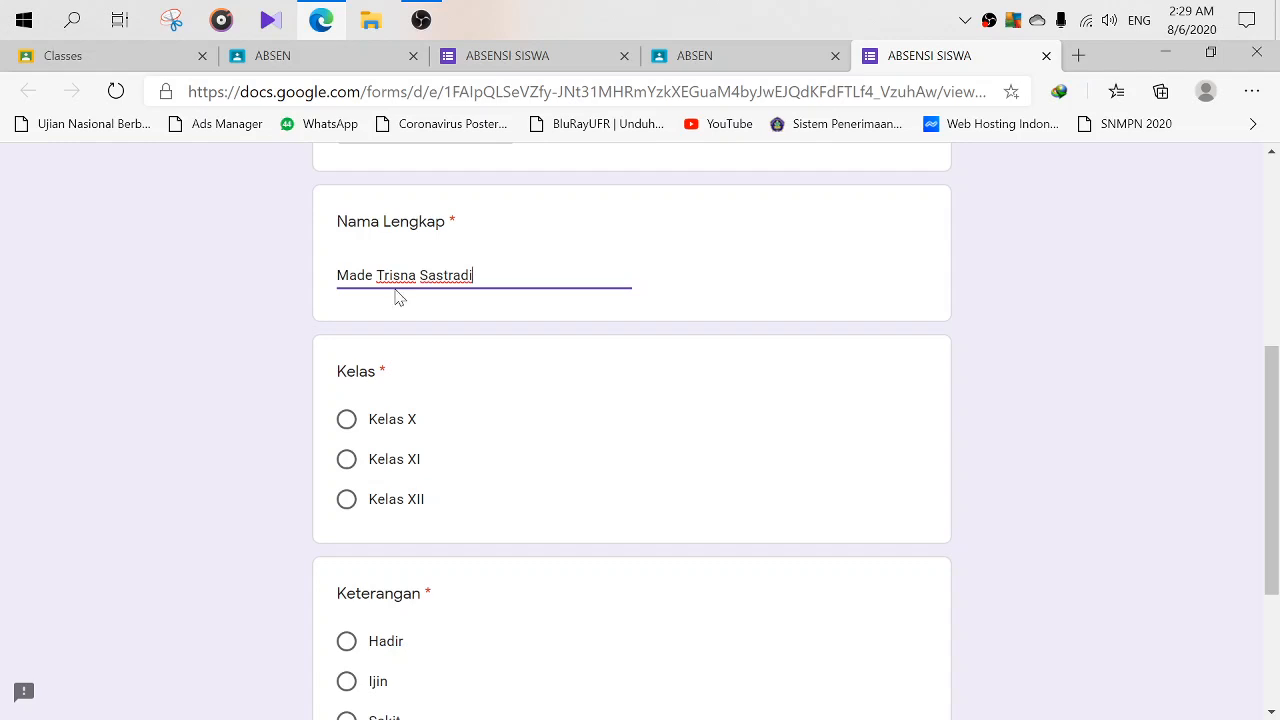
pyautogui.click(347, 420)
pyautogui.scroll(-3, 447, 460)
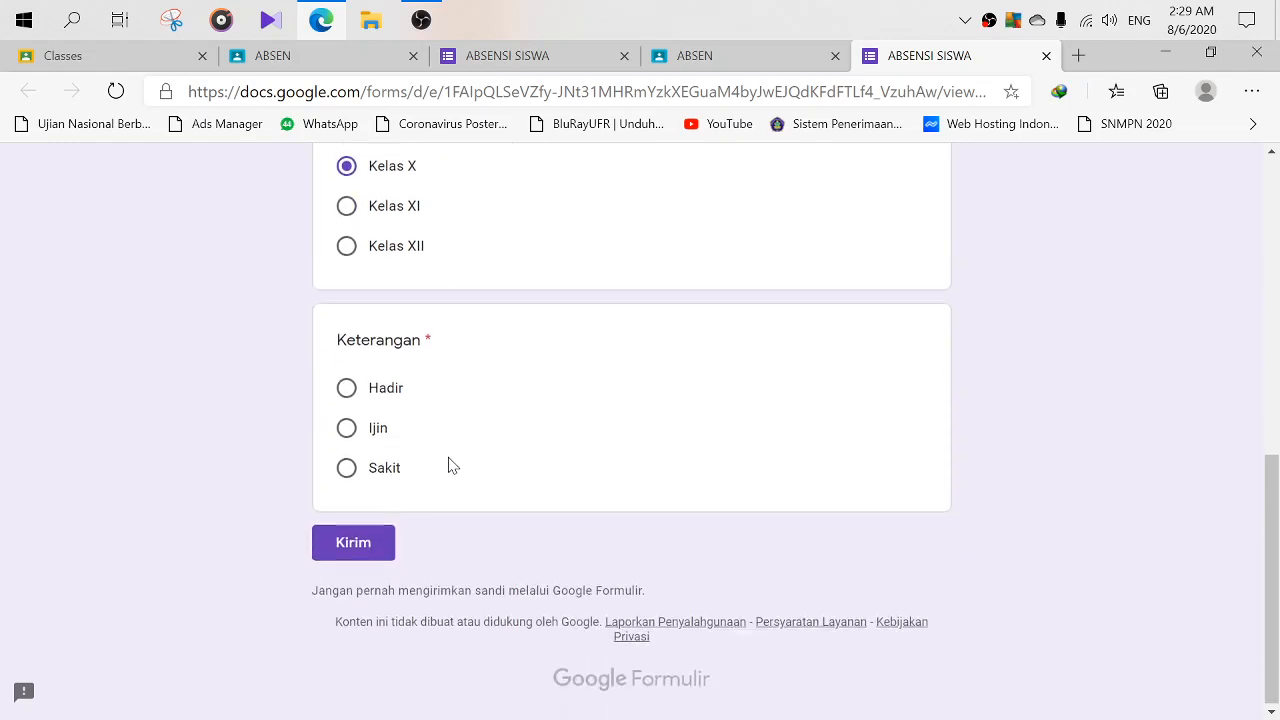
pyautogui.click(347, 390)
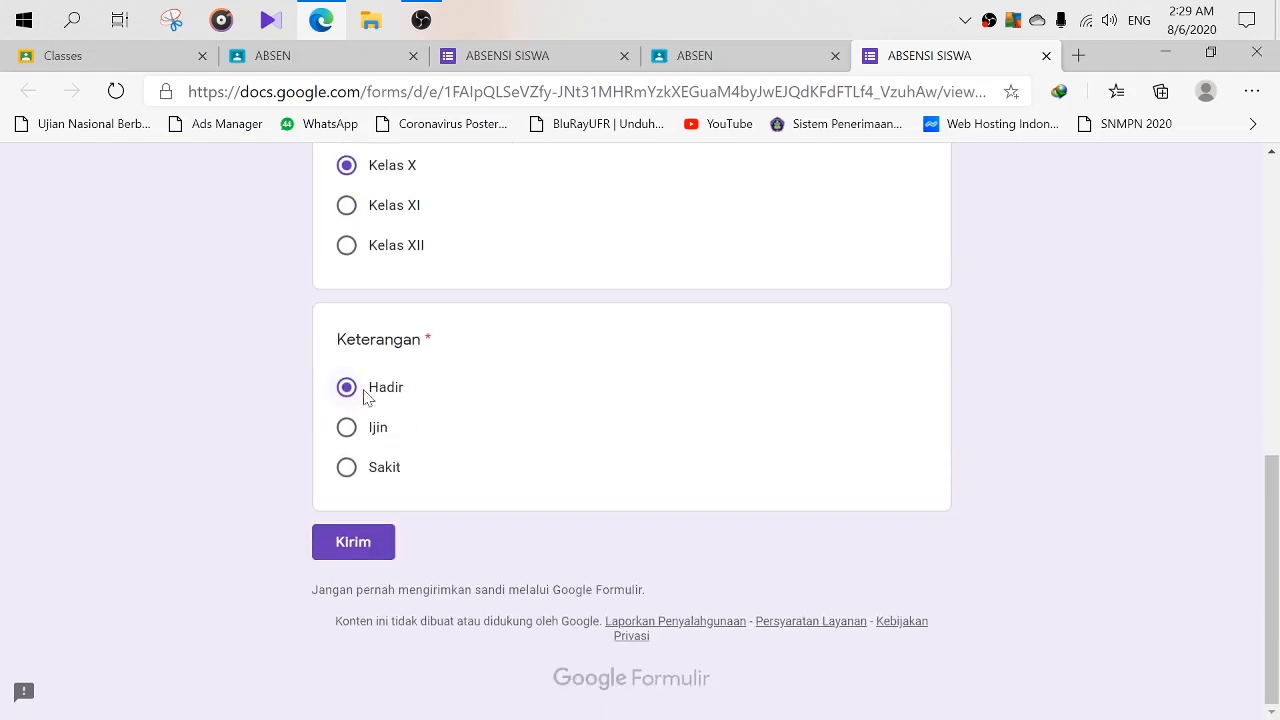
pyautogui.click(360, 543)
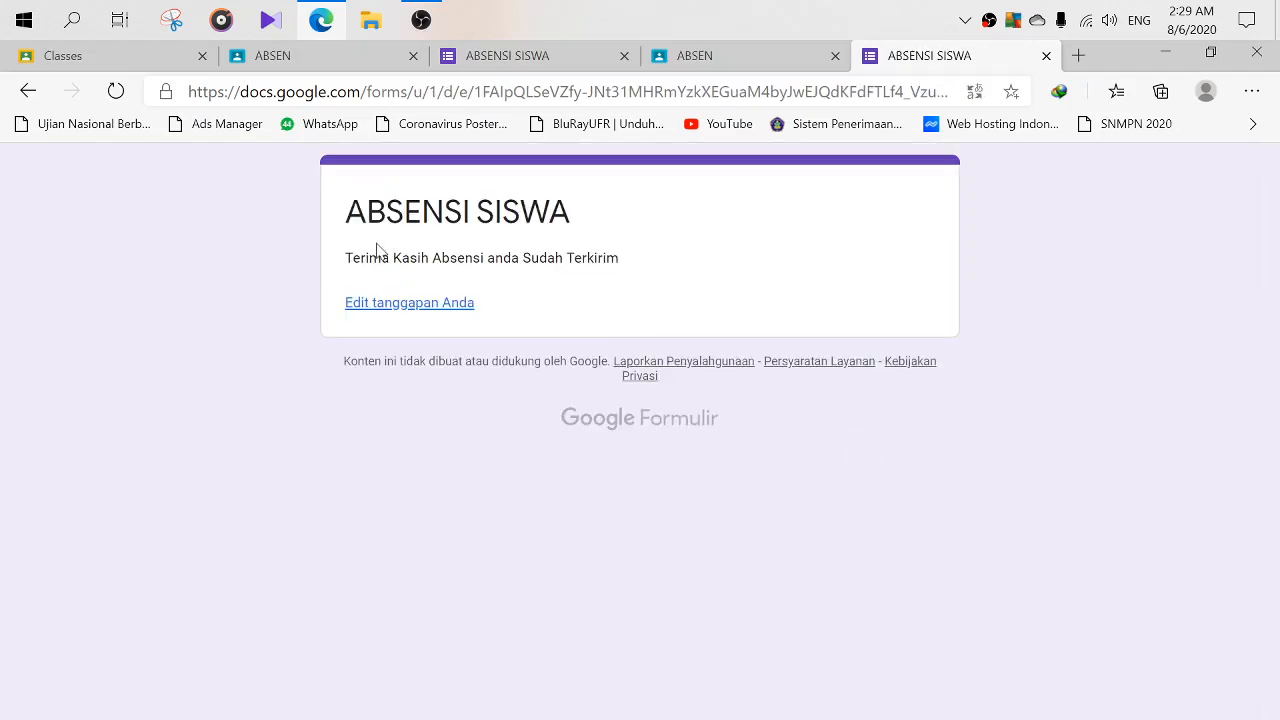
# - Reopen the submitted attendance response for editing via 'Edit tanggapan Anda'
pyautogui.moveTo(345, 258); pyautogui.dragTo(631, 268)
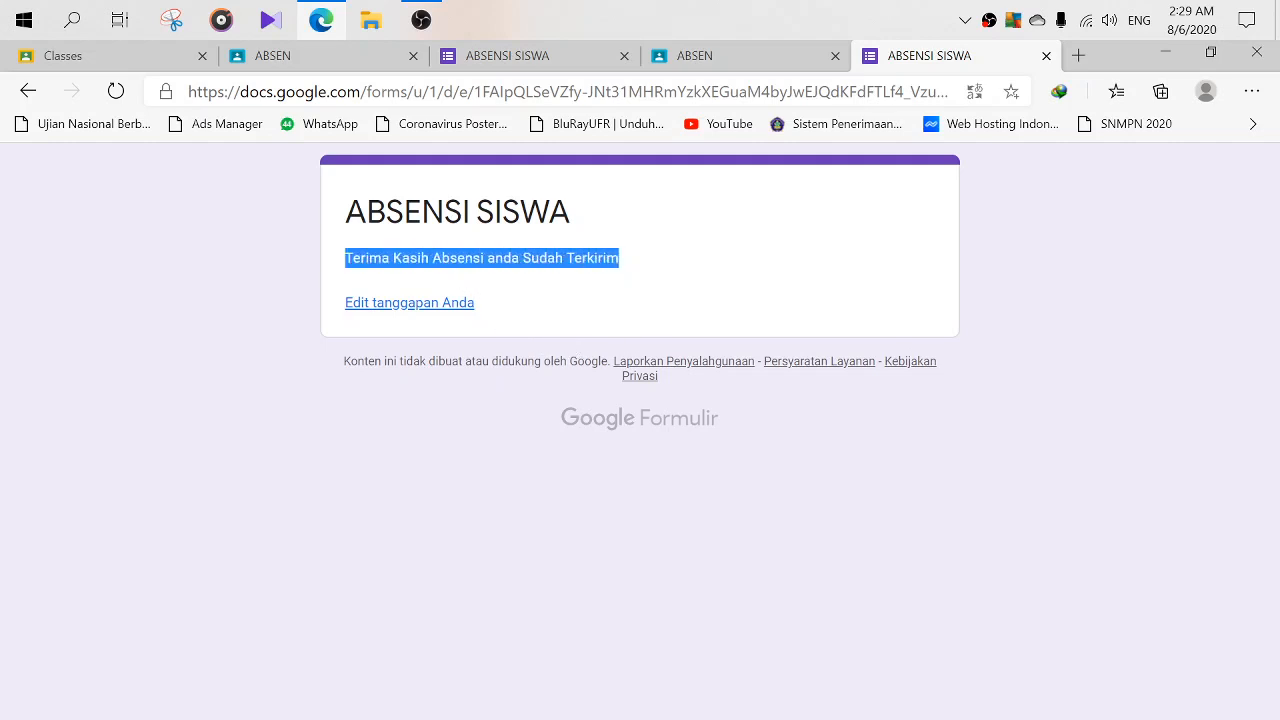
pyautogui.click(624, 262)
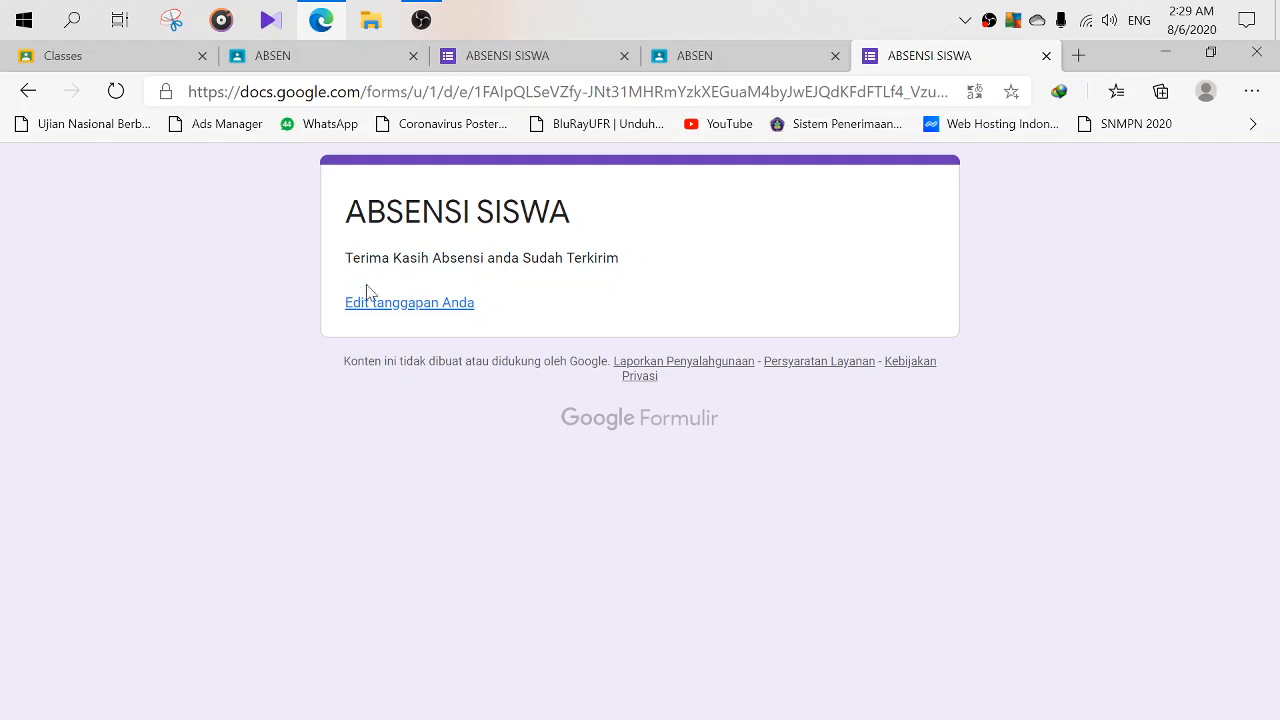
pyautogui.click(421, 303)
# - Resubmit the response unchanged, then go to the other ABSENSI SISWA tab
pyautogui.scroll(-4, 589, 503)
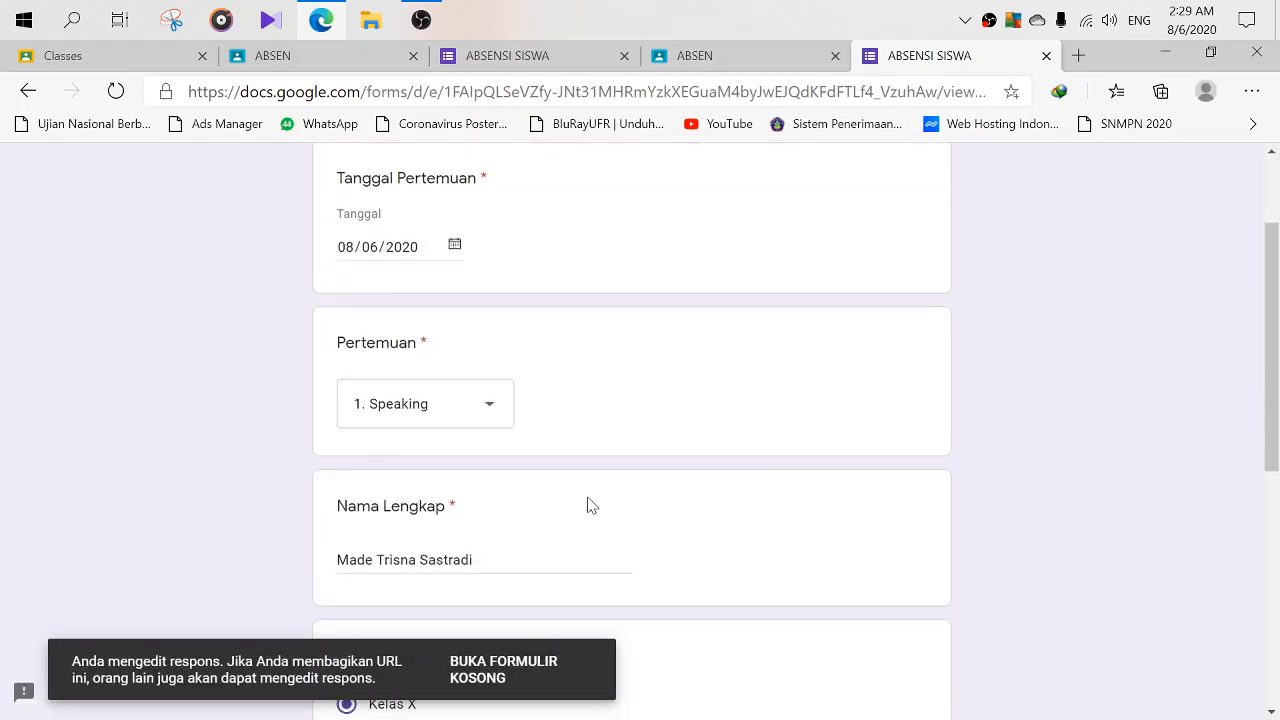
pyautogui.scroll(-3, 589, 503)
pyautogui.scroll(3, 491, 251)
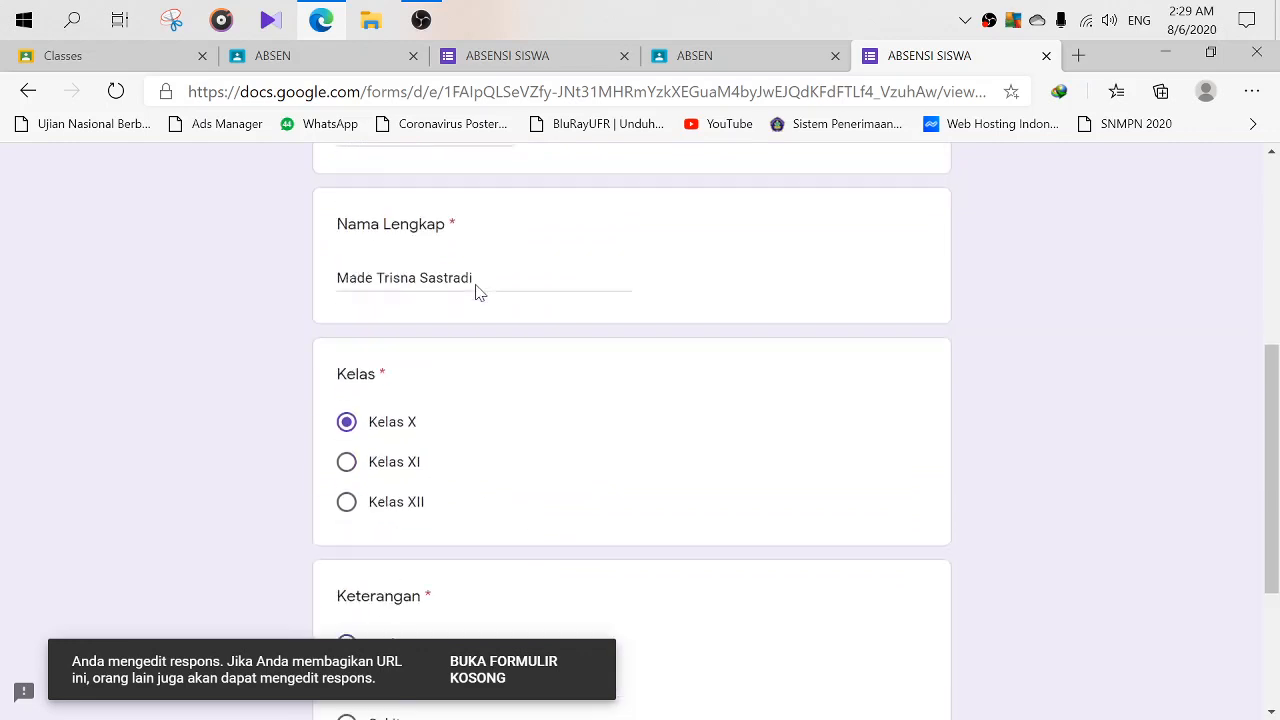
pyautogui.scroll(-3, 477, 291)
pyautogui.click(350, 548)
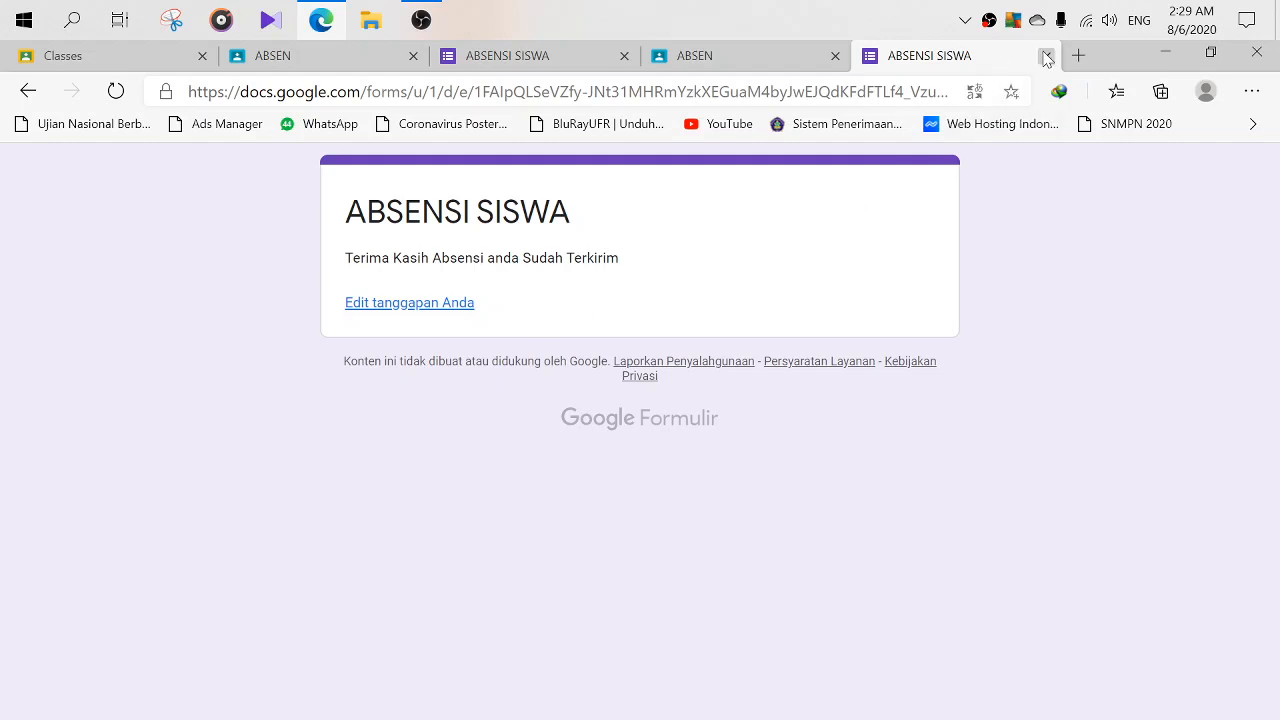
pyautogui.click(485, 60)
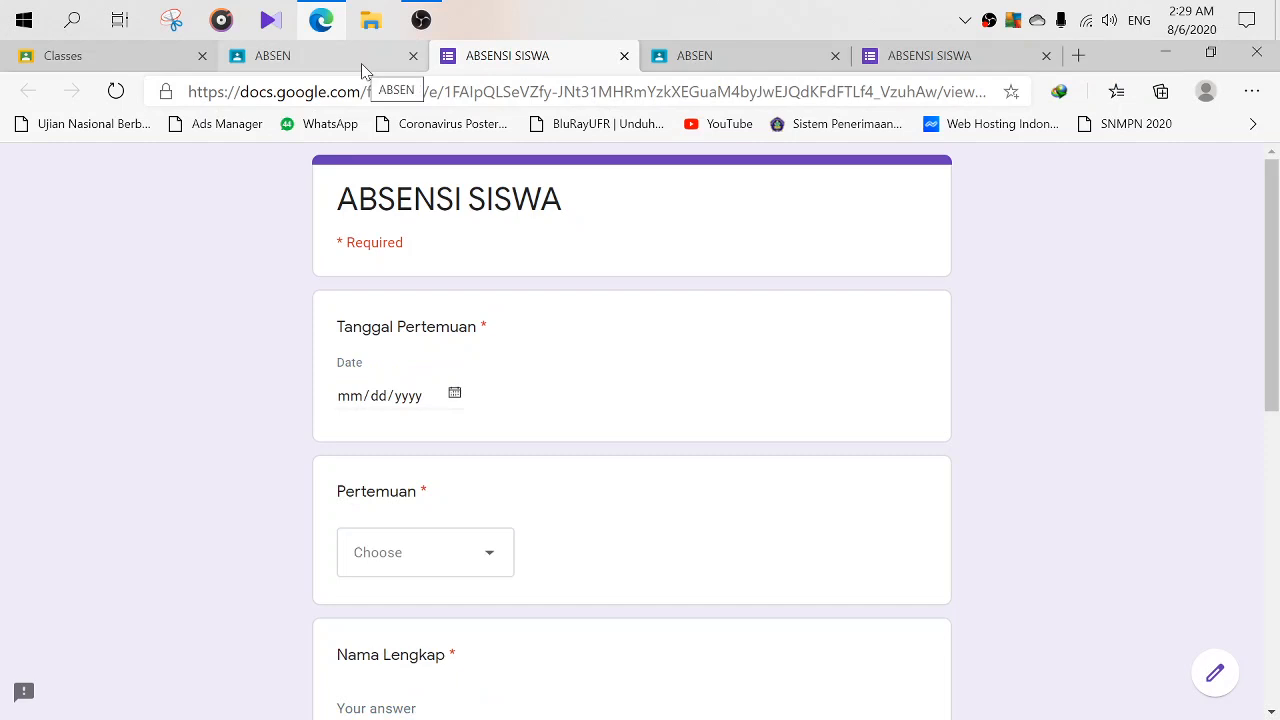
# - Close the blank ABSENSI SISWA form tab and the duplicate ABSEN Classroom tab
pyautogui.click(623, 56)
pyautogui.click(398, 62)
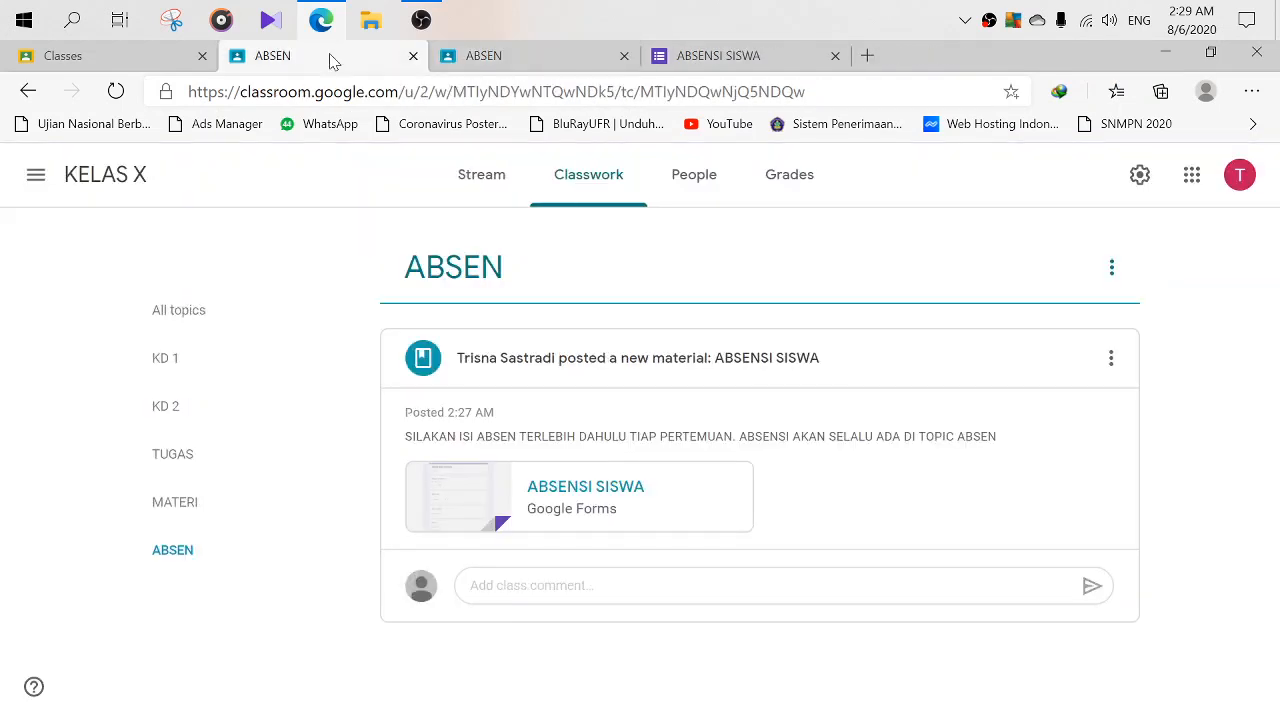
pyautogui.click(624, 56)
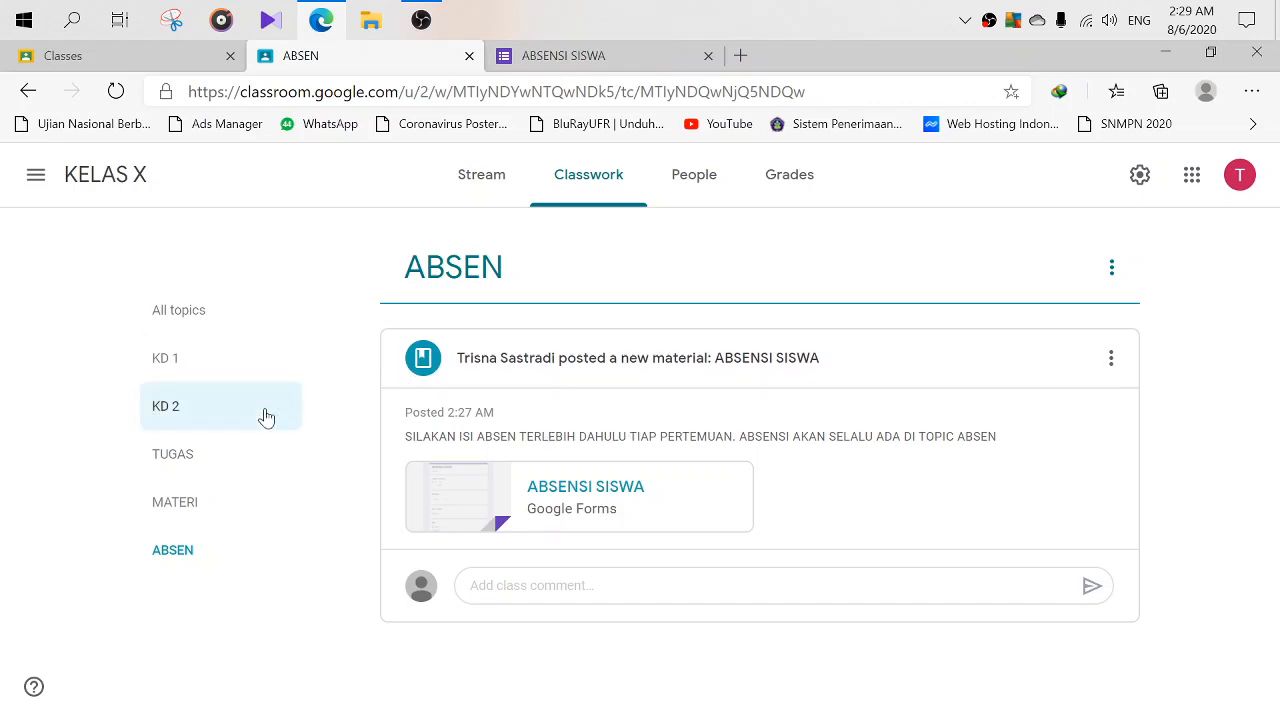
# - Show classwork from all topics and open the ABSENSI SISWA post's attached form
pyautogui.click(188, 552)
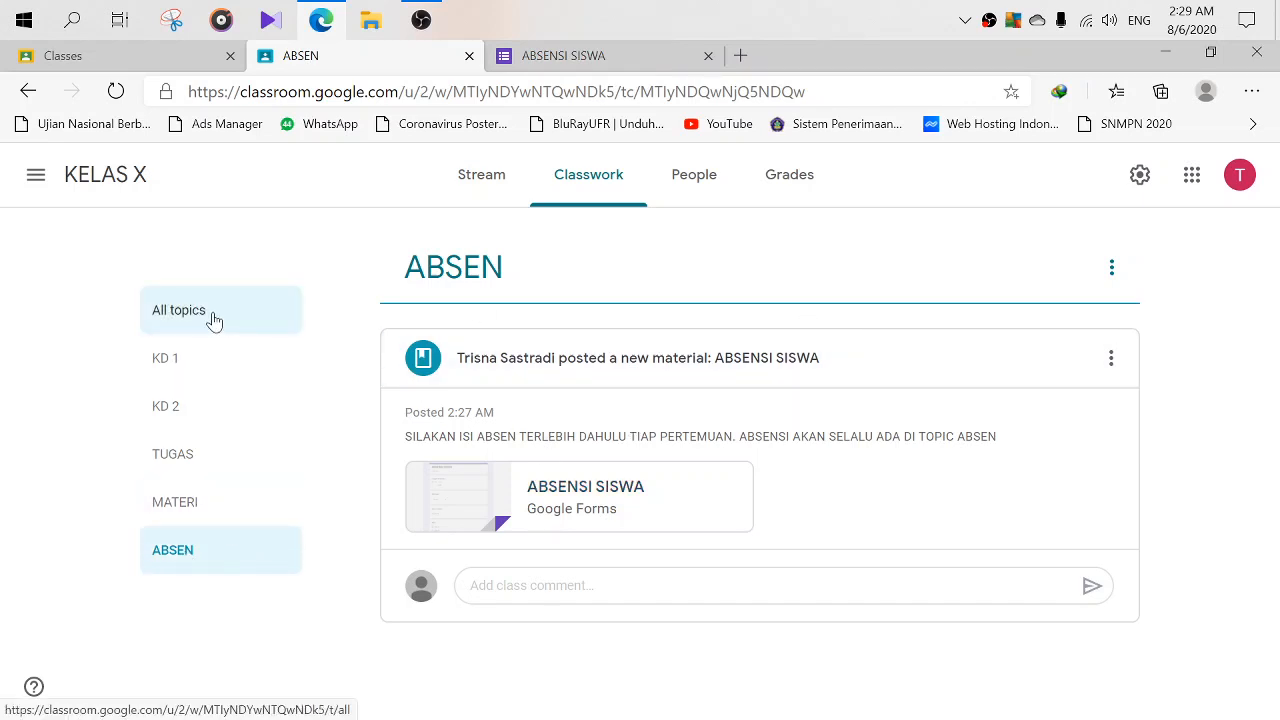
pyautogui.click(211, 320)
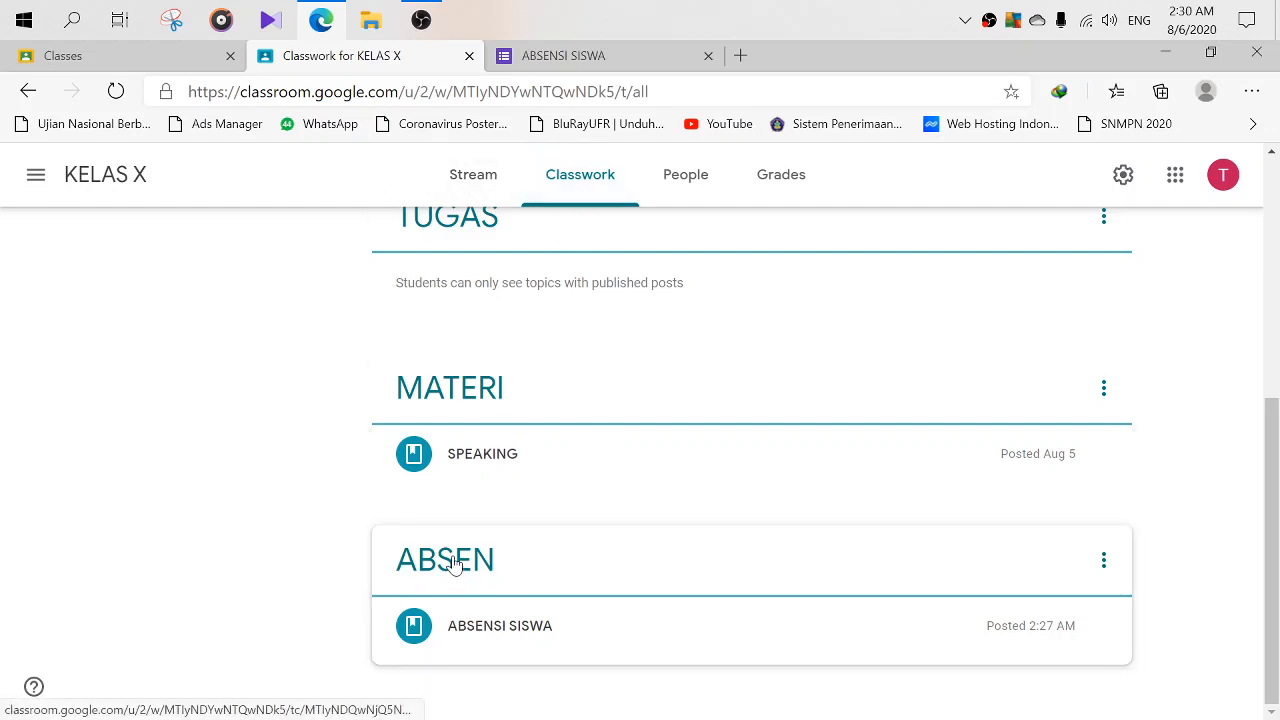
pyautogui.click(470, 610)
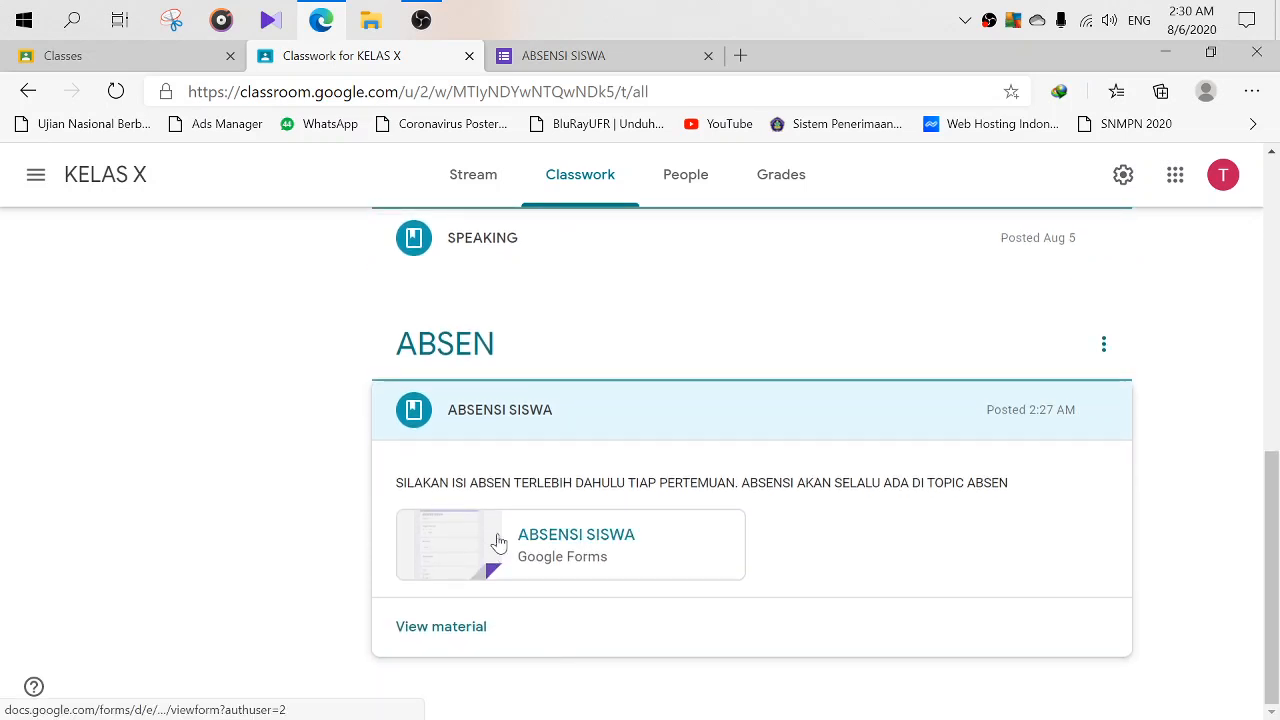
pyautogui.click(540, 543)
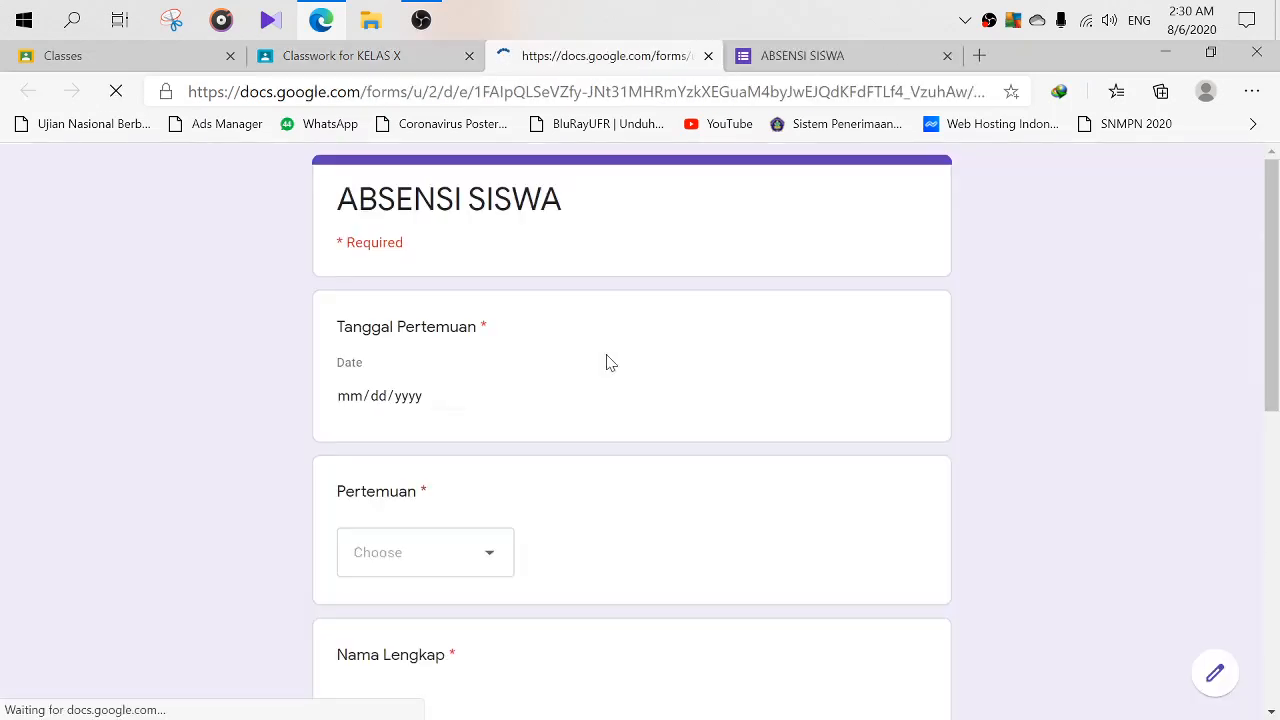
# - Open the form in the editor showing 1 response, and close the 'Speed up your form creation' tip
pyautogui.scroll(-2, 580, 366)
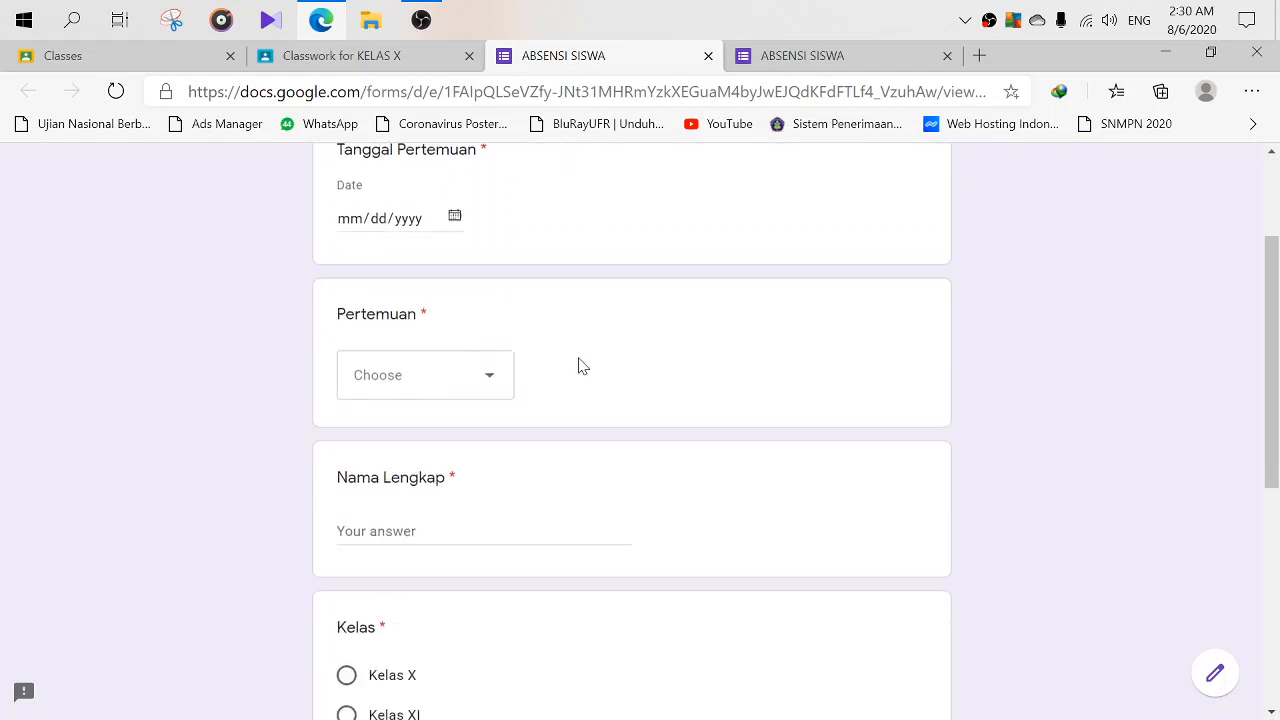
pyautogui.scroll(2, 582, 366)
pyautogui.scroll(-6, 508, 277)
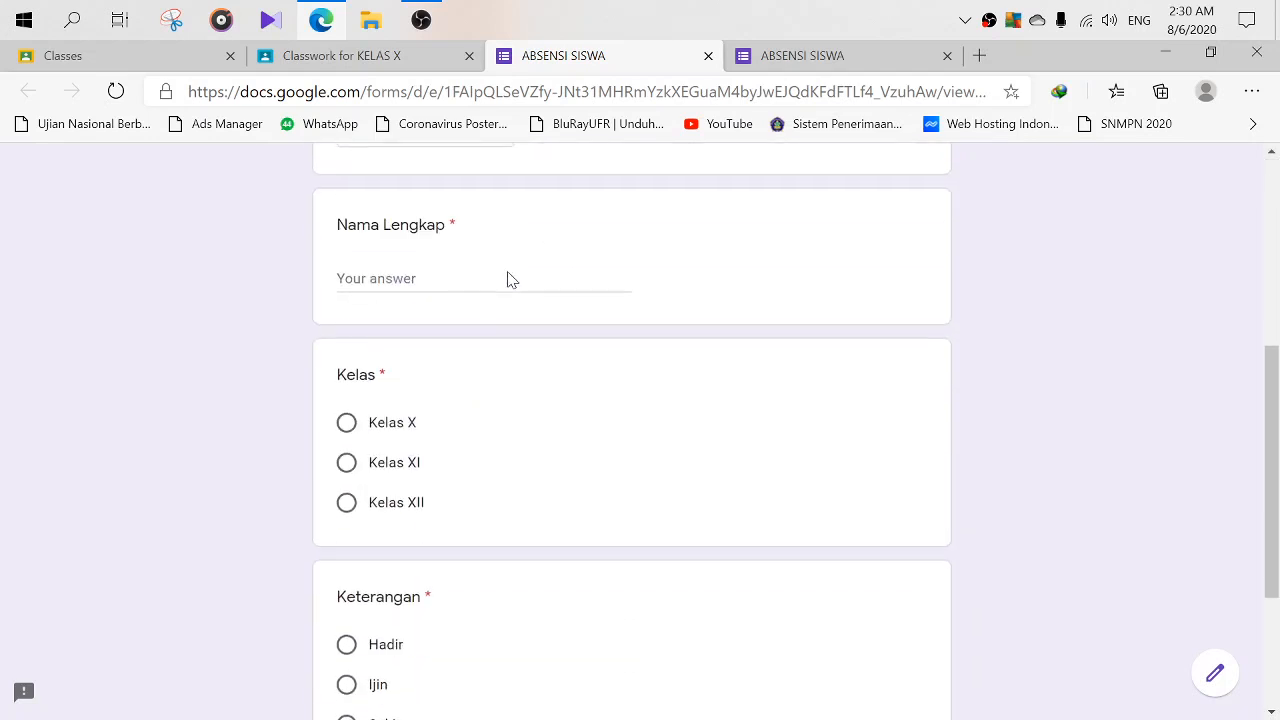
pyautogui.scroll(6, 508, 277)
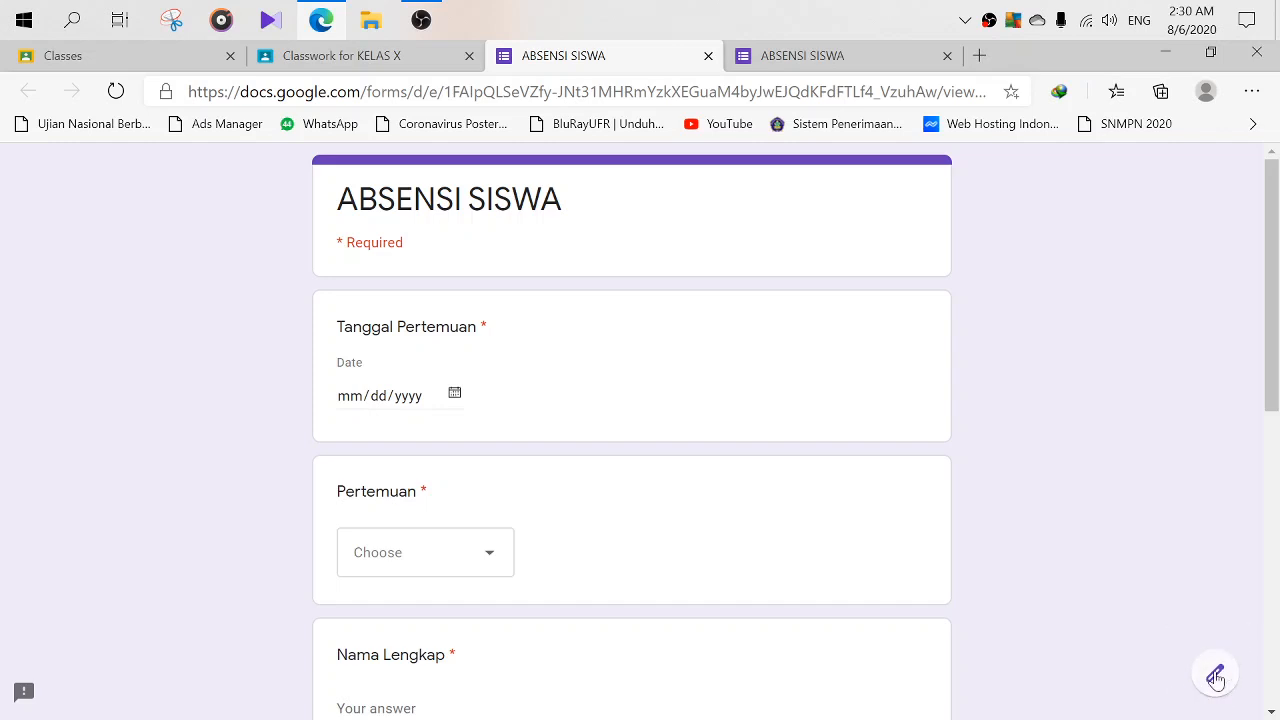
pyautogui.click(1216, 677)
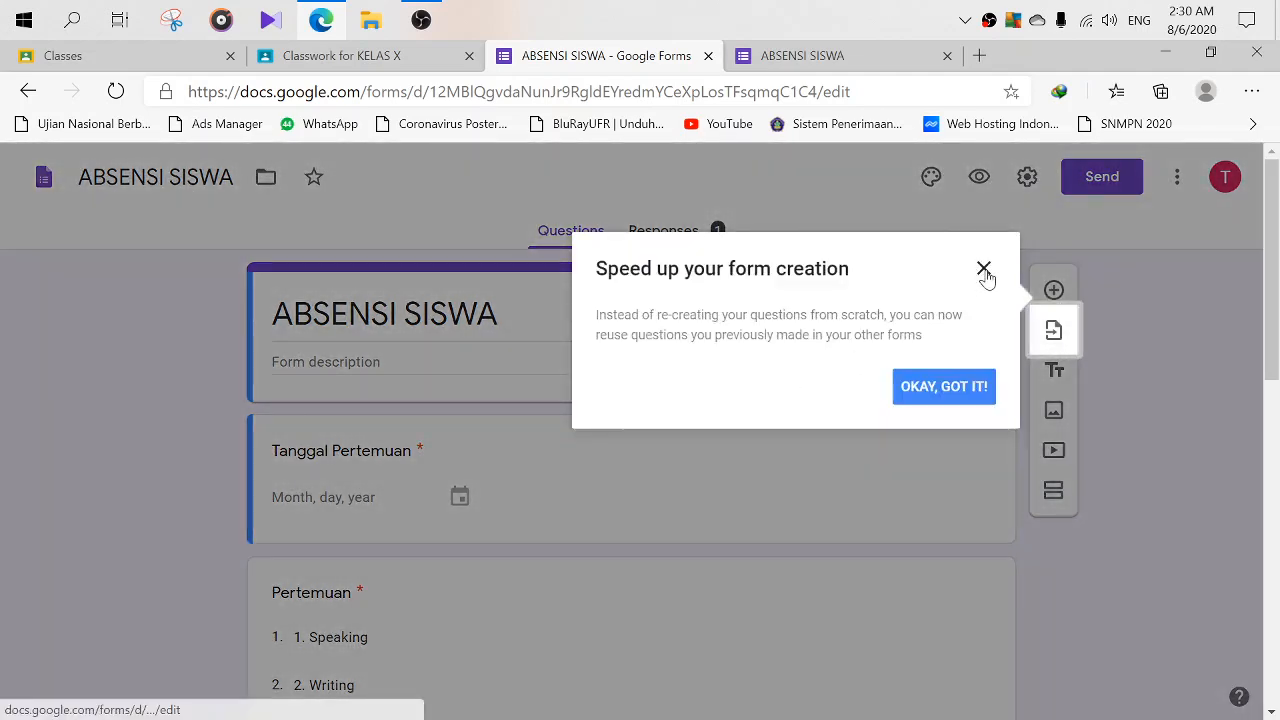
pyautogui.click(984, 270)
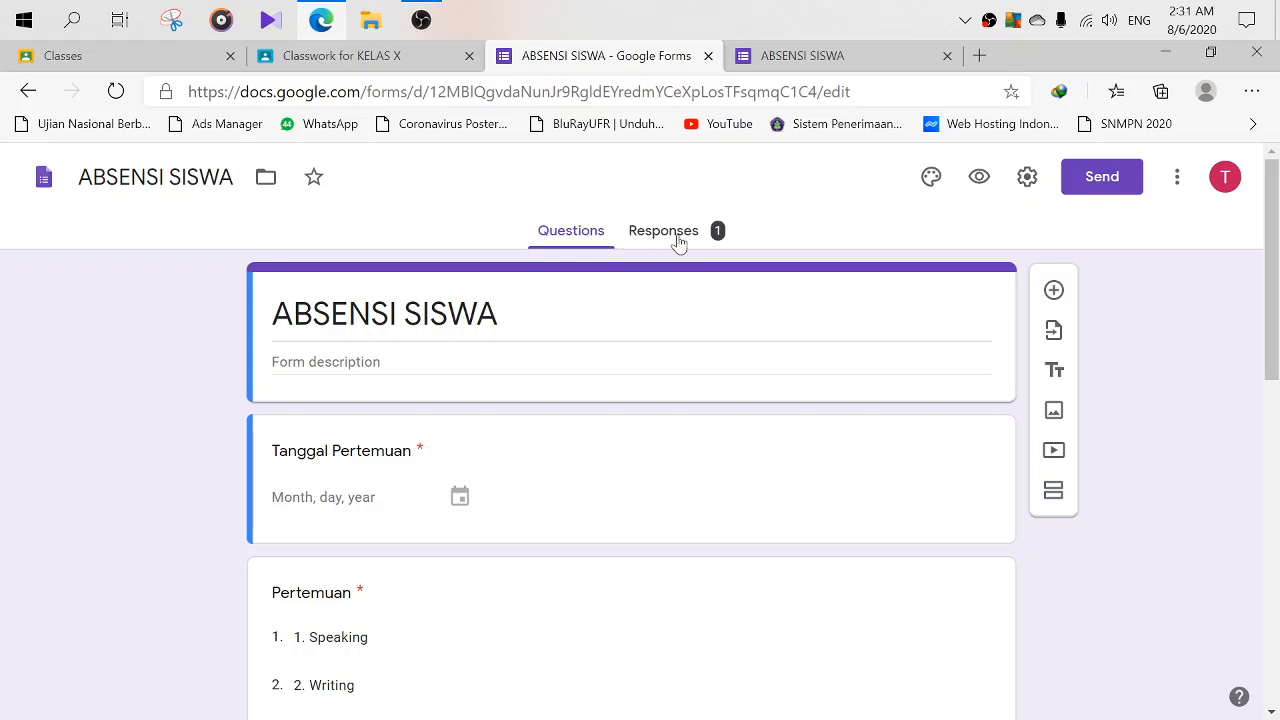
# - View the responses summary with its 1 response, where Pertemuan is charted 100% Speaking
pyautogui.click(678, 244)
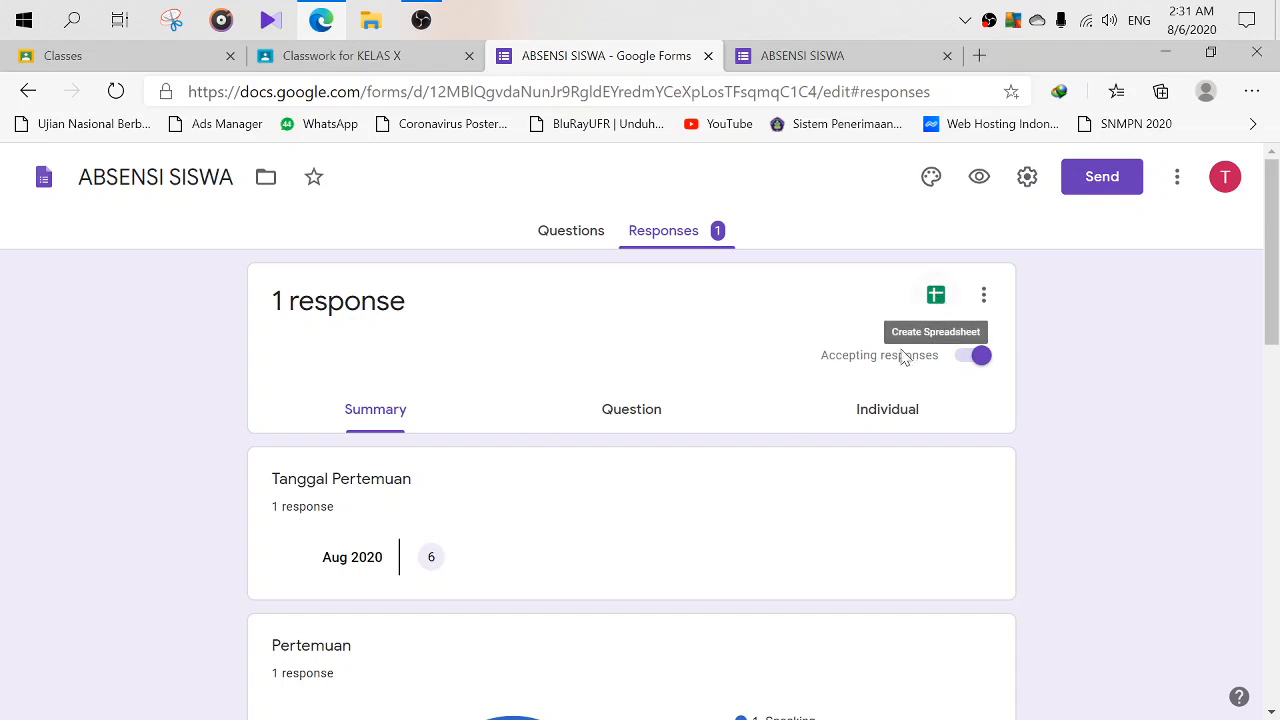
pyautogui.scroll(-2, 760, 440)
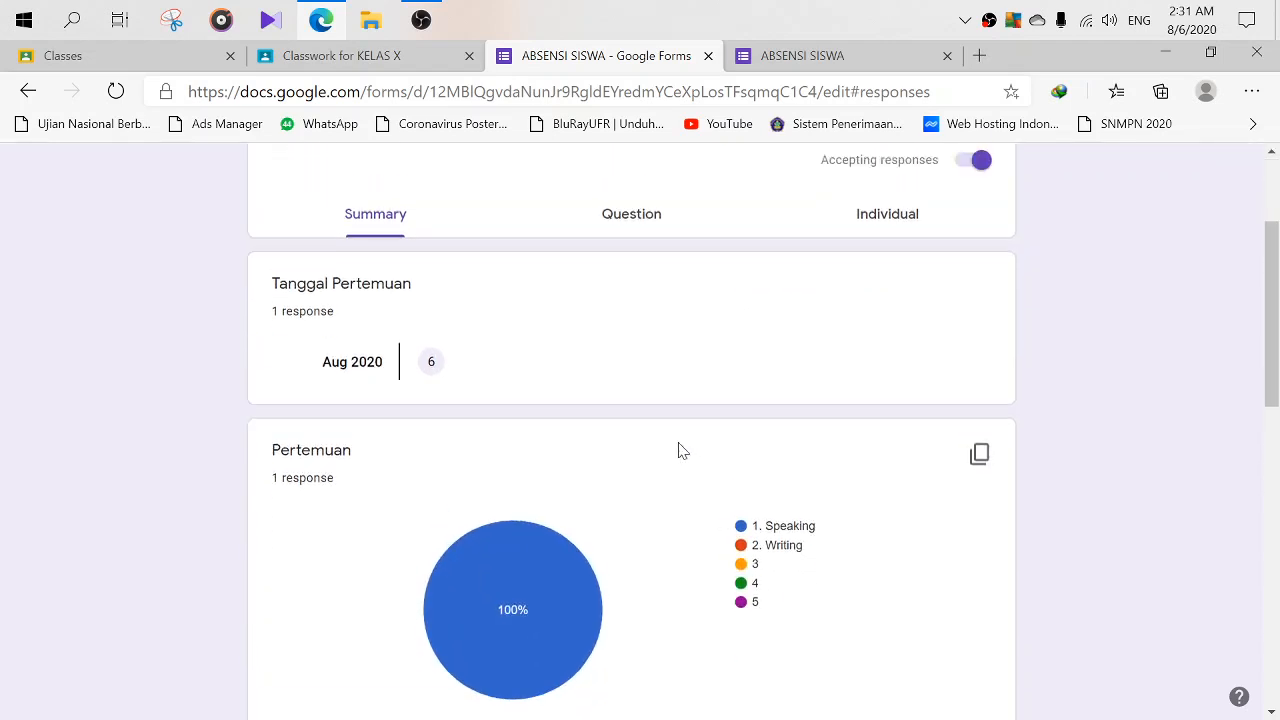
pyautogui.scroll(-1, 662, 438)
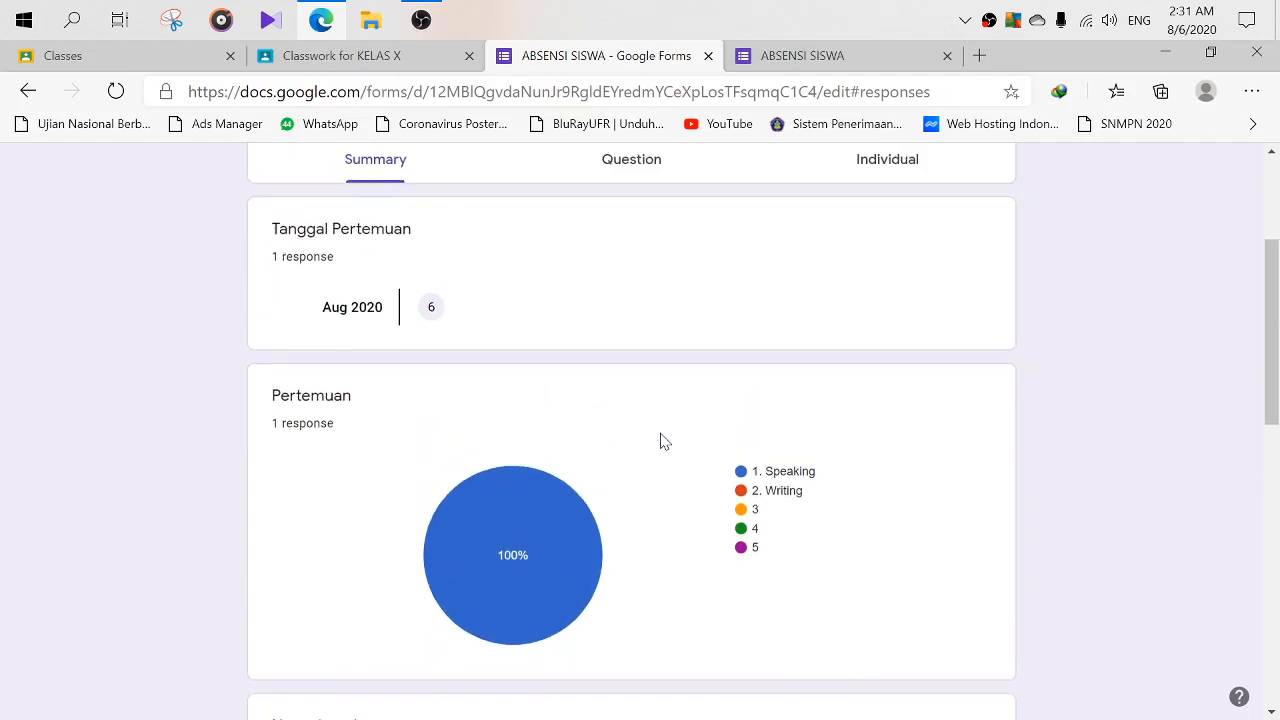
pyautogui.scroll(3, 663, 436)
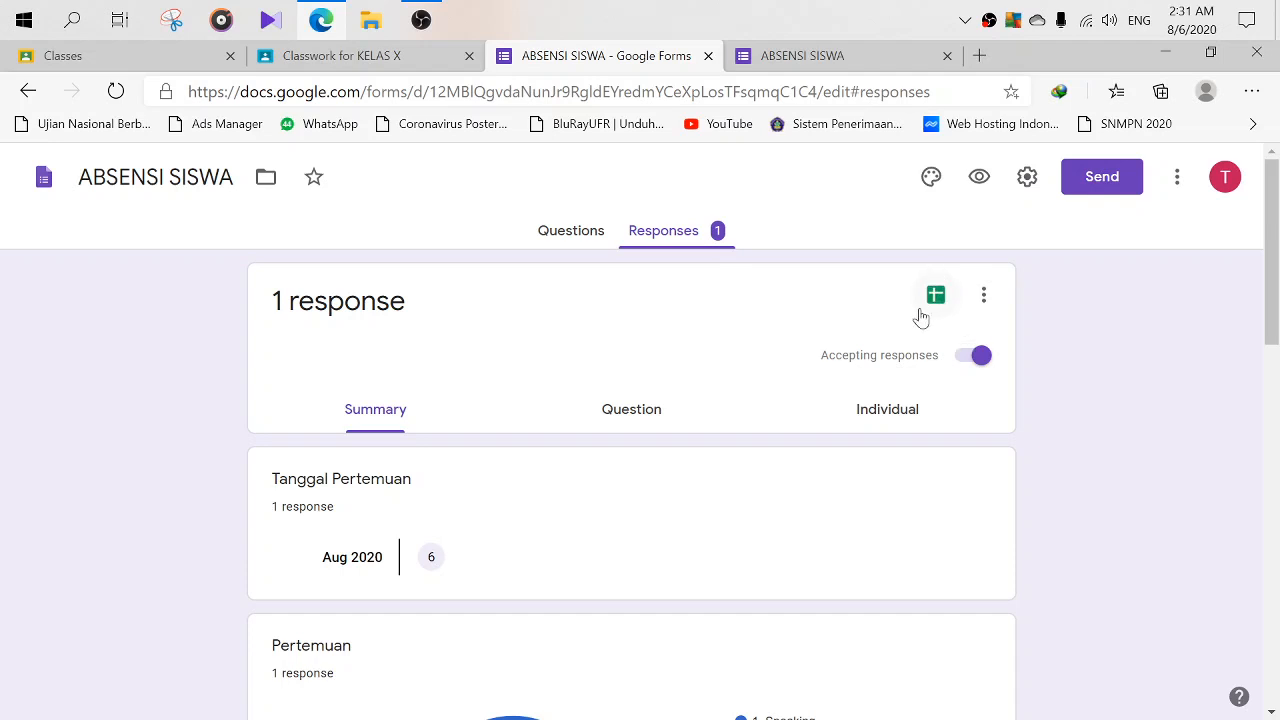
# - Create a new linked response spreadsheet named 'ABSENSI SISWA', without the '(Responses)' suffix
pyautogui.click(940, 302)
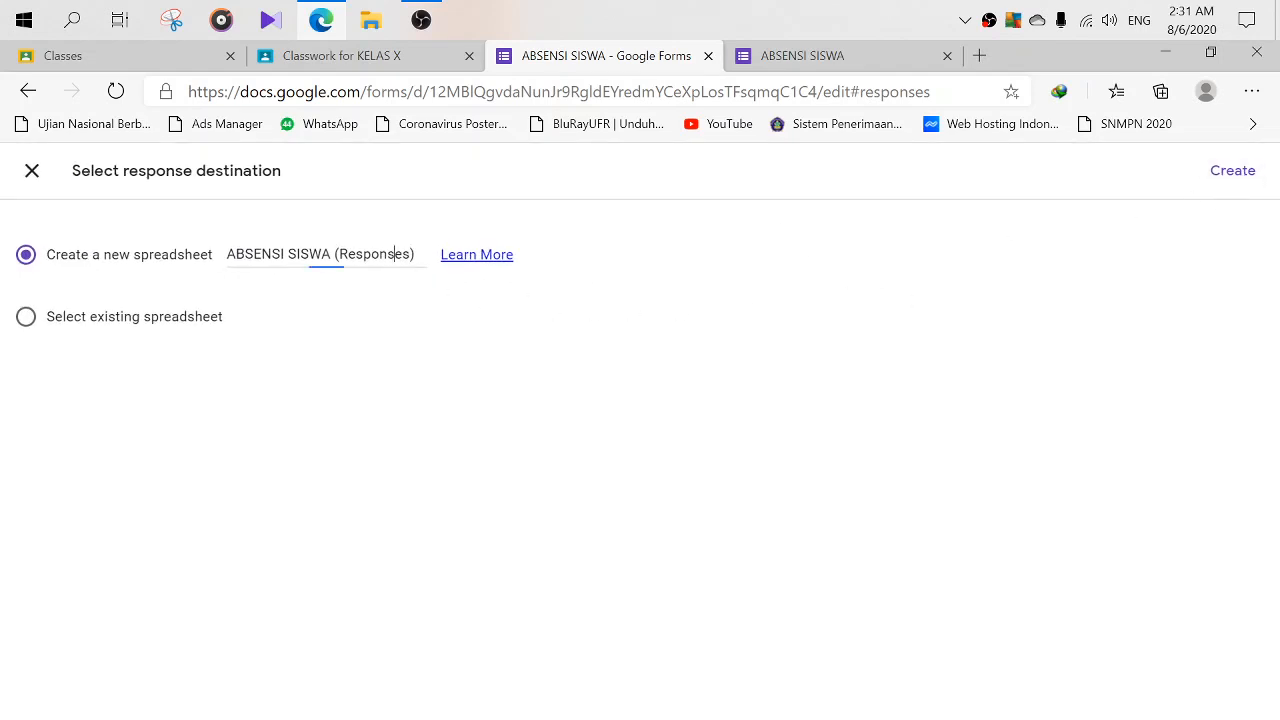
pyautogui.hotkey('shift', 'Left')
pyautogui.hotkey('shift', 'Left')
pyautogui.hotkey('shift', 'Left')
pyautogui.hotkey('shift', 'Left')
pyautogui.hotkey('shift', 'Left')
pyautogui.hotkey('shift', 'Left')
pyautogui.hotkey('shift', 'Left')
pyautogui.hotkey('shift', 'Left')
pyautogui.hotkey('shift', 'Left')
pyautogui.hotkey('shift', 'Left')
pyautogui.hotkey('shift', 'Left')
pyautogui.hotkey('shift', 'Left')
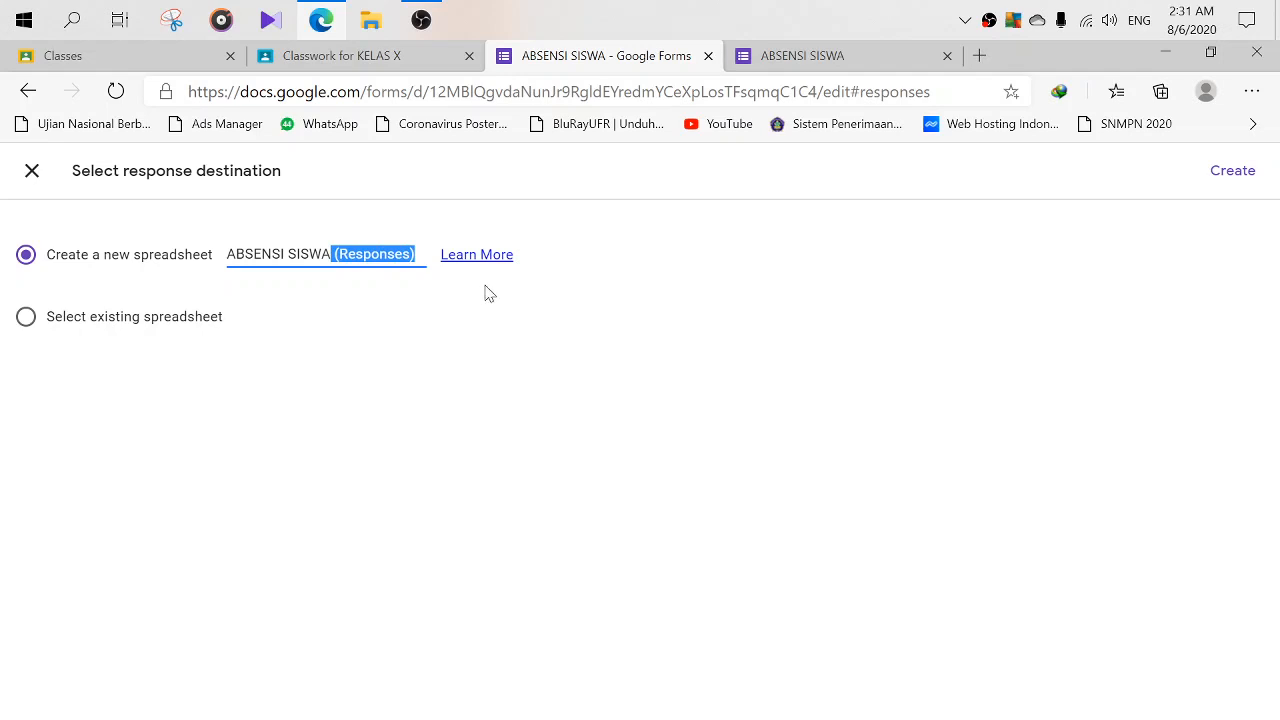
pyautogui.press('BackSpace')
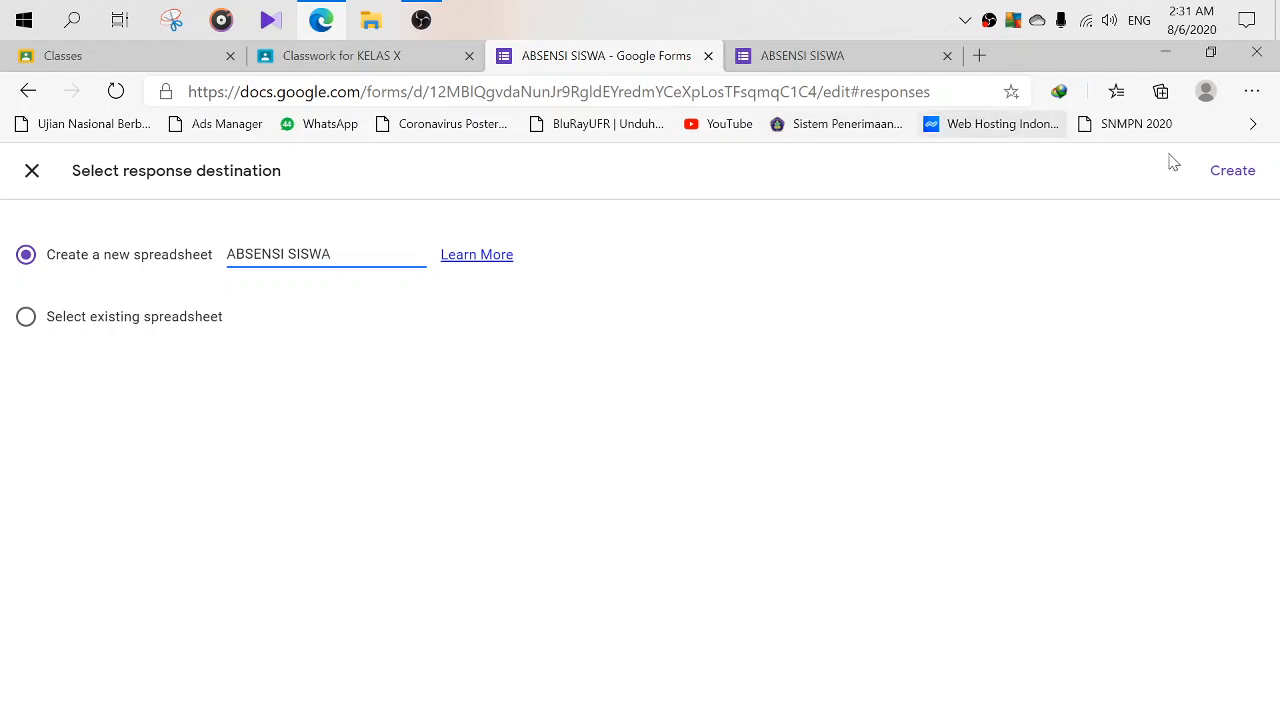
pyautogui.click(1240, 174)
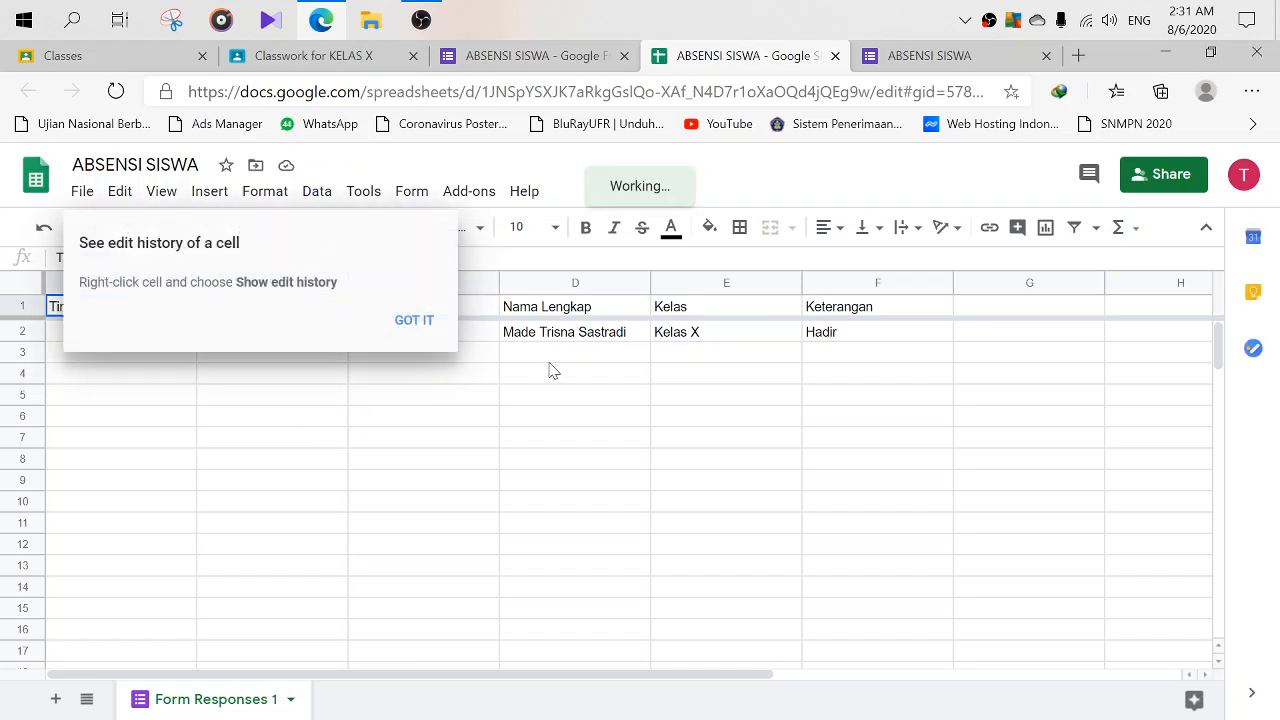
# - Dismiss the edit-history tip and compare the A2 timestamp with the B2 meeting date
pyautogui.click(410, 322)
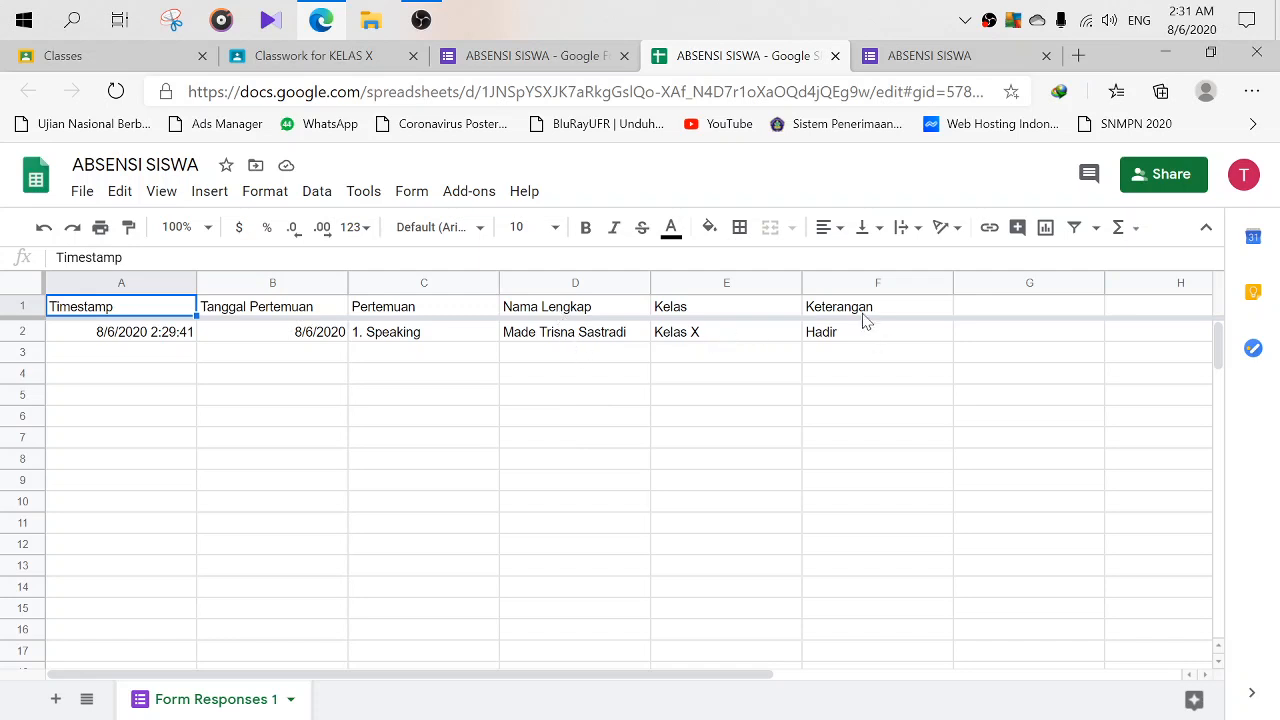
pyautogui.click(268, 343)
pyautogui.click(152, 341)
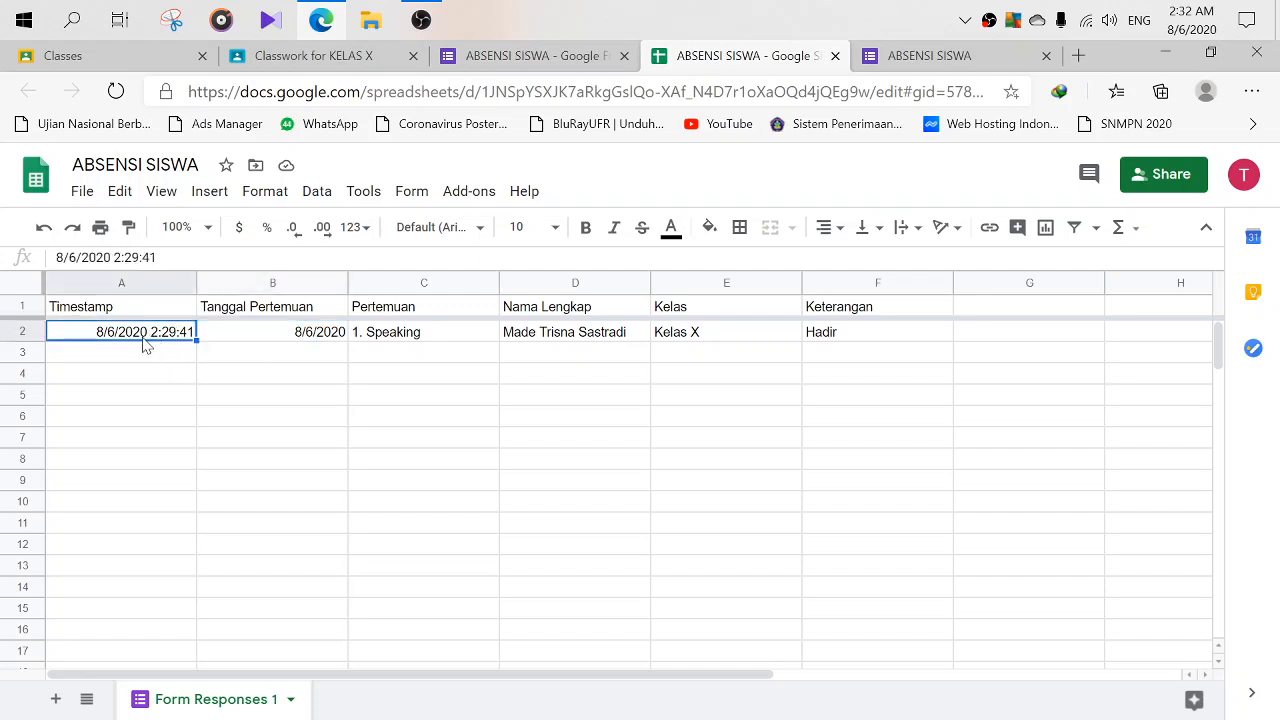
pyautogui.click(325, 340)
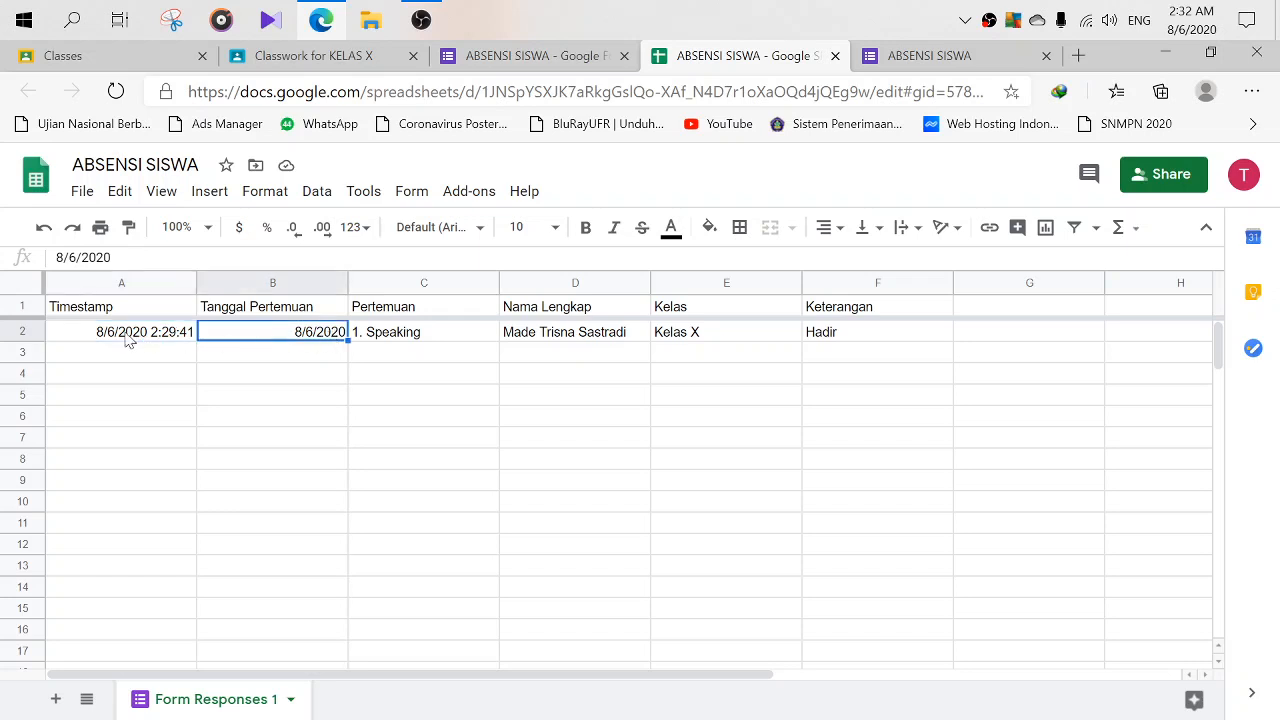
pyautogui.click(130, 340)
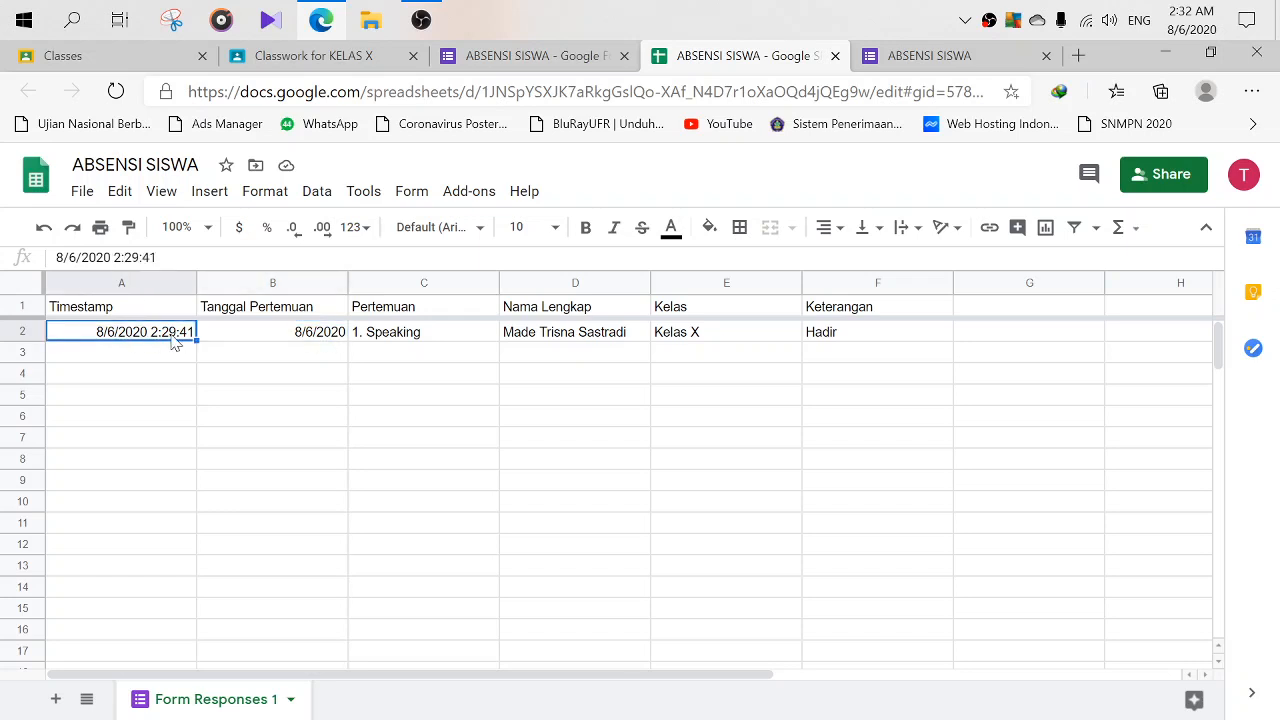
pyautogui.click(216, 341)
pyautogui.click(137, 341)
pyautogui.click(209, 337)
pyautogui.click(231, 318)
pyautogui.click(231, 337)
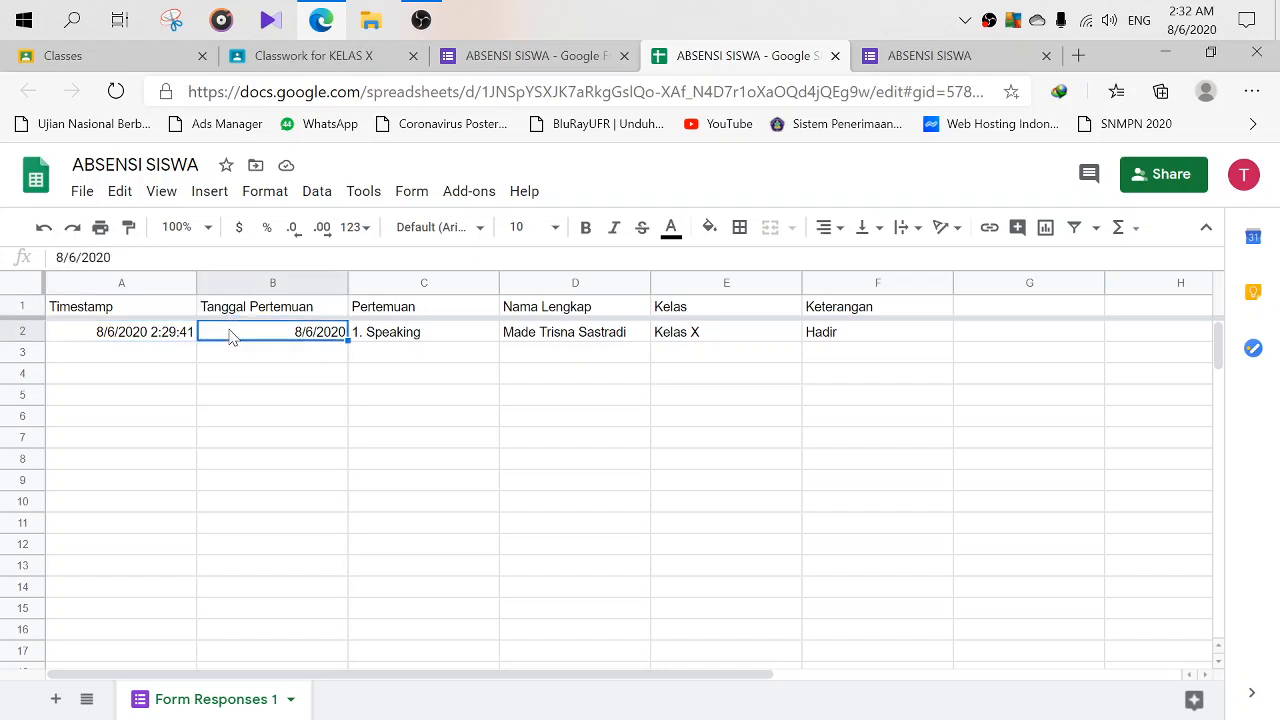
pyautogui.click(153, 341)
pyautogui.click(262, 343)
pyautogui.click(165, 340)
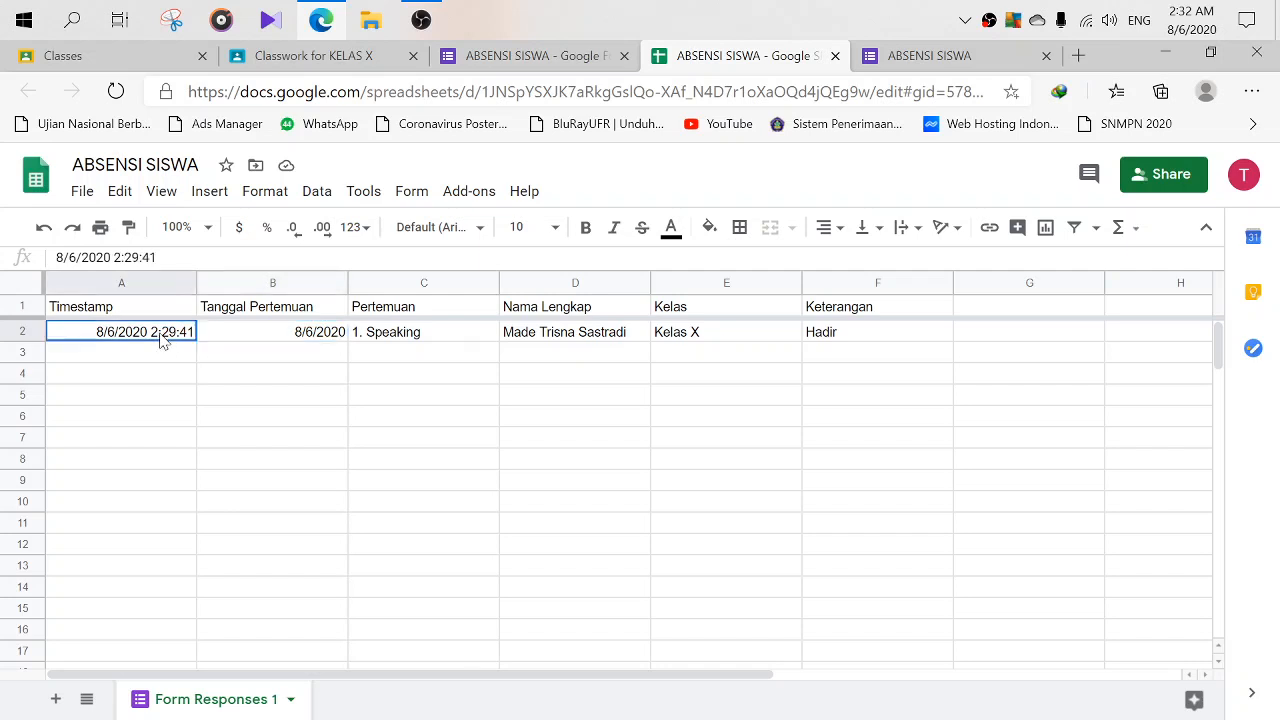
pyautogui.click(228, 338)
pyautogui.click(171, 340)
pyautogui.click(240, 340)
pyautogui.click(157, 341)
pyautogui.click(250, 340)
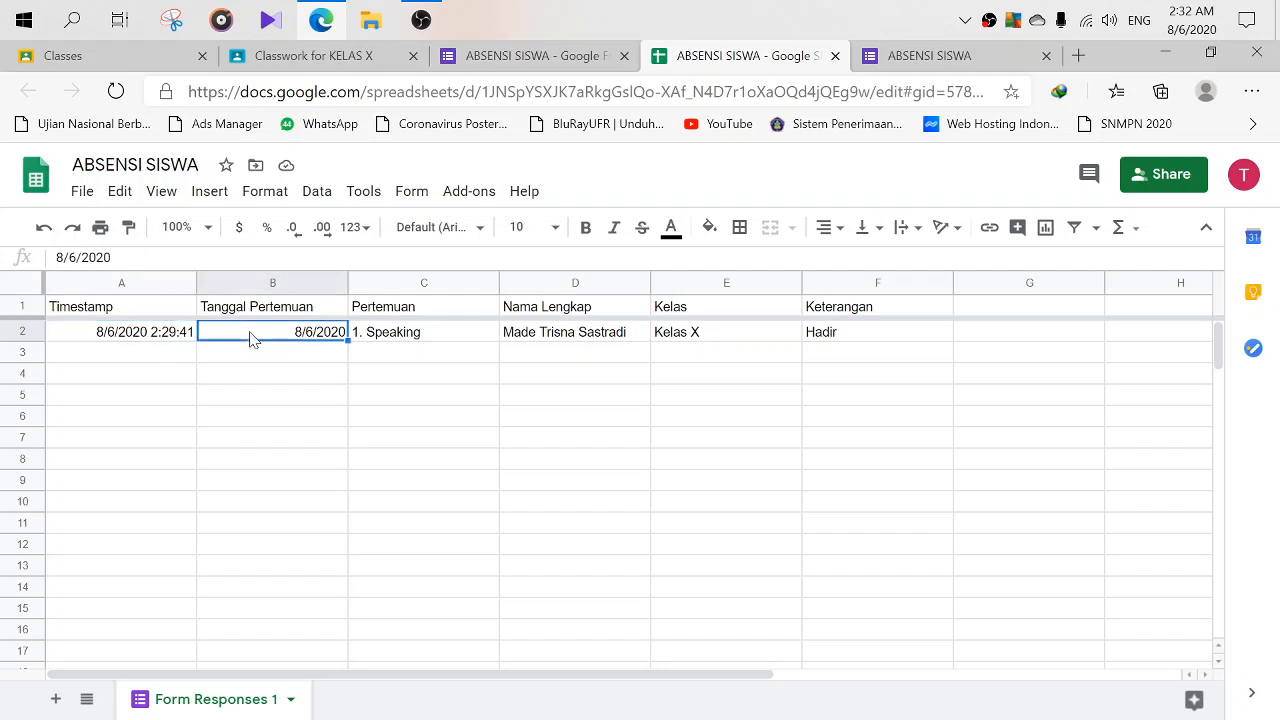
pyautogui.click(162, 340)
pyautogui.click(252, 343)
pyautogui.click(162, 342)
pyautogui.click(252, 340)
pyautogui.click(163, 340)
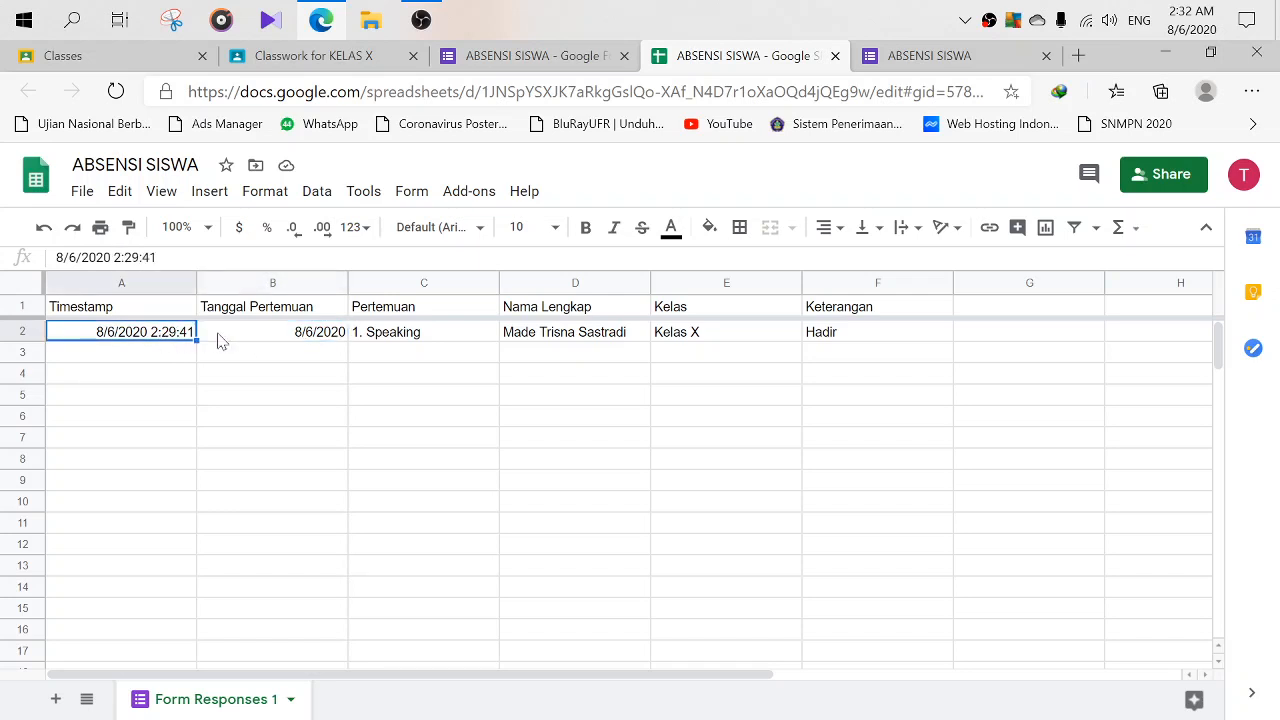
pyautogui.click(250, 343)
pyautogui.click(163, 343)
pyautogui.click(268, 338)
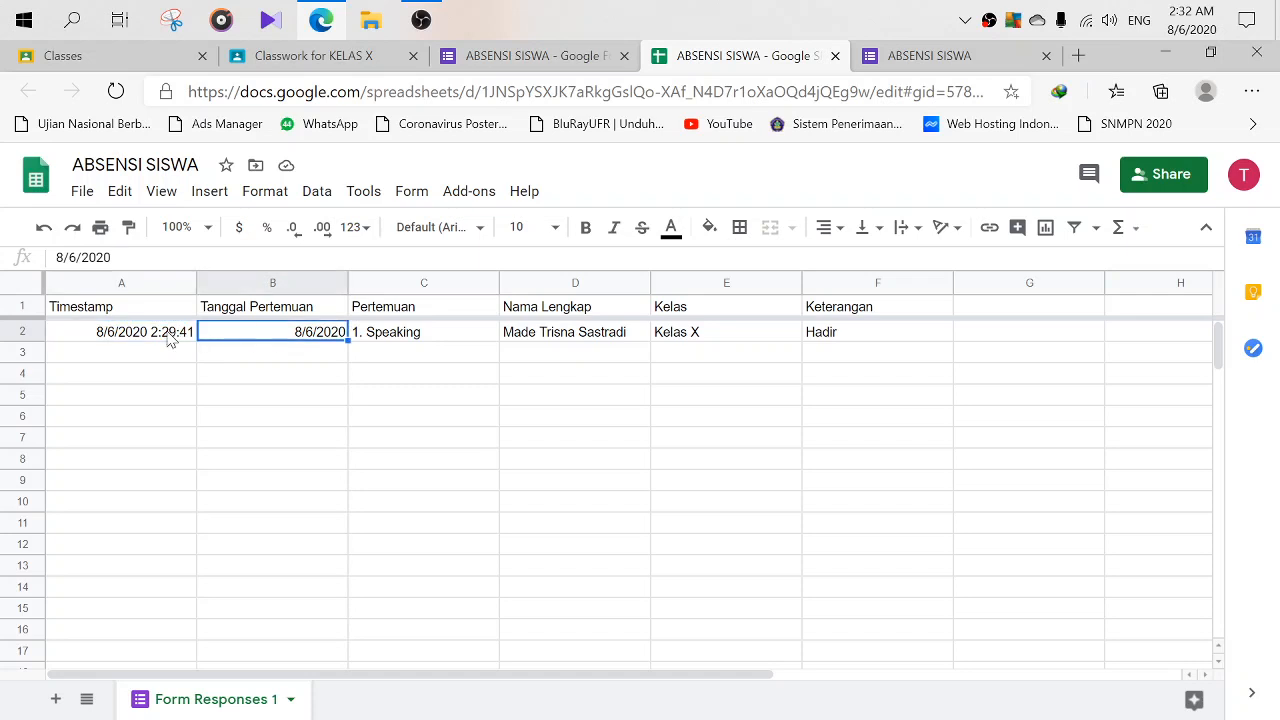
pyautogui.click(168, 340)
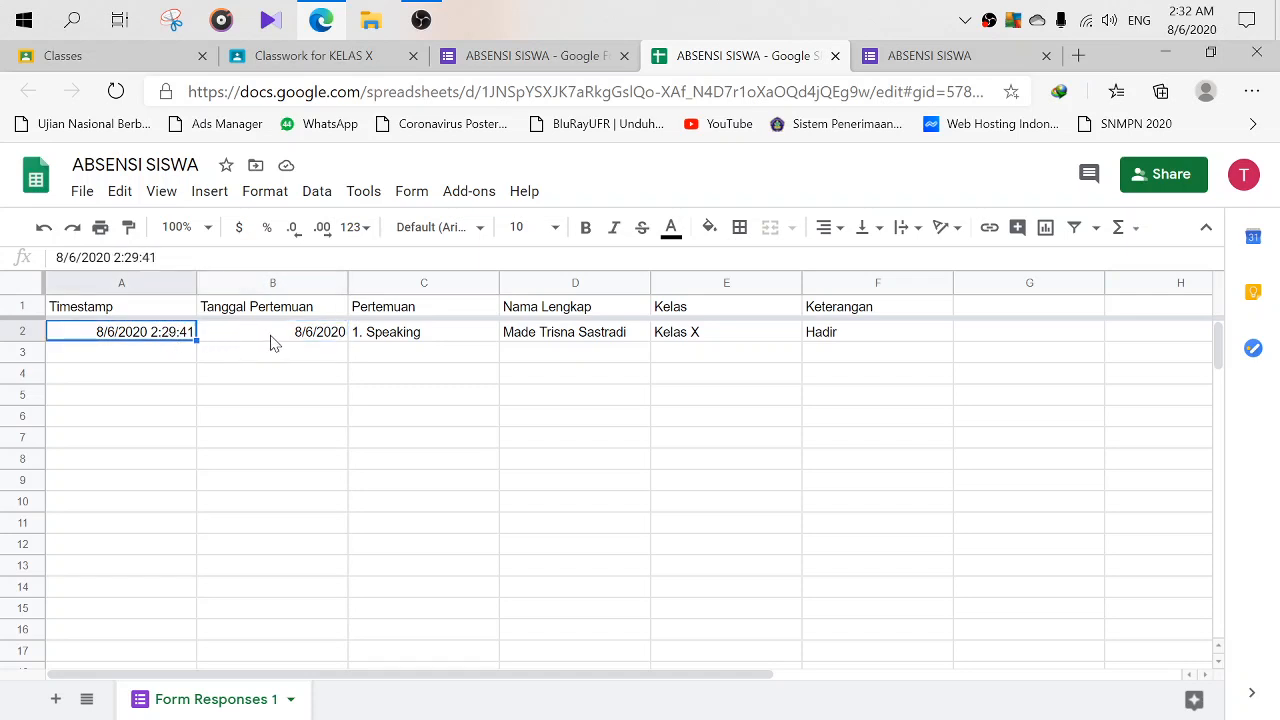
pyautogui.click(240, 341)
pyautogui.click(172, 343)
pyautogui.click(284, 344)
pyautogui.click(192, 340)
pyautogui.click(252, 338)
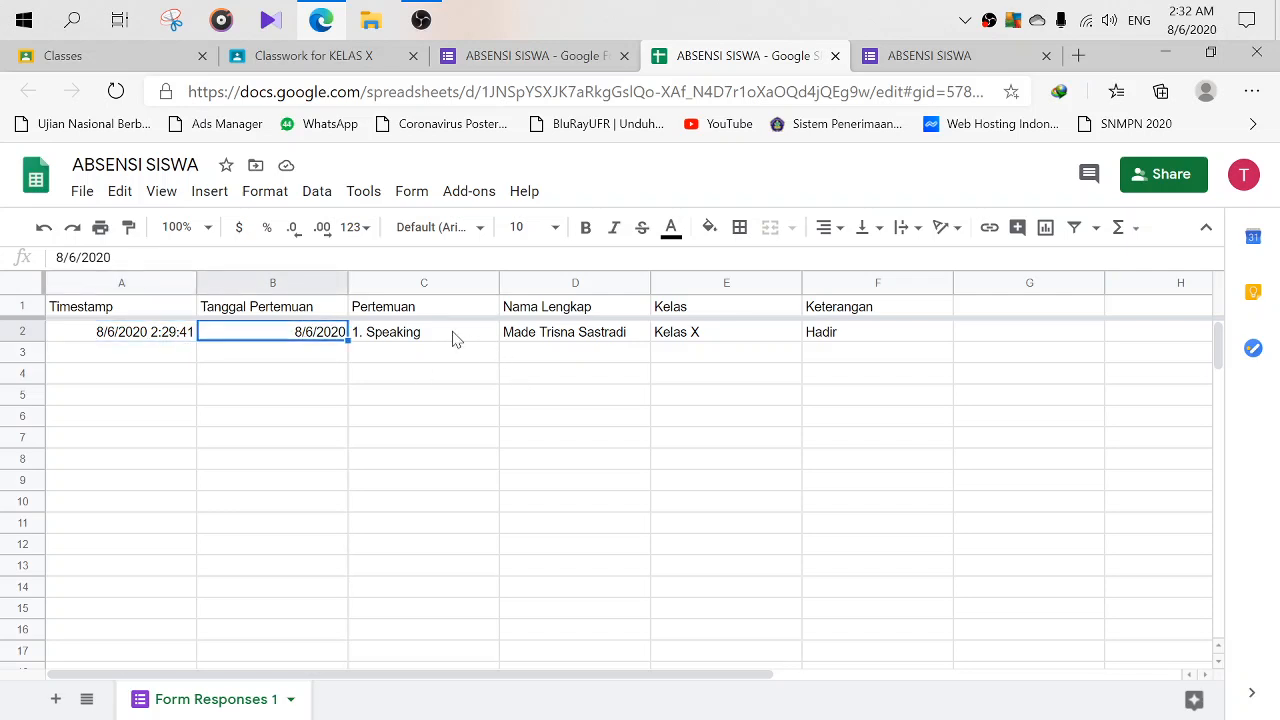
# - Check row 2's Pertemuan, name, Kelas X and Hadir values, then select the Kelas and Nama Lengkap columns
pyautogui.click(456, 338)
pyautogui.click(560, 338)
pyautogui.click(708, 333)
pyautogui.click(838, 343)
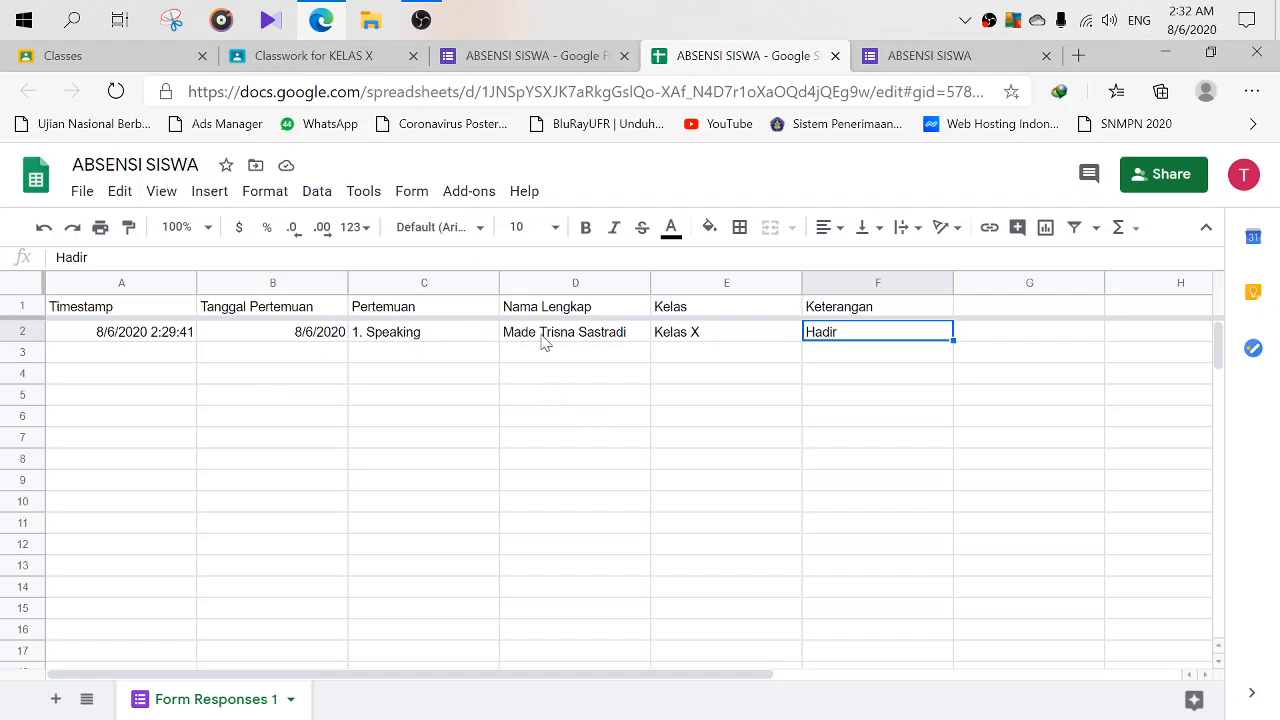
pyautogui.click(702, 340)
pyautogui.click(708, 356)
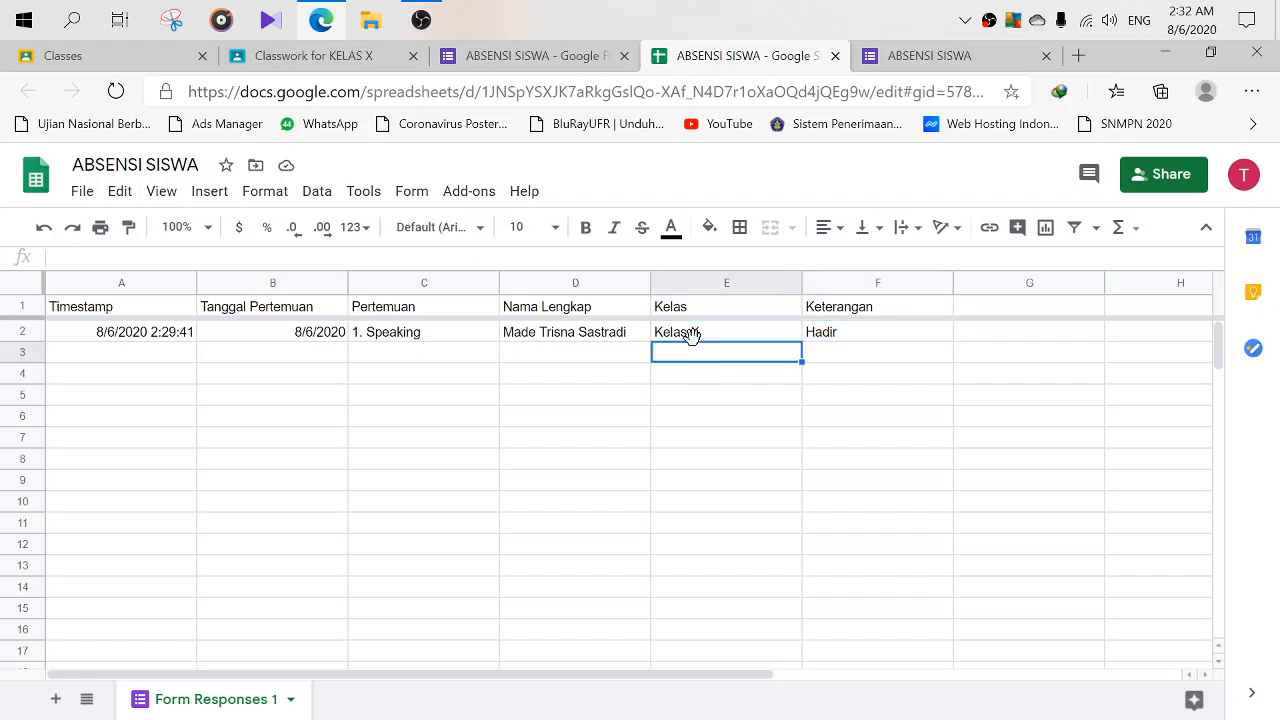
pyautogui.click(694, 337)
pyautogui.click(702, 358)
pyautogui.click(703, 397)
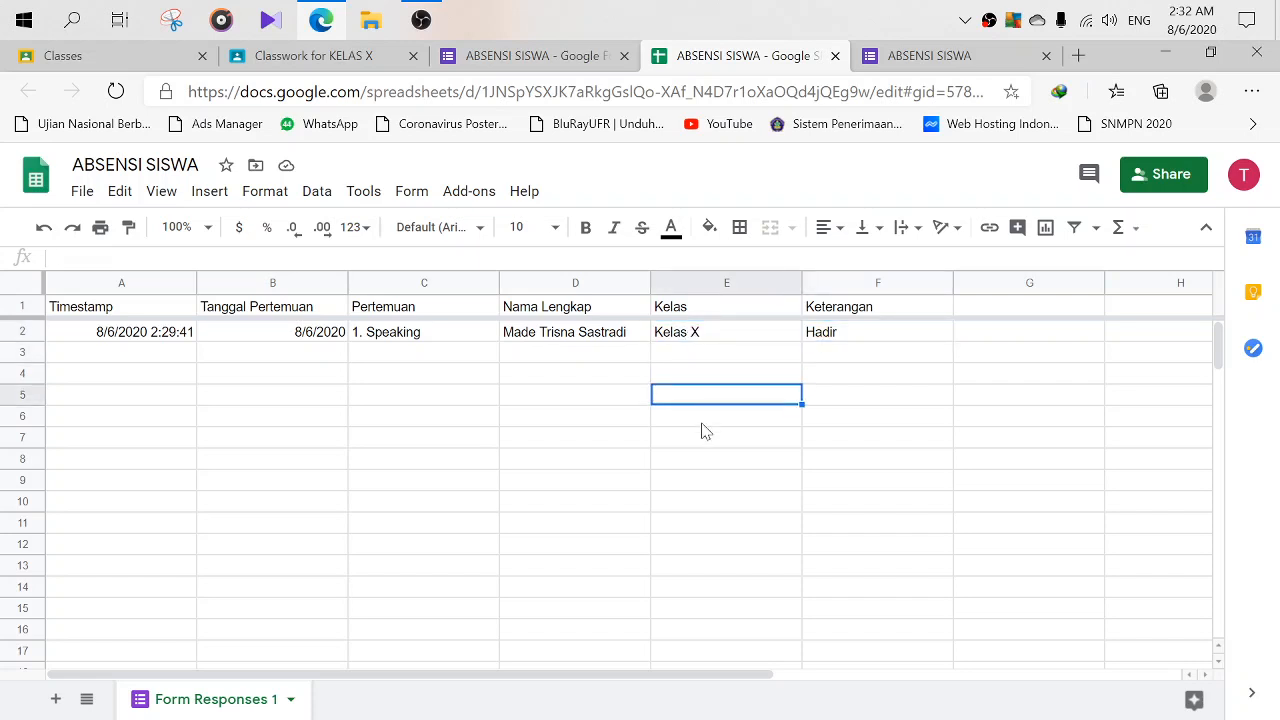
pyautogui.click(706, 423)
pyautogui.click(705, 360)
pyautogui.click(700, 341)
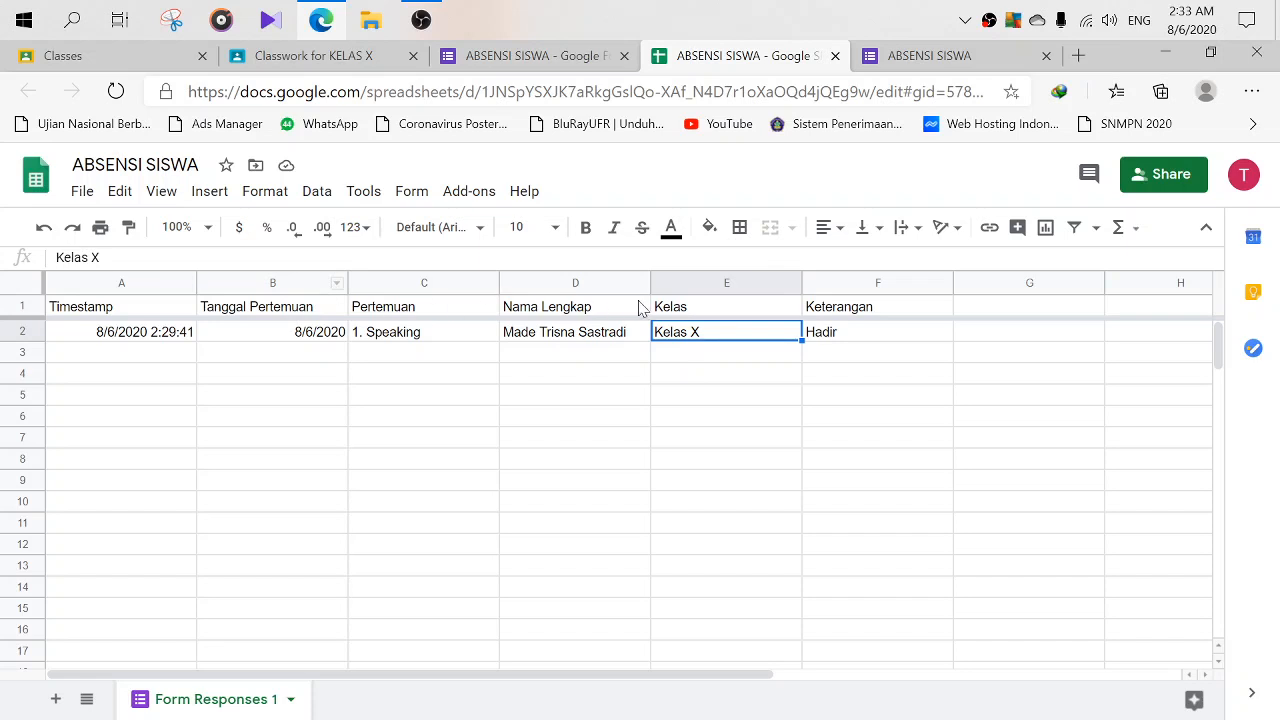
pyautogui.click(726, 284)
pyautogui.click(578, 284)
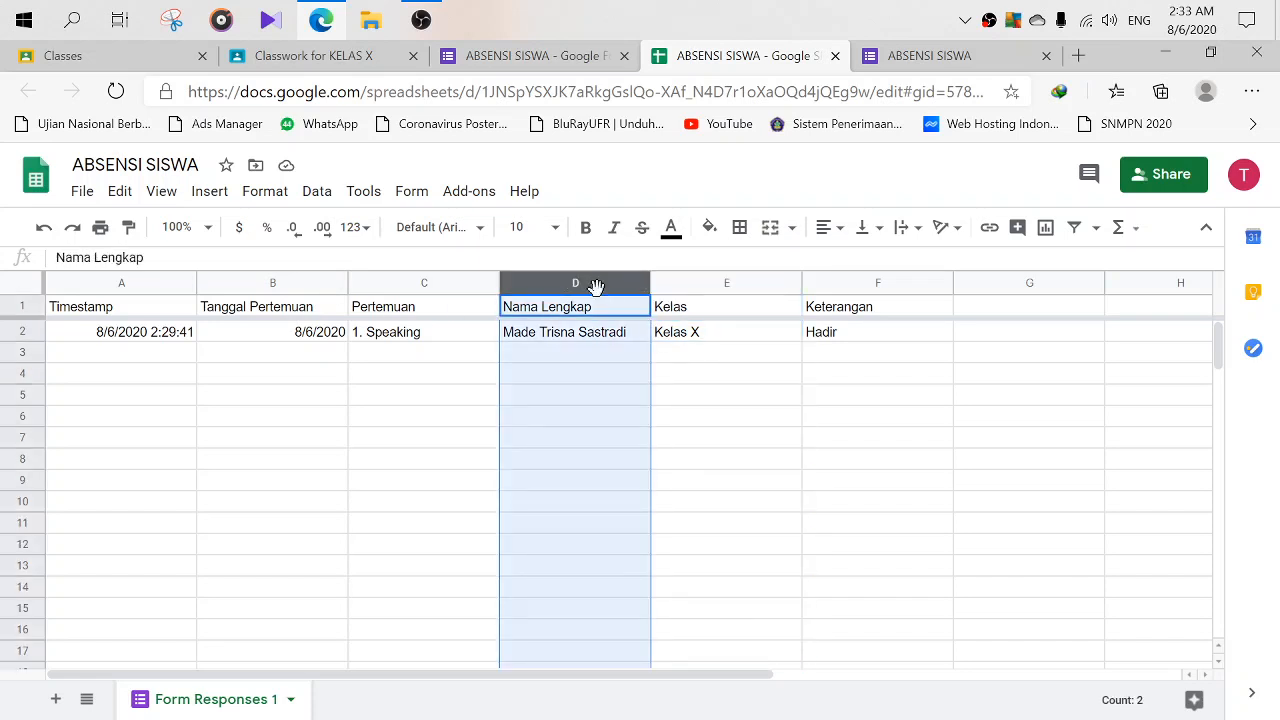
# - Add a filter to the Kelas column alone and look through its filter options
pyautogui.click(701, 285)
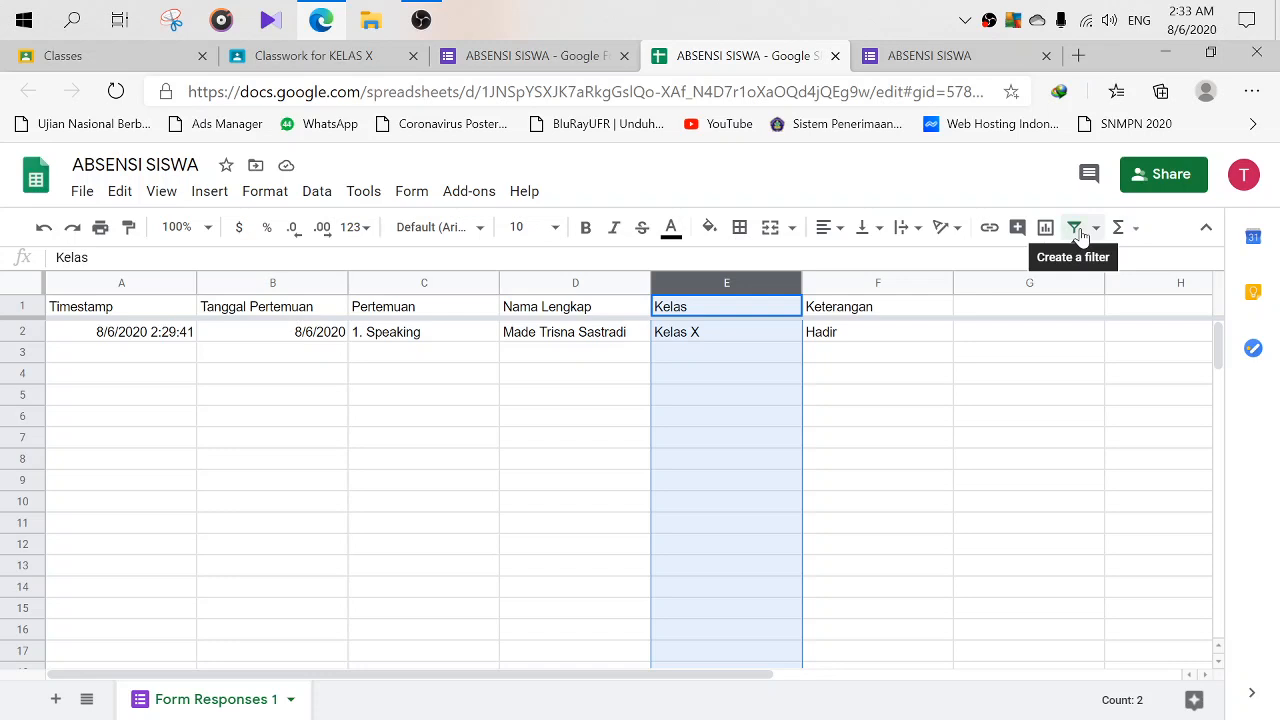
pyautogui.click(1077, 229)
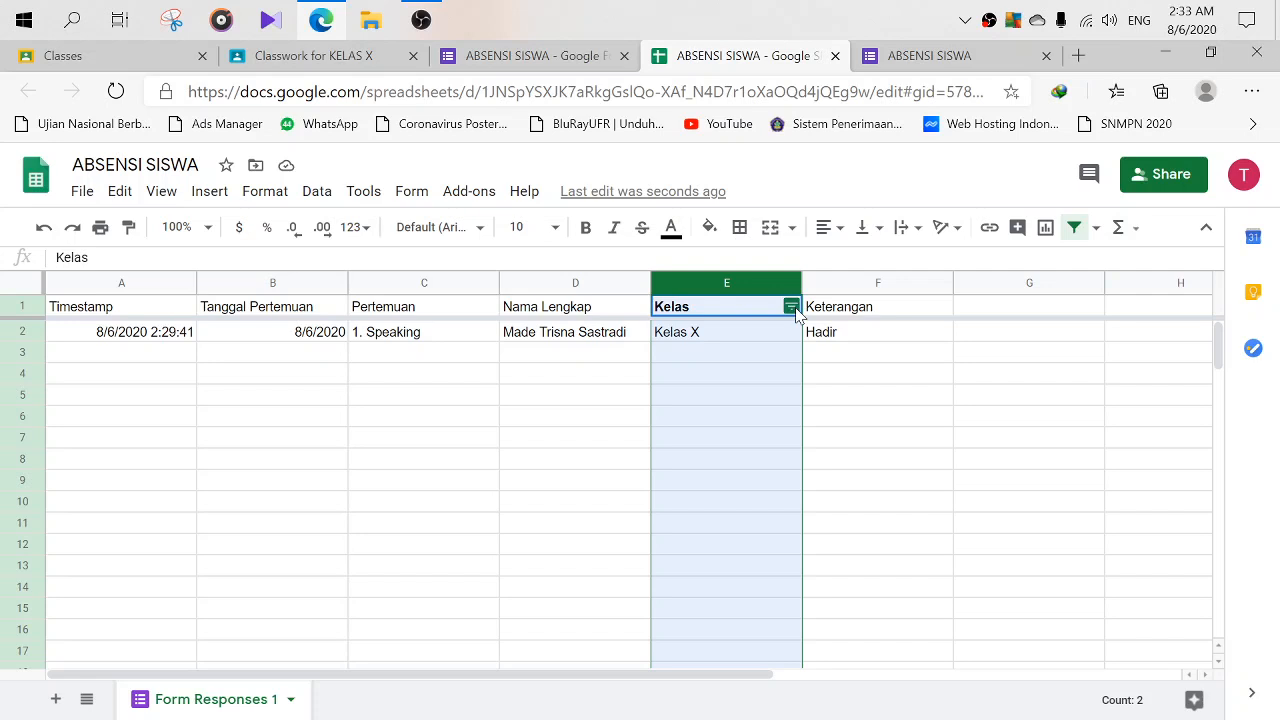
pyautogui.click(791, 307)
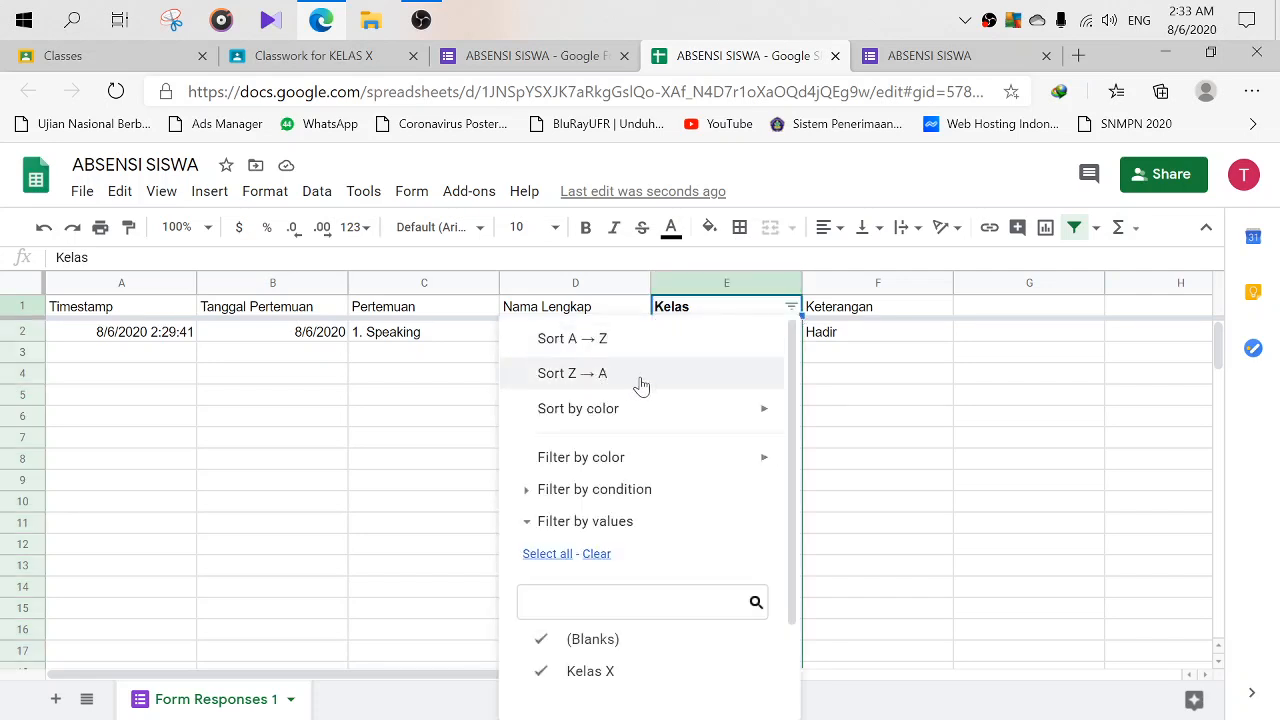
pyautogui.click(866, 407)
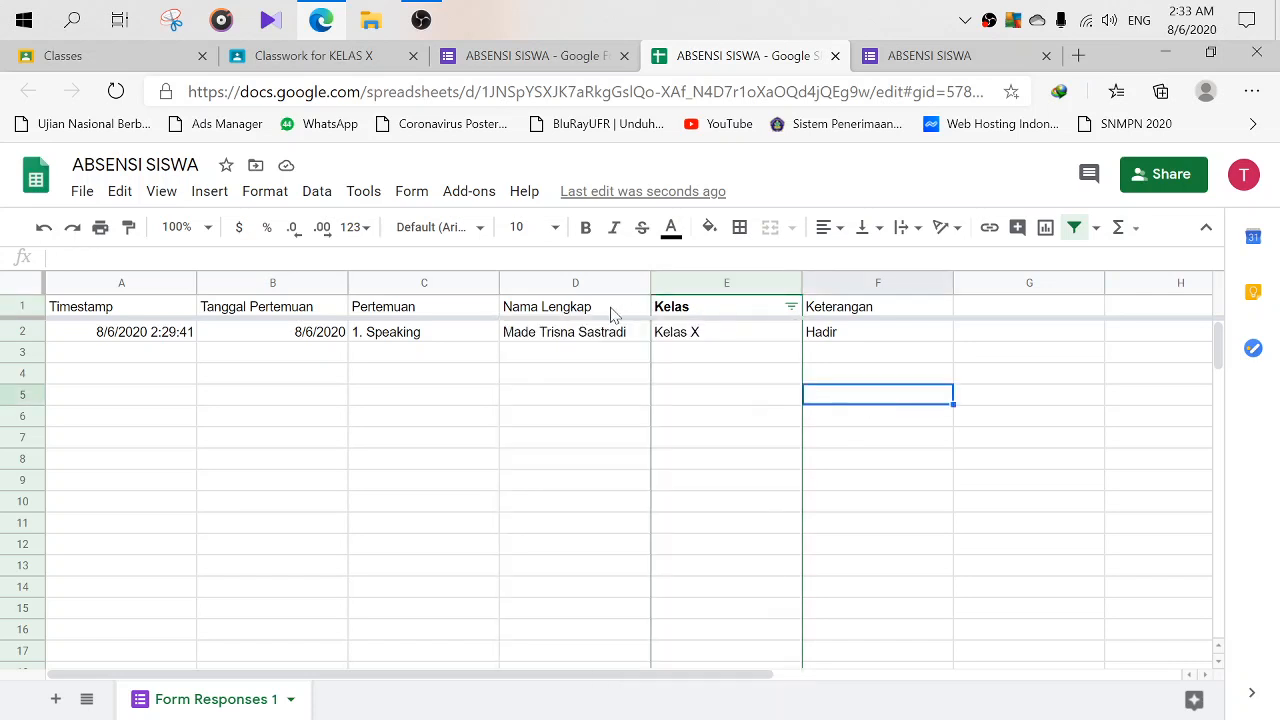
pyautogui.click(572, 283)
pyautogui.click(418, 424)
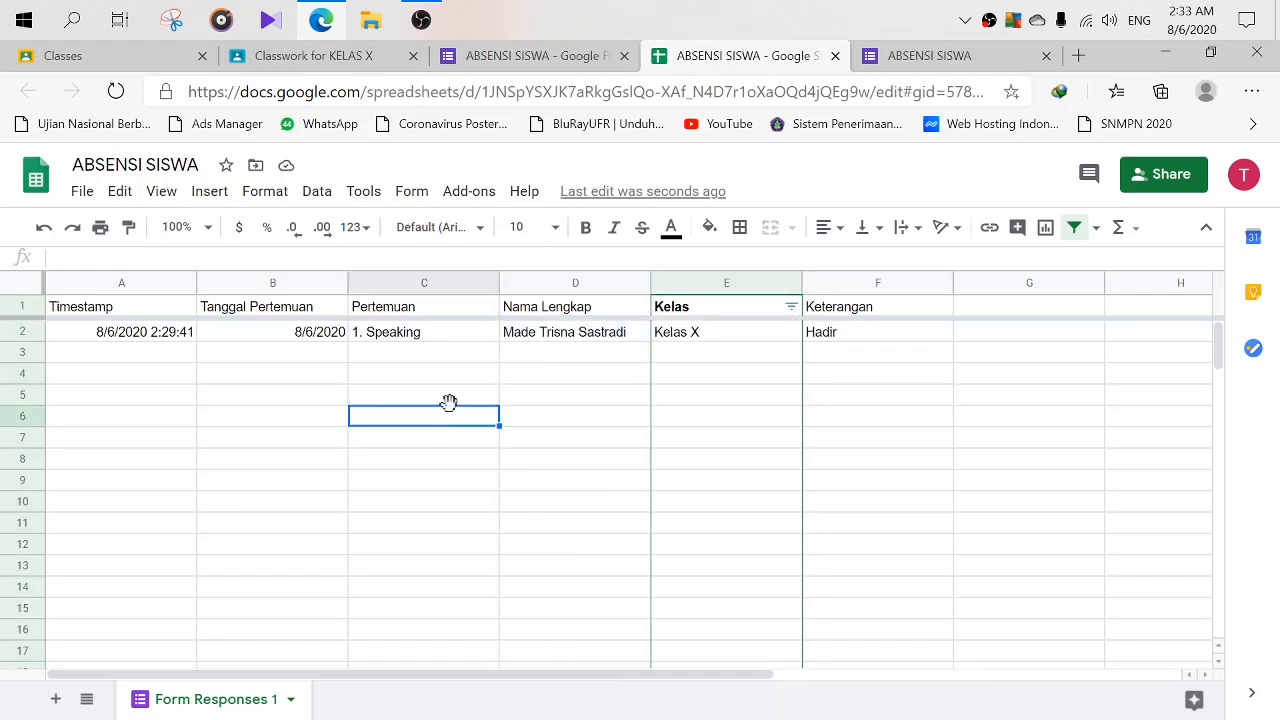
pyautogui.click(627, 309)
pyautogui.click(479, 309)
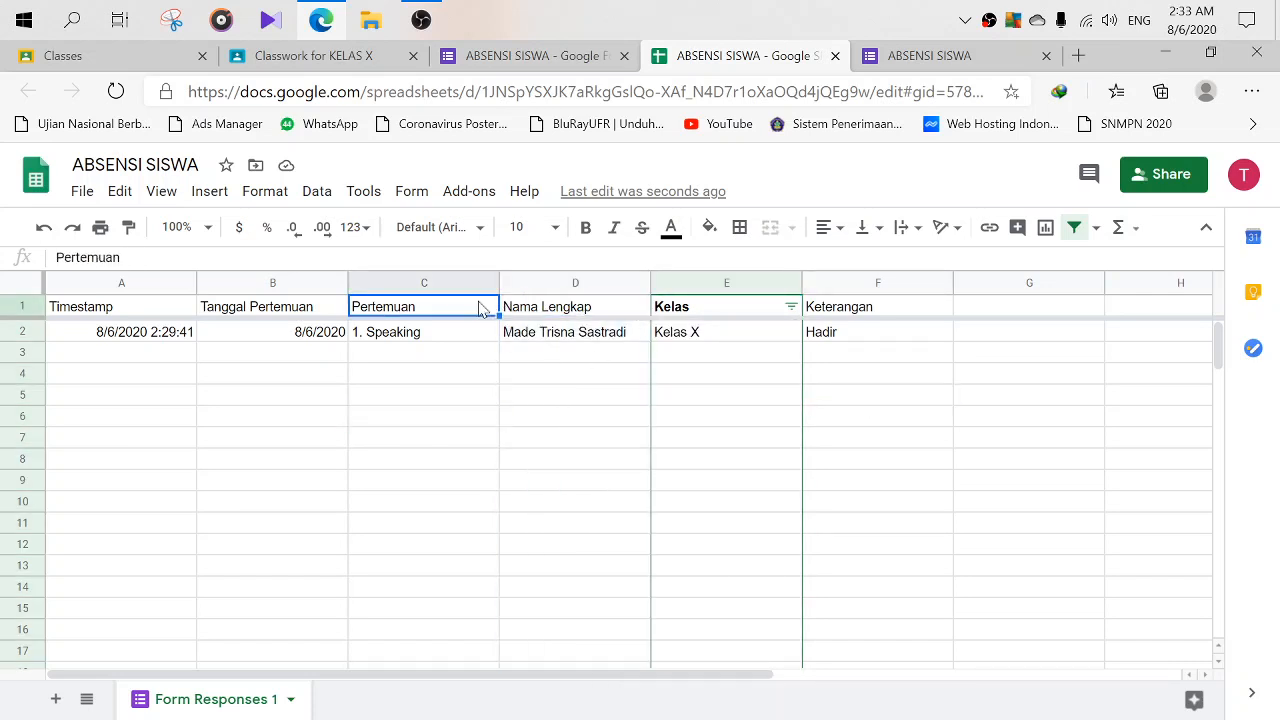
pyautogui.click(257, 309)
pyautogui.click(146, 312)
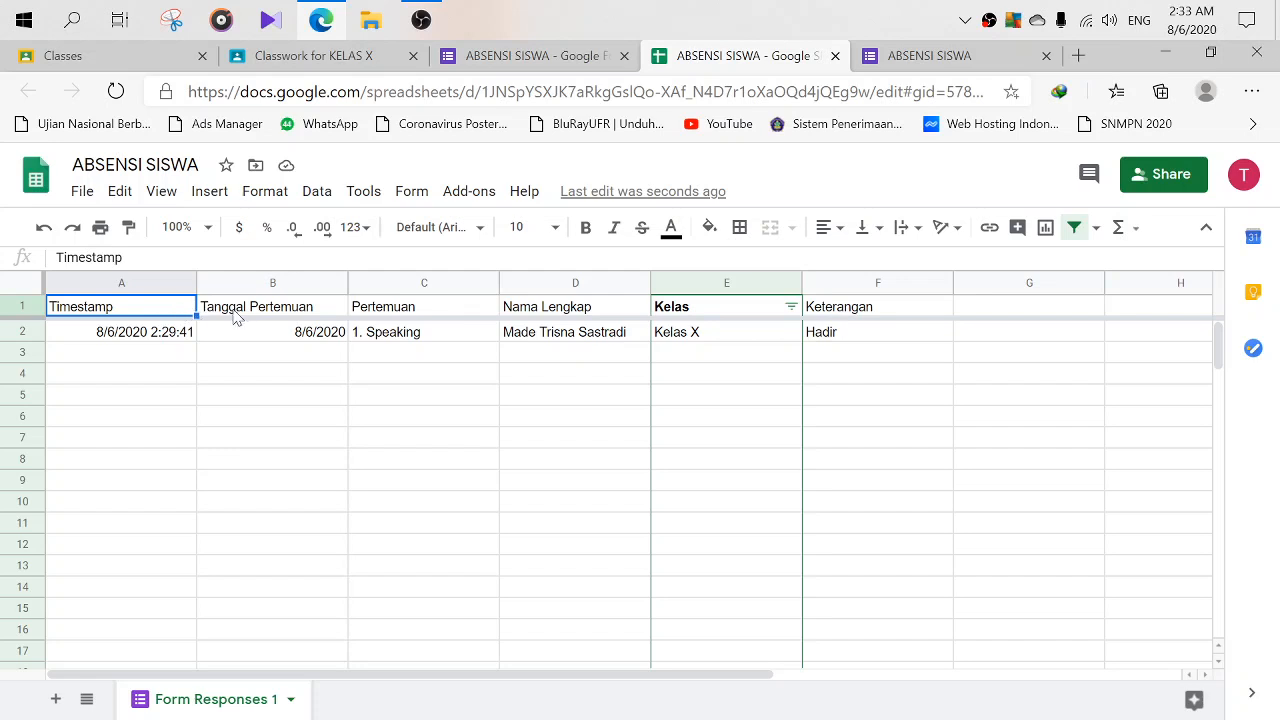
pyautogui.click(791, 307)
pyautogui.click(139, 312)
# - Replace the Kelas-only filter with filters on all six columns, Timestamp through Keterangan
pyautogui.click(1075, 230)
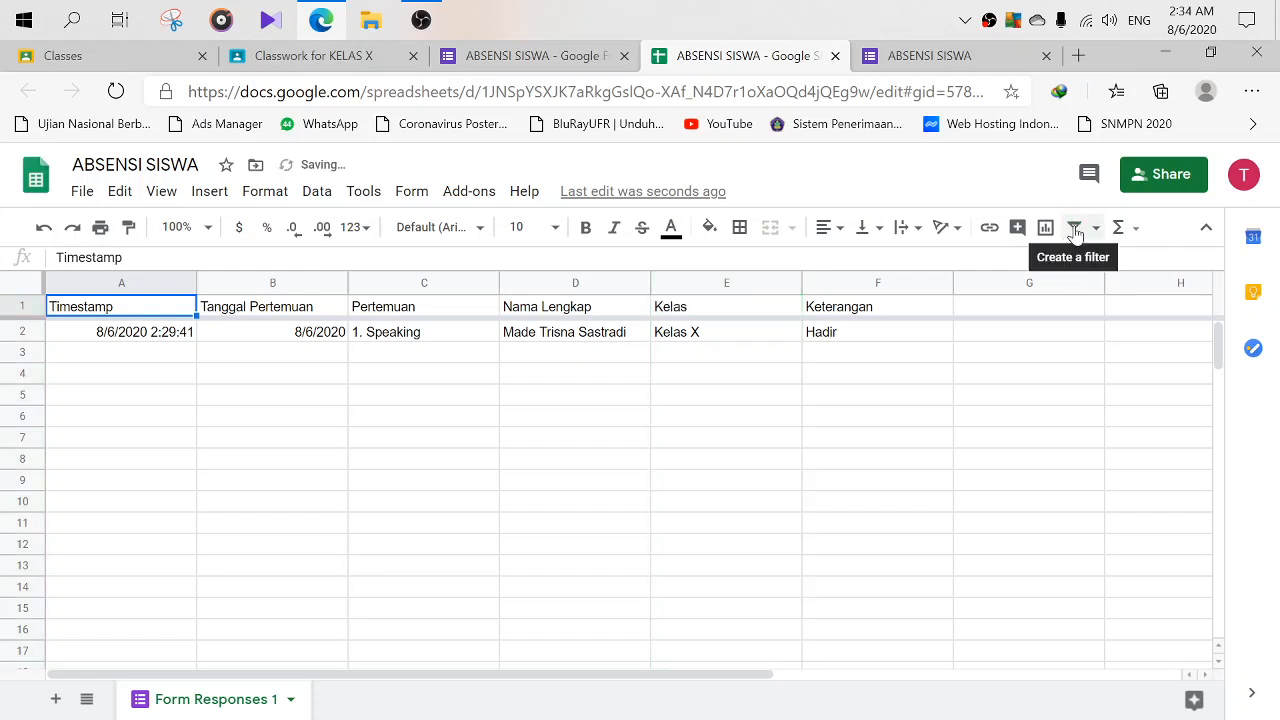
pyautogui.click(1075, 230)
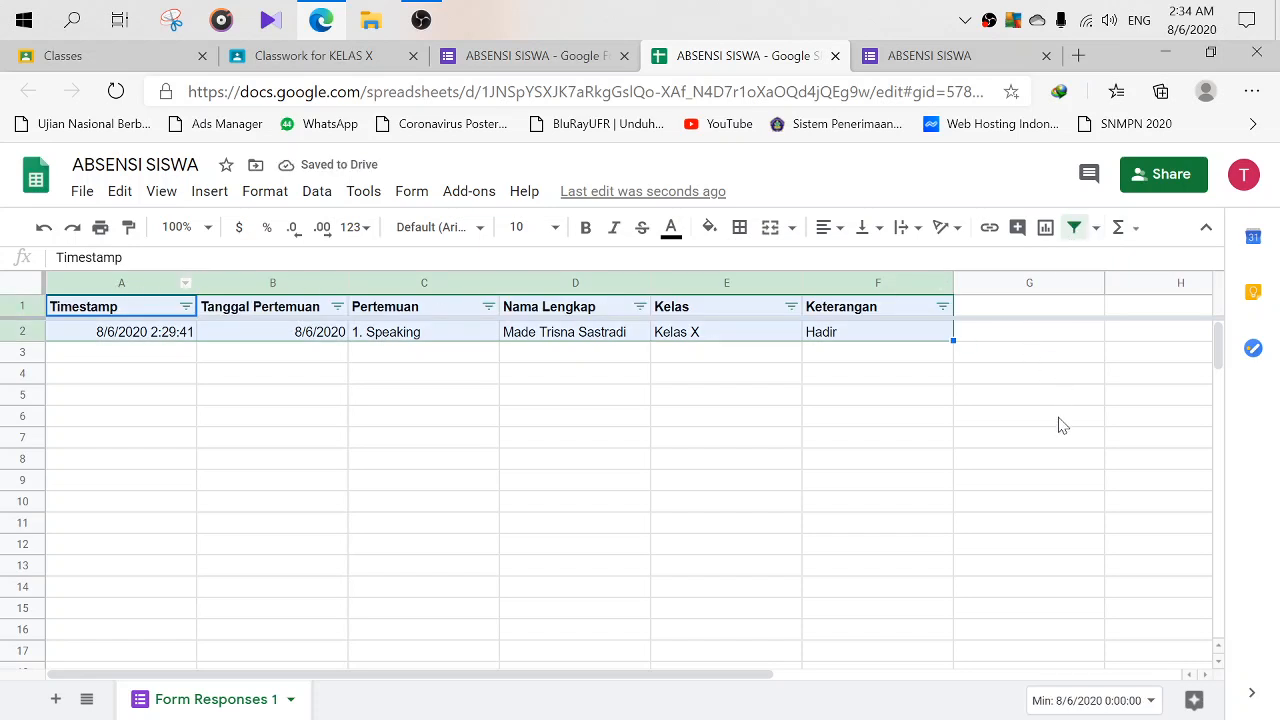
pyautogui.click(285, 383)
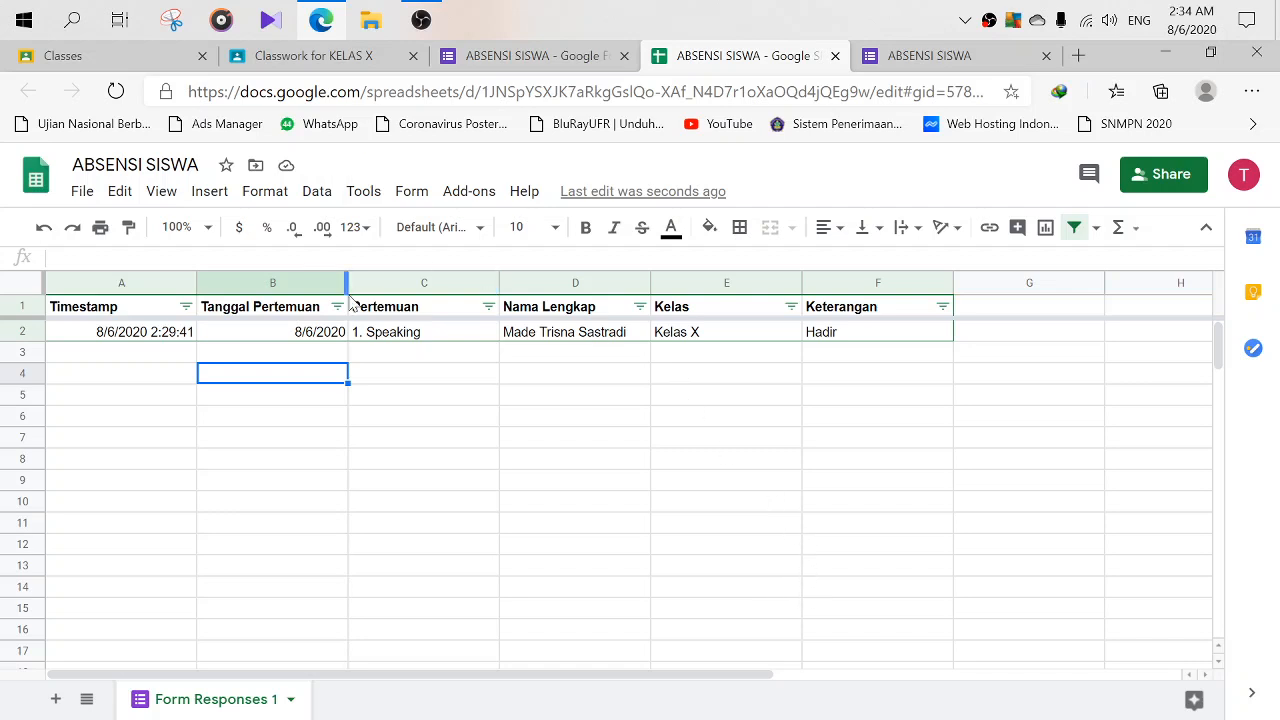
pyautogui.click(791, 307)
pyautogui.click(615, 341)
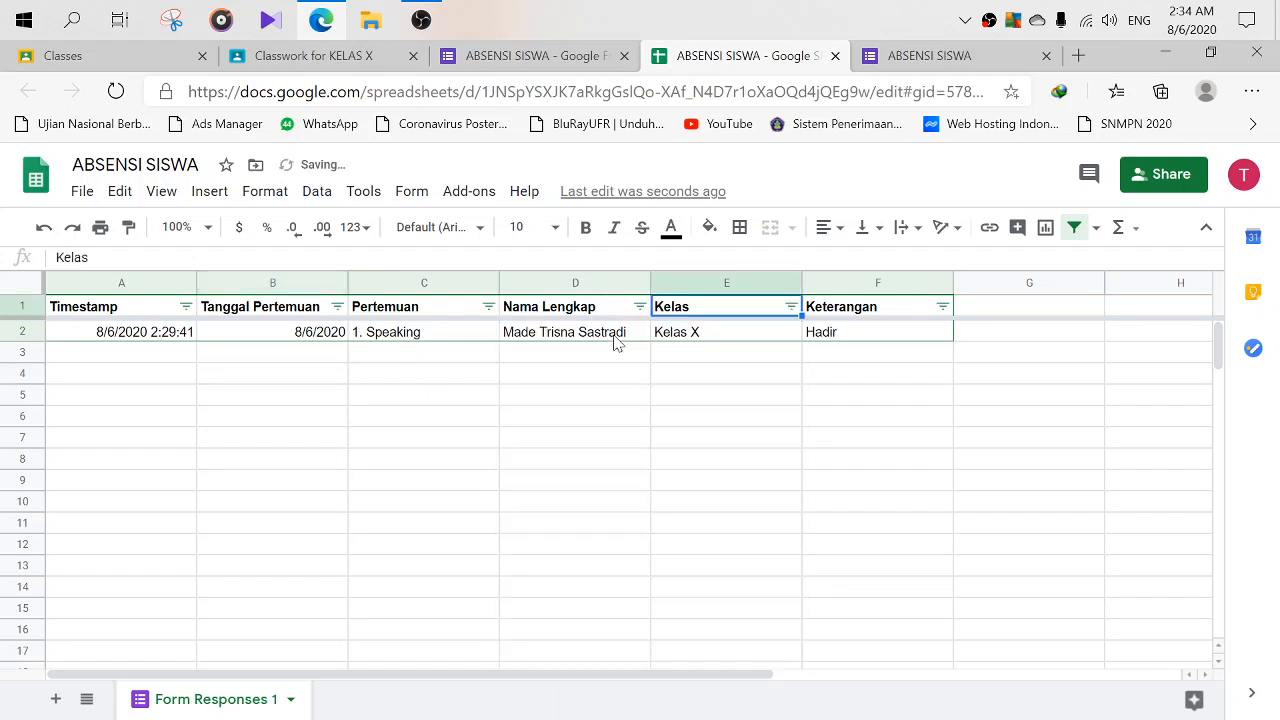
pyautogui.click(942, 307)
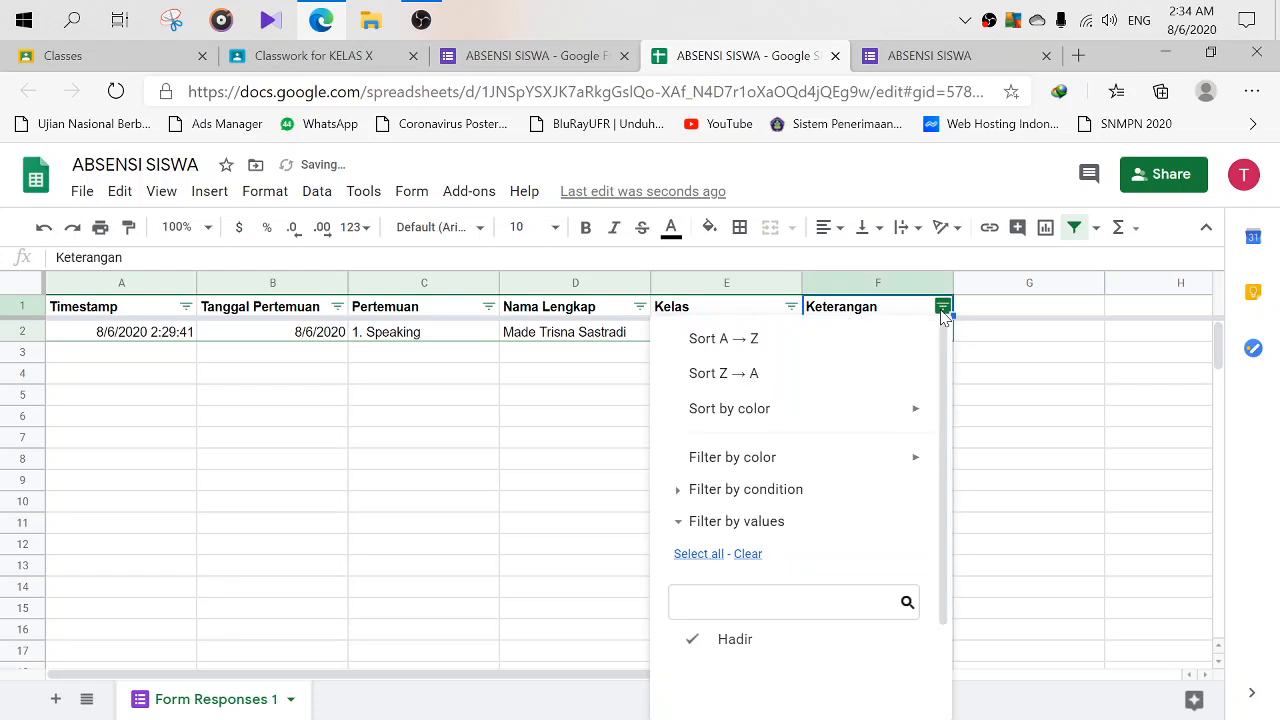
pyautogui.click(1083, 503)
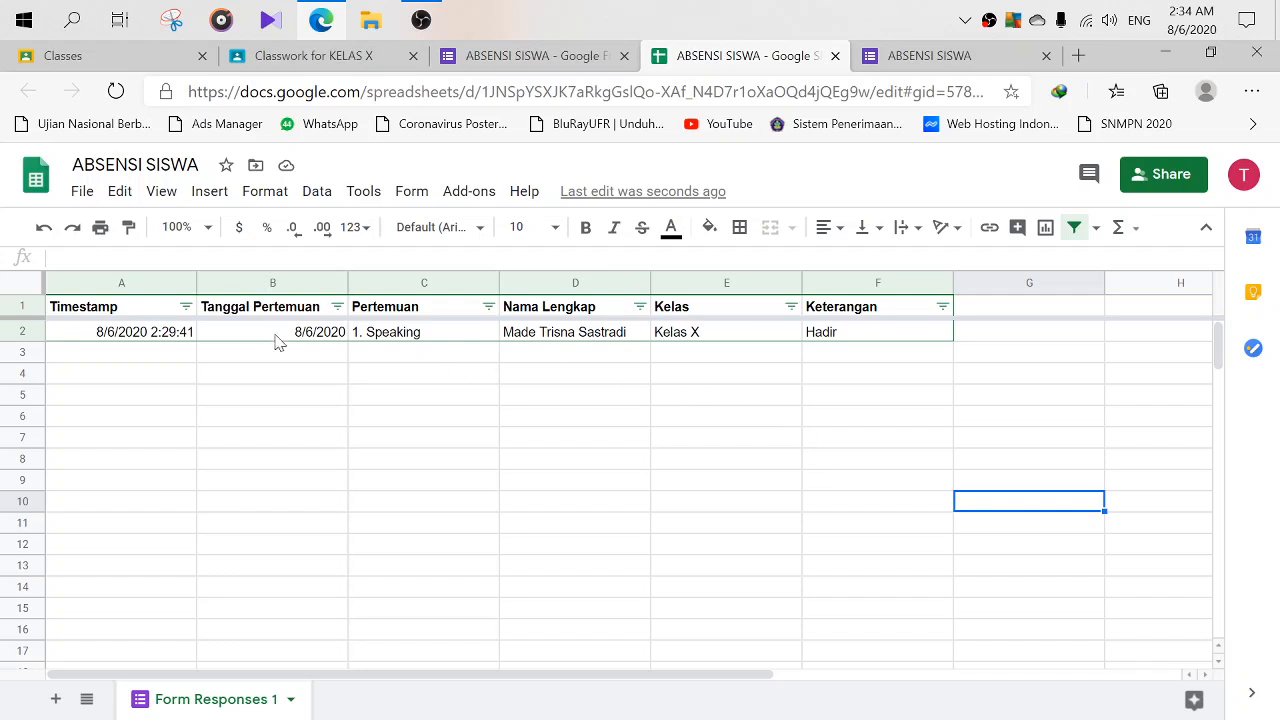
pyautogui.click(337, 307)
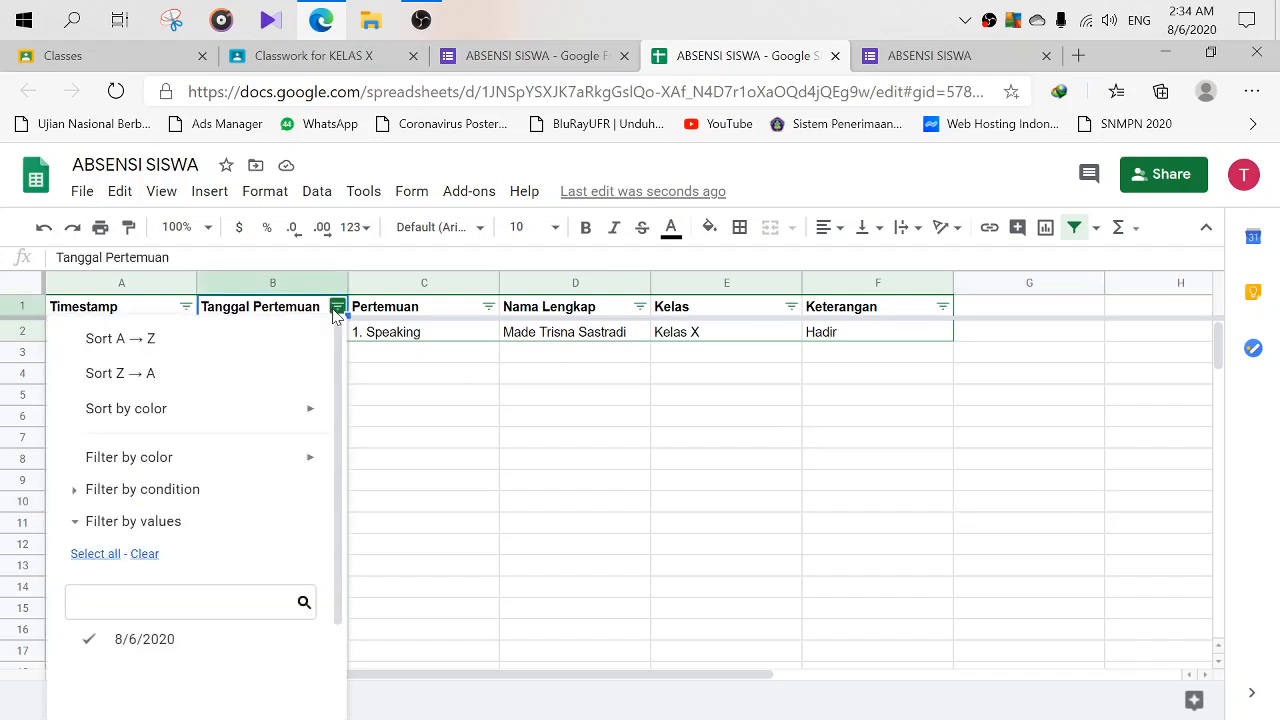
pyautogui.click(620, 417)
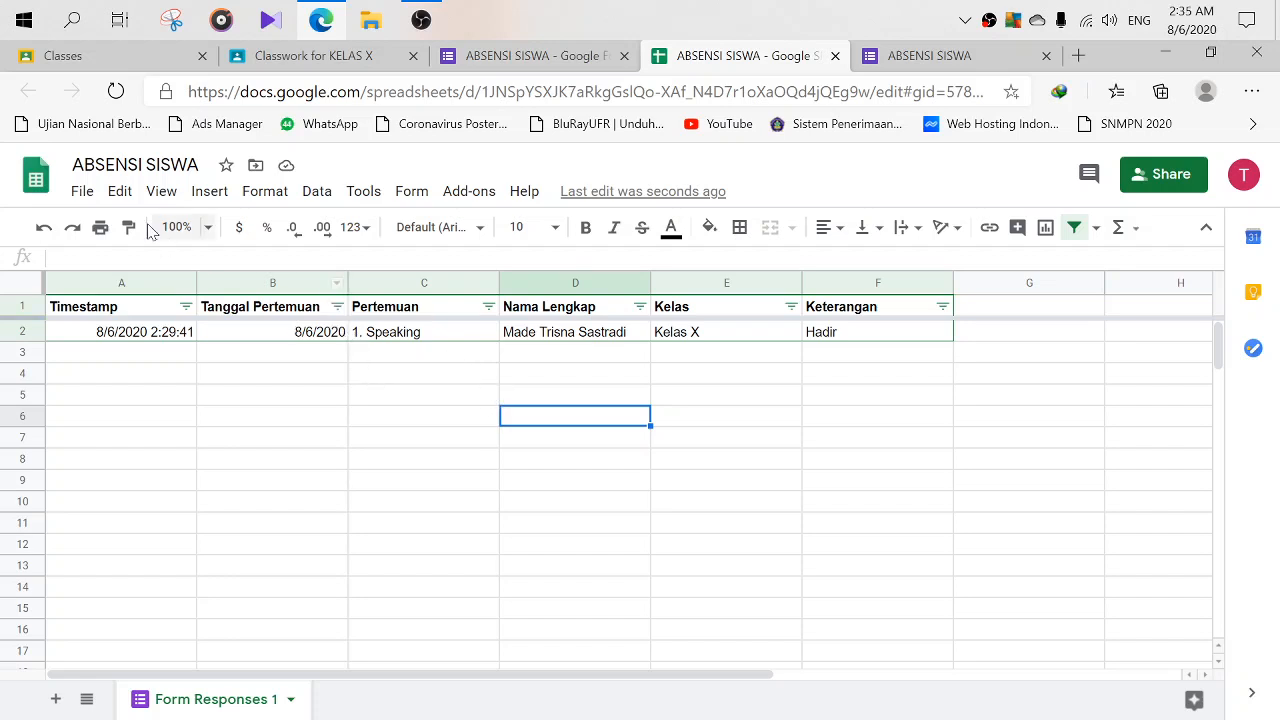
# - Download the ABSENSI SISWA spreadsheet twice as Microsoft Excel (.xlsx), then return to the form
pyautogui.click(82, 193)
pyautogui.moveTo(162, 458)
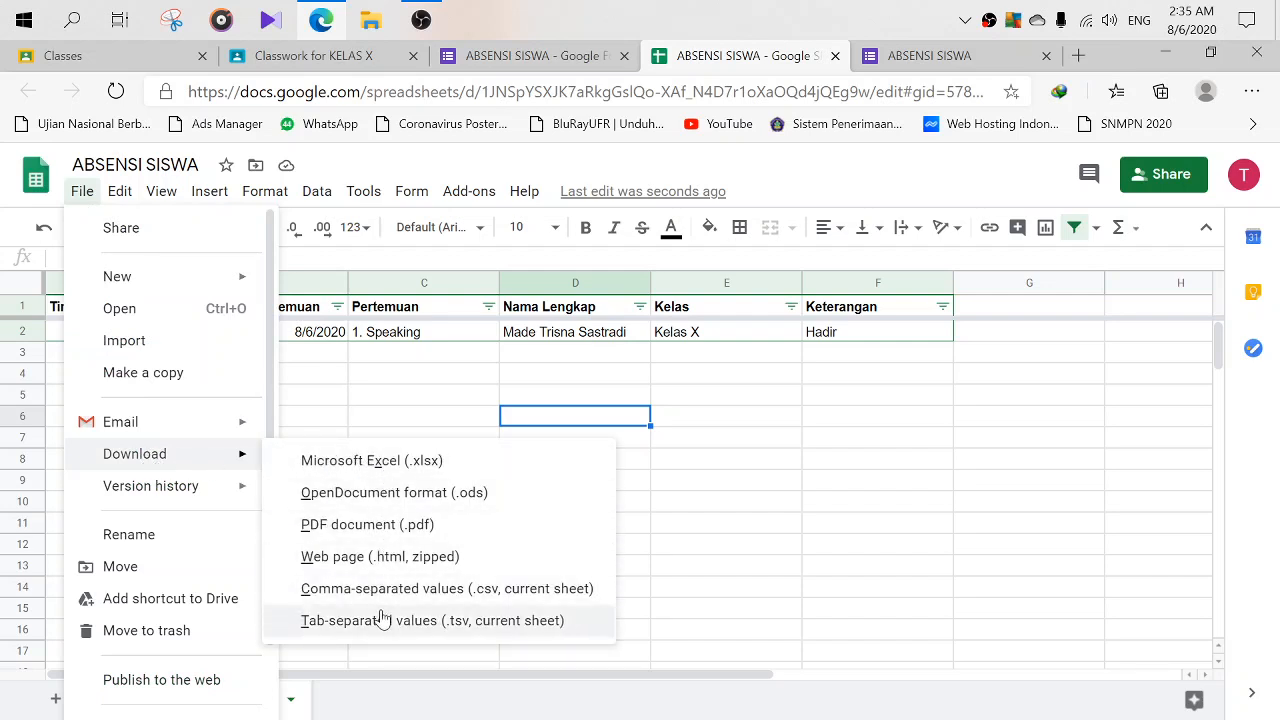
pyautogui.click(392, 474)
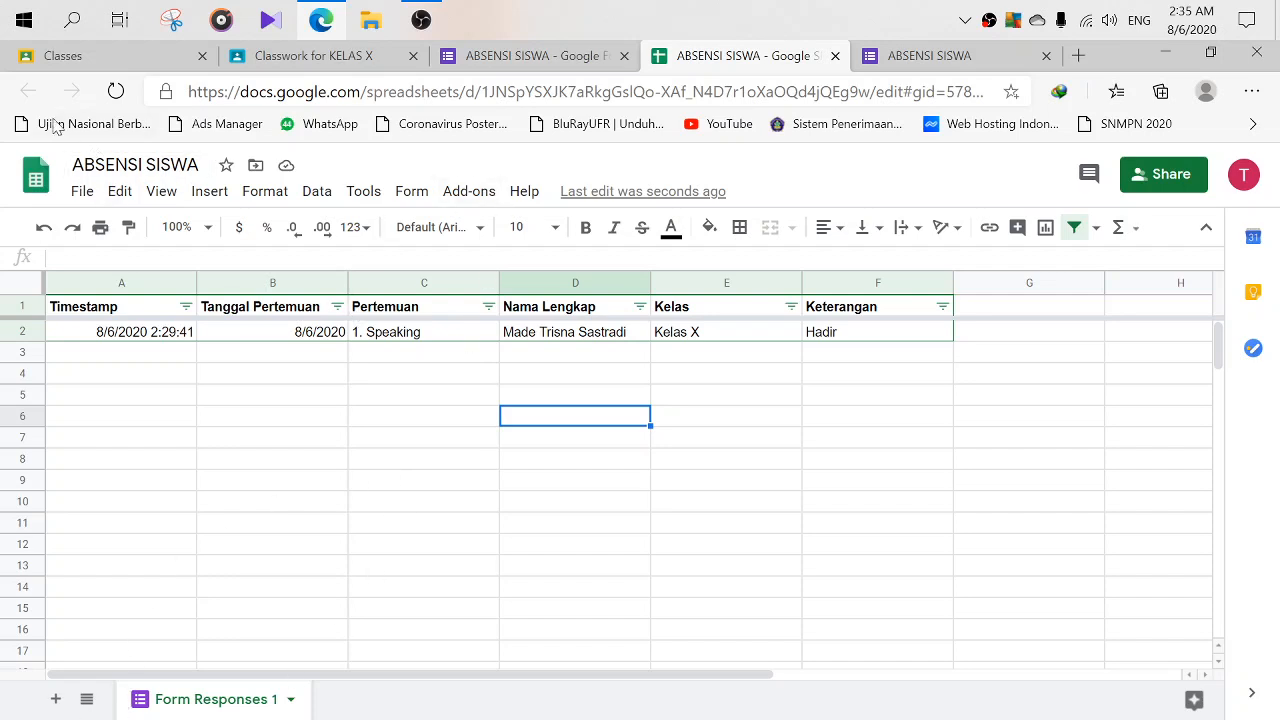
pyautogui.click(82, 195)
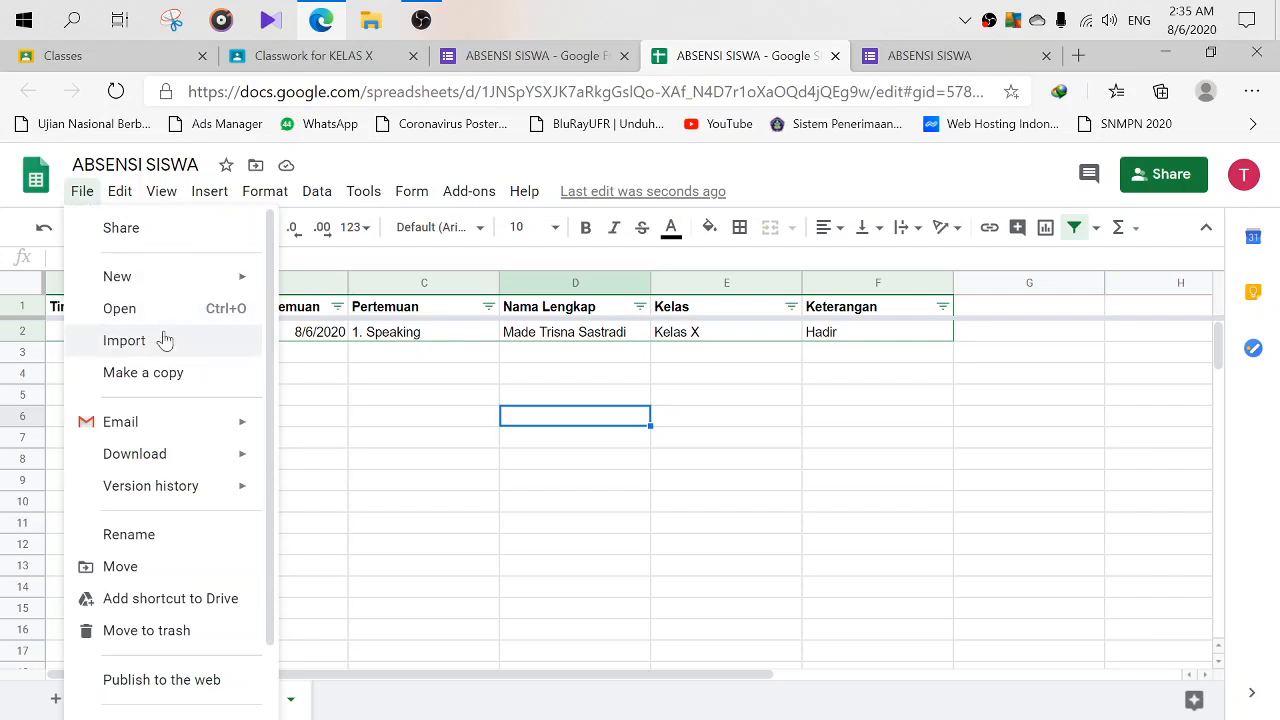
pyautogui.moveTo(197, 467)
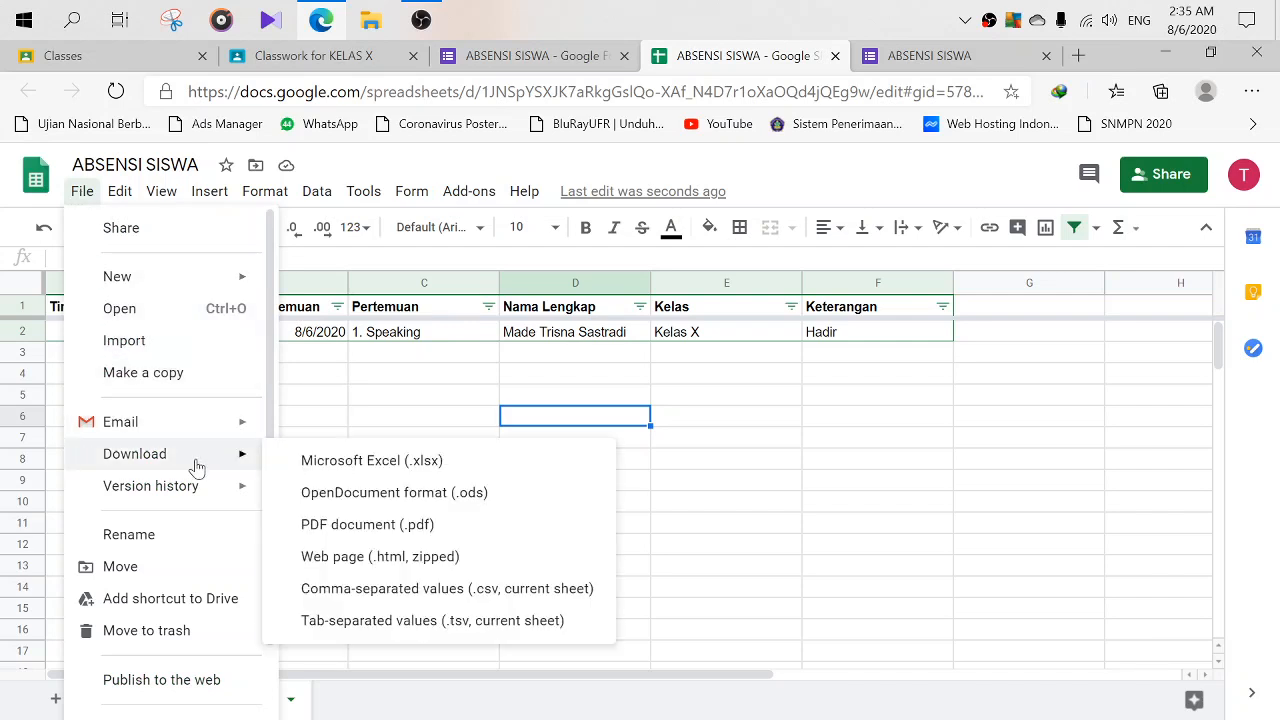
pyautogui.click(381, 468)
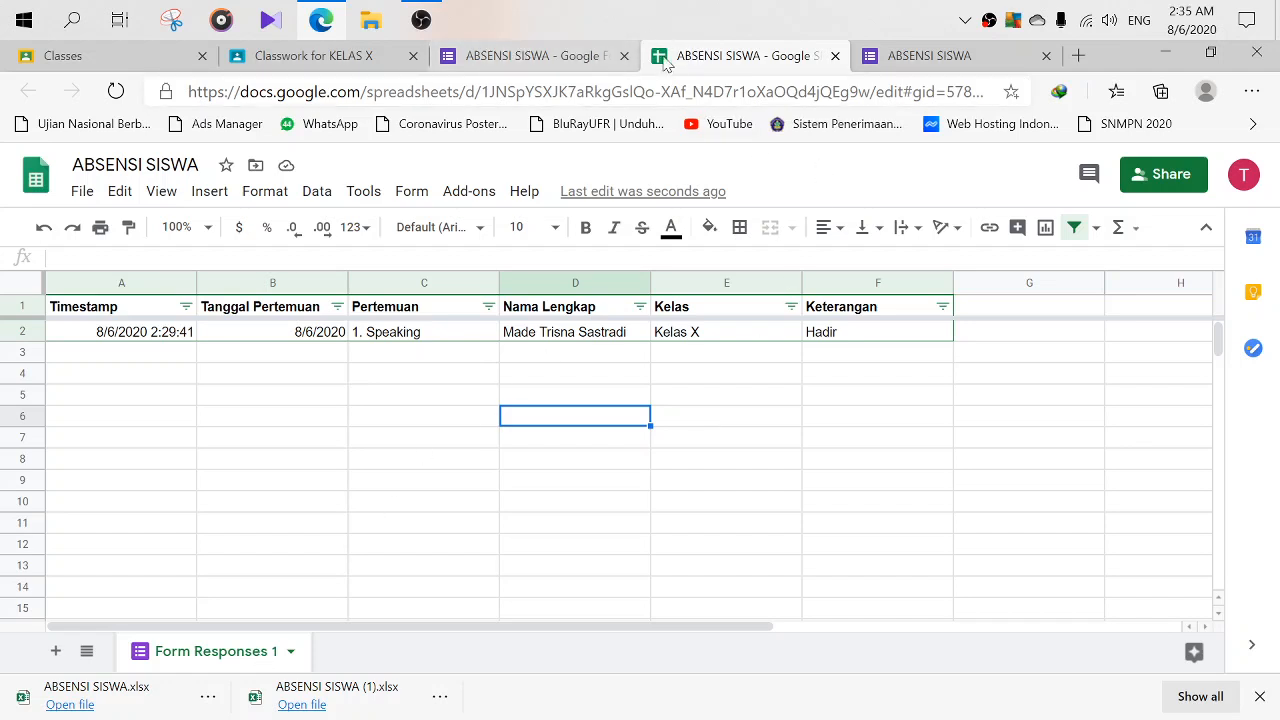
pyautogui.click(537, 58)
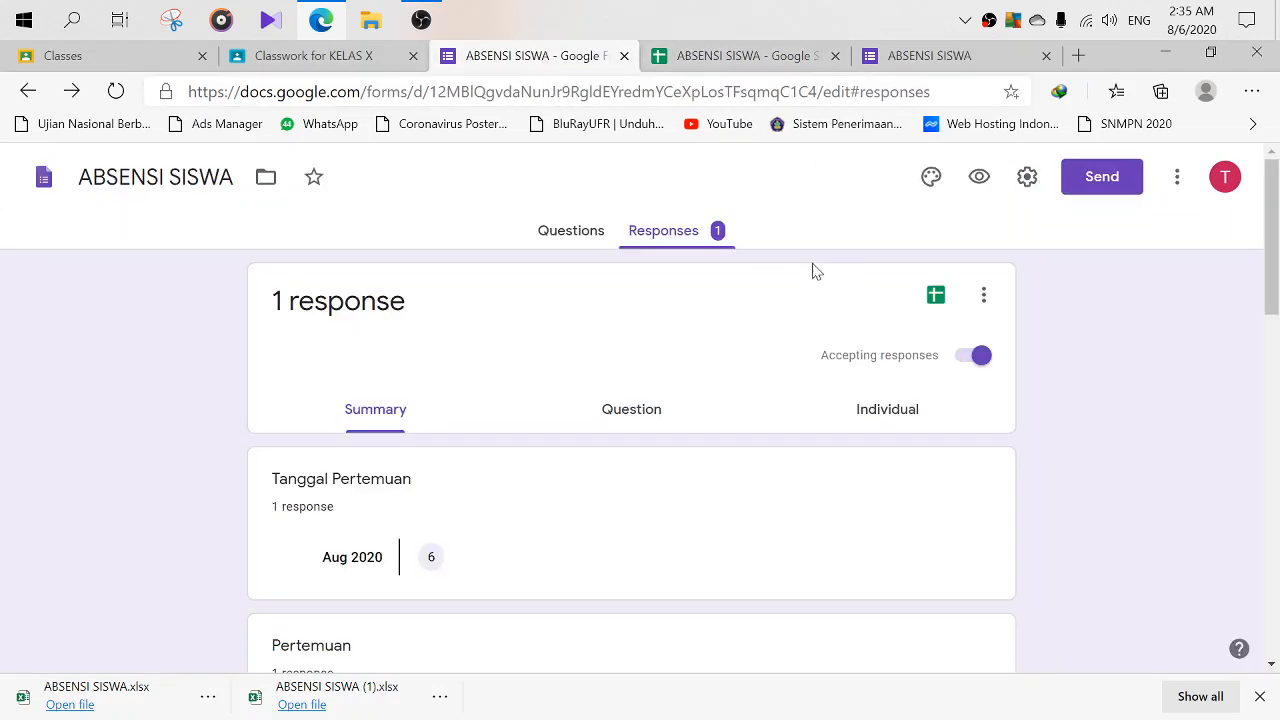
# - Look over the Responses card's options menu without deleting anything, then return to the linked spreadsheet
pyautogui.click(672, 240)
pyautogui.scroll(-2, 1069, 357)
pyautogui.scroll(2, 1069, 349)
pyautogui.click(984, 296)
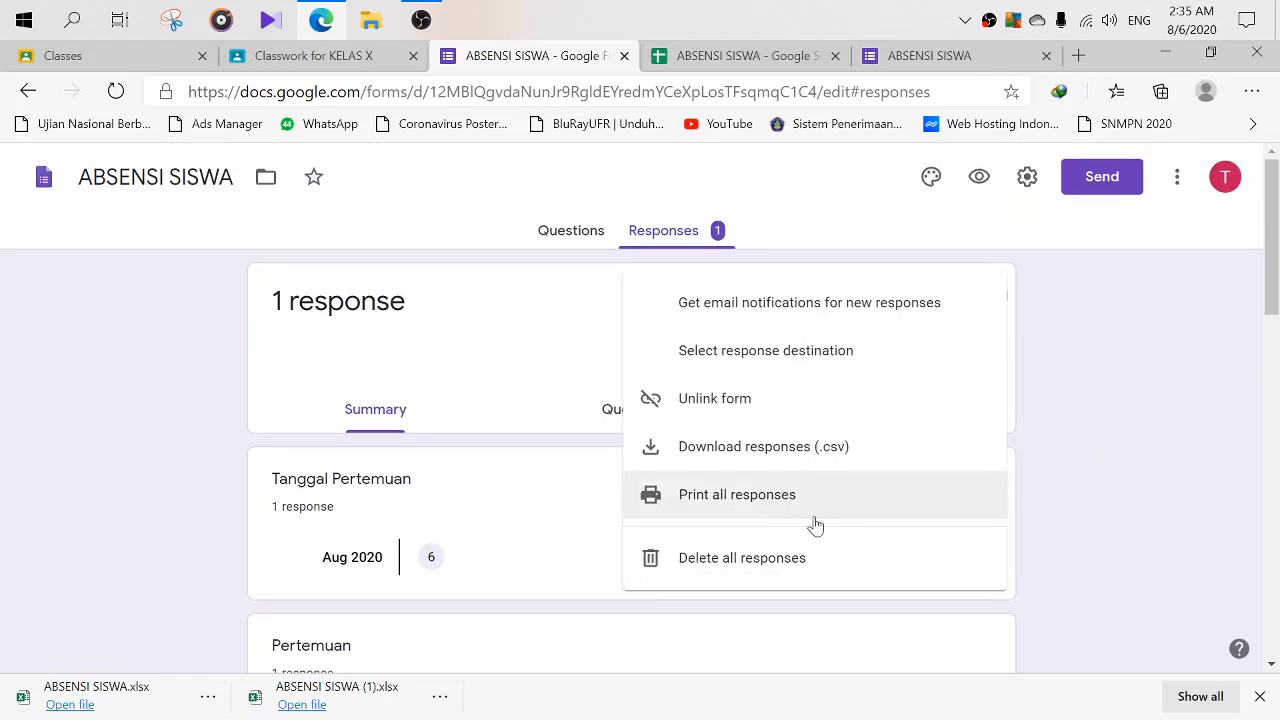
pyautogui.click(1105, 345)
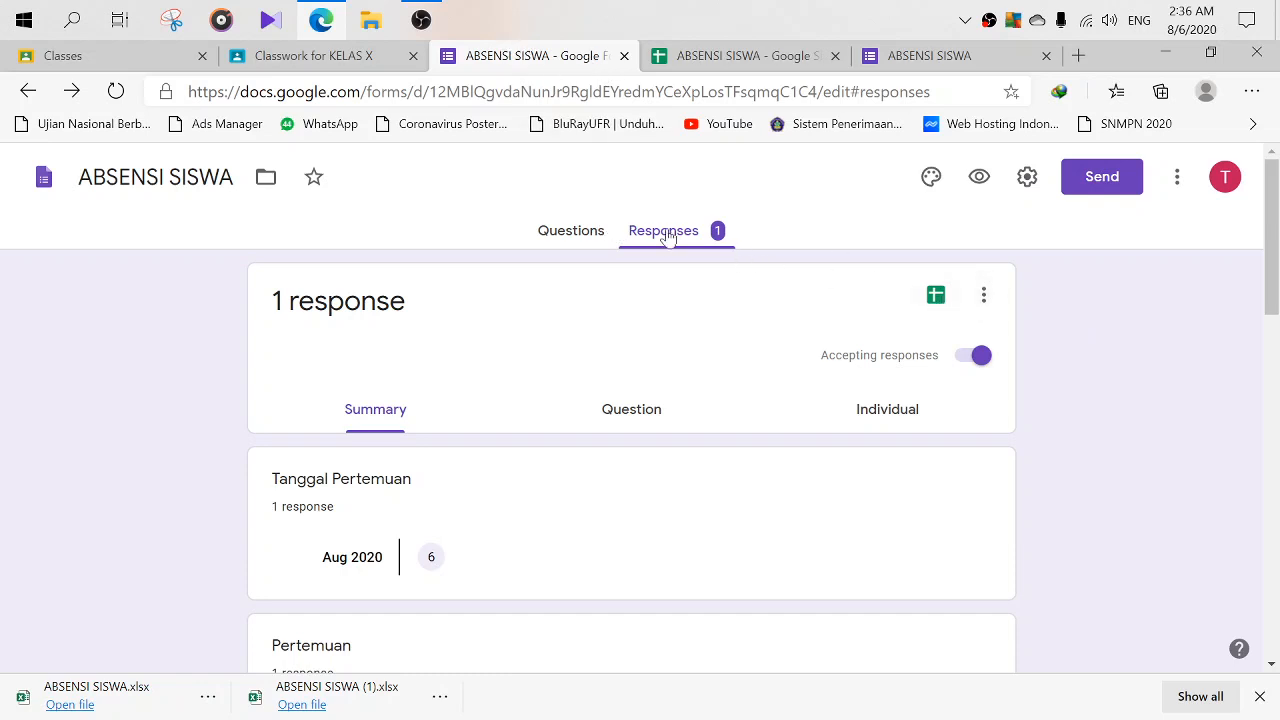
pyautogui.click(985, 300)
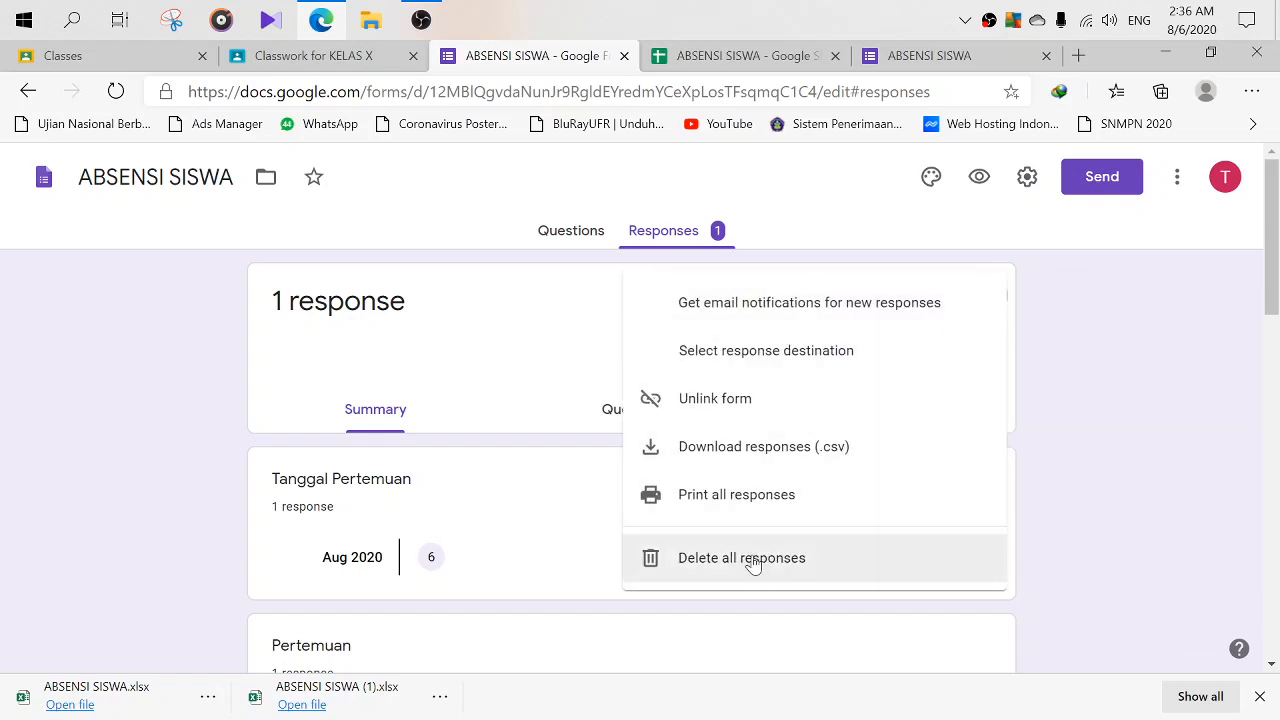
pyautogui.click(1104, 358)
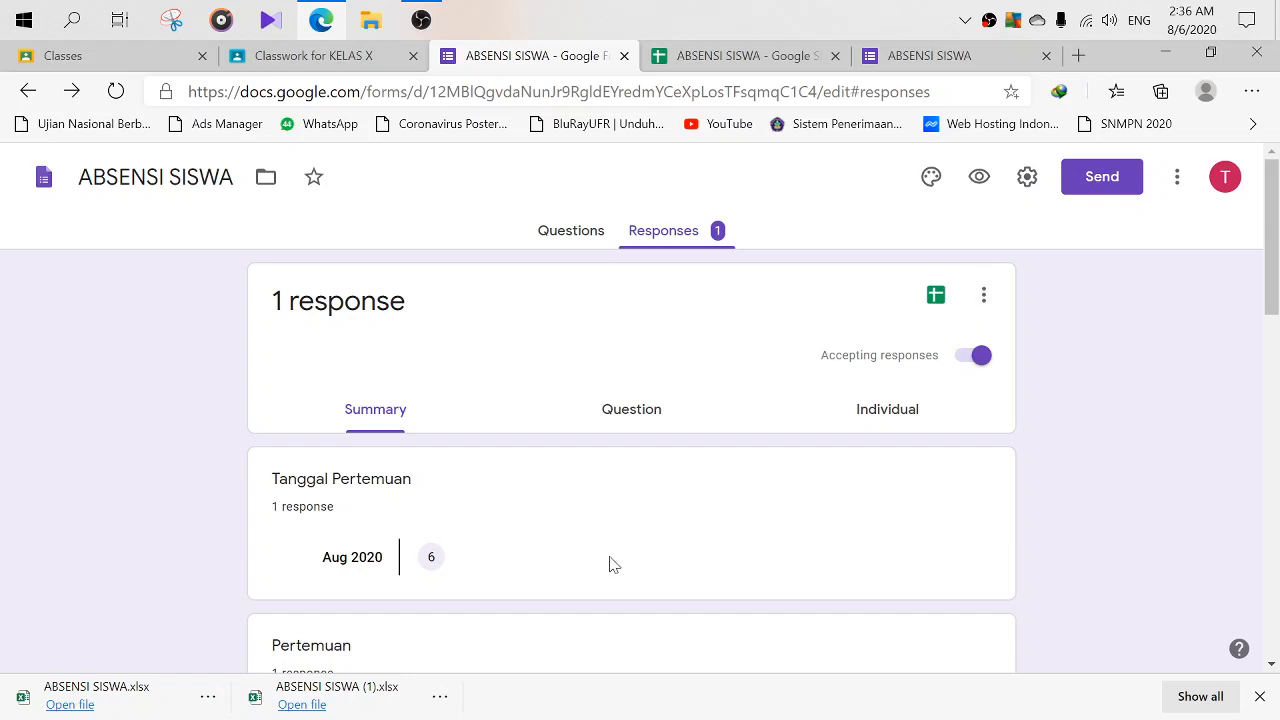
pyautogui.click(983, 295)
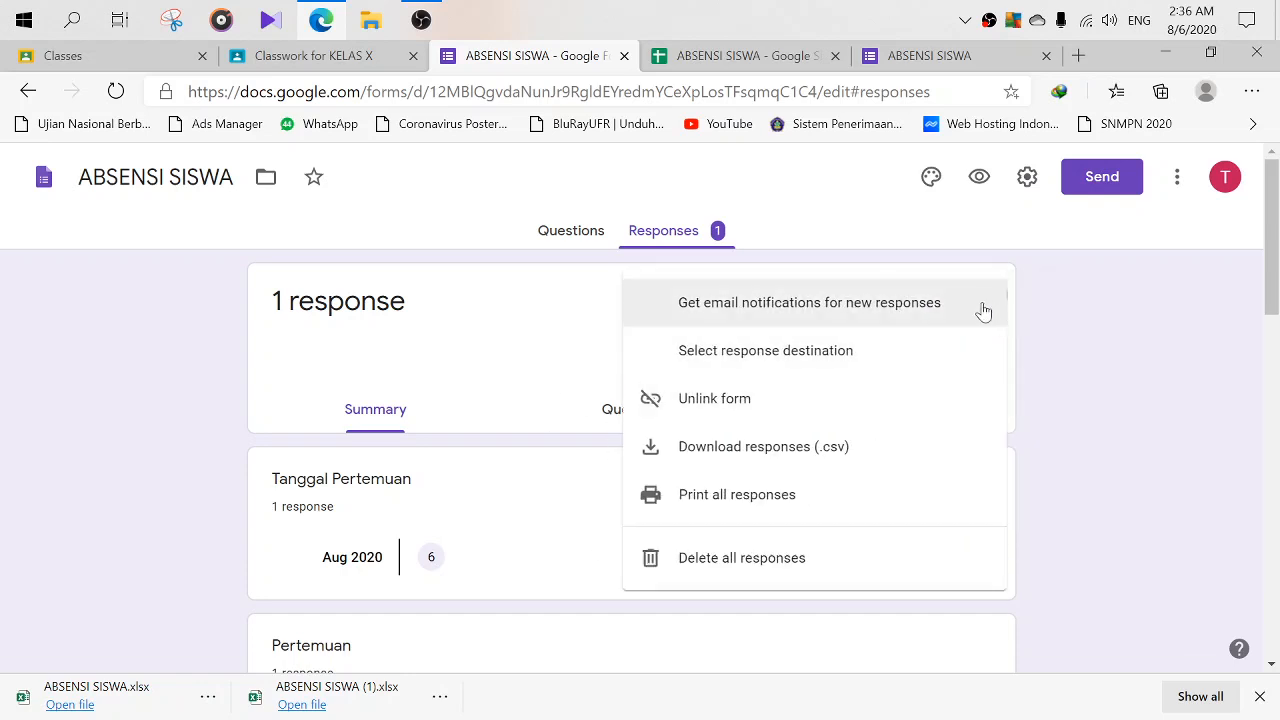
pyautogui.click(1120, 401)
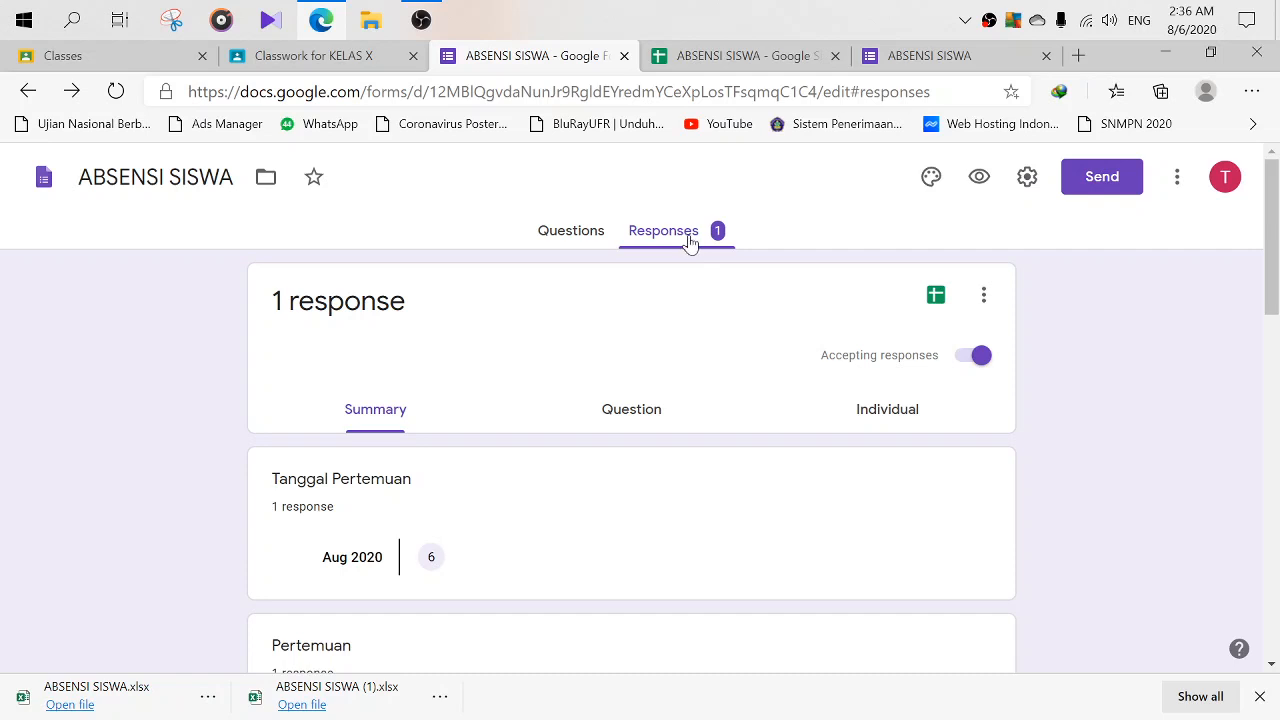
pyautogui.click(696, 60)
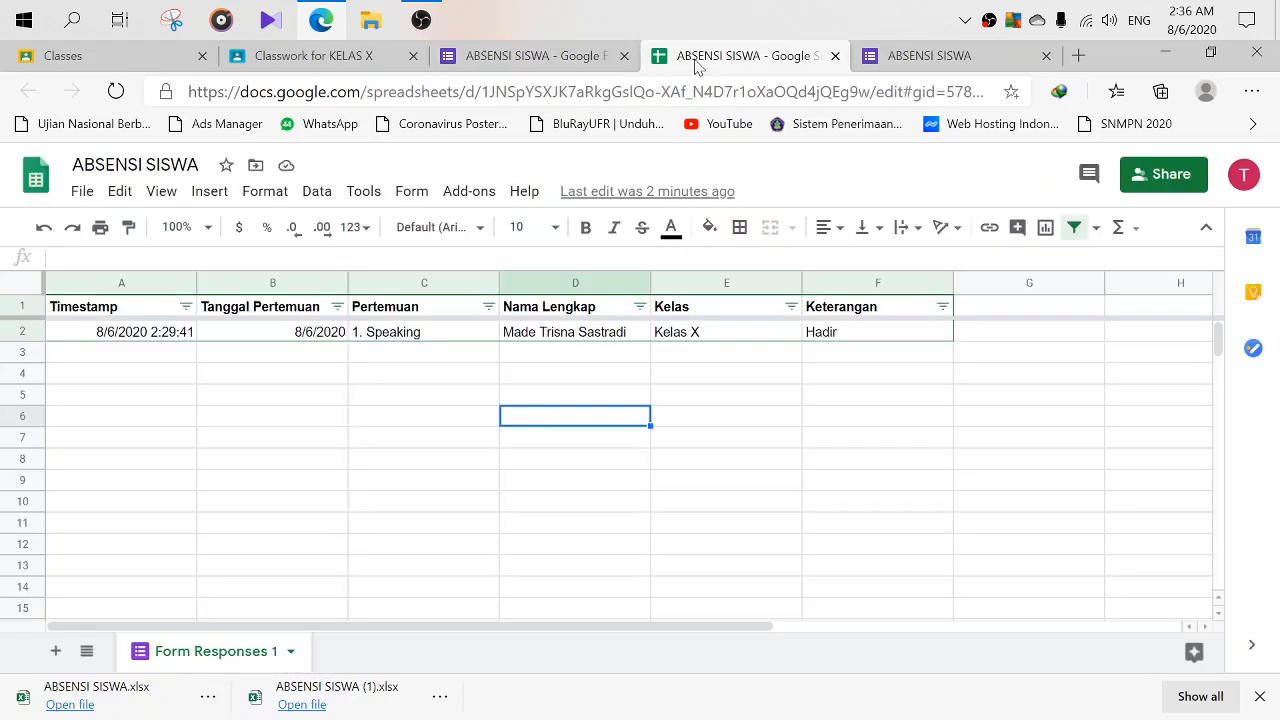
# - Open the downloaded ABSENSI SISWA (1).xlsx file, then go back to the form's responses page
pyautogui.scroll(-1, 663, 410)
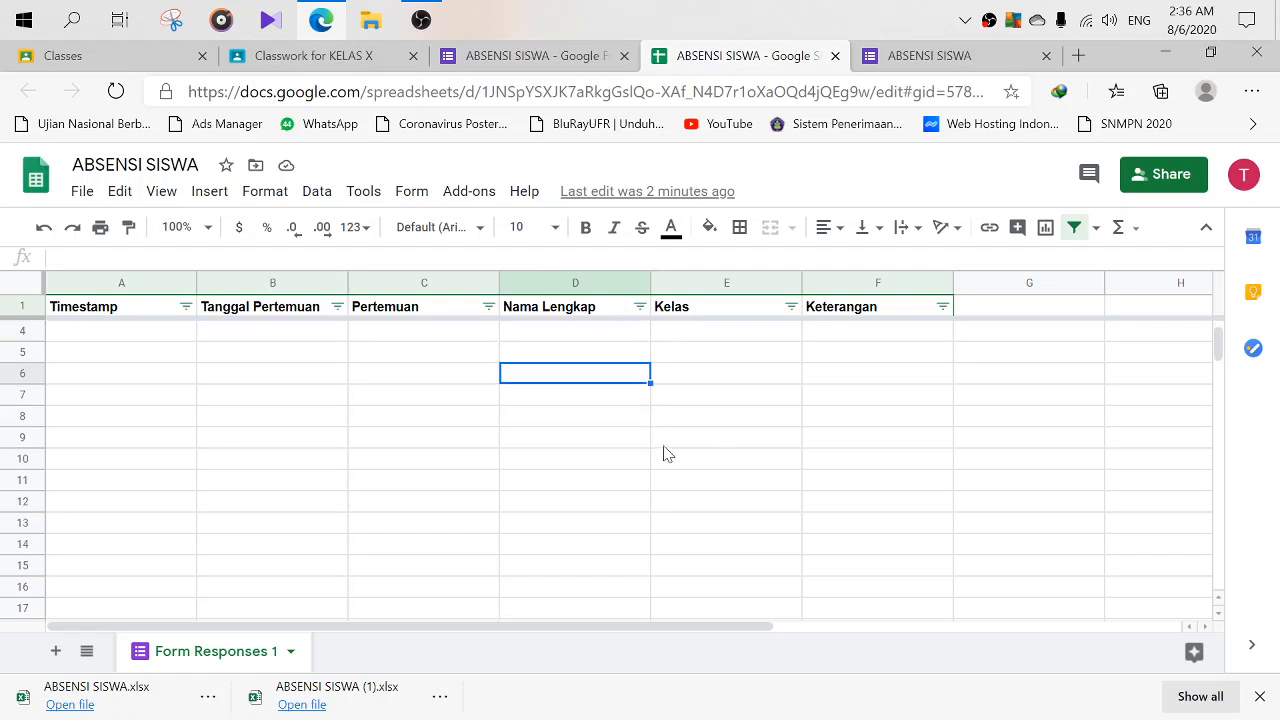
pyautogui.click(375, 708)
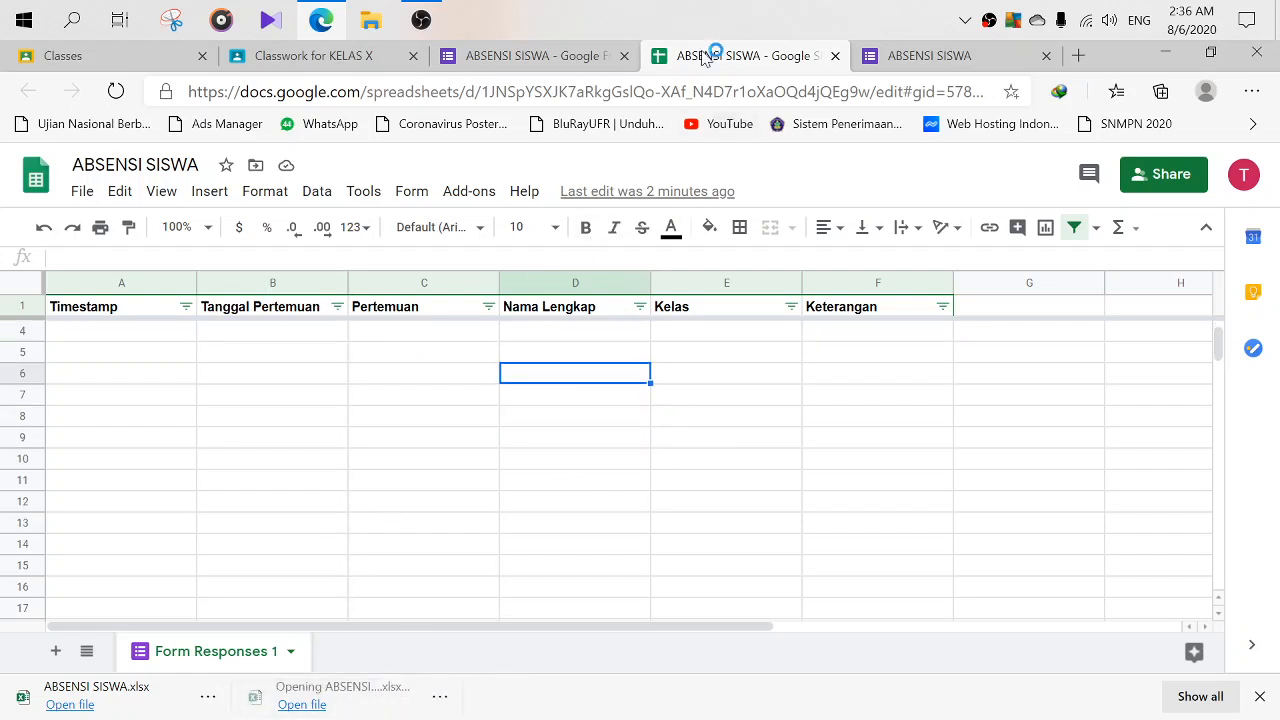
pyautogui.click(572, 58)
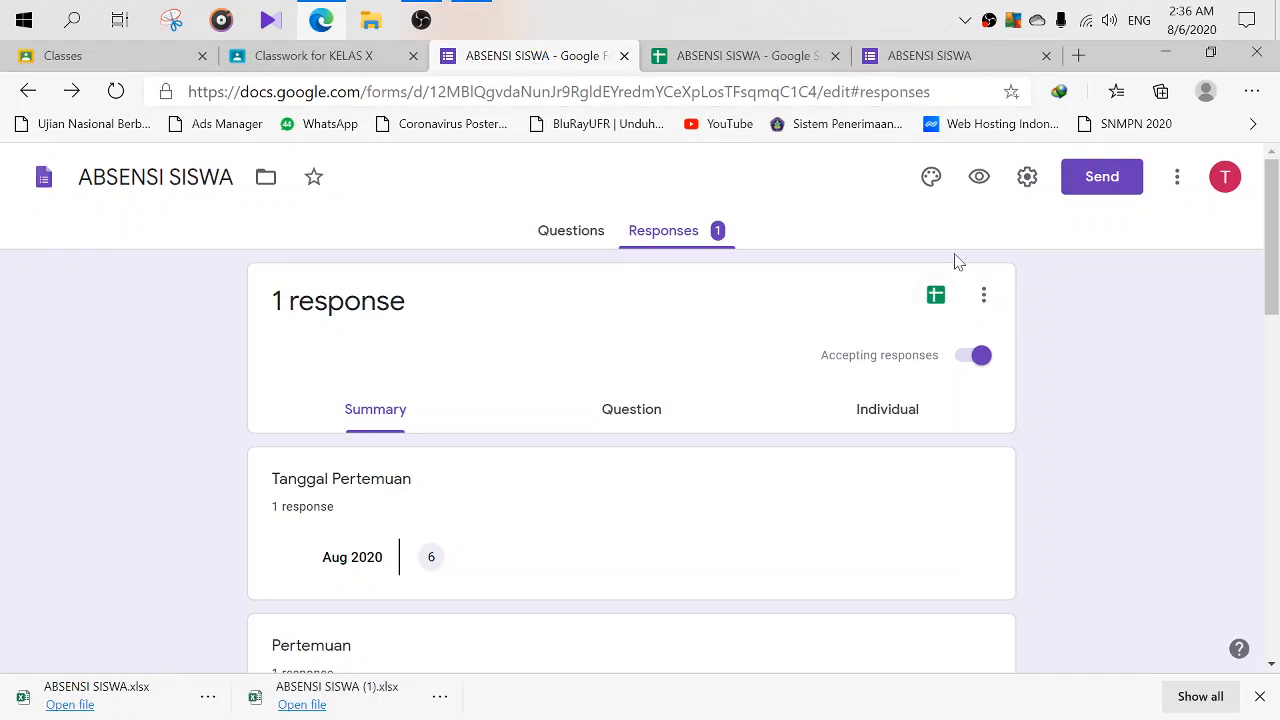
# - Delete all responses so the form shows 0, then switch back to the linked spreadsheet
pyautogui.click(985, 298)
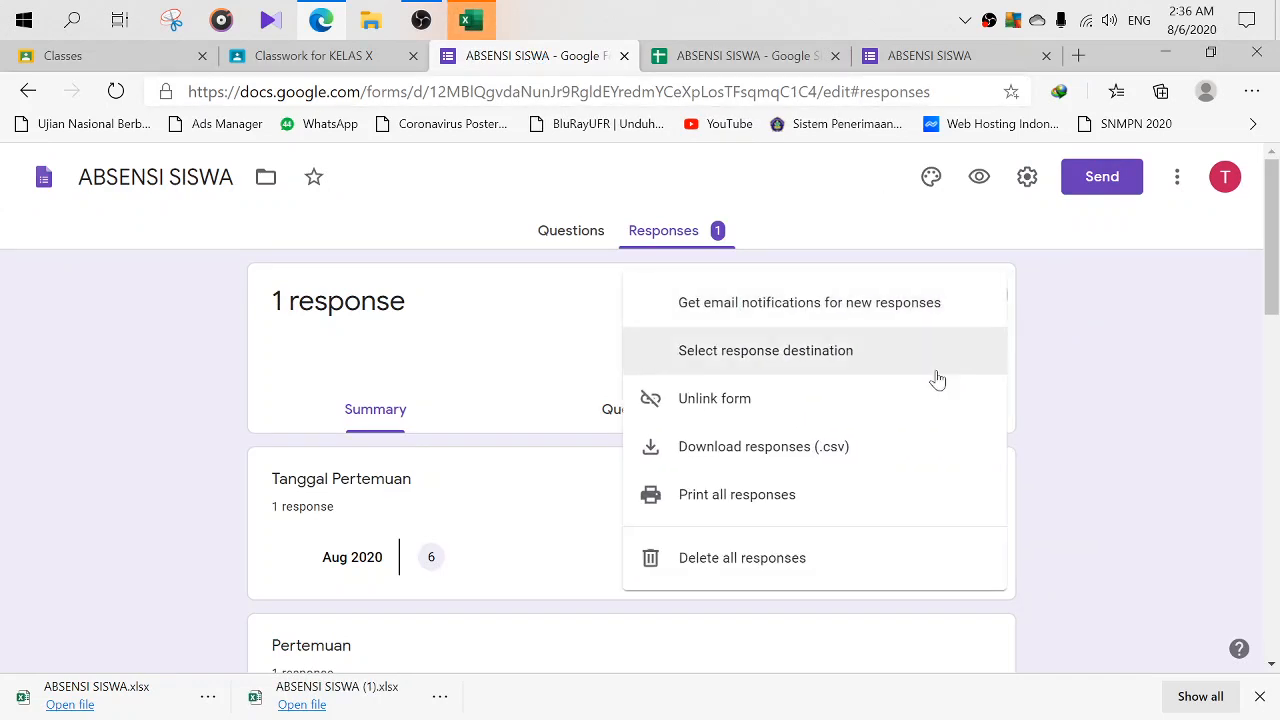
pyautogui.click(737, 568)
pyautogui.click(777, 477)
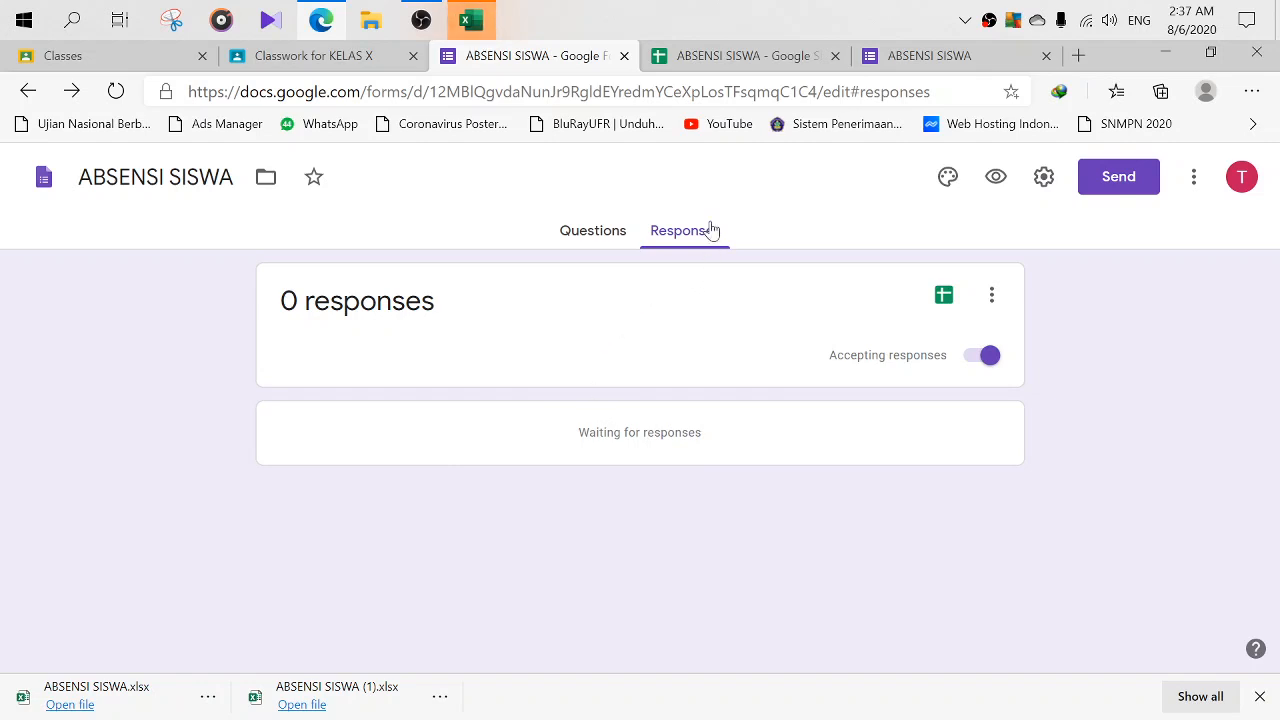
pyautogui.click(720, 55)
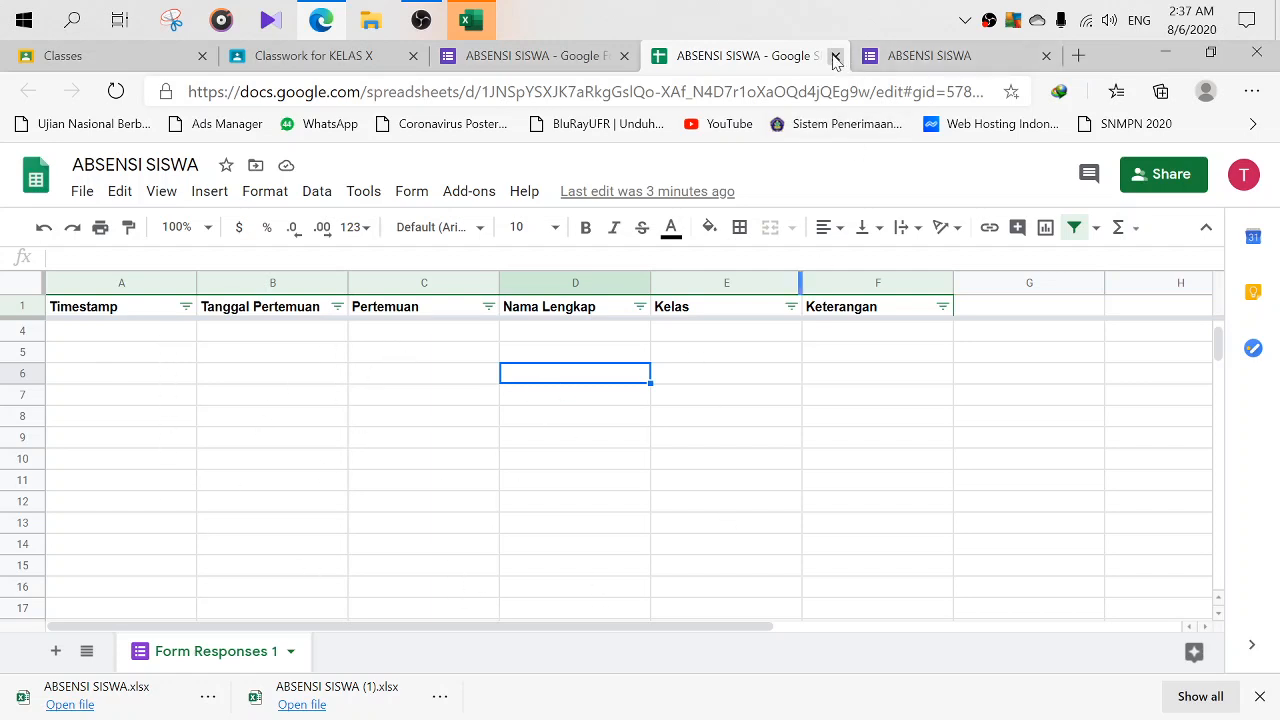
# - Recheck the form's 0 responses, then close the form editor and response spreadsheet tabs
pyautogui.click(487, 56)
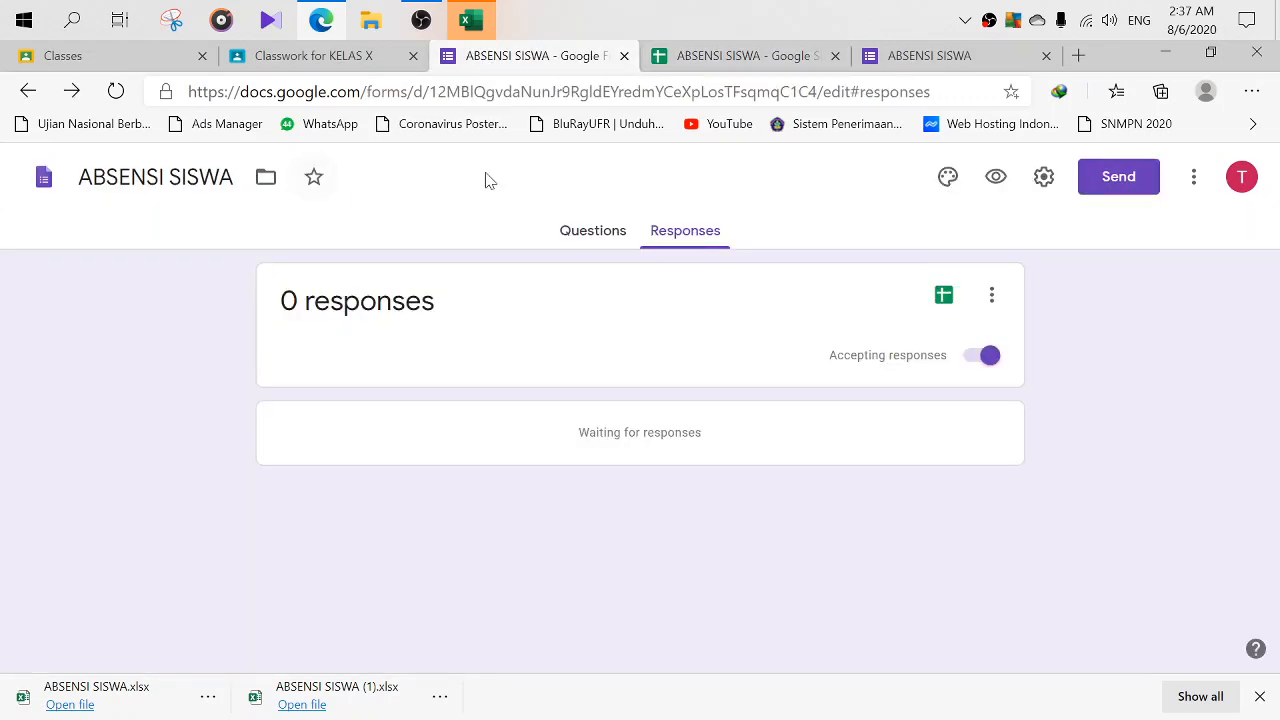
pyautogui.click(680, 62)
pyautogui.click(551, 62)
pyautogui.click(992, 296)
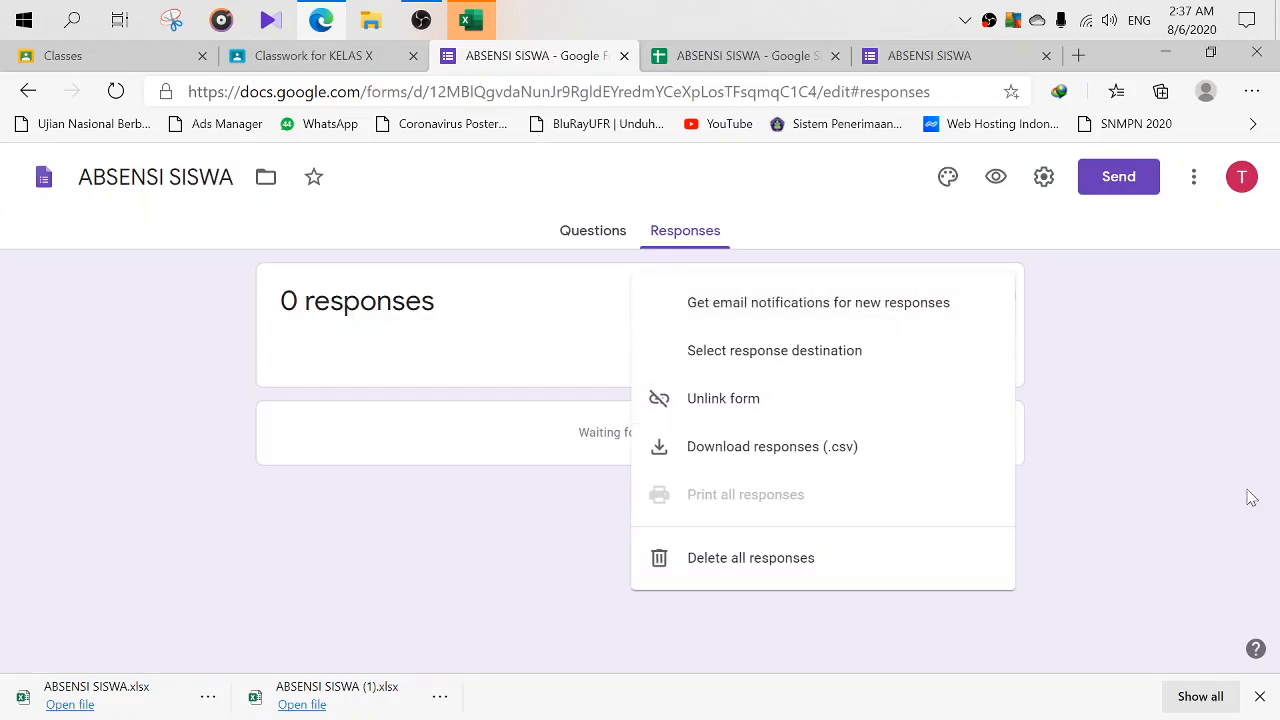
pyautogui.click(1188, 343)
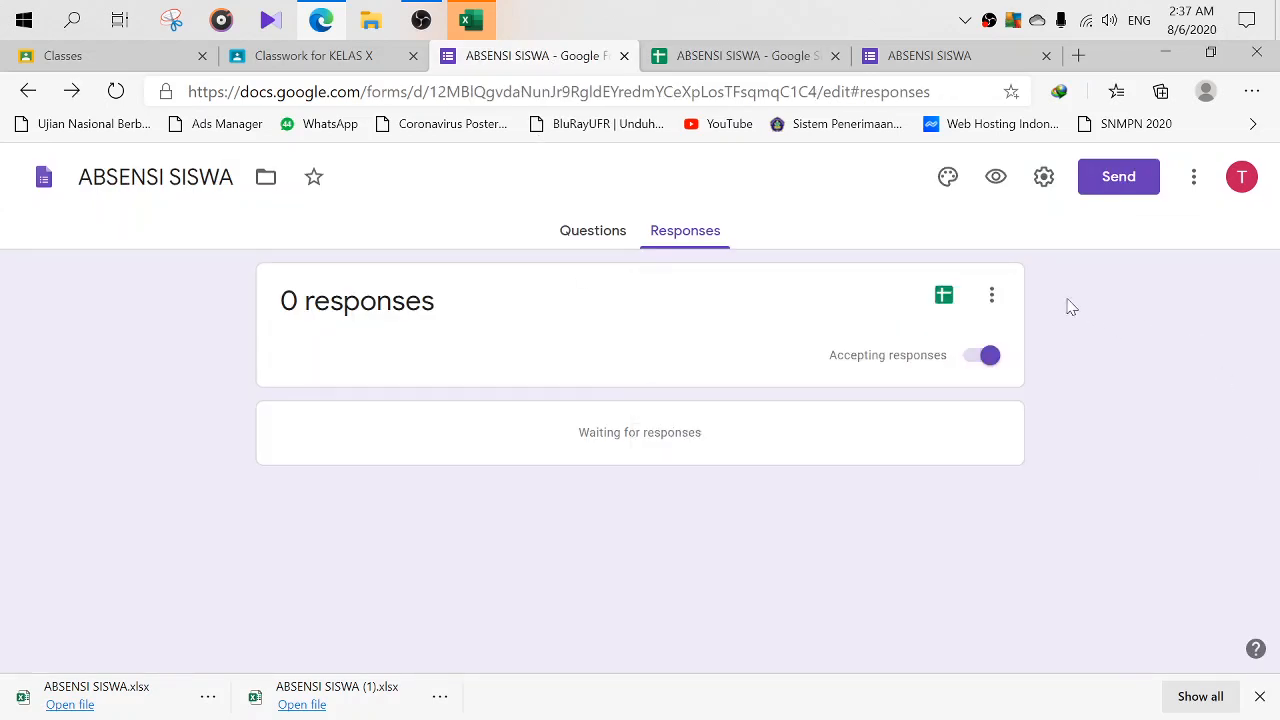
pyautogui.click(624, 57)
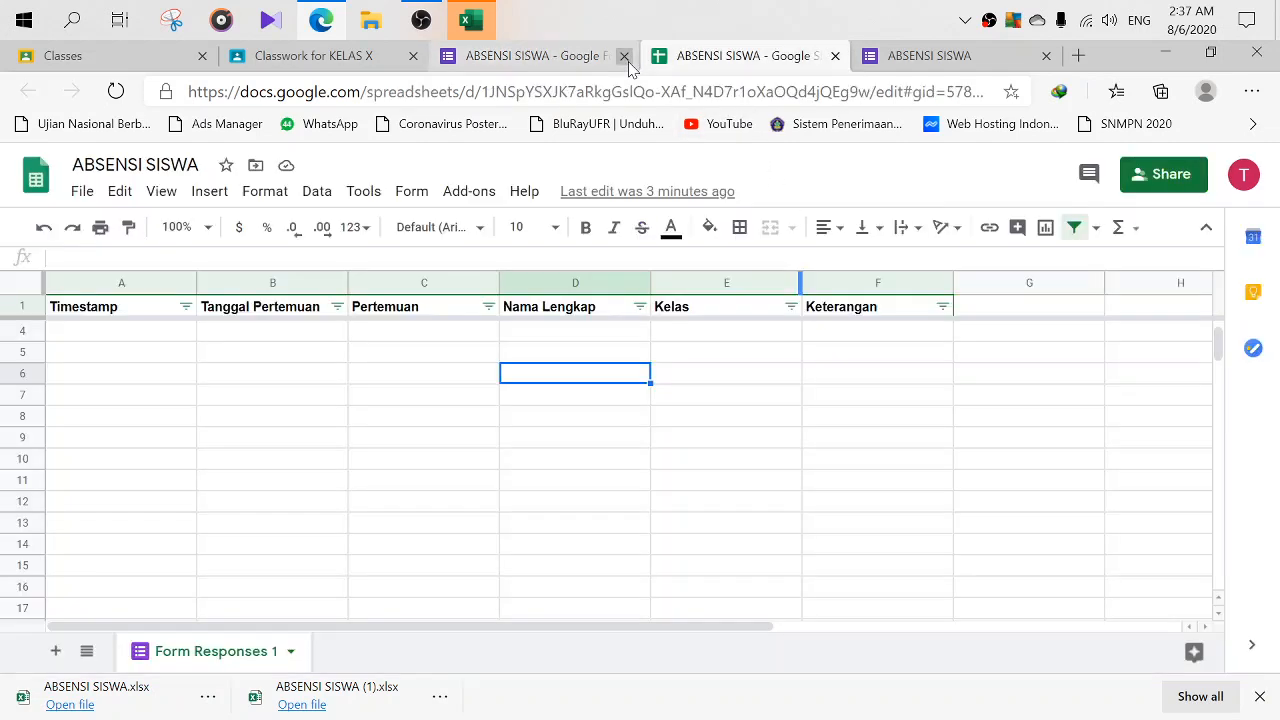
pyautogui.click(620, 57)
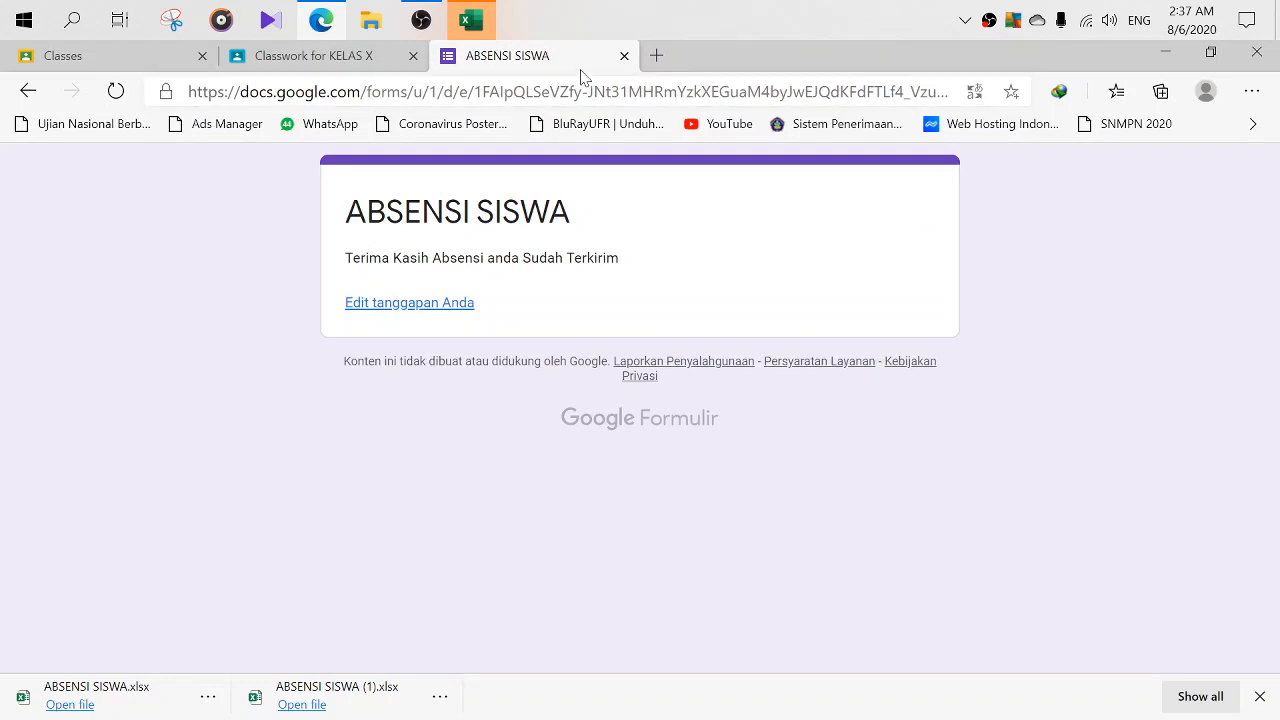
# - Close the form confirmation tab and scroll KELAS X Classwork up to topics KD 1 through ABSEN
pyautogui.click(624, 56)
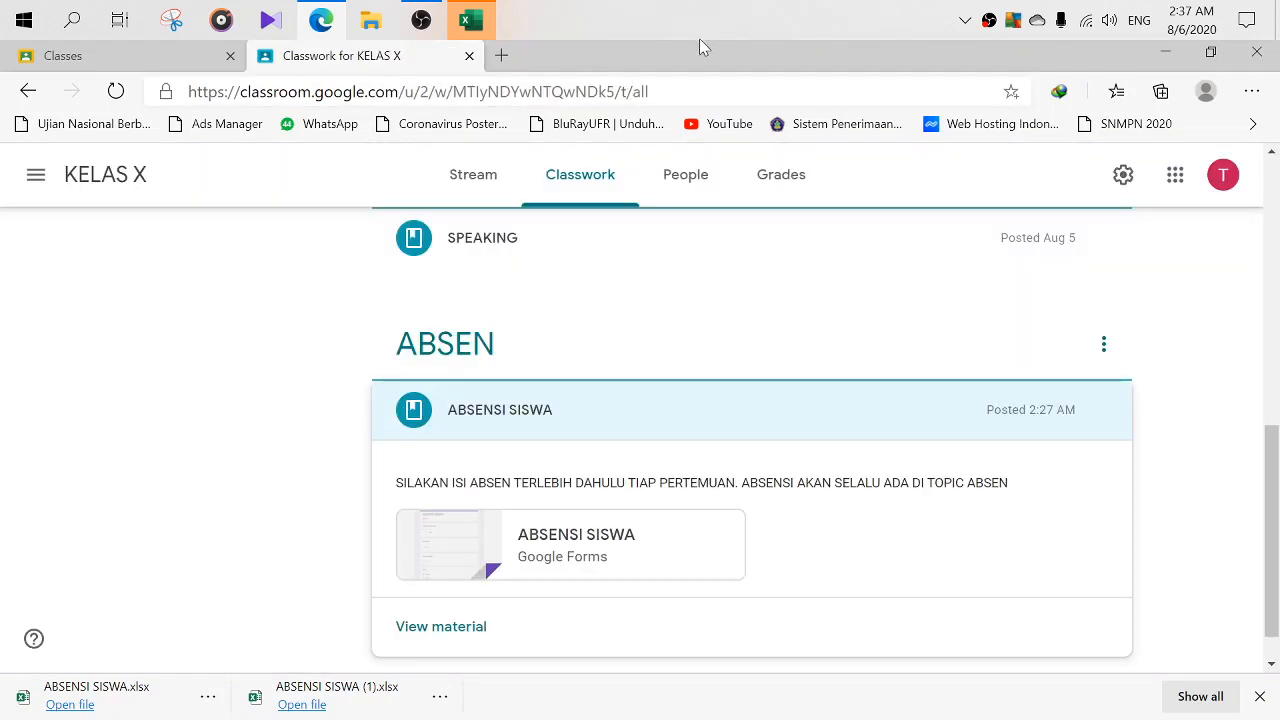
pyautogui.scroll(2, 650, 312)
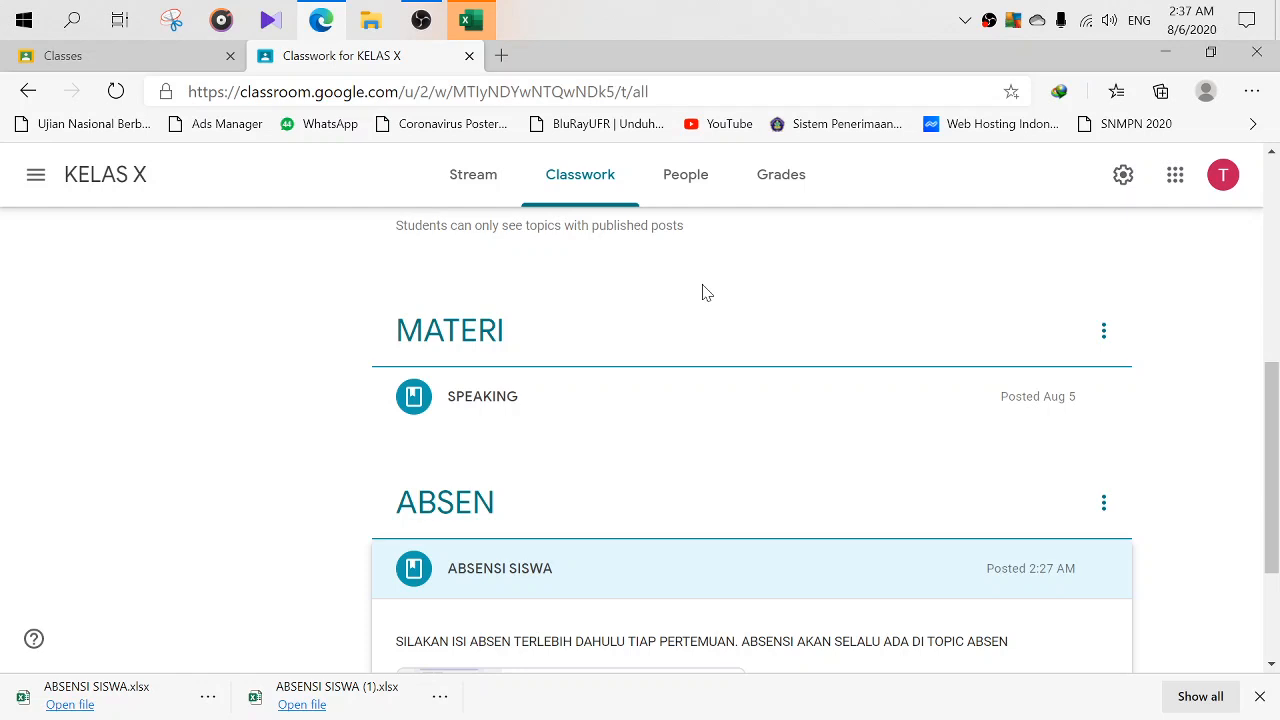
pyautogui.scroll(3, 680, 288)
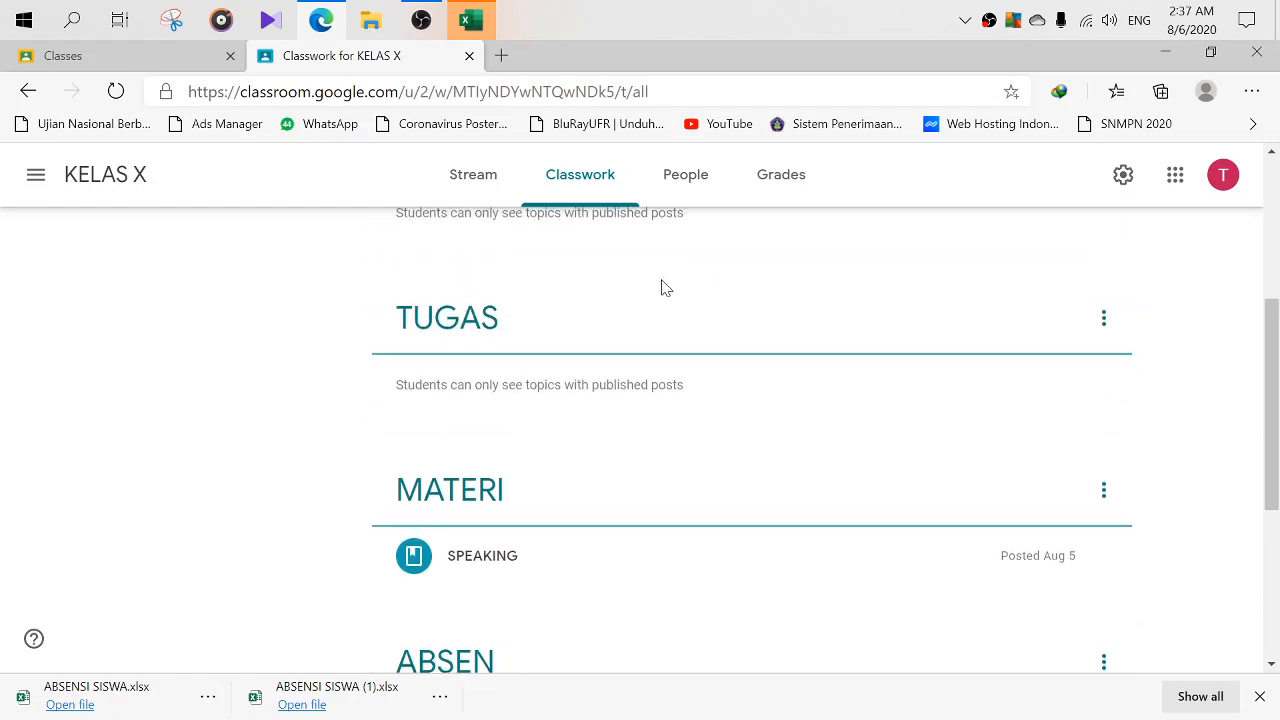
pyautogui.scroll(2, 660, 288)
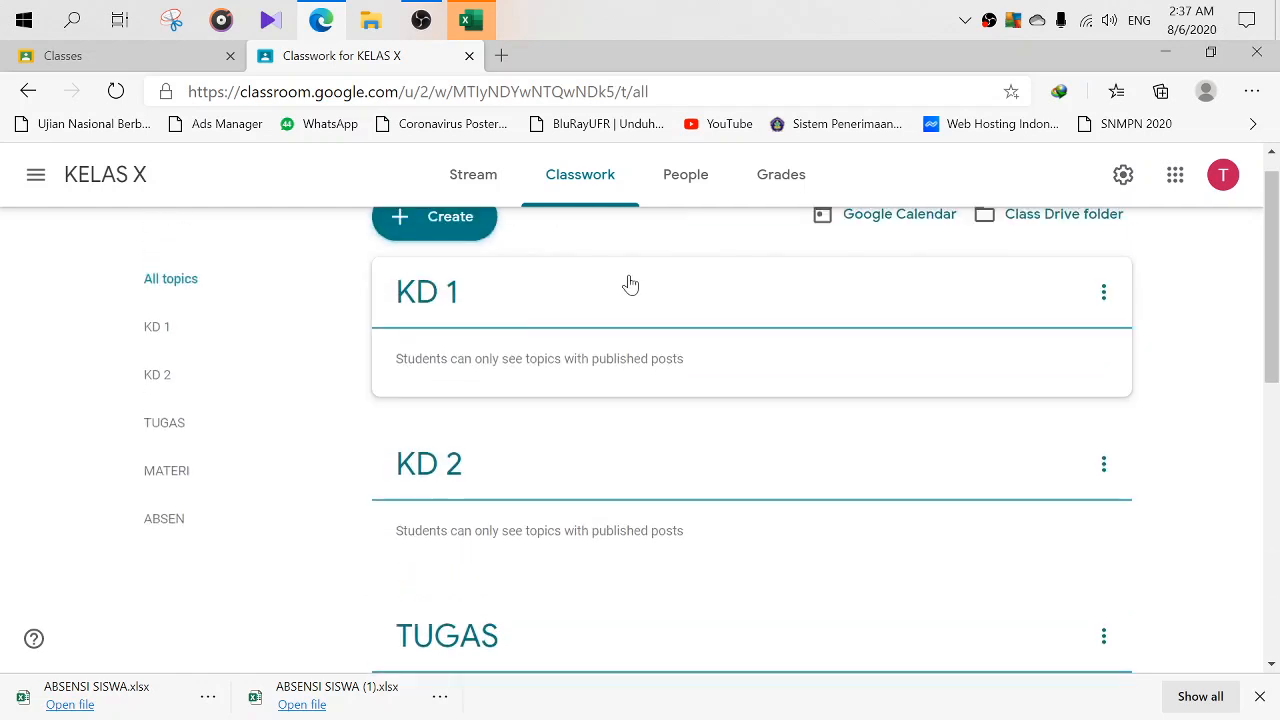
pyautogui.scroll(1, 1235, 319)
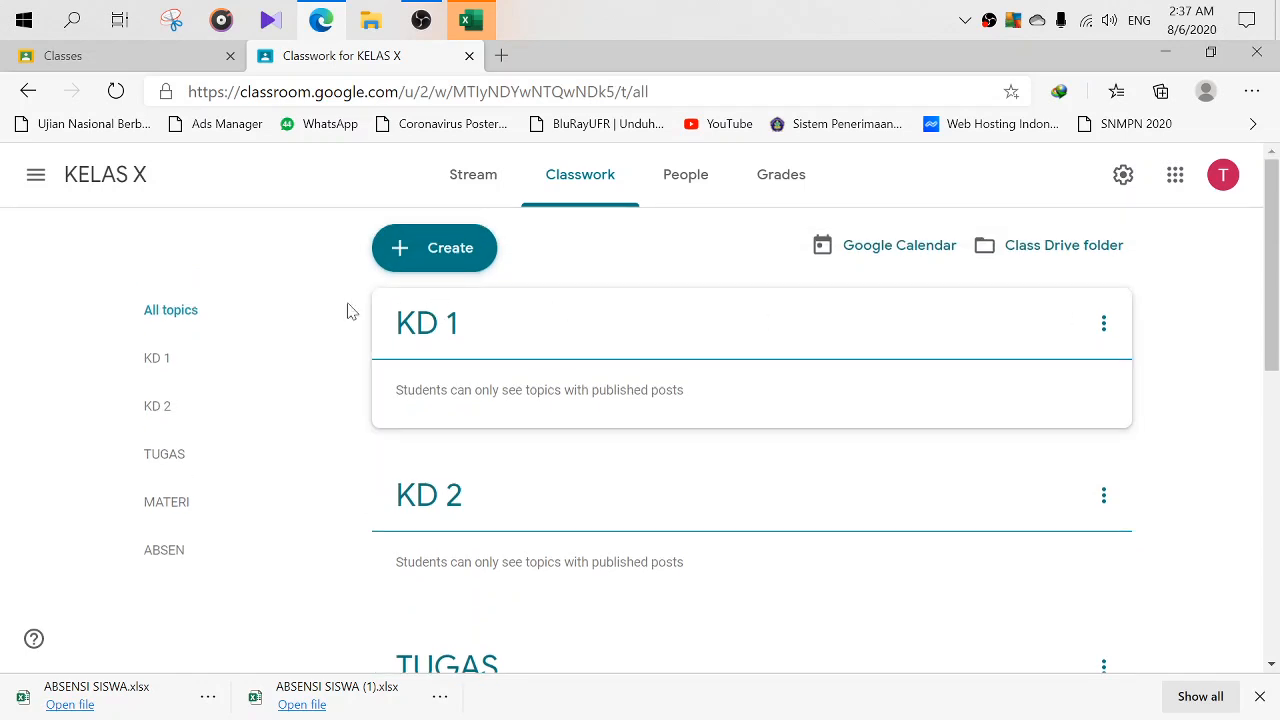